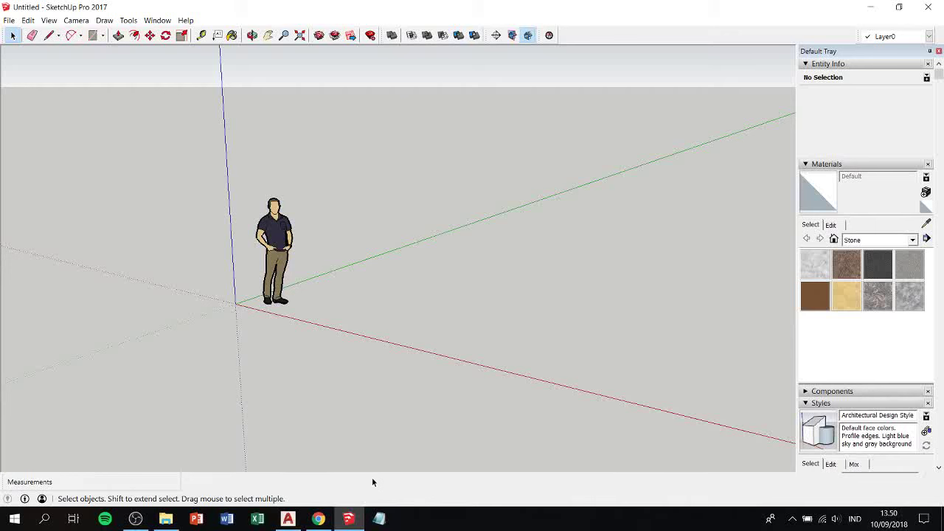
Import CABINET RECEPTION REV.dwg from the cabinet reception folder into the empty model.
{"action": "left_click", "coordinate": [10, 21]}
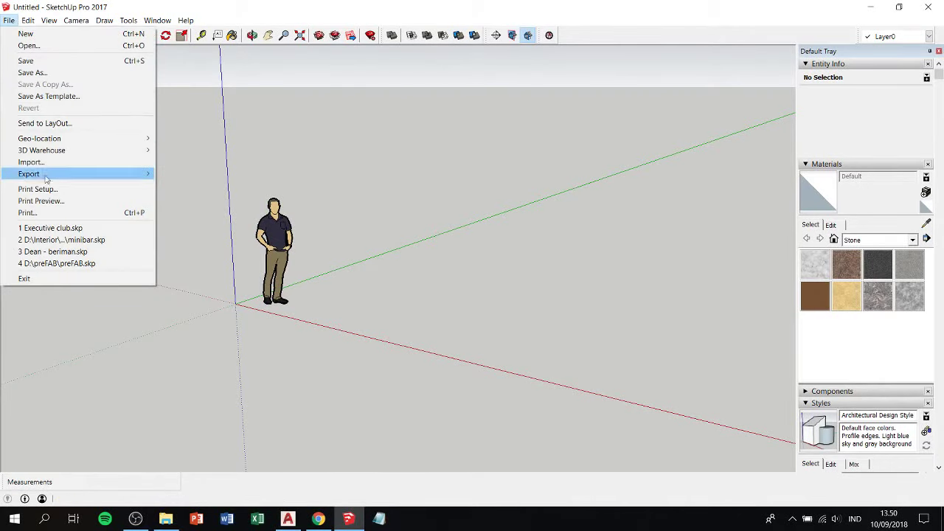
{"action": "left_click", "coordinate": [206, 178]}
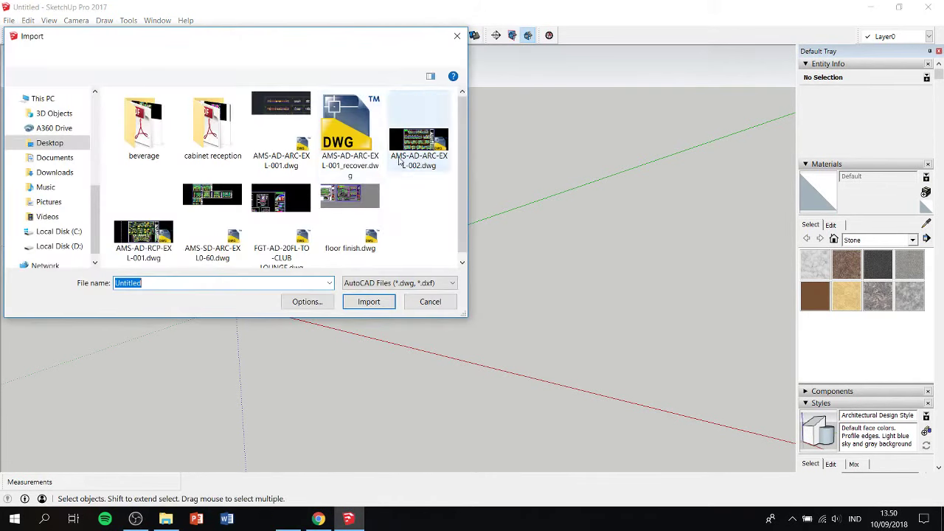
{"action": "double_click", "coordinate": [203, 133]}
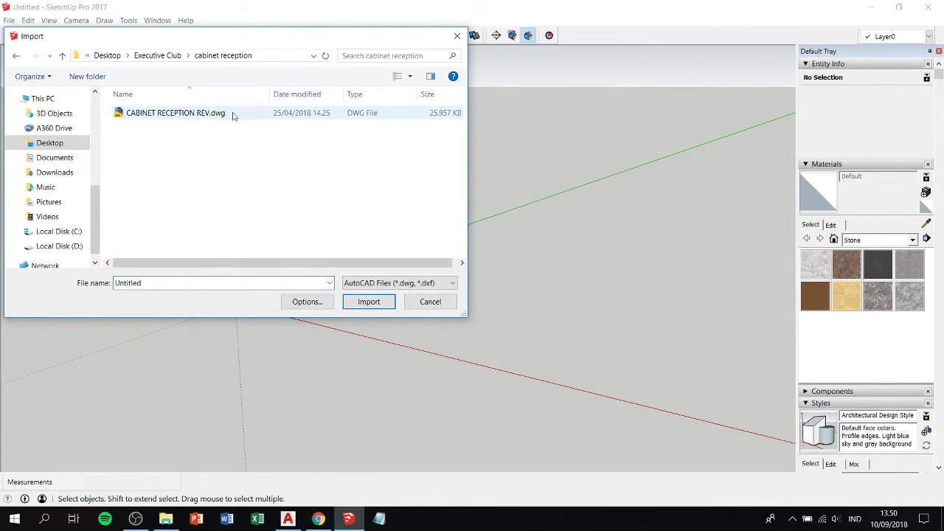
{"action": "left_click", "coordinate": [232, 113]}
{"action": "left_click", "coordinate": [384, 302]}
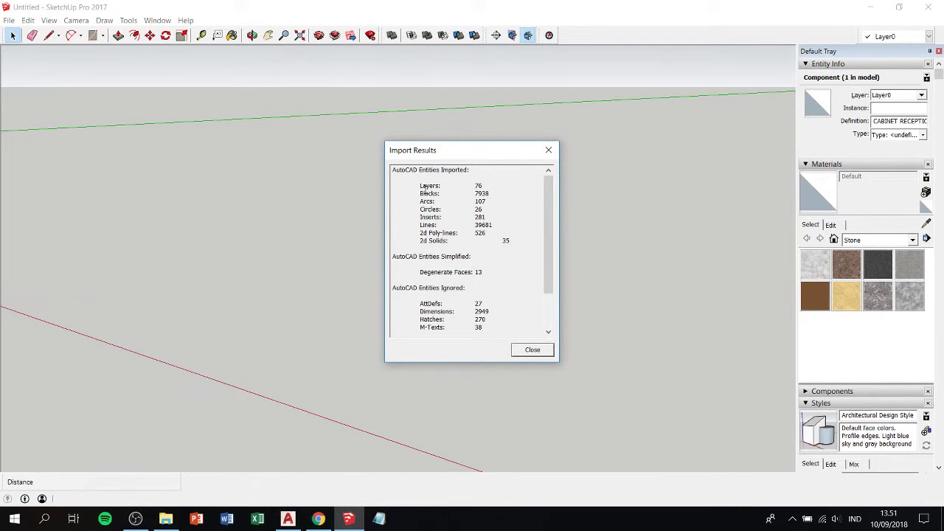
Dismiss the import summary, then orbit and zoom to inspect the imported cabinet drawings.
{"action": "left_click", "coordinate": [530, 352]}
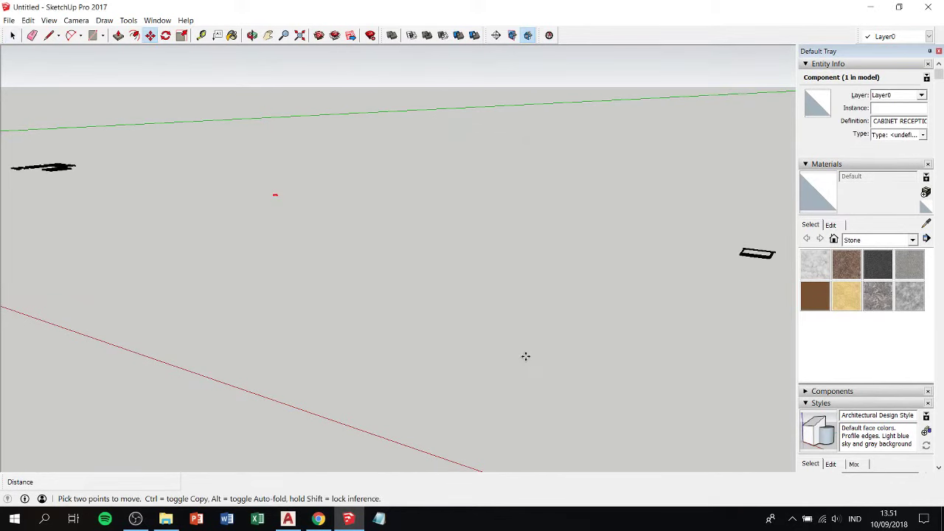
{"action": "middle_click_drag", "start_coordinate": [345, 203], "coordinate": [438, 291]}
{"action": "scroll", "coordinate": [442, 265], "scroll_direction": "down", "scroll_amount": 2}
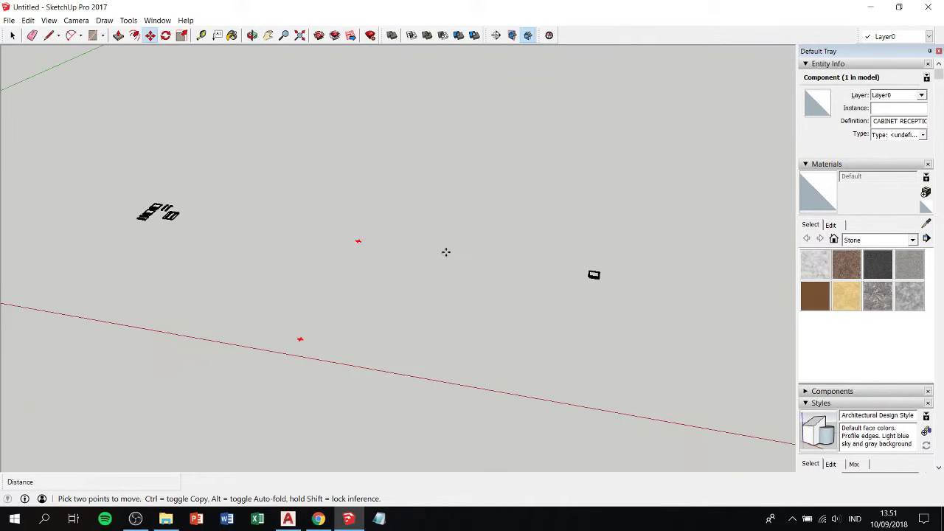
{"action": "scroll", "coordinate": [445, 249], "scroll_direction": "down", "scroll_amount": 2}
{"action": "scroll", "coordinate": [446, 248], "scroll_direction": "down", "scroll_amount": 2}
{"action": "scroll", "coordinate": [295, 243], "scroll_direction": "up", "scroll_amount": 1}
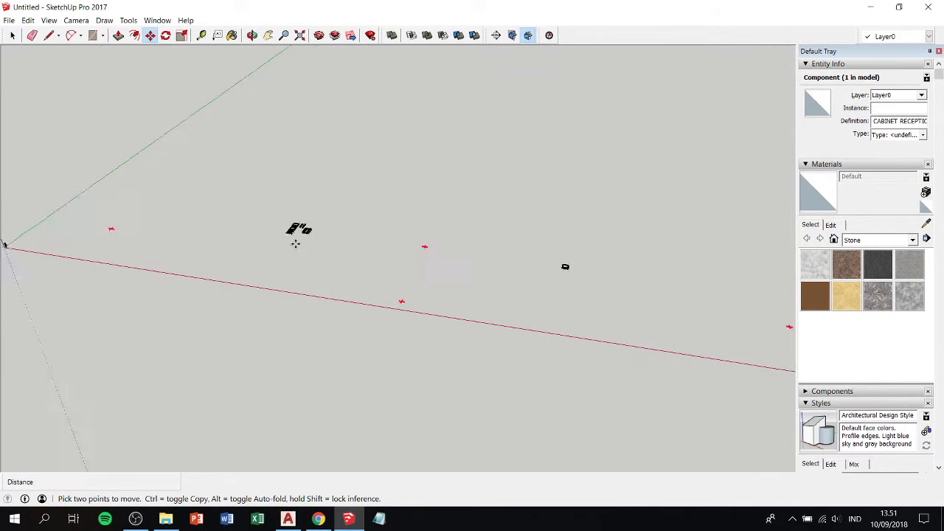
{"action": "scroll", "coordinate": [294, 243], "scroll_direction": "up", "scroll_amount": 1}
{"action": "scroll", "coordinate": [293, 242], "scroll_direction": "up", "scroll_amount": 1}
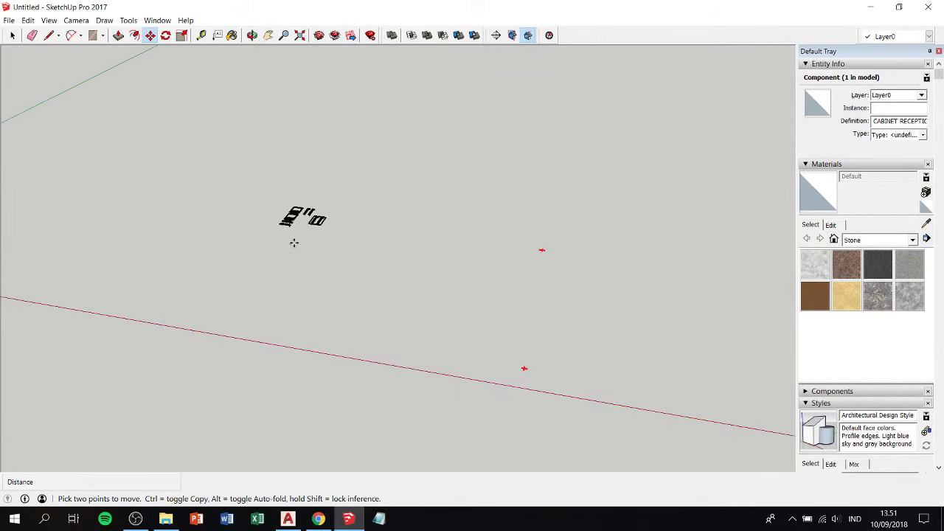
{"action": "scroll", "coordinate": [294, 243], "scroll_direction": "up", "scroll_amount": 1}
{"action": "scroll", "coordinate": [294, 243], "scroll_direction": "up", "scroll_amount": 1}
{"action": "scroll", "coordinate": [294, 242], "scroll_direction": "up", "scroll_amount": 1}
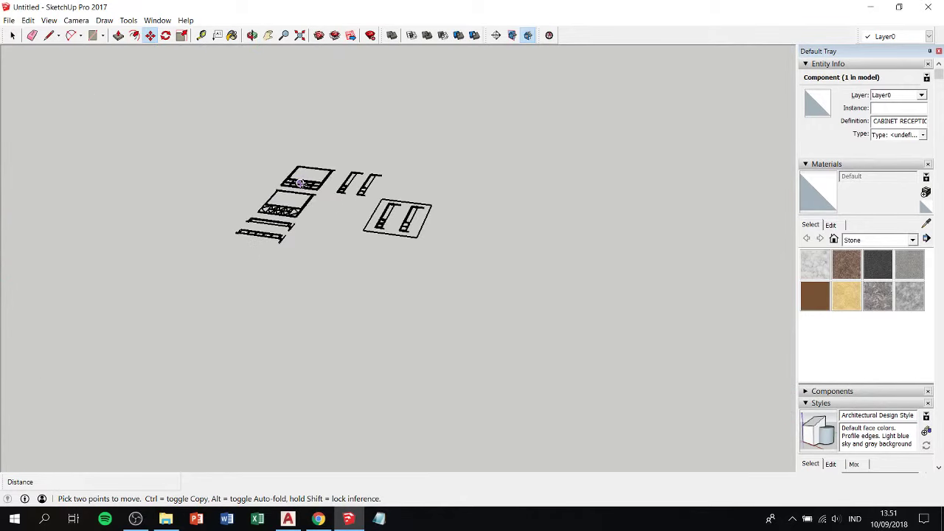
{"action": "scroll", "coordinate": [302, 187], "scroll_direction": "up", "scroll_amount": 2}
{"action": "middle_click_drag", "start_coordinate": [302, 187], "coordinate": [353, 256]}
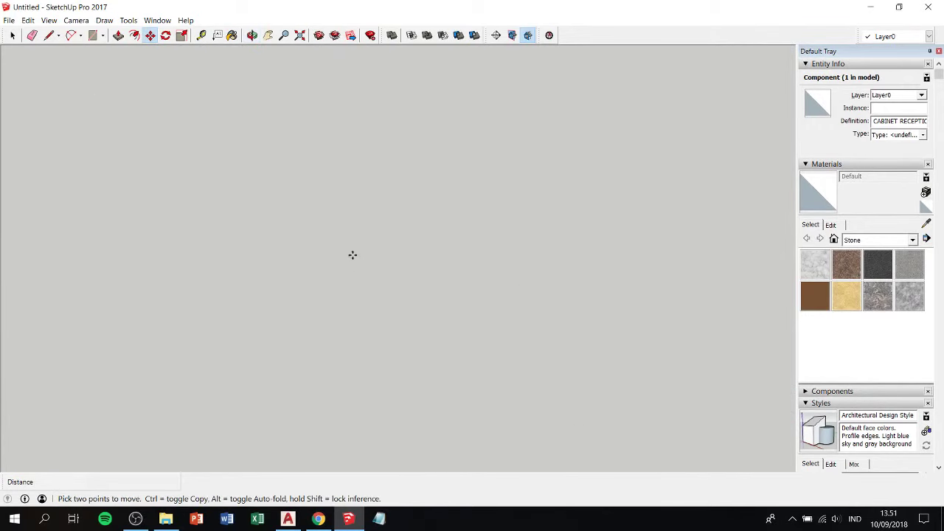
{"action": "scroll", "coordinate": [379, 306], "scroll_direction": "down", "scroll_amount": 3}
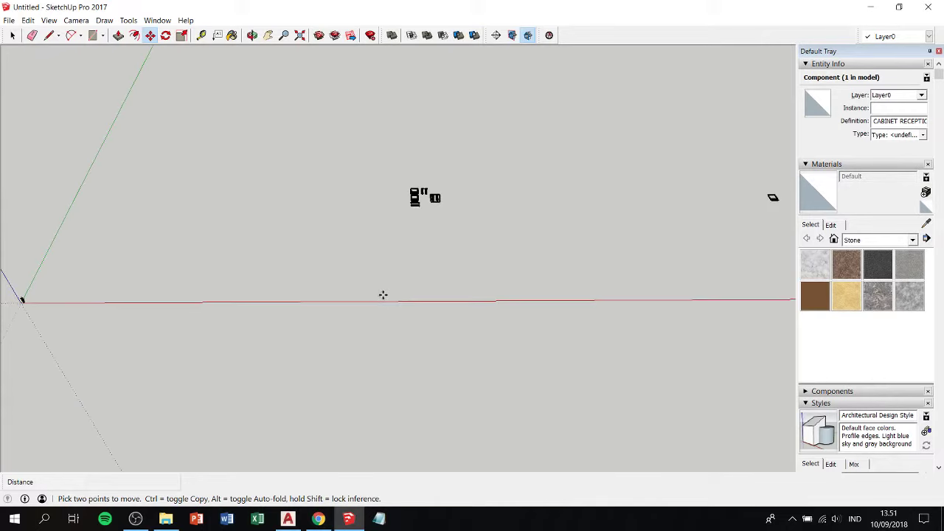
{"action": "key", "text": "space"}
{"action": "scroll", "coordinate": [416, 188], "scroll_direction": "up", "scroll_amount": 1}
{"action": "scroll", "coordinate": [417, 188], "scroll_direction": "up", "scroll_amount": 1}
{"action": "scroll", "coordinate": [417, 188], "scroll_direction": "up", "scroll_amount": 1}
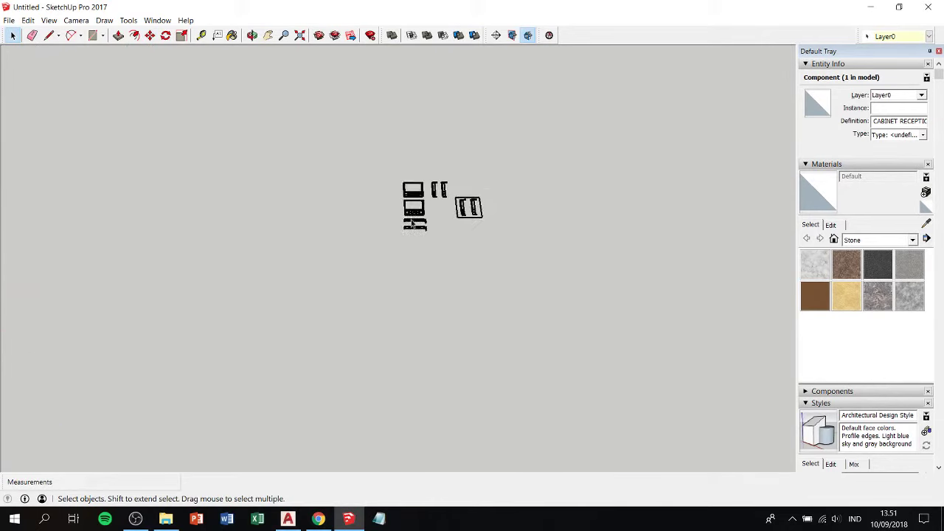
{"action": "scroll", "coordinate": [417, 188], "scroll_direction": "up", "scroll_amount": 1}
{"action": "scroll", "coordinate": [443, 188], "scroll_direction": "up", "scroll_amount": 1}
{"action": "mouse_move", "coordinate": [516, 199]}
{"action": "middle_mouse_down"}
{"action": "mouse_move", "coordinate": [693, 175]}
{"action": "mouse_move", "coordinate": [580, 312]}
{"action": "middle_mouse_up"}
{"action": "scroll", "coordinate": [580, 312], "scroll_direction": "up", "scroll_amount": 2}
{"action": "scroll", "coordinate": [495, 243], "scroll_direction": "up", "scroll_amount": 2}
{"action": "scroll", "coordinate": [413, 179], "scroll_direction": "up", "scroll_amount": 2}
{"action": "scroll", "coordinate": [414, 179], "scroll_direction": "down", "scroll_amount": 1}
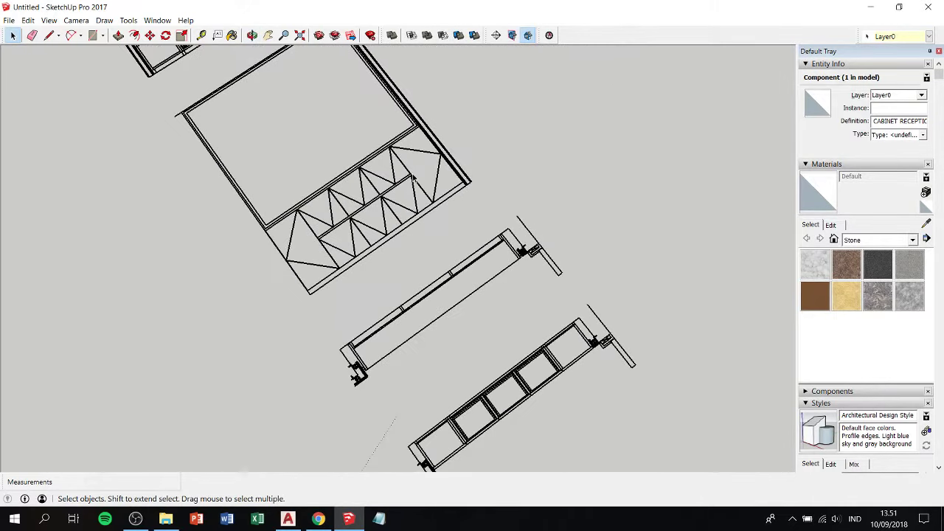
{"action": "scroll", "coordinate": [413, 178], "scroll_direction": "down", "scroll_amount": 1}
{"action": "scroll", "coordinate": [413, 179], "scroll_direction": "down", "scroll_amount": 2}
{"action": "scroll", "coordinate": [414, 179], "scroll_direction": "down", "scroll_amount": 2}
{"action": "scroll", "coordinate": [414, 179], "scroll_direction": "down", "scroll_amount": 1}
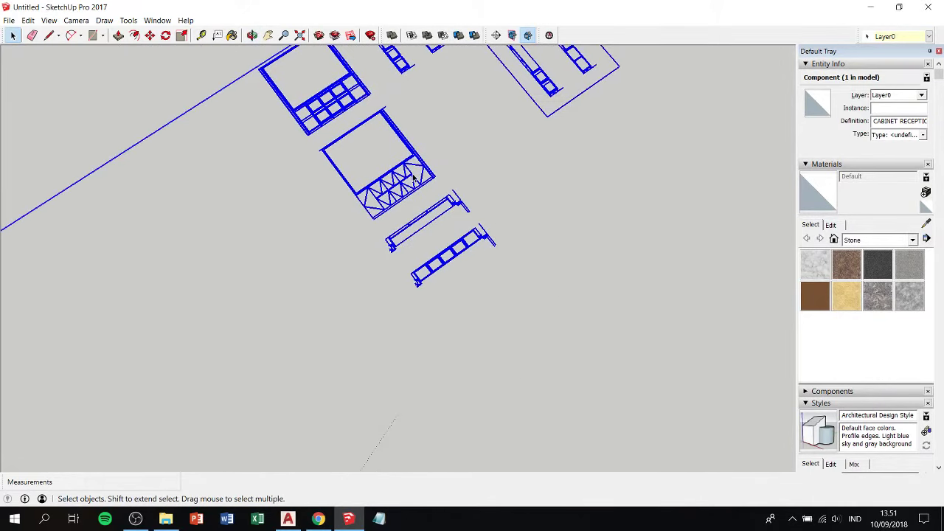
{"action": "scroll", "coordinate": [413, 177], "scroll_direction": "down", "scroll_amount": 2}
{"action": "scroll", "coordinate": [412, 175], "scroll_direction": "down", "scroll_amount": 2}
{"action": "scroll", "coordinate": [413, 174], "scroll_direction": "down", "scroll_amount": 2}
{"action": "scroll", "coordinate": [413, 173], "scroll_direction": "down", "scroll_amount": 2}
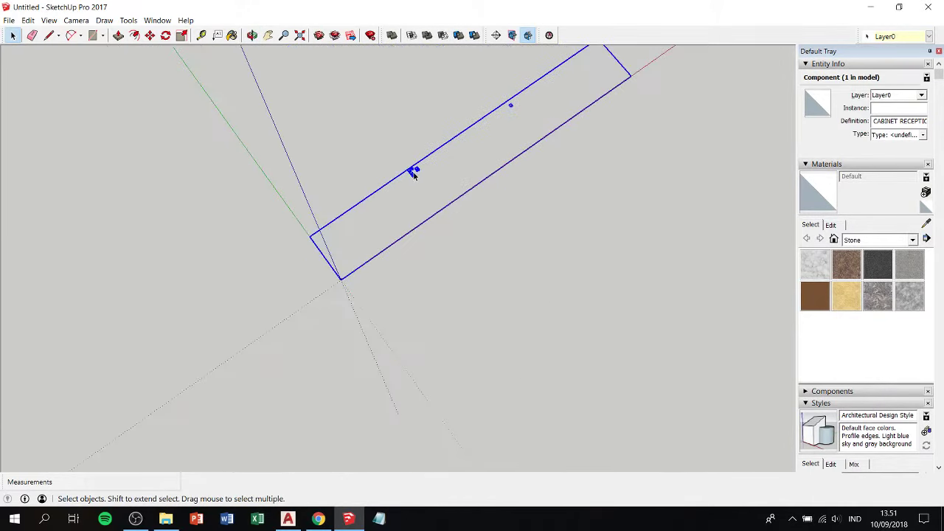
{"action": "scroll", "coordinate": [413, 173], "scroll_direction": "down", "scroll_amount": 2}
{"action": "scroll", "coordinate": [466, 154], "scroll_direction": "up", "scroll_amount": 3}
{"action": "scroll", "coordinate": [457, 152], "scroll_direction": "up", "scroll_amount": 3}
{"action": "scroll", "coordinate": [456, 147], "scroll_direction": "down", "scroll_amount": 2}
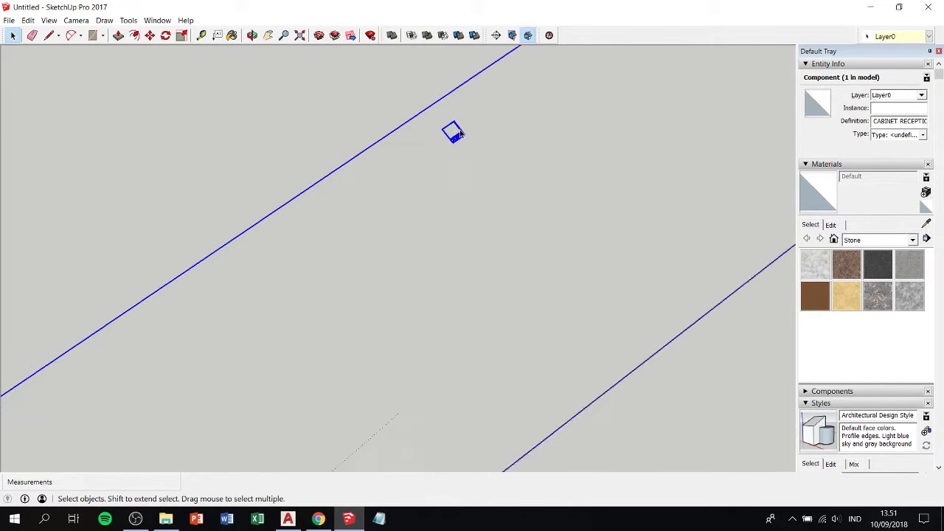
{"action": "scroll", "coordinate": [456, 147], "scroll_direction": "down", "scroll_amount": 2}
{"action": "scroll", "coordinate": [456, 151], "scroll_direction": "down", "scroll_amount": 2}
{"action": "scroll", "coordinate": [455, 155], "scroll_direction": "down", "scroll_amount": 2}
{"action": "scroll", "coordinate": [456, 157], "scroll_direction": "up", "scroll_amount": 2}
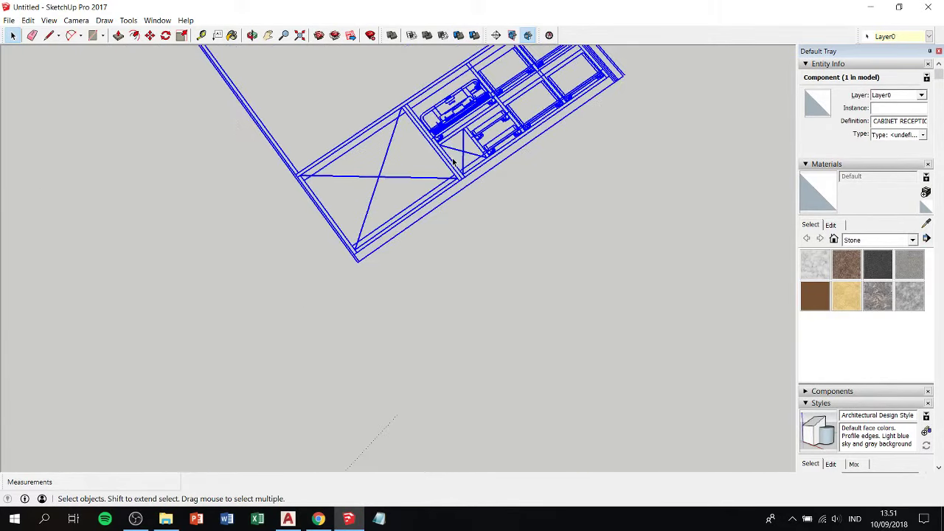
{"action": "middle_click_drag", "start_coordinate": [521, 130], "coordinate": [558, 225]}
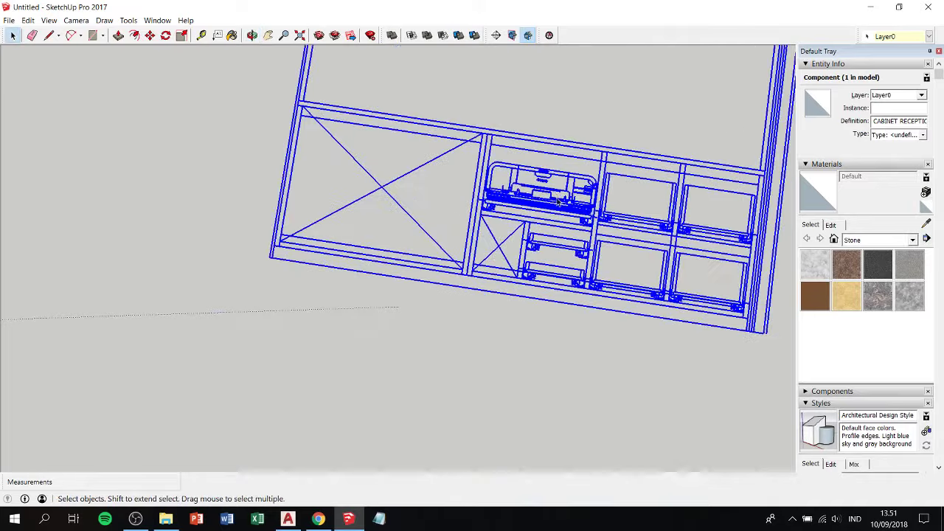
{"action": "scroll", "coordinate": [558, 225], "scroll_direction": "up", "scroll_amount": 2}
{"action": "scroll", "coordinate": [559, 222], "scroll_direction": "up", "scroll_amount": 1}
{"action": "scroll", "coordinate": [558, 218], "scroll_direction": "down", "scroll_amount": 2}
{"action": "scroll", "coordinate": [556, 203], "scroll_direction": "down", "scroll_amount": 2}
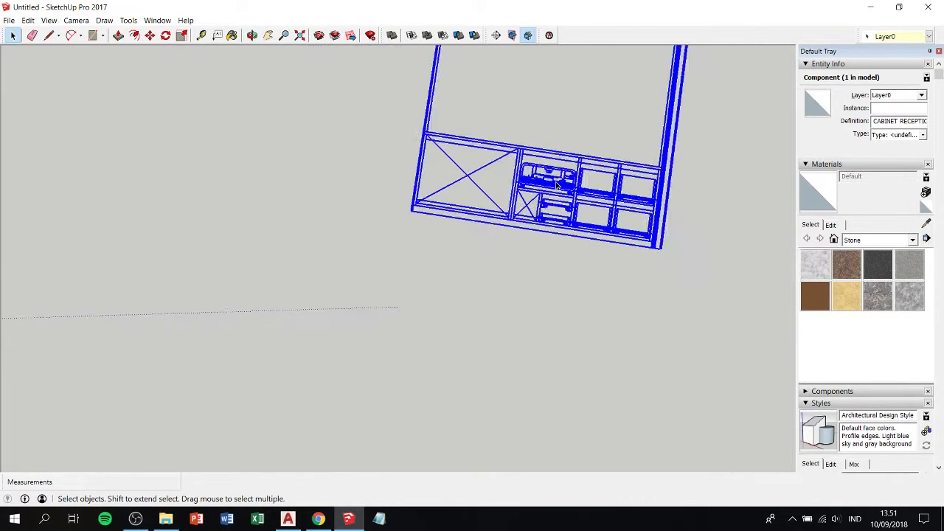
{"action": "scroll", "coordinate": [555, 188], "scroll_direction": "down", "scroll_amount": 2}
{"action": "scroll", "coordinate": [555, 188], "scroll_direction": "down", "scroll_amount": 2}
{"action": "scroll", "coordinate": [553, 190], "scroll_direction": "down", "scroll_amount": 2}
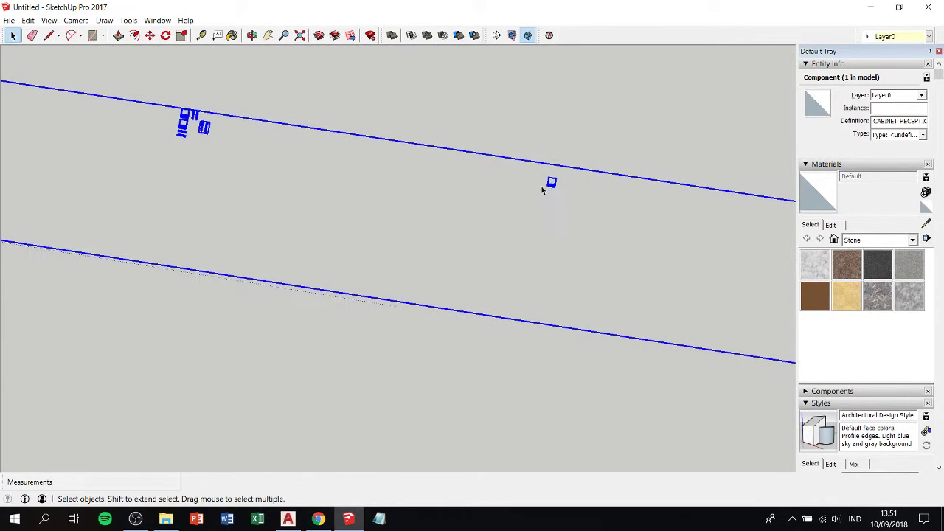
Center the cabinet drawings in view, then select all of them for copying.
{"action": "key", "text": "h"}
{"action": "left_click_drag", "start_coordinate": [193, 133], "coordinate": [322, 217]}
{"action": "scroll", "coordinate": [323, 217], "scroll_direction": "up", "scroll_amount": 2}
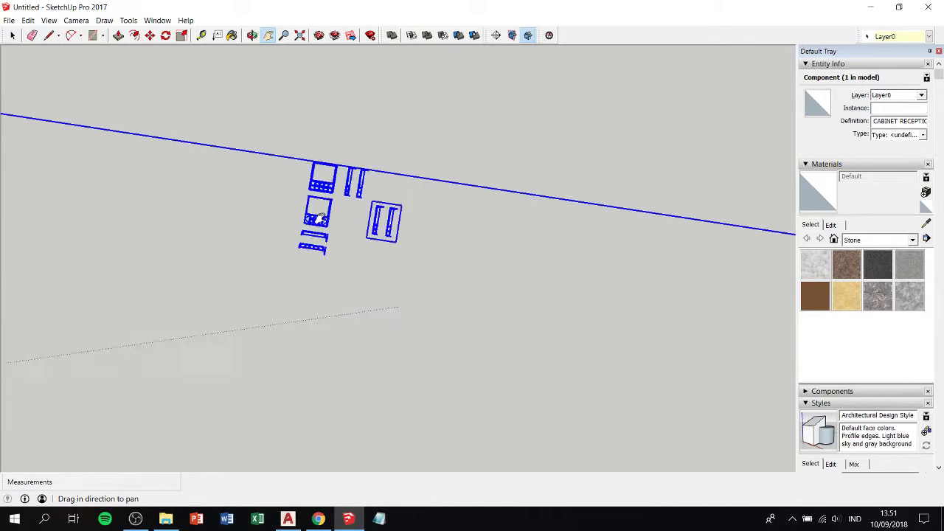
{"action": "scroll", "coordinate": [322, 218], "scroll_direction": "up", "scroll_amount": 2}
{"action": "scroll", "coordinate": [322, 217], "scroll_direction": "up", "scroll_amount": 2}
{"action": "mouse_move", "coordinate": [325, 214]}
{"action": "middle_mouse_down"}
{"action": "mouse_move", "coordinate": [344, 196]}
{"action": "mouse_move", "coordinate": [333, 194]}
{"action": "middle_mouse_up"}
{"action": "scroll", "coordinate": [334, 191], "scroll_direction": "down", "scroll_amount": 2}
{"action": "scroll", "coordinate": [337, 188], "scroll_direction": "down", "scroll_amount": 2}
{"action": "key", "text": "space"}
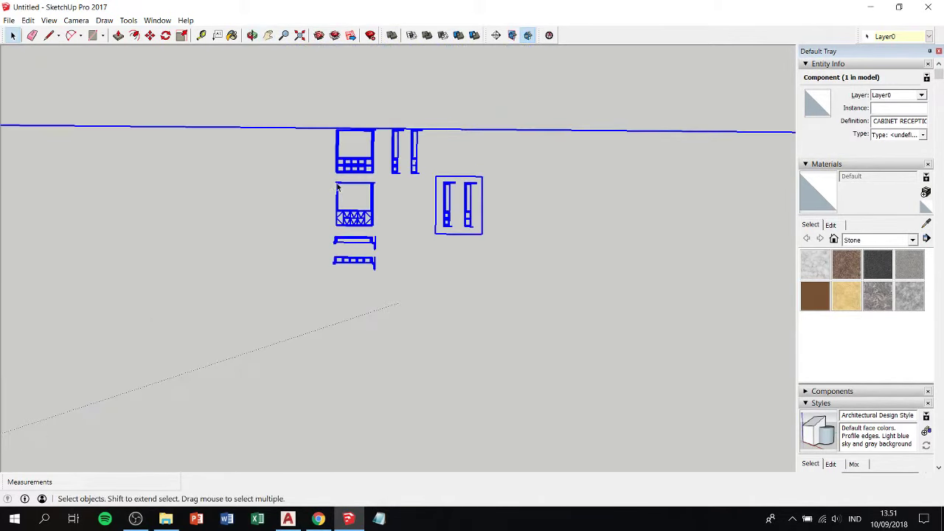
{"action": "left_click_drag", "start_coordinate": [338, 186], "coordinate": [288, 84]}
{"action": "key", "text": "ctrl+a"}
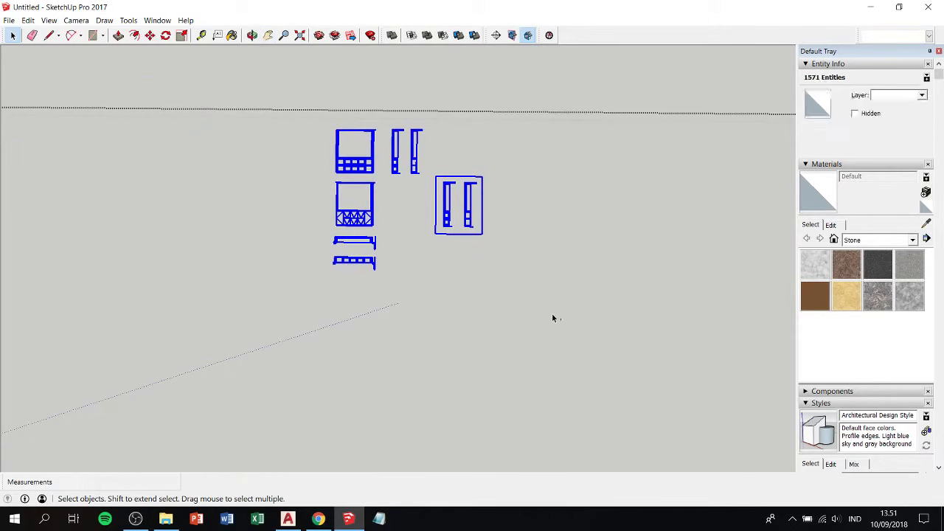
Paste the copied cabinet drawings beside the axes origin.
{"action": "left_click", "coordinate": [274, 83]}
{"action": "scroll", "coordinate": [274, 83], "scroll_direction": "down", "scroll_amount": 2}
{"action": "scroll", "coordinate": [274, 83], "scroll_direction": "down", "scroll_amount": 2}
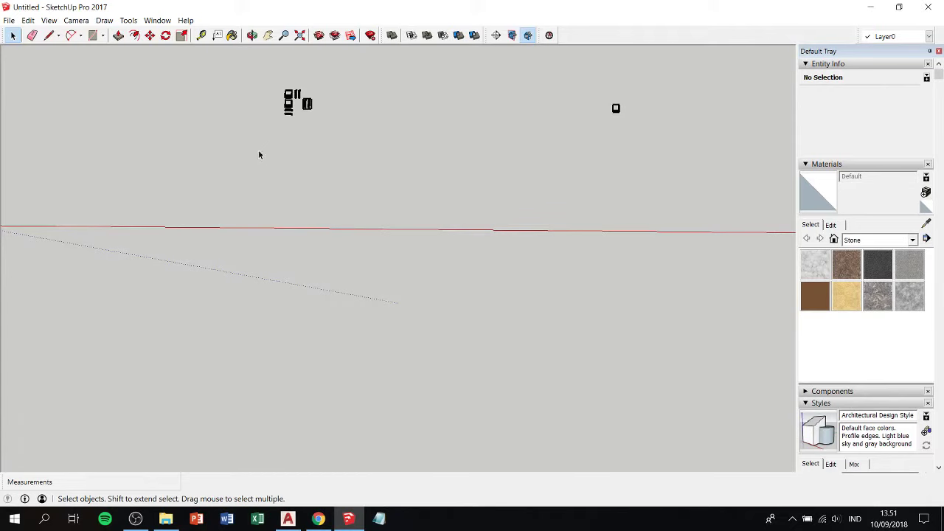
{"action": "middle_click_drag", "start_coordinate": [260, 152], "coordinate": [452, 218], "text": "shift"}
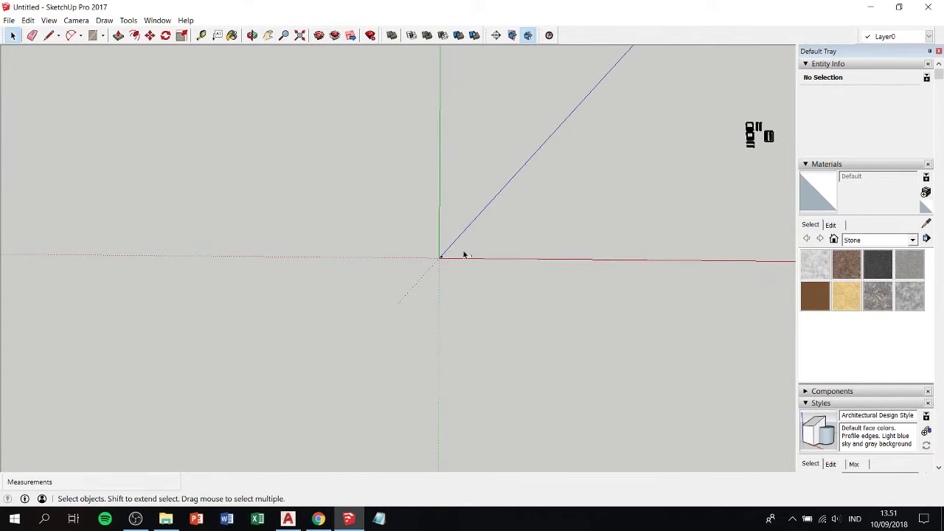
{"action": "key", "text": "ctrl+v"}
{"action": "middle_click_drag", "start_coordinate": [447, 259], "coordinate": [377, 258]}
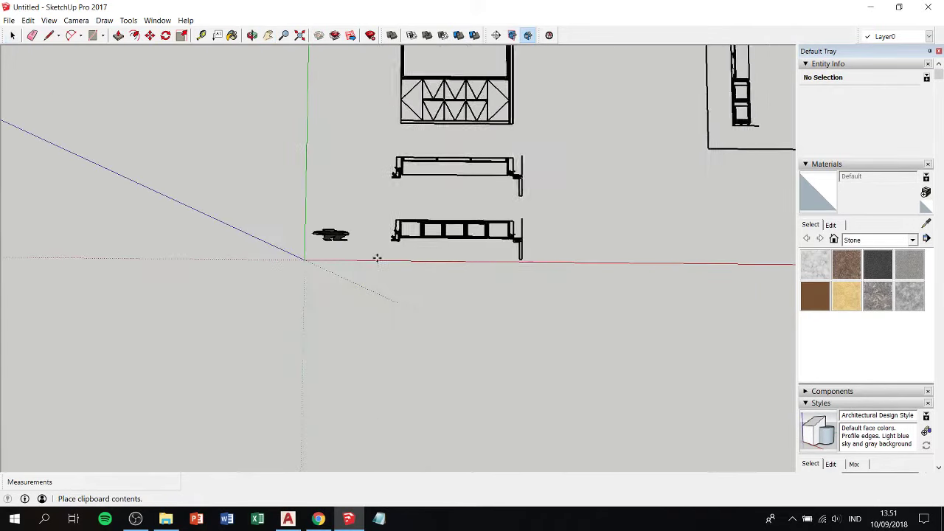
{"action": "left_click", "coordinate": [351, 209]}
{"action": "scroll", "coordinate": [468, 177], "scroll_direction": "down", "scroll_amount": 2}
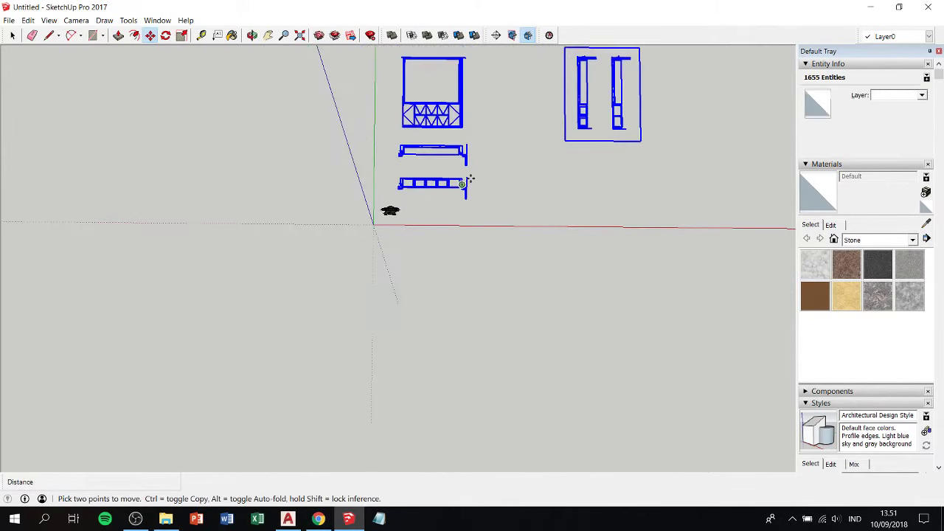
{"action": "scroll", "coordinate": [477, 169], "scroll_direction": "down", "scroll_amount": 3}
{"action": "scroll", "coordinate": [476, 171], "scroll_direction": "down", "scroll_amount": 3}
{"action": "scroll", "coordinate": [481, 167], "scroll_direction": "down", "scroll_amount": 2}
Orbit to a near-front view and select the upper cabinet's linework.
{"action": "key", "text": "space"}
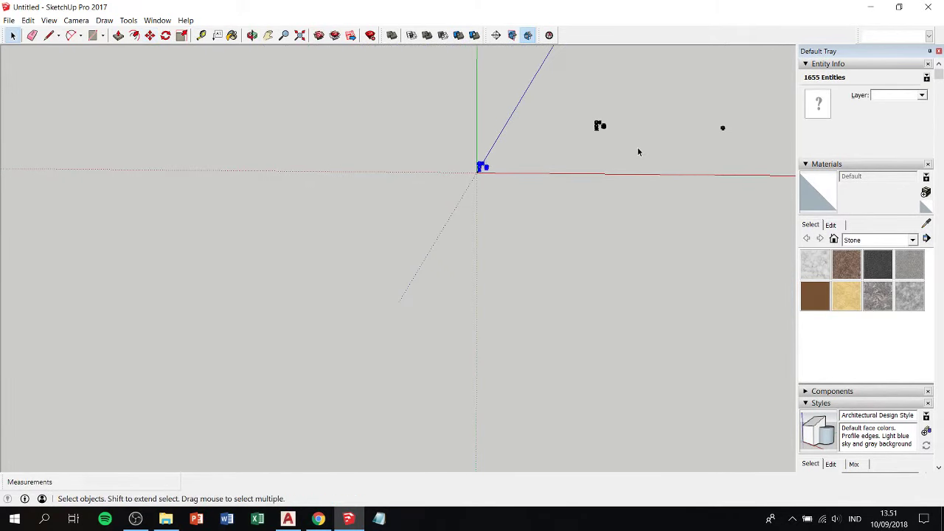
{"action": "left_click", "coordinate": [538, 95]}
{"action": "left_click", "coordinate": [538, 95]}
{"action": "scroll", "coordinate": [453, 177], "scroll_direction": "up", "scroll_amount": 2}
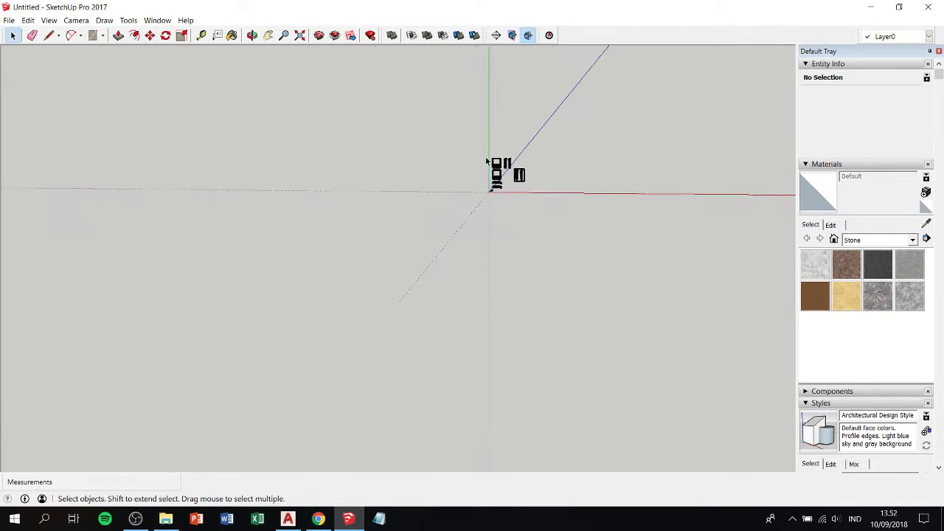
{"action": "scroll", "coordinate": [456, 185], "scroll_direction": "up", "scroll_amount": 2}
{"action": "scroll", "coordinate": [461, 196], "scroll_direction": "up", "scroll_amount": 3}
{"action": "scroll", "coordinate": [464, 209], "scroll_direction": "up", "scroll_amount": 3}
{"action": "scroll", "coordinate": [465, 209], "scroll_direction": "up", "scroll_amount": 2}
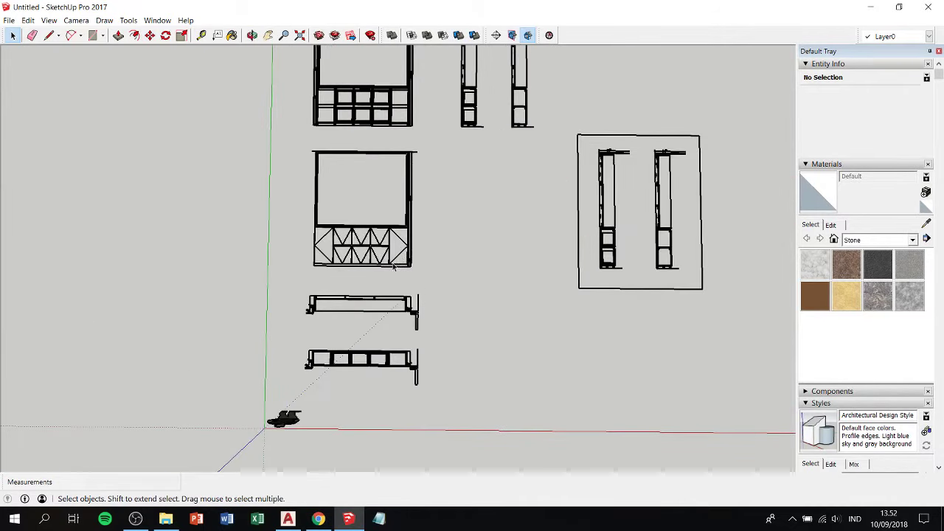
{"action": "middle_click_drag", "start_coordinate": [465, 209], "coordinate": [309, 168]}
{"action": "scroll", "coordinate": [309, 169], "scroll_direction": "up", "scroll_amount": 2}
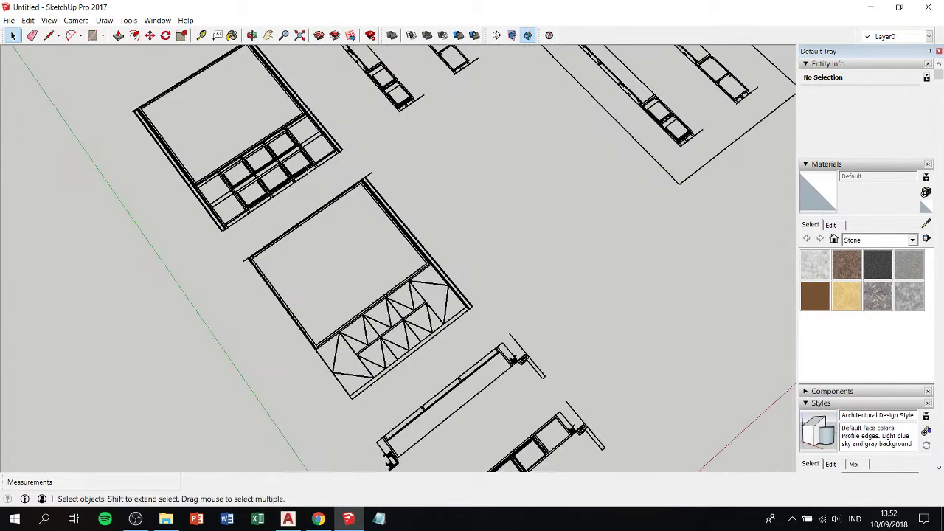
{"action": "triple_click", "coordinate": [295, 179]}
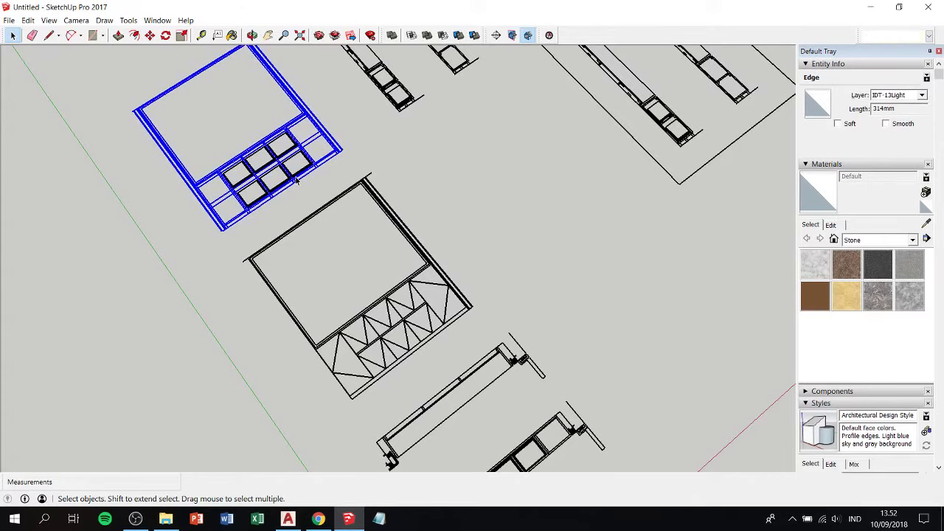
{"action": "scroll", "coordinate": [297, 180], "scroll_direction": "down", "scroll_amount": 3}
{"action": "middle_click_drag", "start_coordinate": [447, 203], "coordinate": [264, 153]}
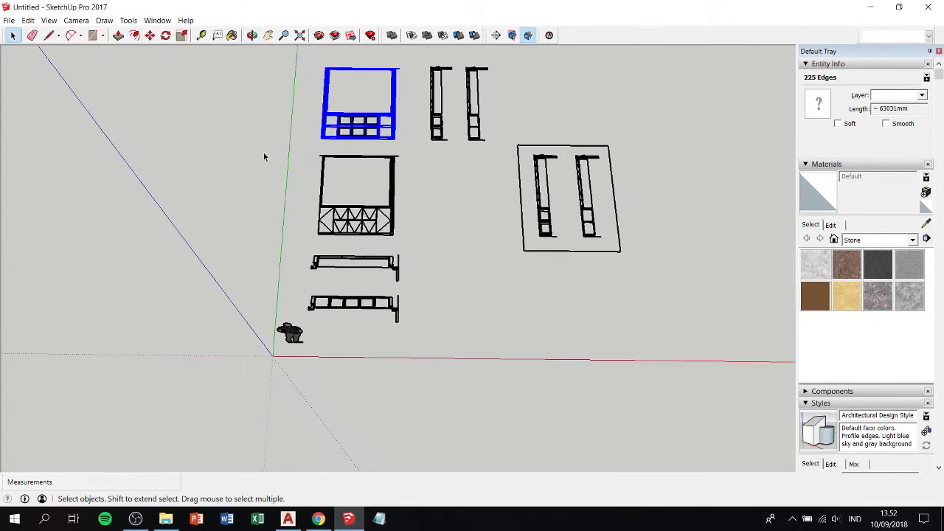
{"action": "scroll", "coordinate": [263, 152], "scroll_direction": "down", "scroll_amount": 1}
{"action": "left_click_drag", "start_coordinate": [278, 67], "coordinate": [384, 149]}
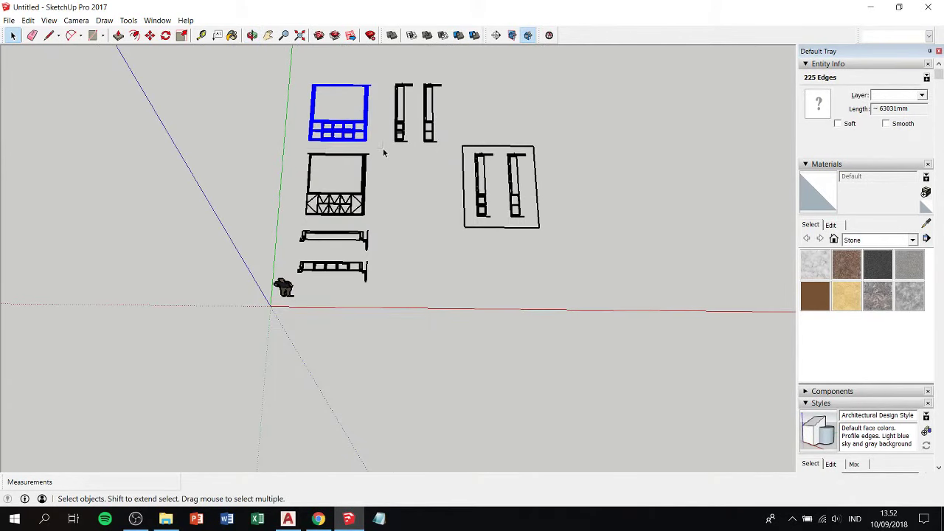
Make the upper and lower cabinet elevations into separate groups.
{"action": "right_click", "coordinate": [361, 152]}
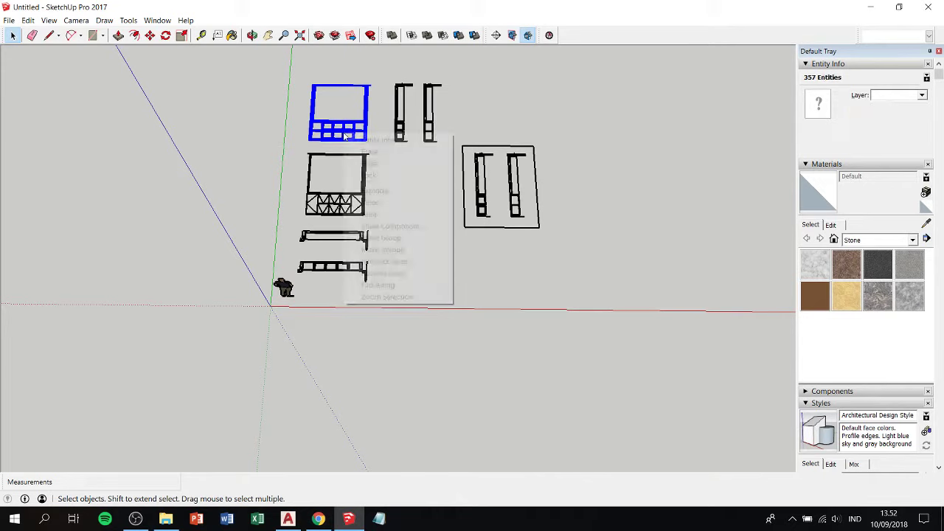
{"action": "left_click", "coordinate": [382, 237]}
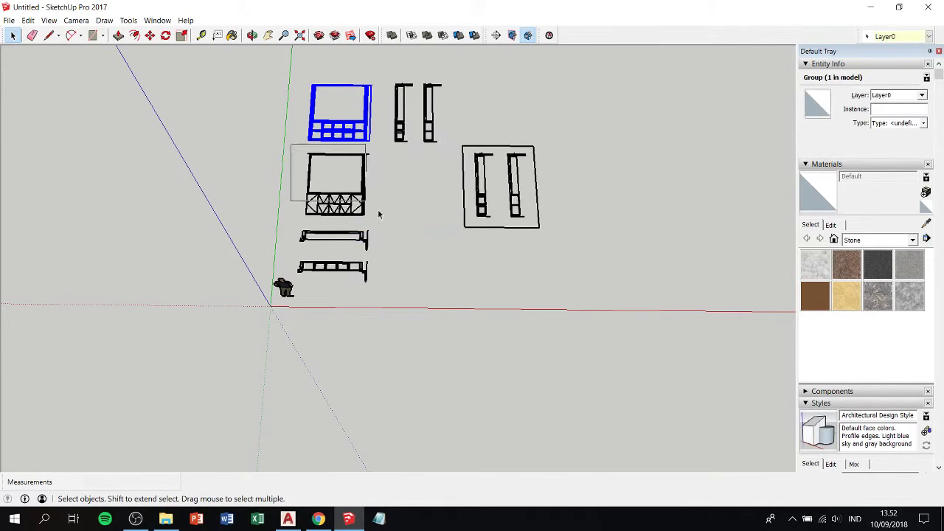
{"action": "left_click_drag", "start_coordinate": [378, 214], "coordinate": [398, 224]}
{"action": "right_click", "coordinate": [359, 209]}
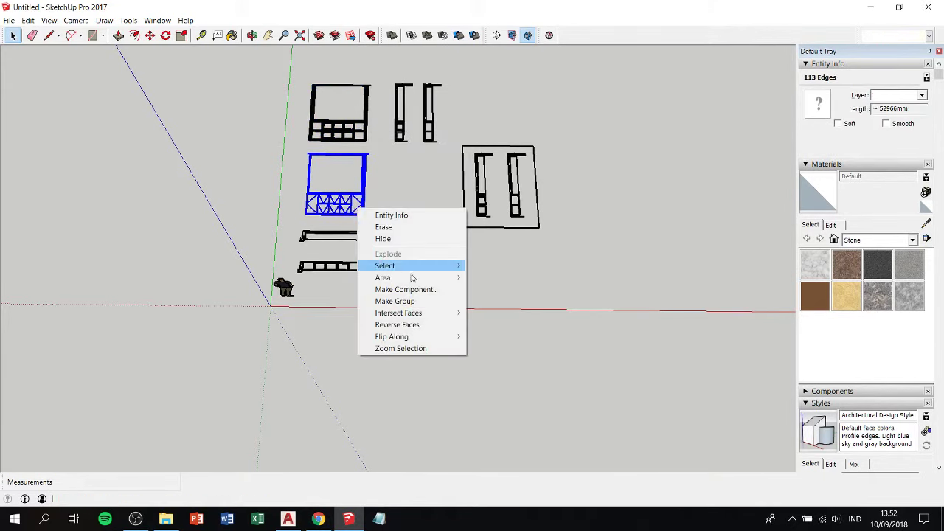
{"action": "left_click", "coordinate": [395, 301]}
Make the left and right upright drawings into separate groups.
{"action": "left_click_drag", "start_coordinate": [378, 70], "coordinate": [403, 118]}
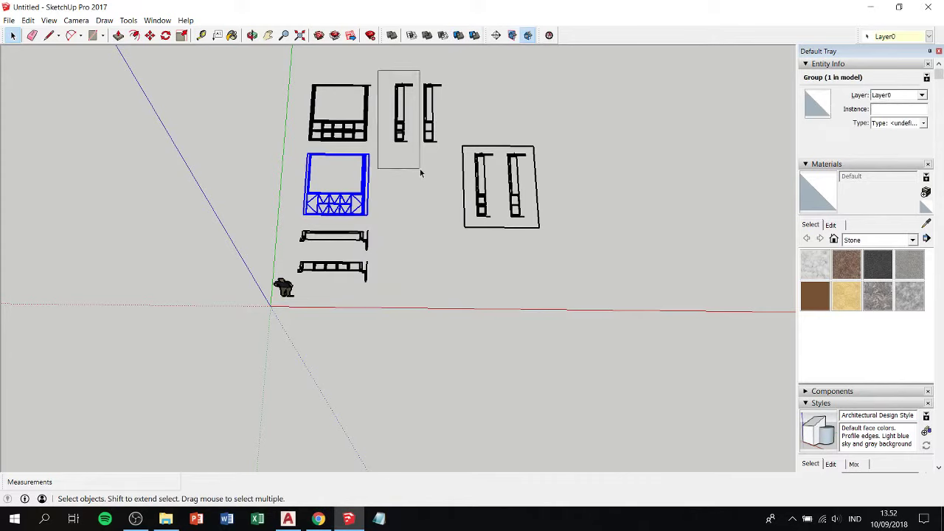
{"action": "left_click_drag", "start_coordinate": [421, 172], "coordinate": [420, 170]}
{"action": "right_click", "coordinate": [396, 123]}
{"action": "left_click", "coordinate": [442, 231]}
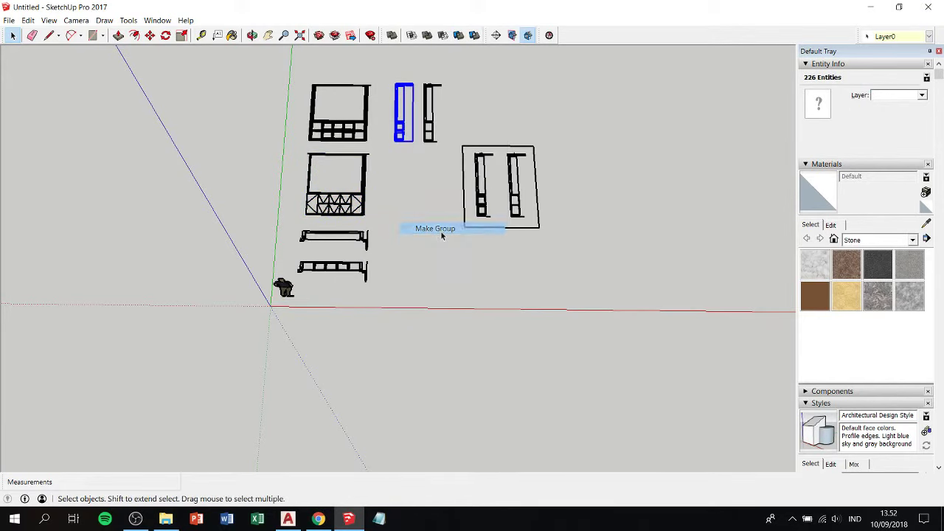
{"action": "left_click_drag", "start_coordinate": [449, 191], "coordinate": [449, 191]}
{"action": "right_click", "coordinate": [429, 122]}
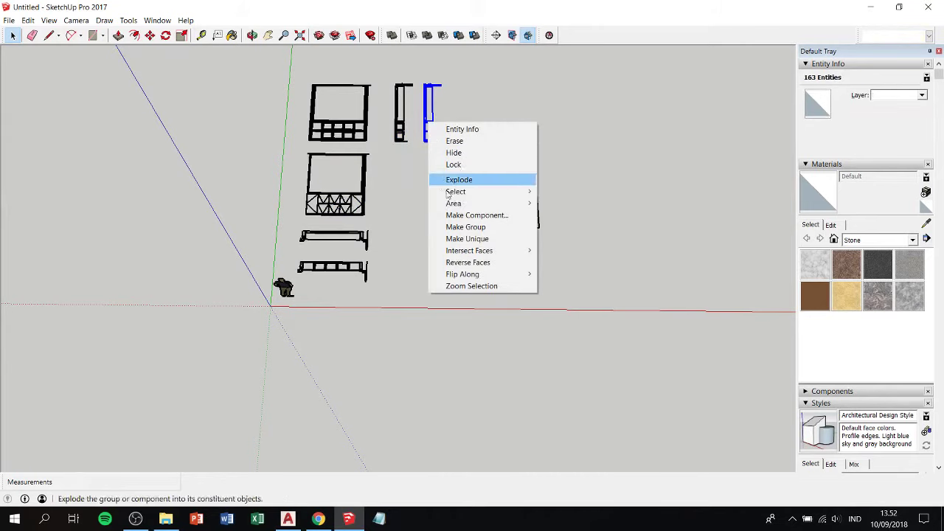
{"action": "left_click", "coordinate": [463, 225]}
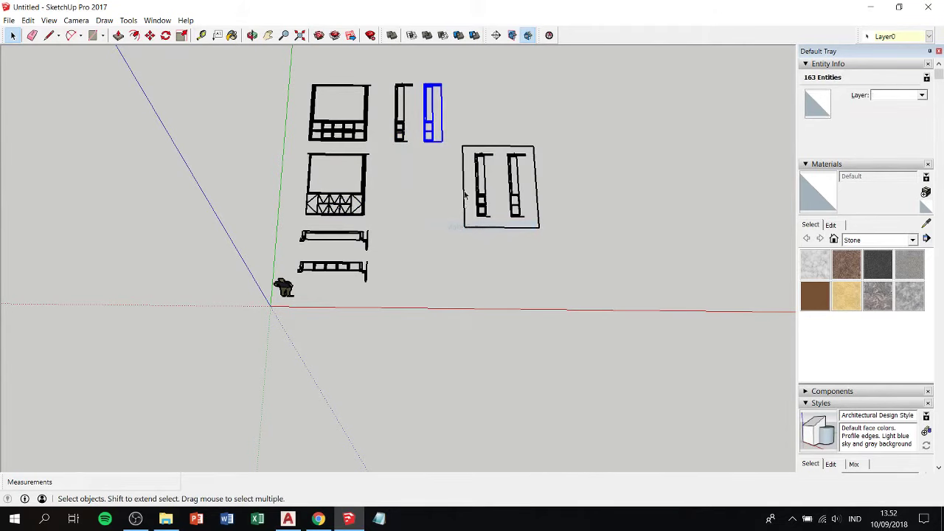
Zoom in to inspect the top edge of the framed plan.
{"action": "left_click", "coordinate": [496, 161]}
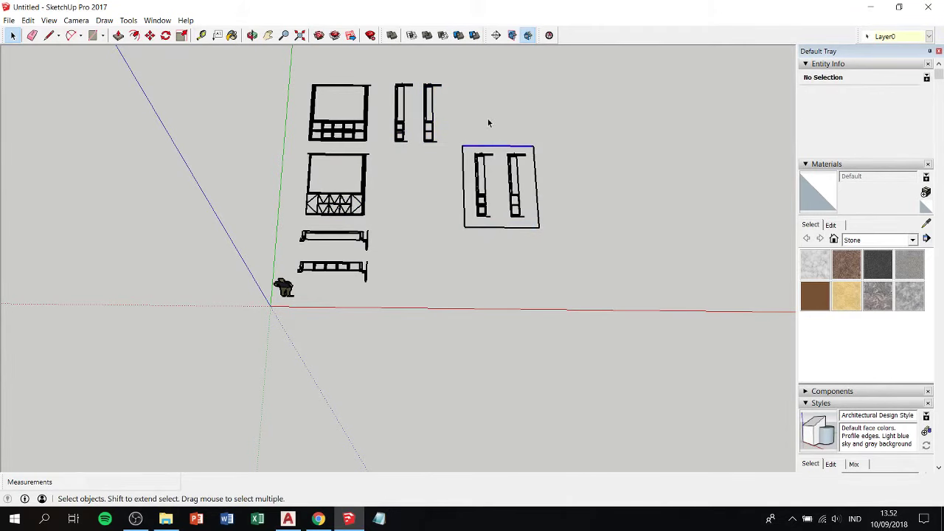
{"action": "left_click", "coordinate": [484, 147]}
{"action": "scroll", "coordinate": [481, 153], "scroll_direction": "up", "scroll_amount": 1}
{"action": "scroll", "coordinate": [481, 153], "scroll_direction": "up", "scroll_amount": 2}
{"action": "scroll", "coordinate": [481, 155], "scroll_direction": "up", "scroll_amount": 3}
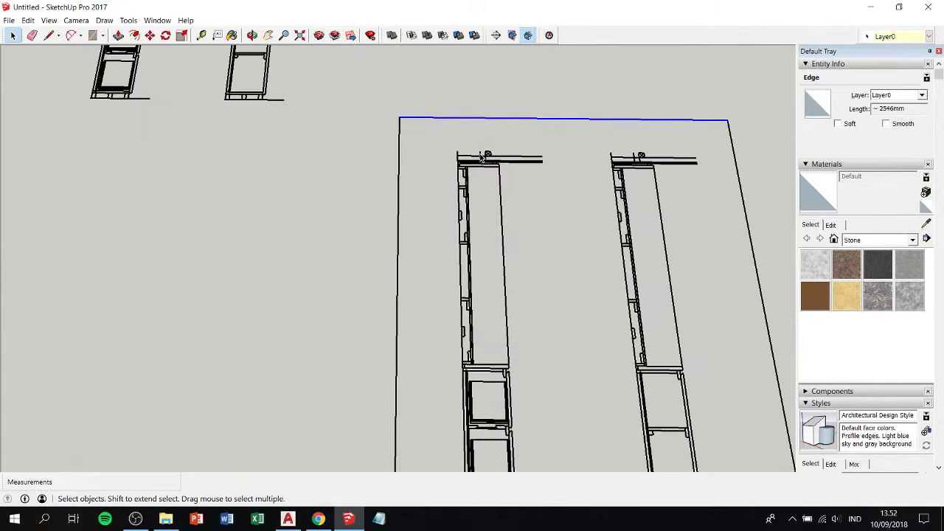
{"action": "scroll", "coordinate": [482, 157], "scroll_direction": "down", "scroll_amount": 4}
{"action": "left_click", "coordinate": [336, 244]}
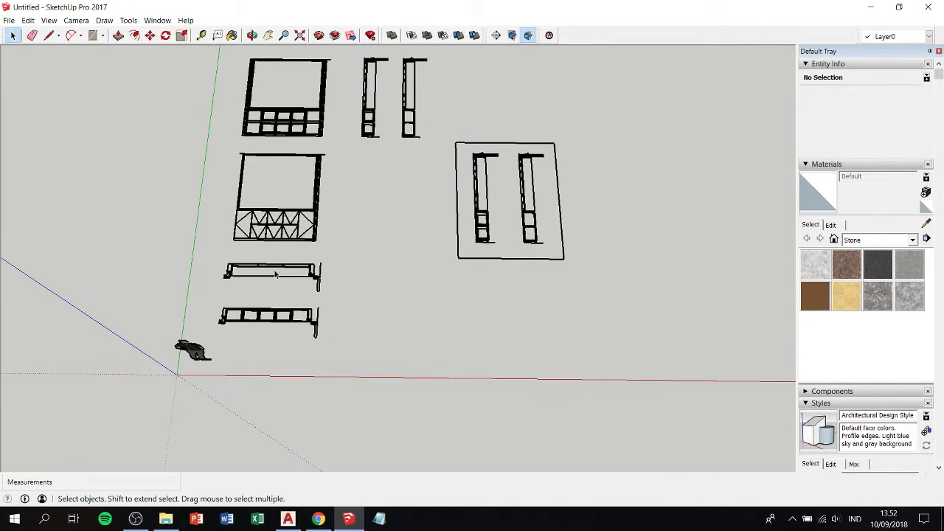
Window-select the whole upper rail profile and make it a group.
{"action": "left_click_drag", "start_coordinate": [355, 301], "coordinate": [354, 299]}
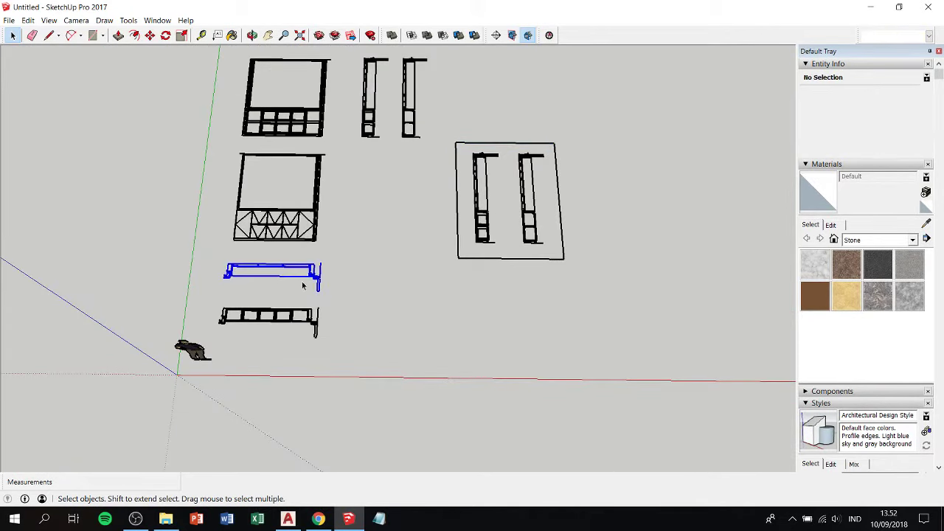
{"action": "left_click", "coordinate": [301, 286]}
{"action": "left_click_drag", "start_coordinate": [213, 258], "coordinate": [391, 313]}
{"action": "left_click", "coordinate": [305, 277]}
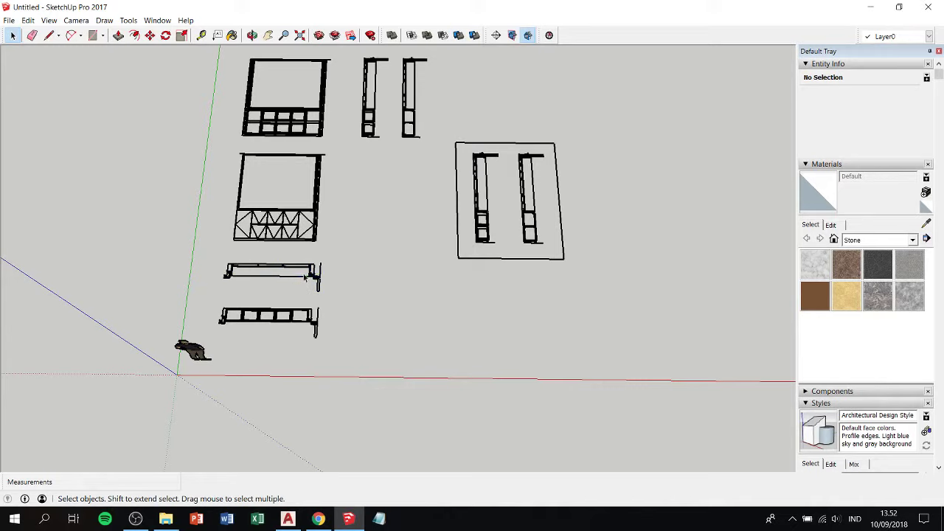
{"action": "left_click_drag", "start_coordinate": [209, 263], "coordinate": [382, 302]}
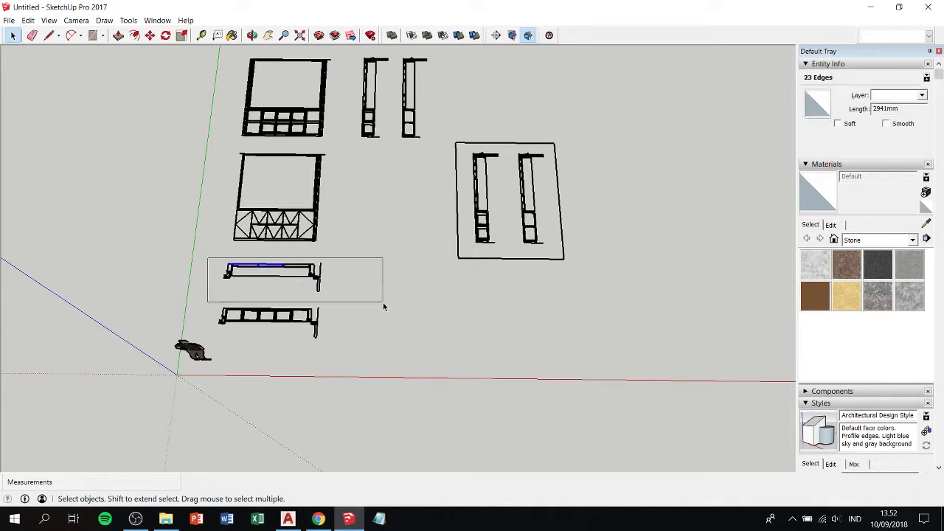
{"action": "left_click", "coordinate": [322, 284]}
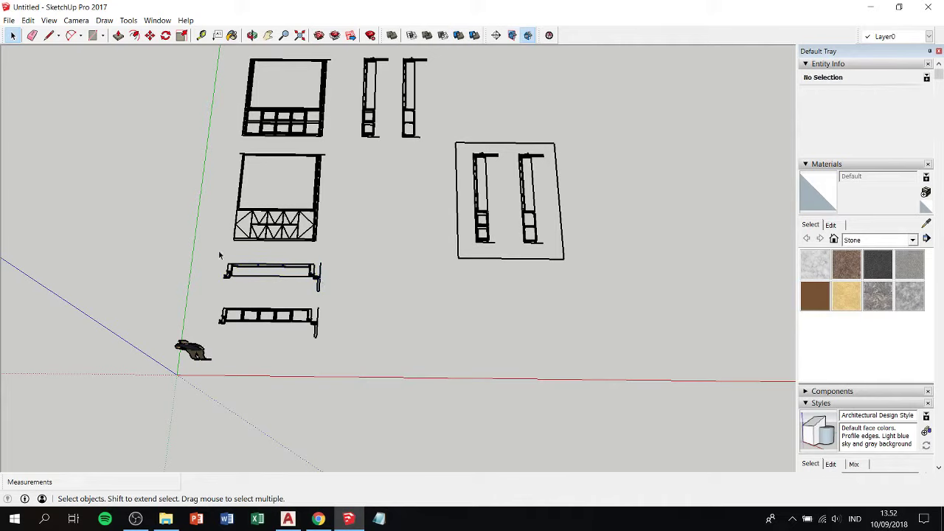
{"action": "left_click_drag", "start_coordinate": [207, 250], "coordinate": [362, 300]}
{"action": "right_click", "coordinate": [315, 280]}
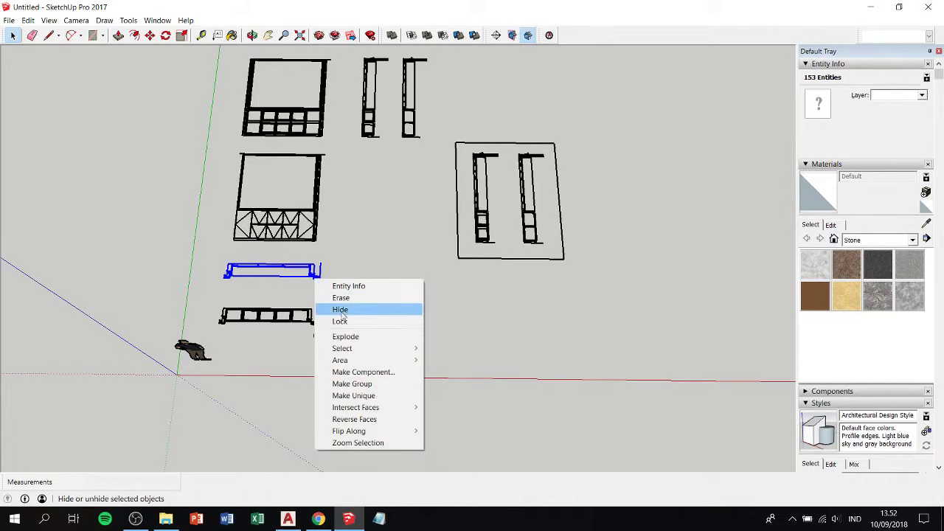
{"action": "left_click", "coordinate": [362, 384]}
Select the lower rail profile and make it a group.
{"action": "left_click_drag", "start_coordinate": [205, 298], "coordinate": [358, 366]}
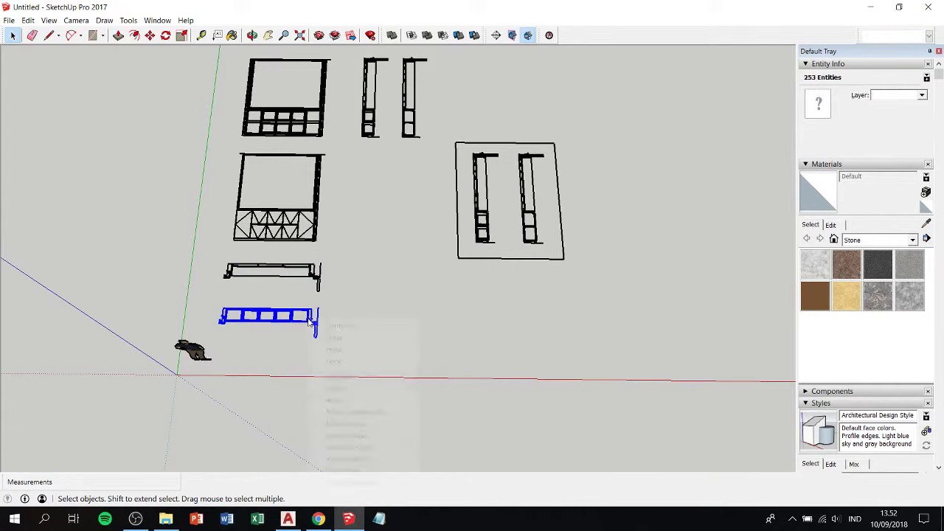
{"action": "left_click", "coordinate": [337, 422]}
{"action": "scroll", "coordinate": [269, 337], "scroll_direction": "up", "scroll_amount": 1}
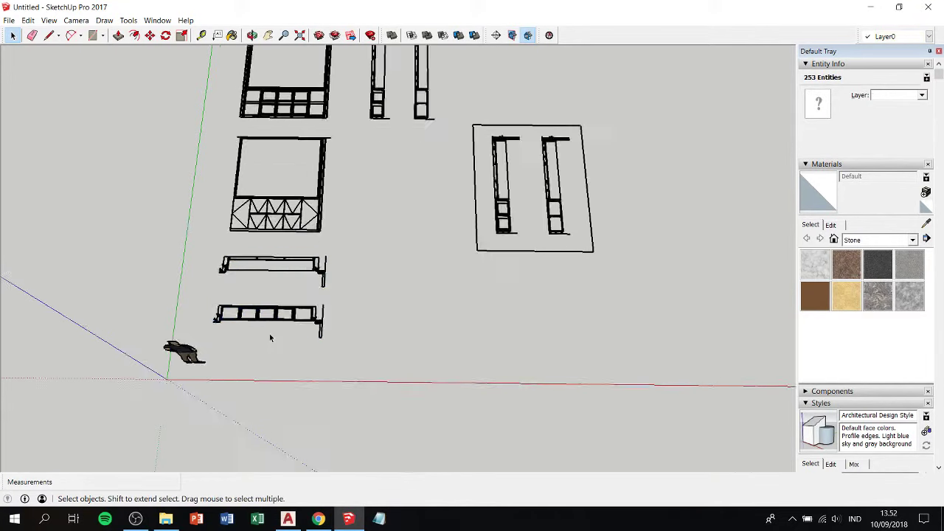
{"action": "scroll", "coordinate": [270, 337], "scroll_direction": "up", "scroll_amount": 2}
Rotate the braced lower cabinet group 90° about its bottom corner to stand it upright.
{"action": "scroll", "coordinate": [197, 301], "scroll_direction": "up", "scroll_amount": 2}
{"action": "mouse_move", "coordinate": [197, 301]}
{"action": "middle_mouse_down"}
{"action": "mouse_move", "coordinate": [238, 281]}
{"action": "mouse_move", "coordinate": [406, 279]}
{"action": "mouse_move", "coordinate": [479, 251]}
{"action": "middle_mouse_up"}
{"action": "scroll", "coordinate": [479, 251], "scroll_direction": "down", "scroll_amount": 3}
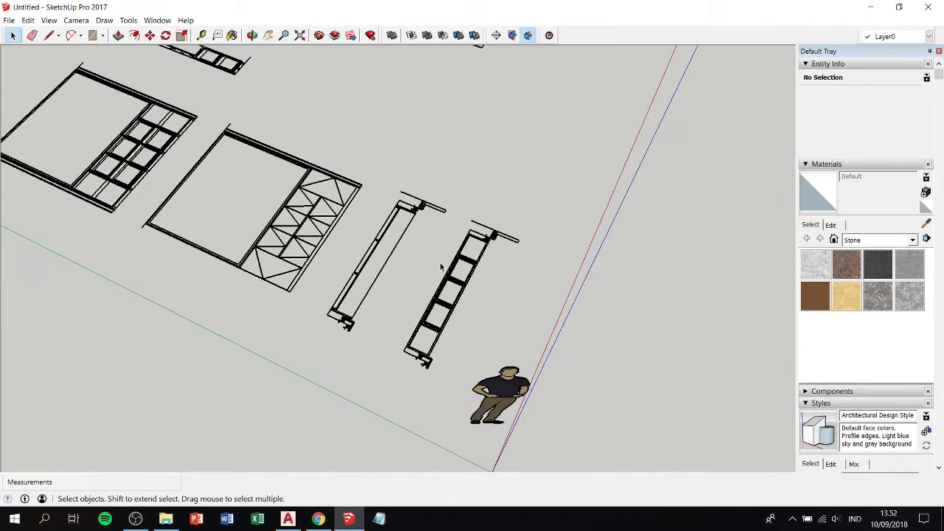
{"action": "middle_click_drag", "start_coordinate": [502, 290], "coordinate": [458, 273], "text": "shift"}
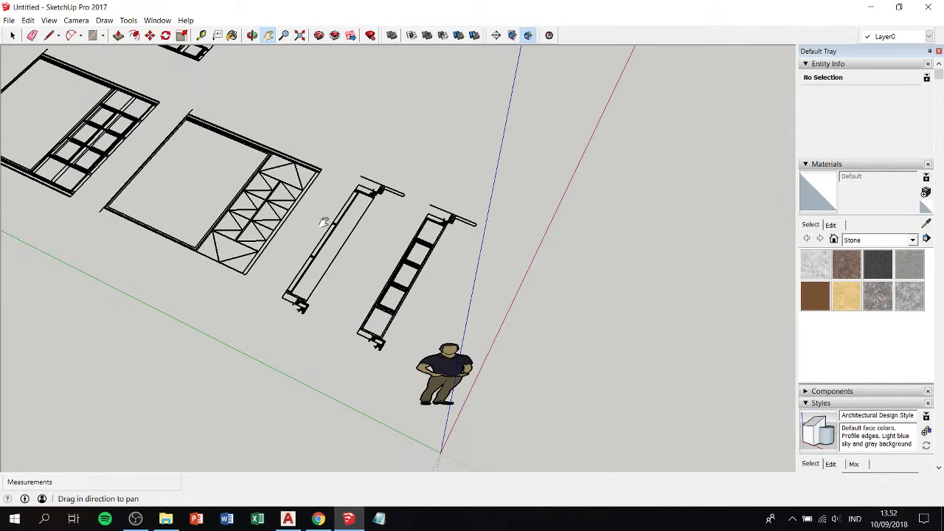
{"action": "left_click", "coordinate": [239, 195]}
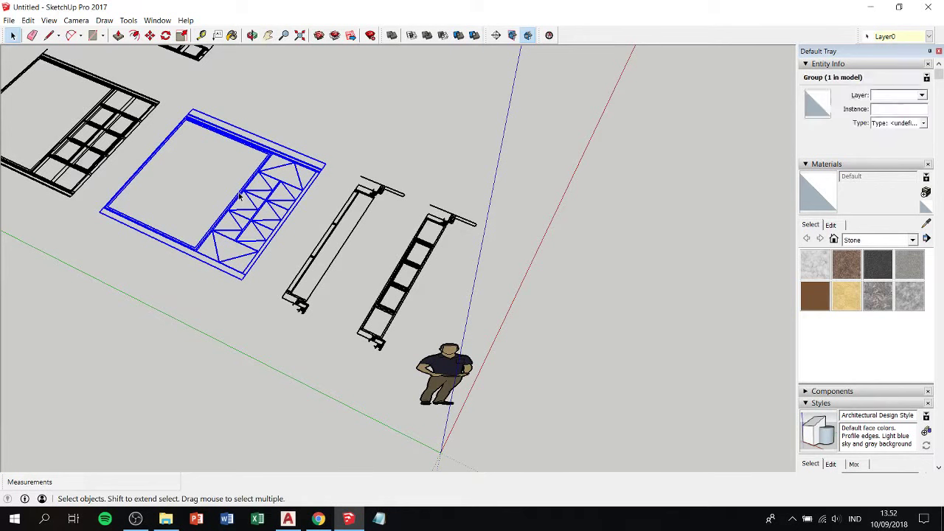
{"action": "key", "text": "q"}
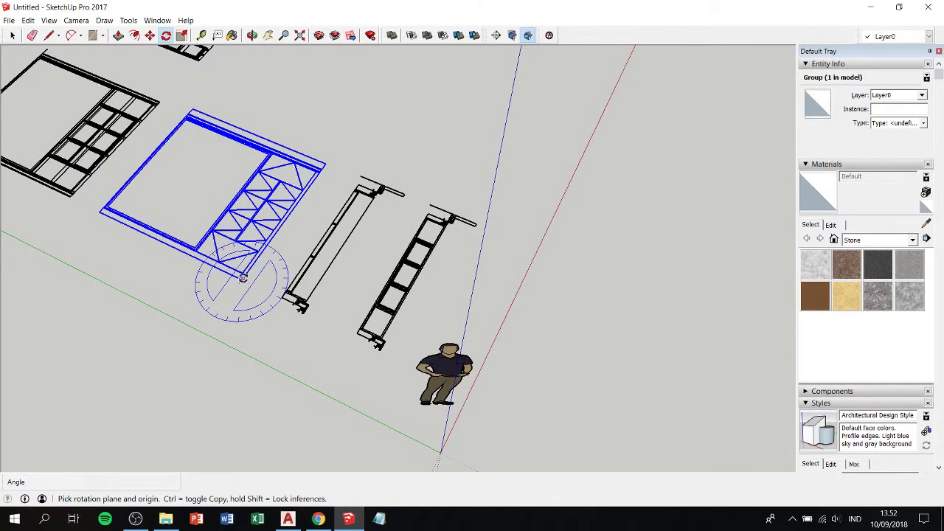
{"action": "left_click_drag", "start_coordinate": [243, 278], "coordinate": [174, 376]}
{"action": "left_click", "coordinate": [174, 376]}
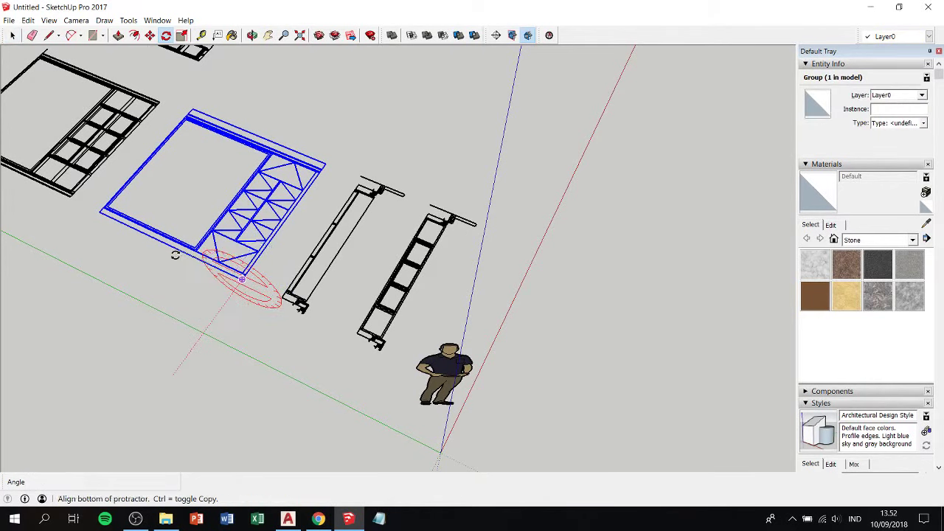
{"action": "left_click", "coordinate": [175, 255]}
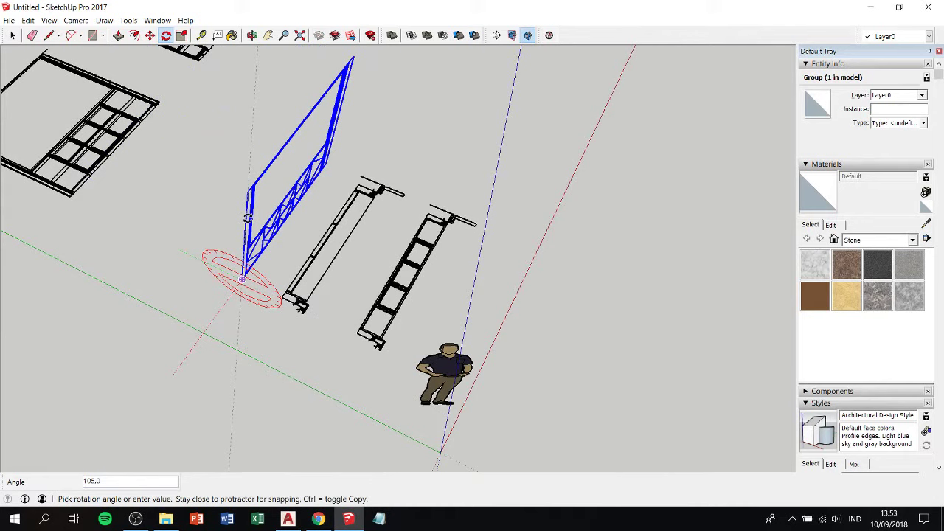
{"action": "type", "text": "90"}
{"action": "key", "text": "Return"}
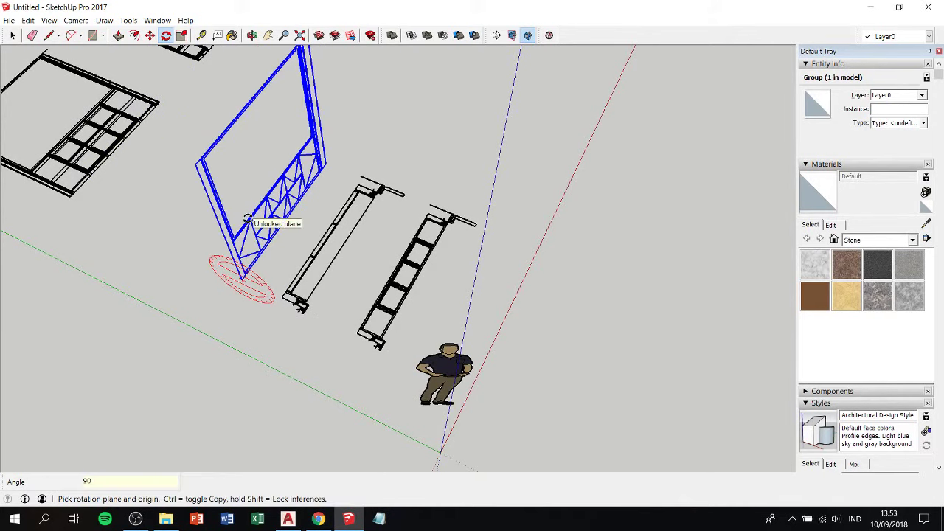
Move the upright cabinet elevation by its bottom corner onto the base frame.
{"action": "key", "text": "m"}
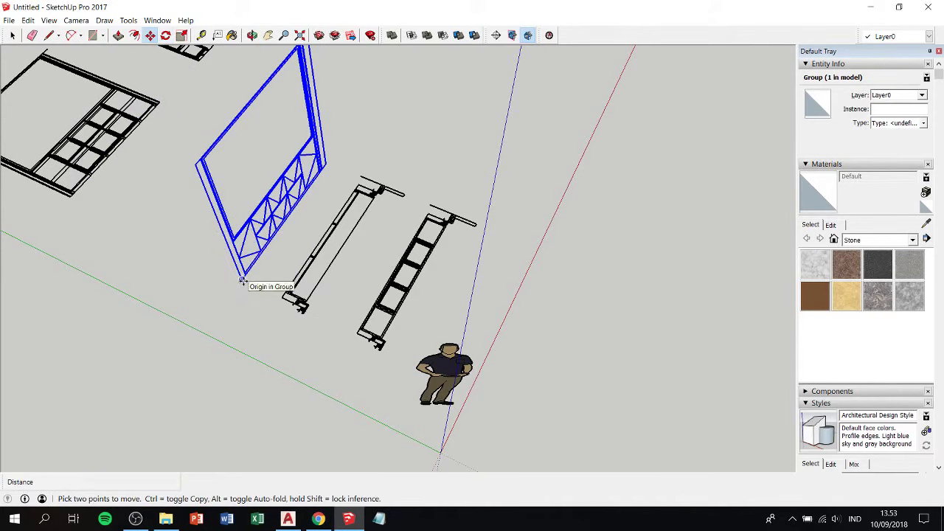
{"action": "left_click", "coordinate": [243, 280]}
{"action": "left_click", "coordinate": [358, 337]}
{"action": "mouse_move", "coordinate": [553, 263]}
{"action": "middle_mouse_down"}
{"action": "mouse_move", "coordinate": [492, 257]}
{"action": "mouse_move", "coordinate": [230, 175]}
{"action": "middle_mouse_up"}
{"action": "scroll", "coordinate": [289, 169], "scroll_direction": "up", "scroll_amount": 3}
{"action": "scroll", "coordinate": [411, 247], "scroll_direction": "up", "scroll_amount": 3}
{"action": "scroll", "coordinate": [391, 243], "scroll_direction": "up", "scroll_amount": 3}
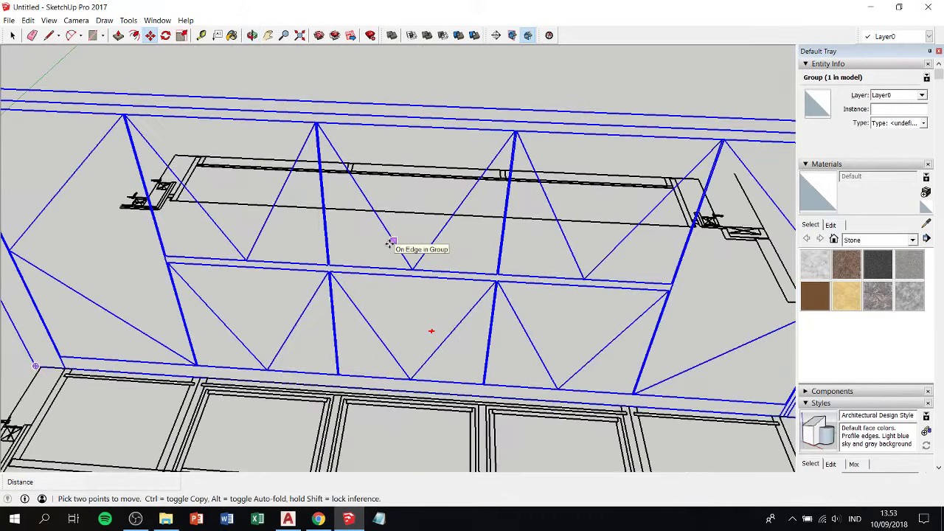
{"action": "scroll", "coordinate": [391, 244], "scroll_direction": "down", "scroll_amount": 5}
{"action": "middle_click_drag", "start_coordinate": [391, 244], "coordinate": [332, 192], "text": "shift"}
{"action": "key", "text": "space"}
{"action": "left_click", "coordinate": [246, 321]}
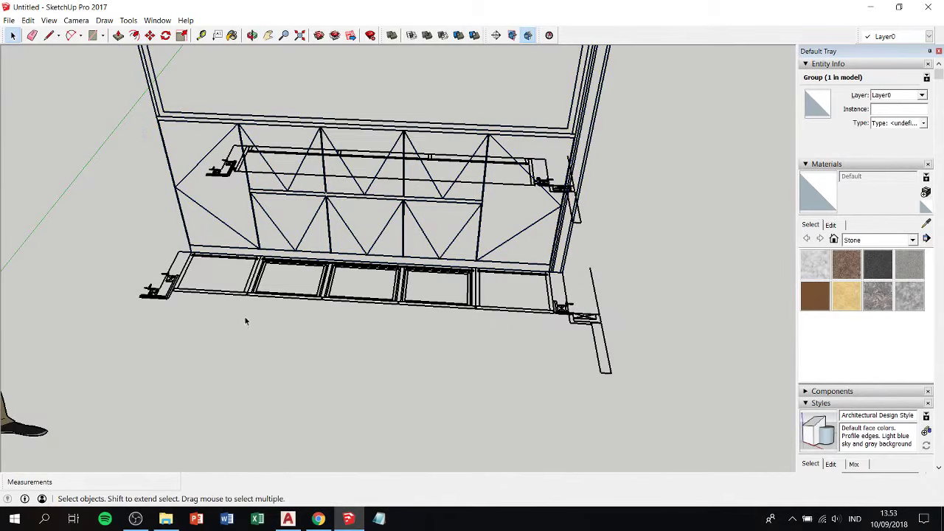
Nudge the selected truss group along the frame, then zoom out over the model.
{"action": "mouse_move", "coordinate": [246, 321]}
{"action": "middle_mouse_down"}
{"action": "mouse_move", "coordinate": [243, 246]}
{"action": "mouse_move", "coordinate": [277, 233]}
{"action": "mouse_move", "coordinate": [554, 243]}
{"action": "mouse_move", "coordinate": [442, 221]}
{"action": "middle_mouse_up"}
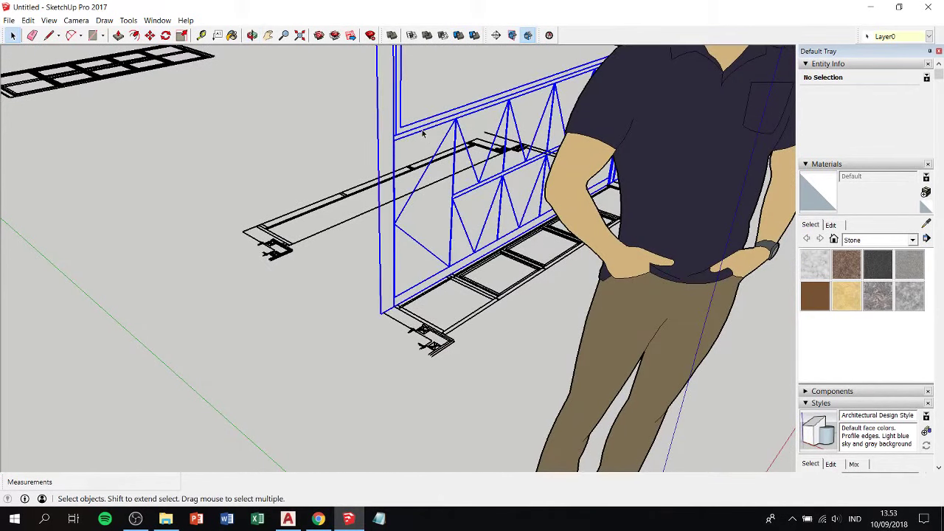
{"action": "mouse_move", "coordinate": [422, 133]}
{"action": "middle_mouse_down"}
{"action": "mouse_move", "coordinate": [443, 151]}
{"action": "mouse_move", "coordinate": [449, 124]}
{"action": "middle_mouse_up"}
{"action": "scroll", "coordinate": [498, 292], "scroll_direction": "up", "scroll_amount": 5}
{"action": "scroll", "coordinate": [460, 288], "scroll_direction": "up", "scroll_amount": 3}
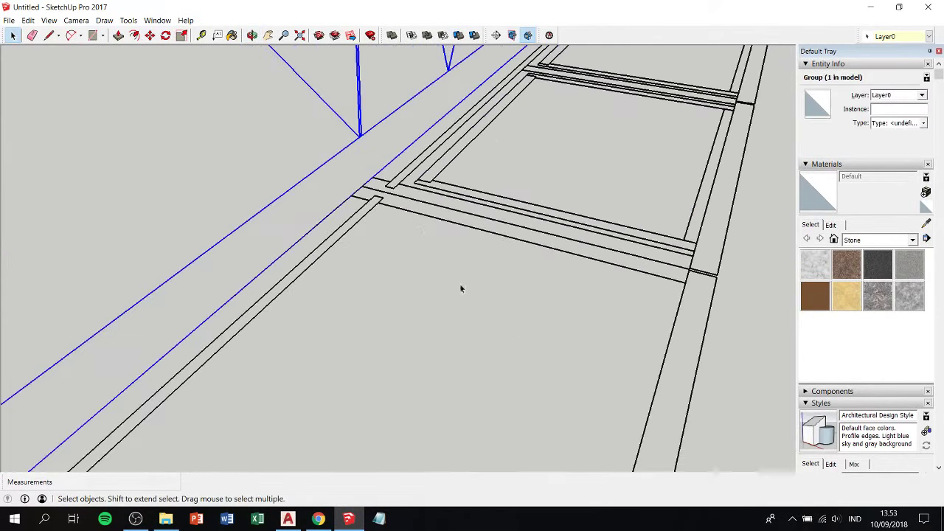
{"action": "key", "text": "m"}
{"action": "left_click", "coordinate": [366, 182]}
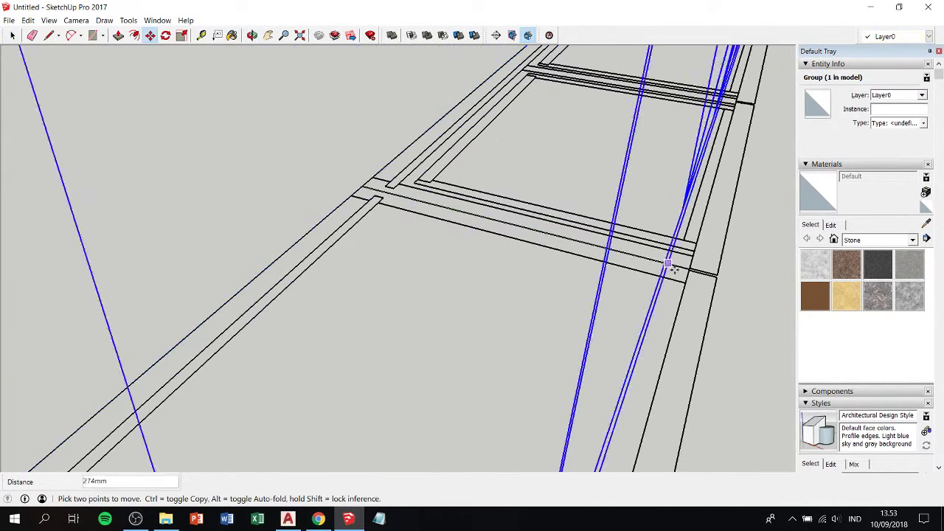
{"action": "key", "text": "space"}
{"action": "key", "text": "m"}
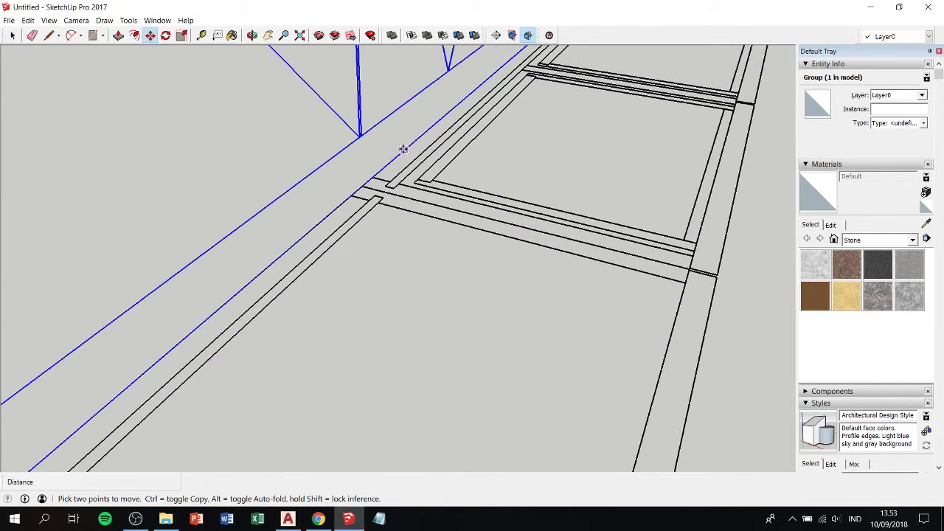
{"action": "left_click", "coordinate": [462, 101]}
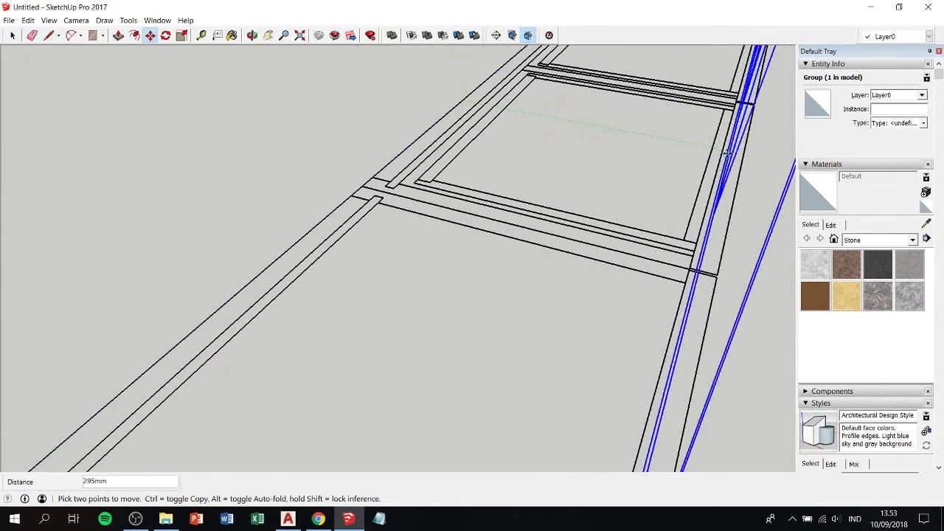
{"action": "mouse_move", "coordinate": [700, 153]}
{"action": "middle_mouse_down"}
{"action": "mouse_move", "coordinate": [569, 141]}
{"action": "mouse_move", "coordinate": [598, 211]}
{"action": "middle_mouse_up"}
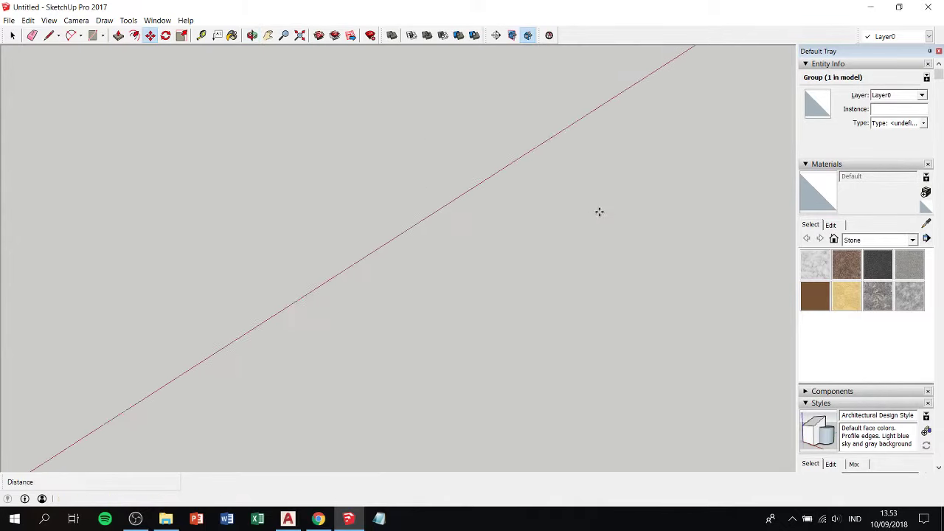
{"action": "scroll", "coordinate": [594, 206], "scroll_direction": "down", "scroll_amount": 5}
{"action": "key", "text": "space"}
Orbit, zoom and pan until the two flat rail profiles beside the cabinet plan fill the view.
{"action": "left_click", "coordinate": [614, 275]}
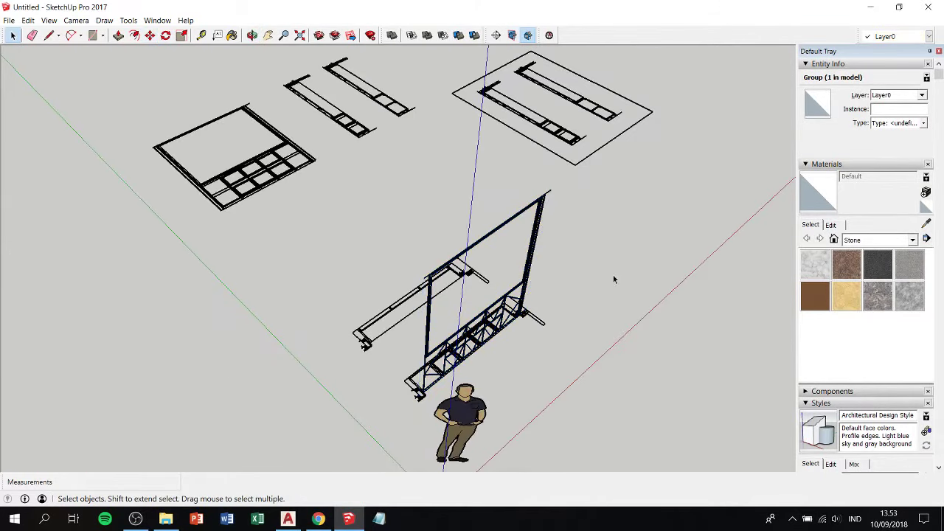
{"action": "middle_click_drag", "start_coordinate": [613, 276], "coordinate": [398, 266]}
{"action": "scroll", "coordinate": [211, 234], "scroll_direction": "up", "scroll_amount": 5}
{"action": "middle_click_drag", "start_coordinate": [222, 222], "coordinate": [466, 166]}
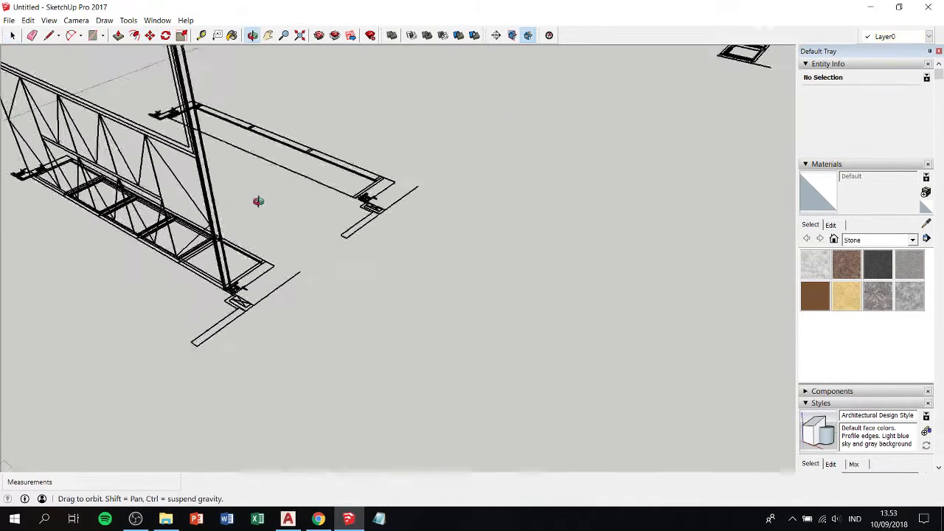
{"action": "scroll", "coordinate": [466, 167], "scroll_direction": "down", "scroll_amount": 5}
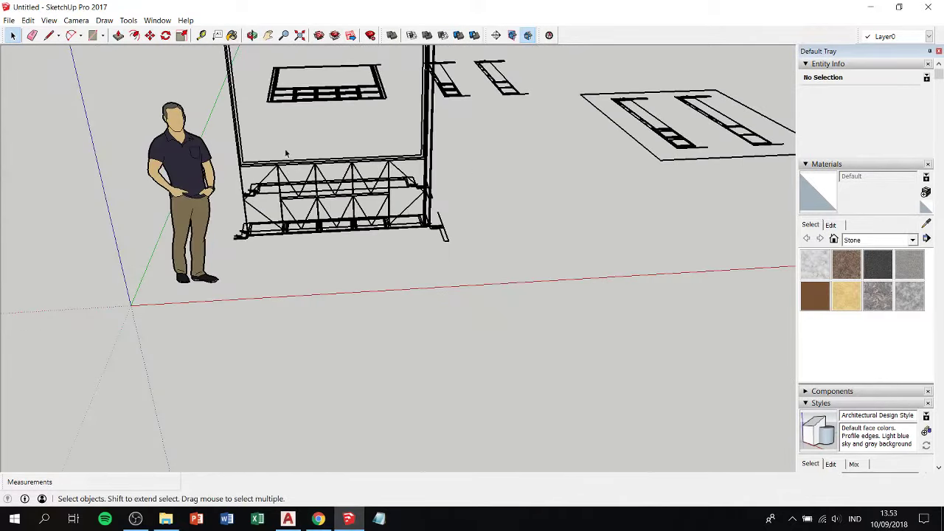
{"action": "scroll", "coordinate": [267, 179], "scroll_direction": "up", "scroll_amount": 5}
{"action": "scroll", "coordinate": [264, 186], "scroll_direction": "up", "scroll_amount": 3}
{"action": "scroll", "coordinate": [295, 428], "scroll_direction": "up", "scroll_amount": 2}
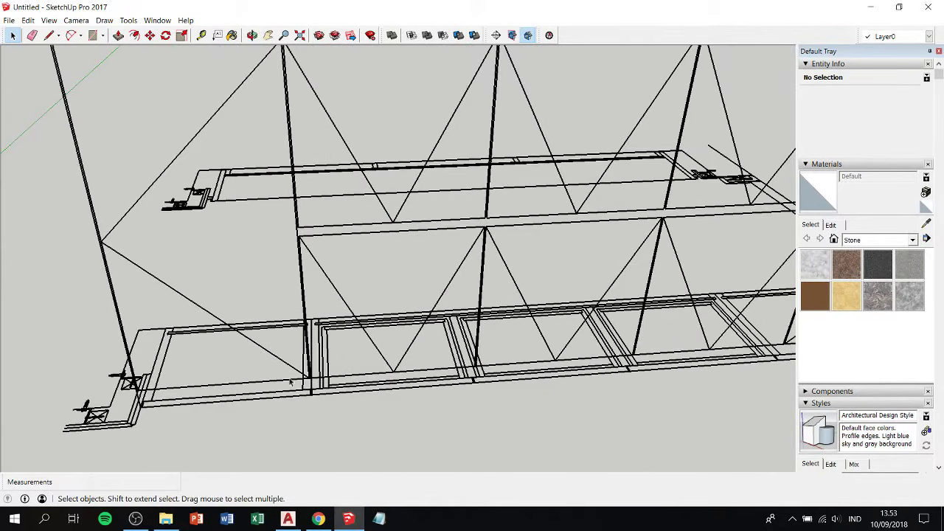
{"action": "mouse_move", "coordinate": [282, 397]}
{"action": "middle_mouse_down"}
{"action": "mouse_move", "coordinate": [203, 355]}
{"action": "mouse_move", "coordinate": [312, 355]}
{"action": "mouse_move", "coordinate": [565, 396]}
{"action": "middle_mouse_up"}
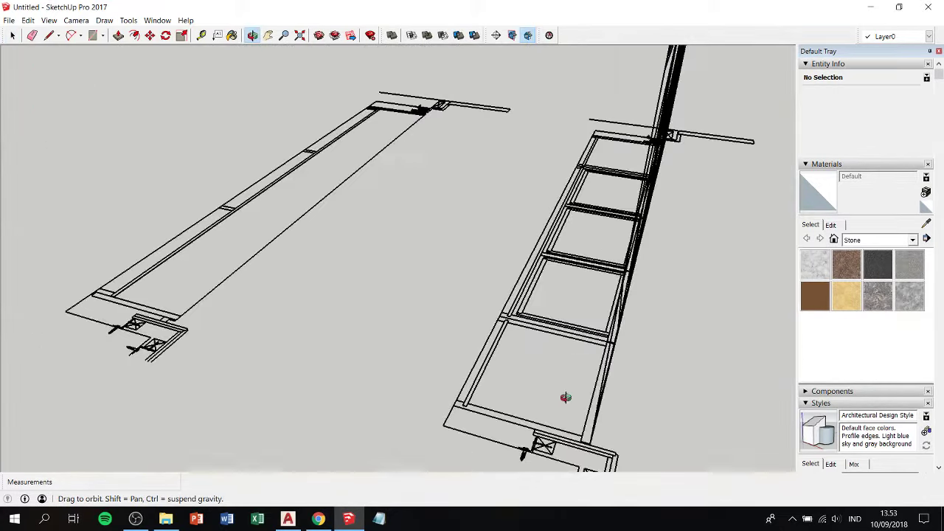
{"action": "scroll", "coordinate": [486, 355], "scroll_direction": "down", "scroll_amount": 2}
{"action": "scroll", "coordinate": [487, 357], "scroll_direction": "down", "scroll_amount": 5}
{"action": "middle_click_drag", "start_coordinate": [485, 268], "coordinate": [443, 348], "text": "shift"}
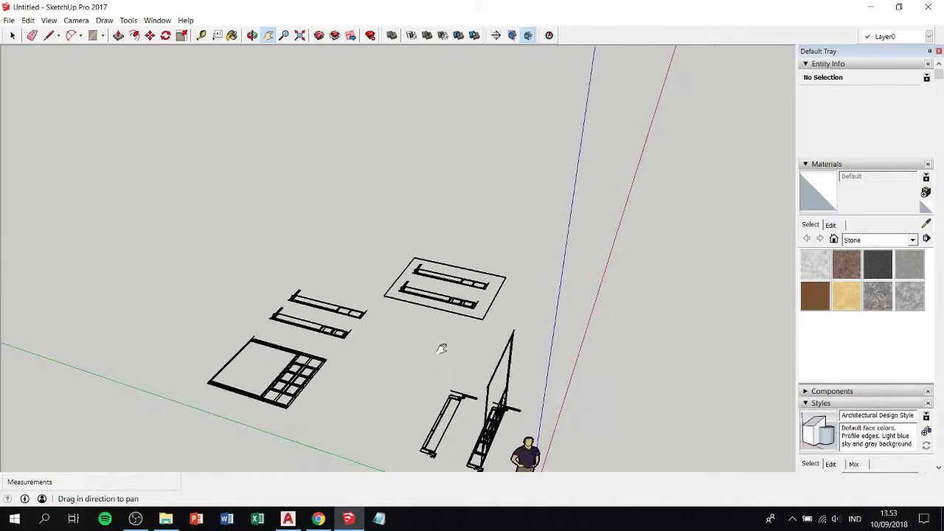
{"action": "scroll", "coordinate": [277, 325], "scroll_direction": "up", "scroll_amount": 4}
{"action": "scroll", "coordinate": [273, 325], "scroll_direction": "up", "scroll_amount": 1}
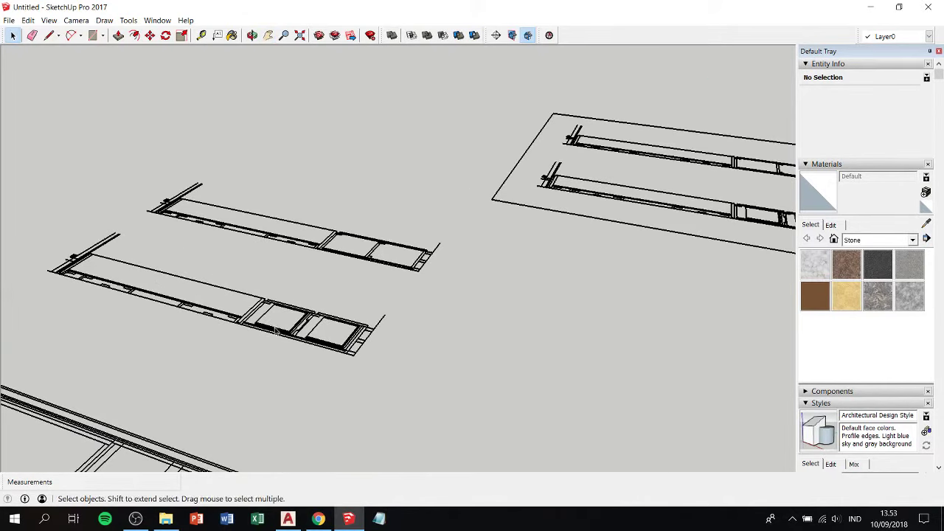
Rotate the upper rail profile panel 90° upright, then turn it 90° about its bottom corner.
{"action": "left_click", "coordinate": [362, 258]}
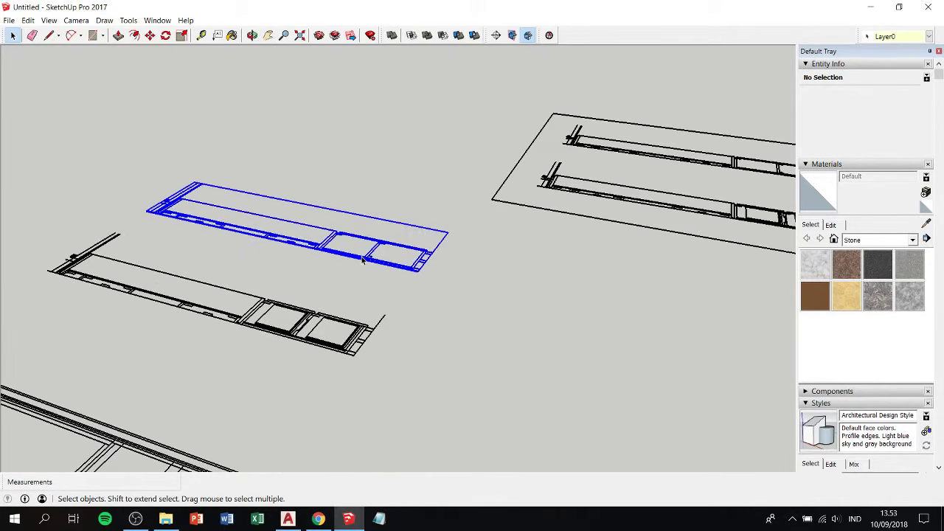
{"action": "key", "text": "q"}
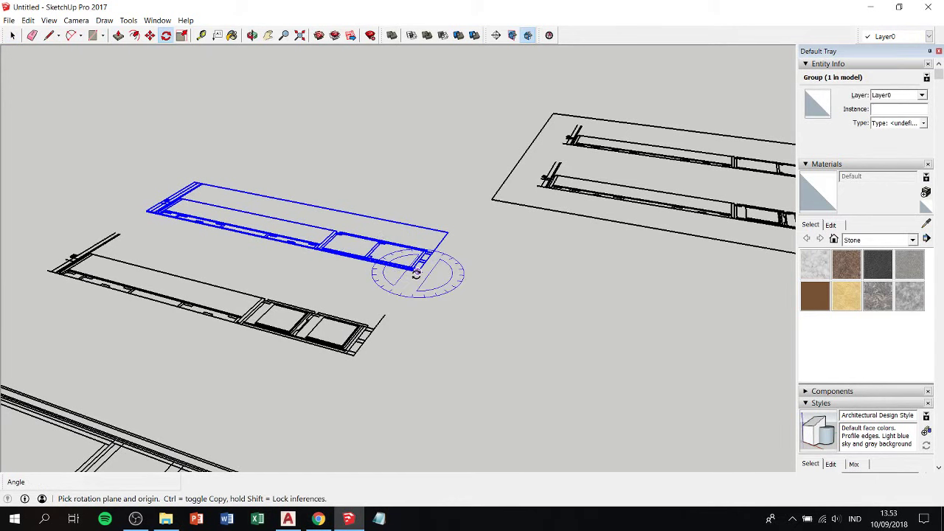
{"action": "left_click", "coordinate": [417, 272]}
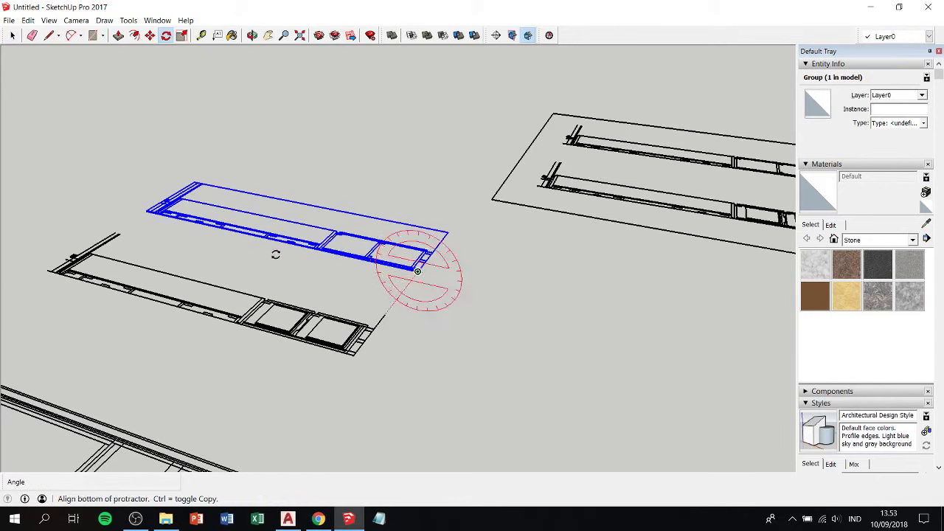
{"action": "left_click", "coordinate": [521, 292]}
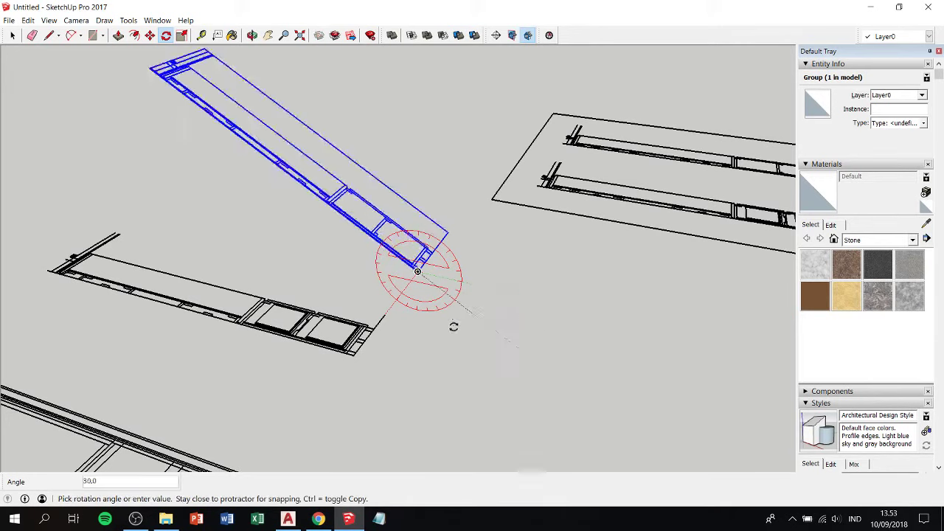
{"action": "left_click", "coordinate": [416, 336]}
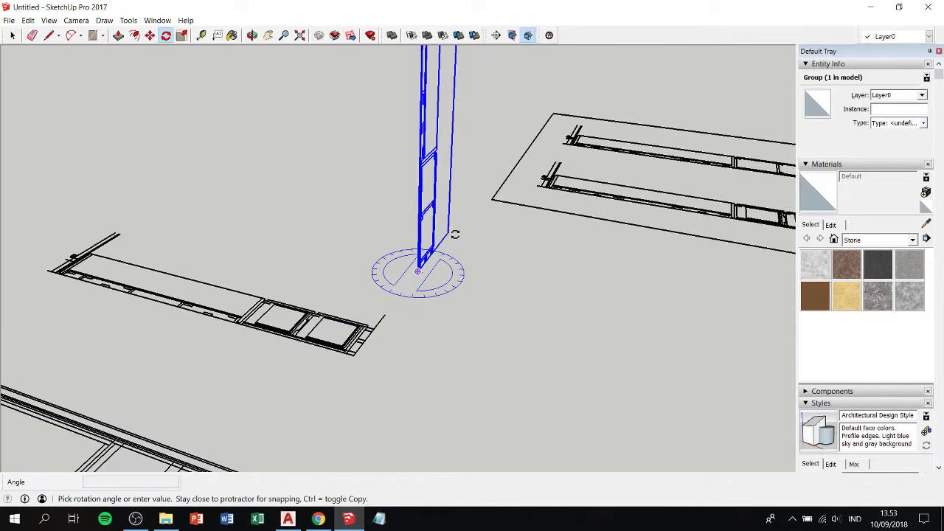
{"action": "left_click", "coordinate": [498, 285]}
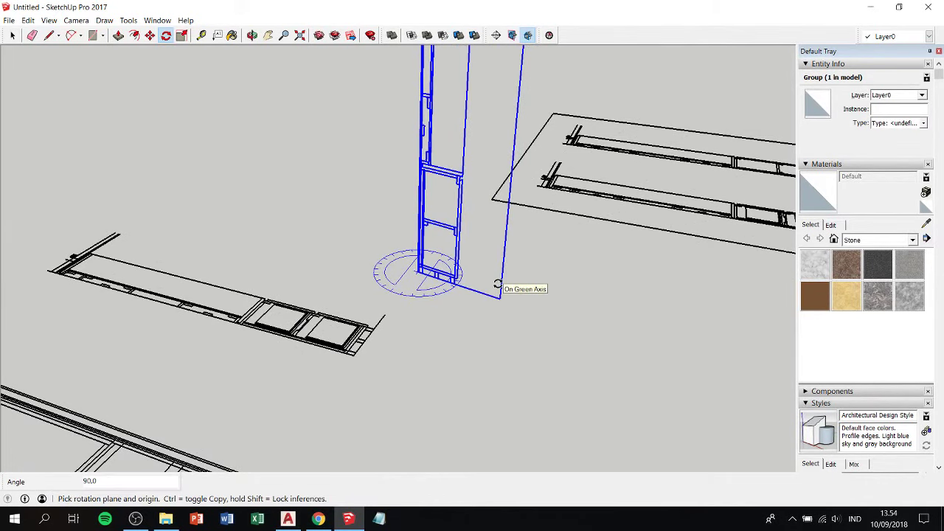
{"action": "key", "text": "ctrl+z"}
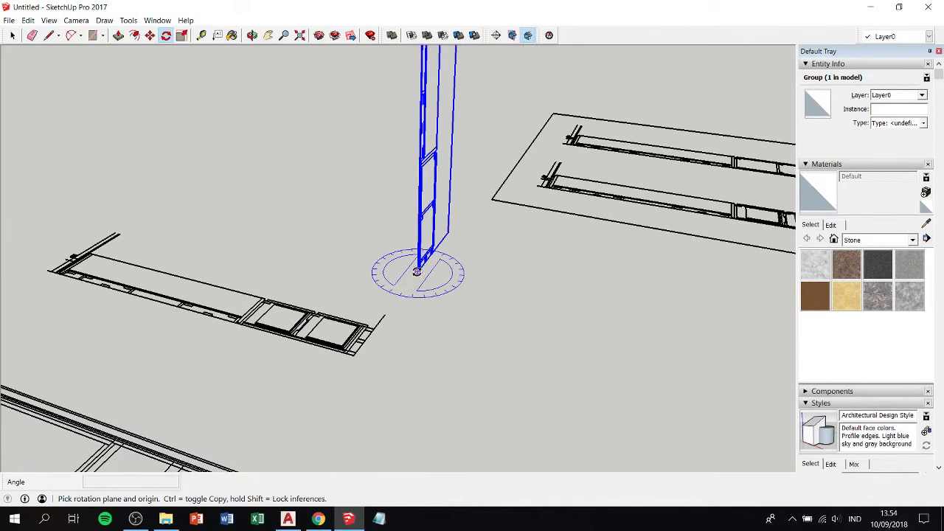
{"action": "left_click", "coordinate": [379, 301]}
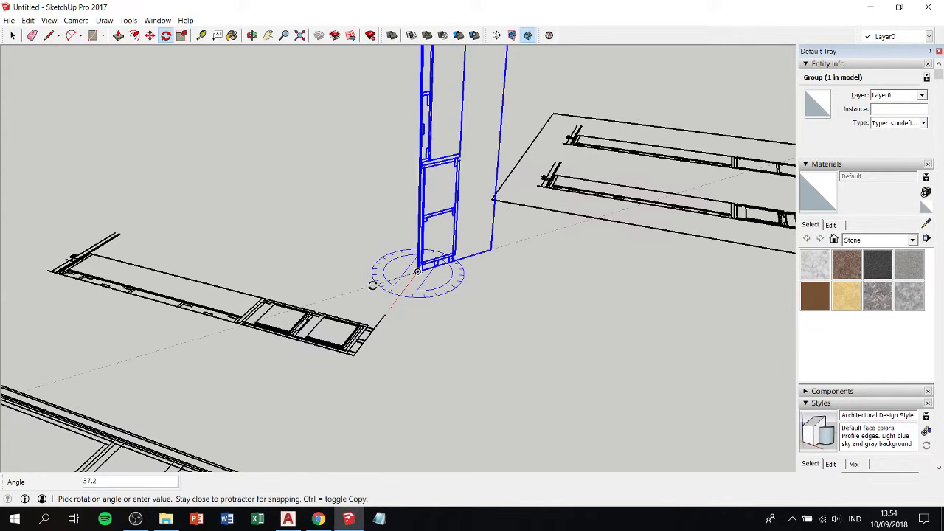
{"action": "type", "text": "90"}
{"action": "key", "text": "Return"}
Move the upright rail profile panel by its corner endpoint over to the standing frame.
{"action": "key", "text": "m"}
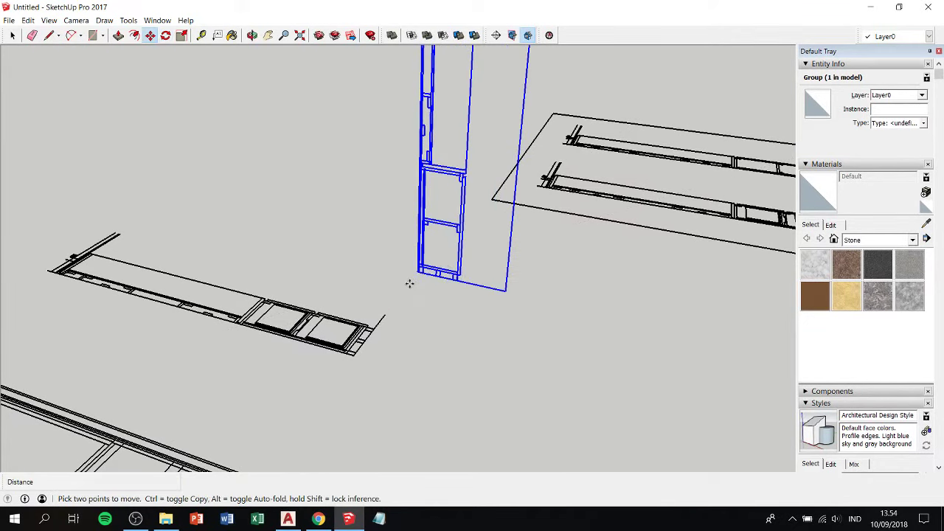
{"action": "scroll", "coordinate": [411, 273], "scroll_direction": "up", "scroll_amount": 2}
{"action": "scroll", "coordinate": [417, 273], "scroll_direction": "up", "scroll_amount": 1}
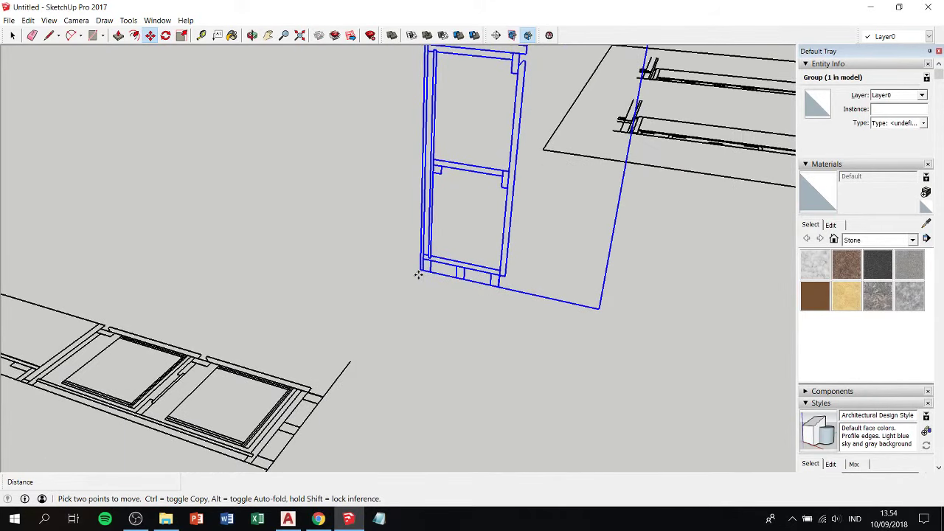
{"action": "scroll", "coordinate": [418, 274], "scroll_direction": "down", "scroll_amount": 2}
{"action": "scroll", "coordinate": [418, 274], "scroll_direction": "down", "scroll_amount": 3}
{"action": "left_click", "coordinate": [421, 276]}
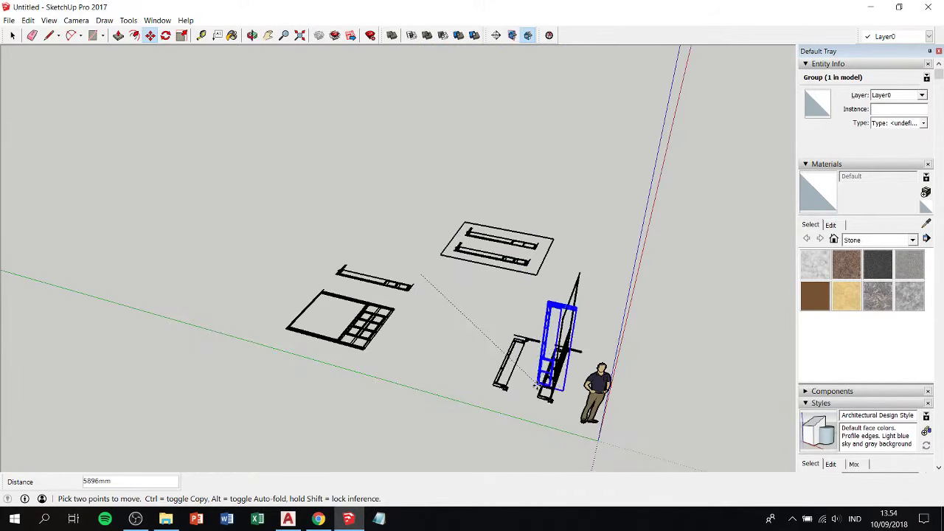
{"action": "scroll", "coordinate": [537, 385], "scroll_direction": "up", "scroll_amount": 3}
{"action": "scroll", "coordinate": [560, 373], "scroll_direction": "up", "scroll_amount": 3}
{"action": "scroll", "coordinate": [575, 363], "scroll_direction": "up", "scroll_amount": 1}
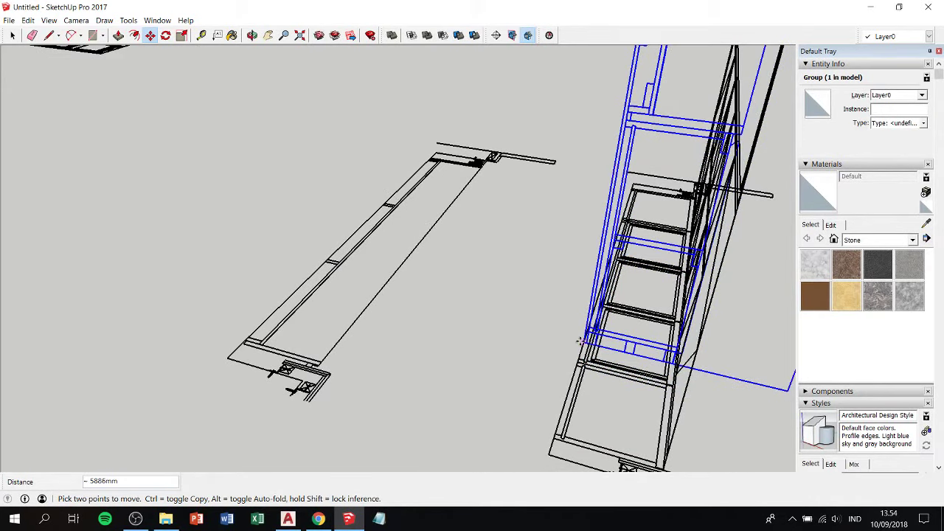
{"action": "scroll", "coordinate": [581, 341], "scroll_direction": "up", "scroll_amount": 2}
{"action": "scroll", "coordinate": [590, 345], "scroll_direction": "up", "scroll_amount": 2}
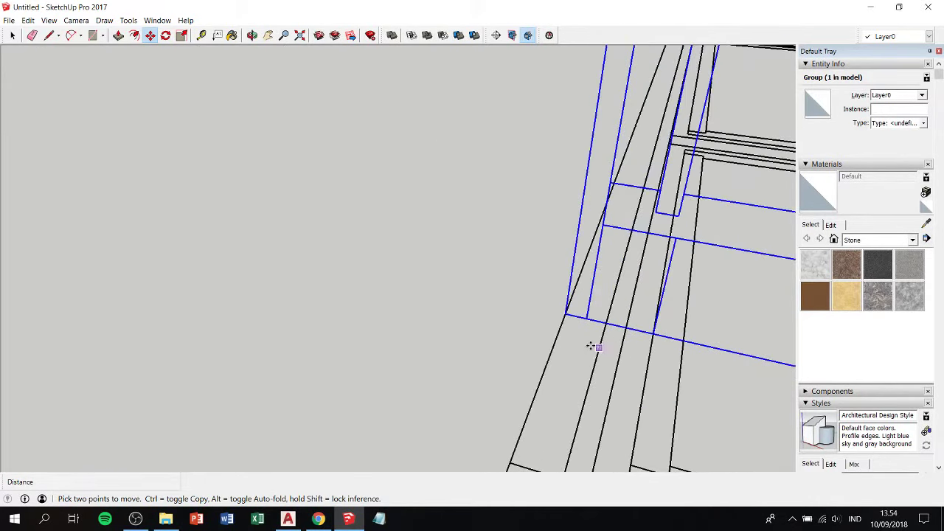
{"action": "left_click", "coordinate": [653, 330]}
{"action": "scroll", "coordinate": [605, 325], "scroll_direction": "down", "scroll_amount": 2}
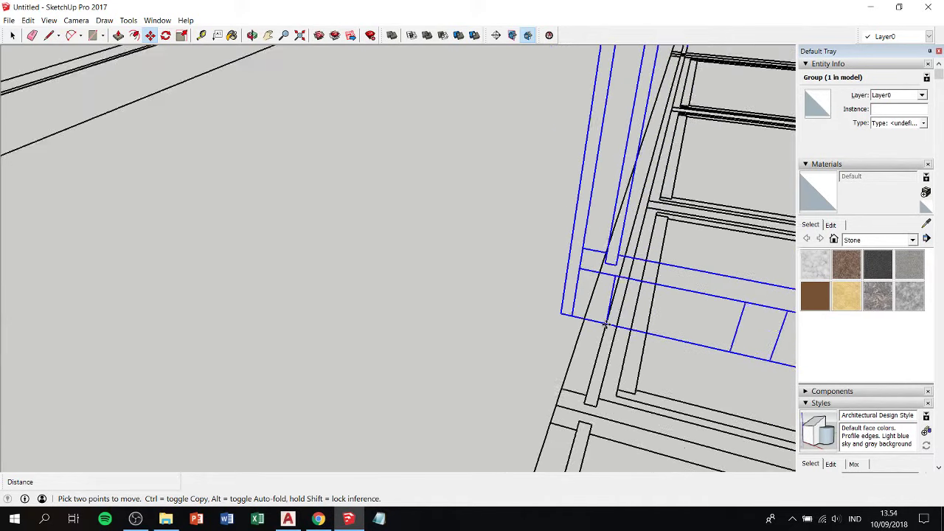
{"action": "scroll", "coordinate": [605, 325], "scroll_direction": "down", "scroll_amount": 2}
{"action": "scroll", "coordinate": [603, 325], "scroll_direction": "down", "scroll_amount": 2}
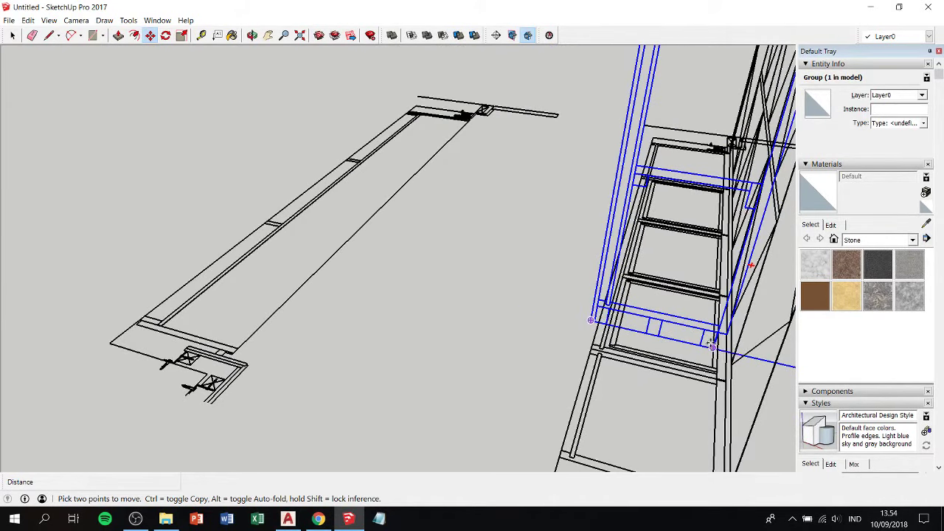
{"action": "middle_click_drag", "start_coordinate": [712, 343], "coordinate": [456, 279], "text": "shift"}
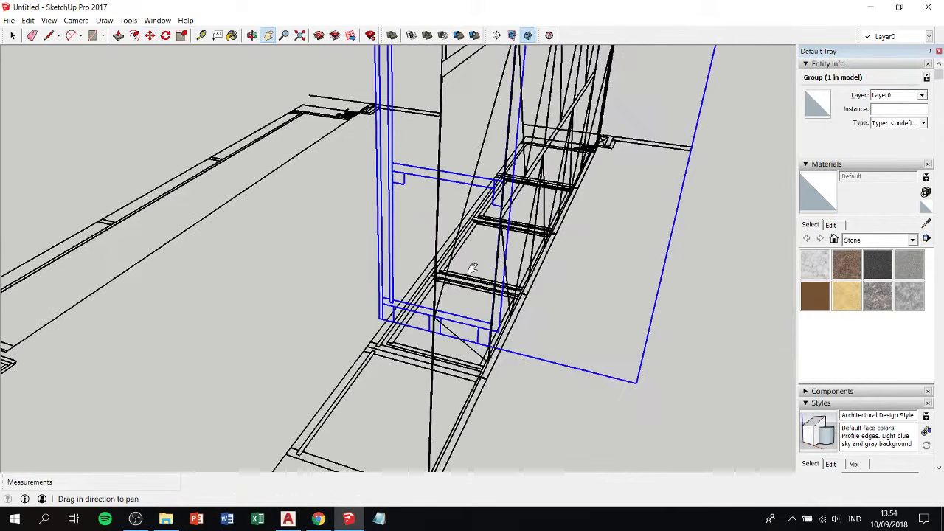
Slide the panel left and right until it sits aligned against the standing truss.
{"action": "left_click_drag", "start_coordinate": [459, 192], "coordinate": [591, 219]}
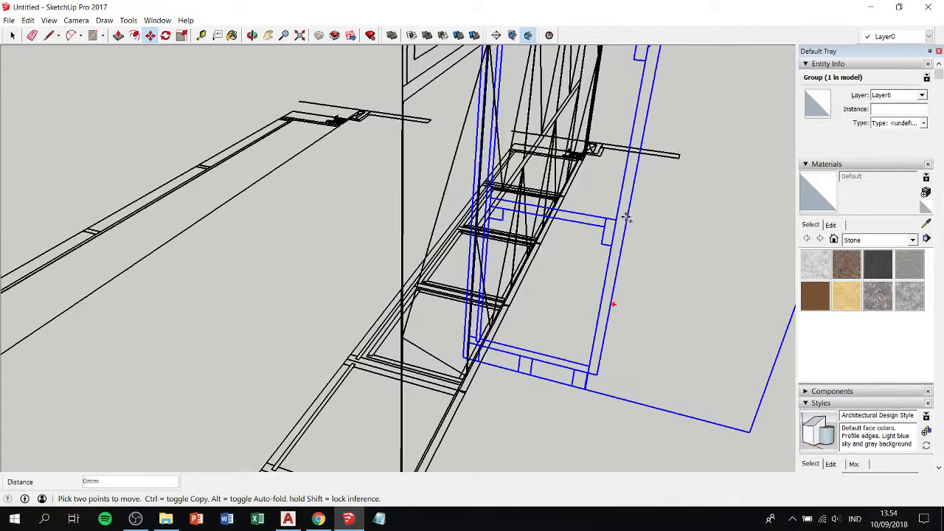
{"action": "left_click_drag", "start_coordinate": [626, 217], "coordinate": [474, 295]}
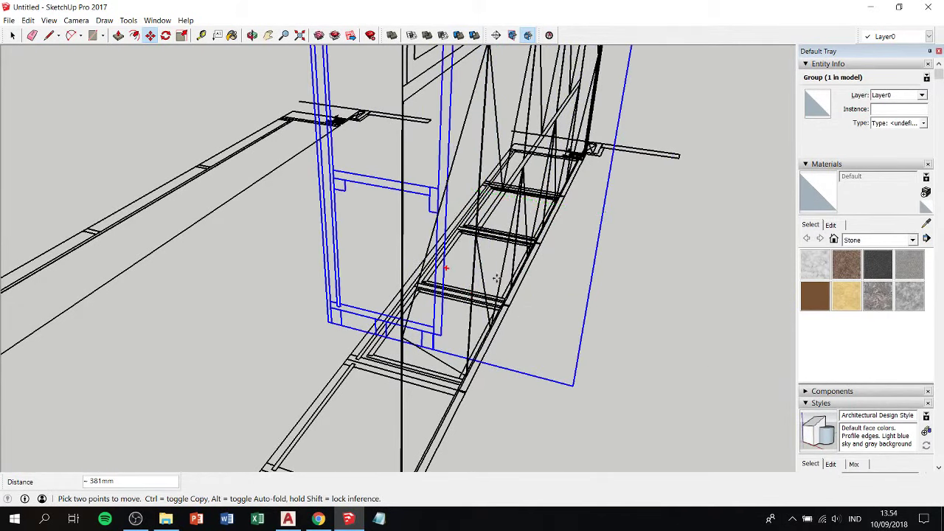
{"action": "mouse_move", "coordinate": [611, 291]}
{"action": "middle_mouse_down"}
{"action": "mouse_move", "coordinate": [656, 380]}
{"action": "mouse_move", "coordinate": [494, 379]}
{"action": "middle_mouse_up"}
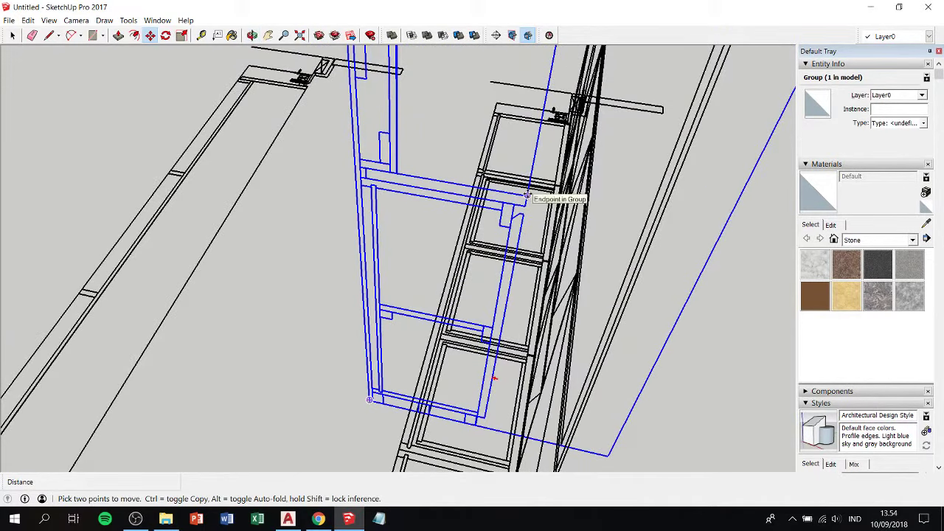
{"action": "left_click_drag", "start_coordinate": [528, 193], "coordinate": [588, 200]}
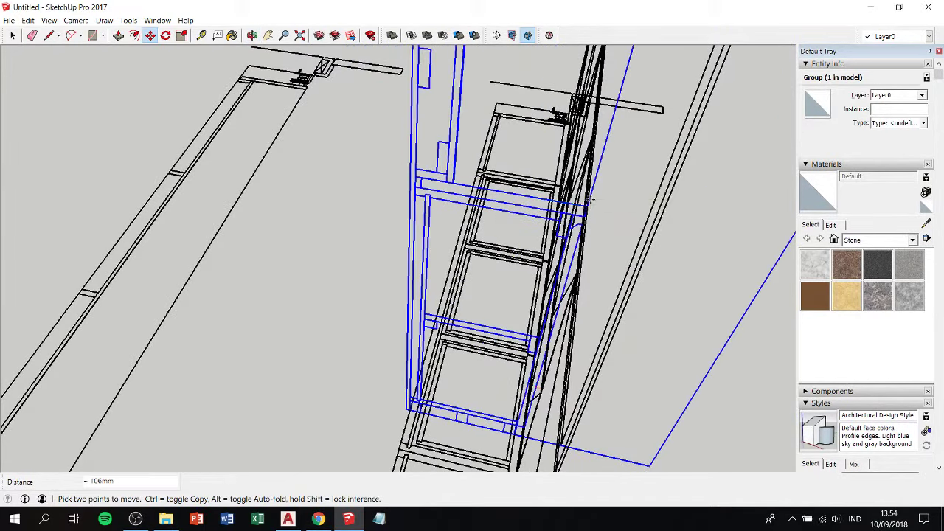
{"action": "mouse_move", "coordinate": [590, 199]}
{"action": "middle_mouse_down"}
{"action": "mouse_move", "coordinate": [543, 210]}
{"action": "mouse_move", "coordinate": [520, 242]}
{"action": "mouse_move", "coordinate": [654, 217]}
{"action": "middle_mouse_up"}
{"action": "scroll", "coordinate": [158, 331], "scroll_direction": "down", "scroll_amount": 2}
{"action": "scroll", "coordinate": [158, 331], "scroll_direction": "down", "scroll_amount": 2}
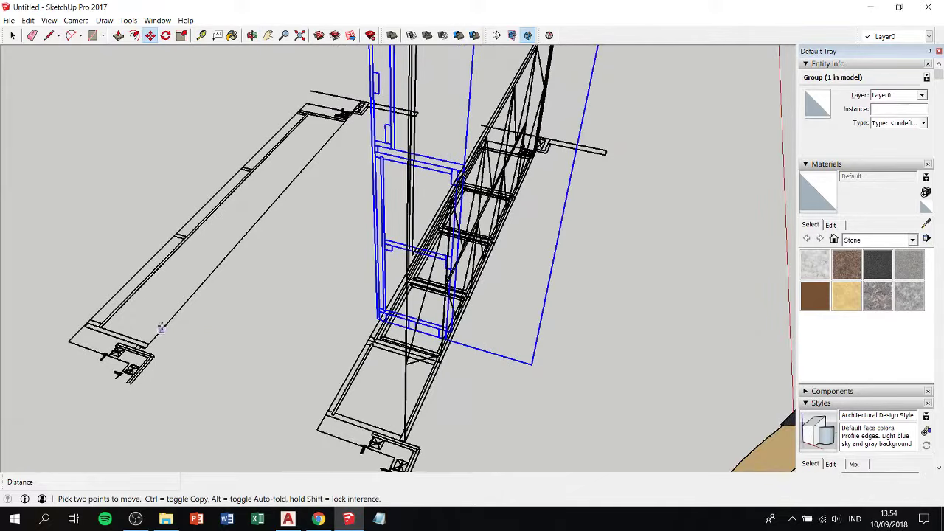
{"action": "scroll", "coordinate": [161, 328], "scroll_direction": "up", "scroll_amount": 3}
{"action": "mouse_move", "coordinate": [161, 328]}
{"action": "middle_mouse_down"}
{"action": "mouse_move", "coordinate": [239, 359]}
{"action": "mouse_move", "coordinate": [444, 290]}
{"action": "middle_mouse_up"}
Select the vertical group and place it further right on the cabinet frame.
{"action": "key", "text": "space"}
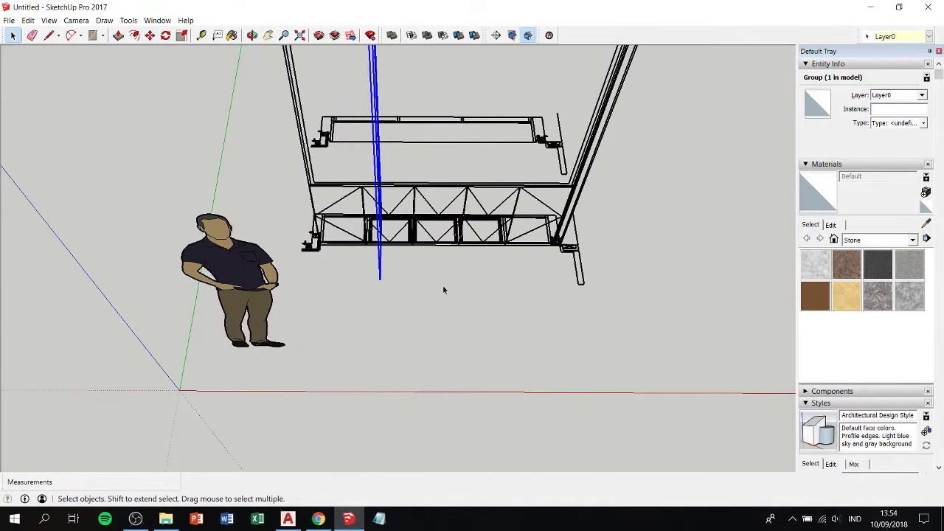
{"action": "left_click", "coordinate": [379, 258]}
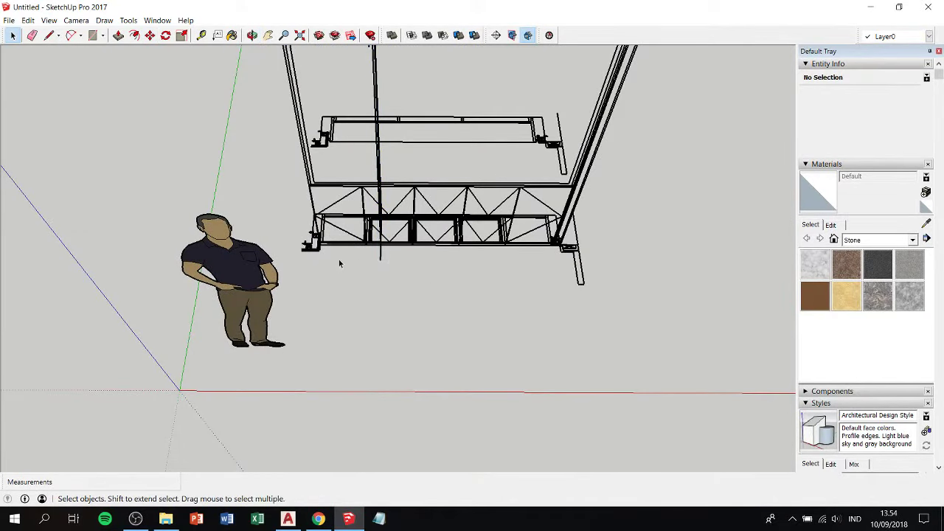
{"action": "left_click", "coordinate": [386, 266]}
{"action": "scroll", "coordinate": [440, 270], "scroll_direction": "up", "scroll_amount": 2}
{"action": "scroll", "coordinate": [443, 272], "scroll_direction": "up", "scroll_amount": 2}
{"action": "key", "text": "m"}
{"action": "left_click", "coordinate": [446, 275]}
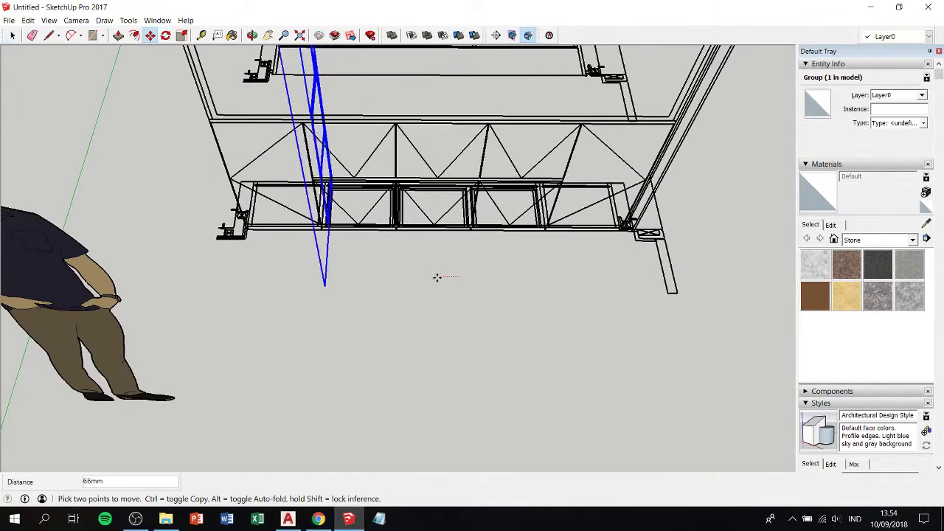
{"action": "left_click", "coordinate": [624, 272]}
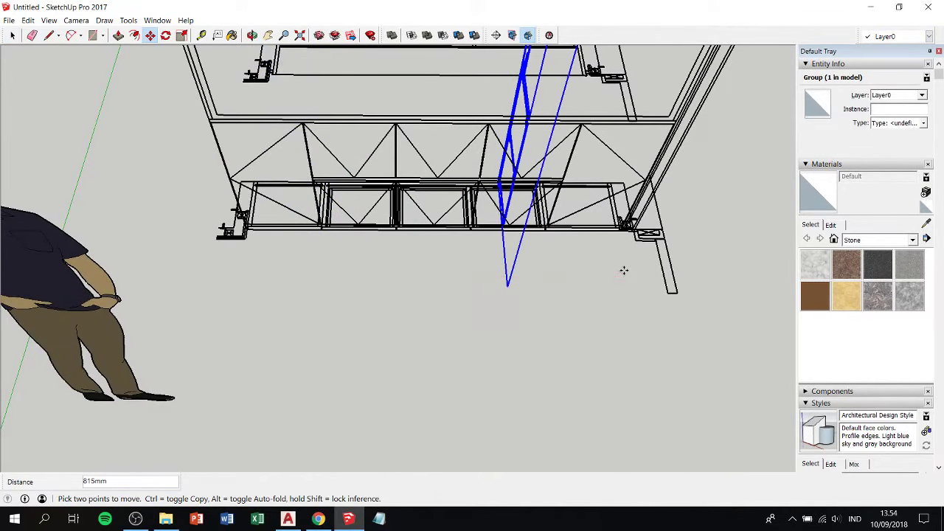
{"action": "key", "text": "space"}
{"action": "left_click", "coordinate": [609, 273]}
Orbit and zoom to look down on the cabinet frame's base outline.
{"action": "mouse_move", "coordinate": [608, 269]}
{"action": "middle_mouse_down"}
{"action": "mouse_move", "coordinate": [452, 318]}
{"action": "mouse_move", "coordinate": [502, 154]}
{"action": "mouse_move", "coordinate": [542, 118]}
{"action": "mouse_move", "coordinate": [462, 115]}
{"action": "mouse_move", "coordinate": [226, 140]}
{"action": "mouse_move", "coordinate": [236, 52]}
{"action": "middle_mouse_up"}
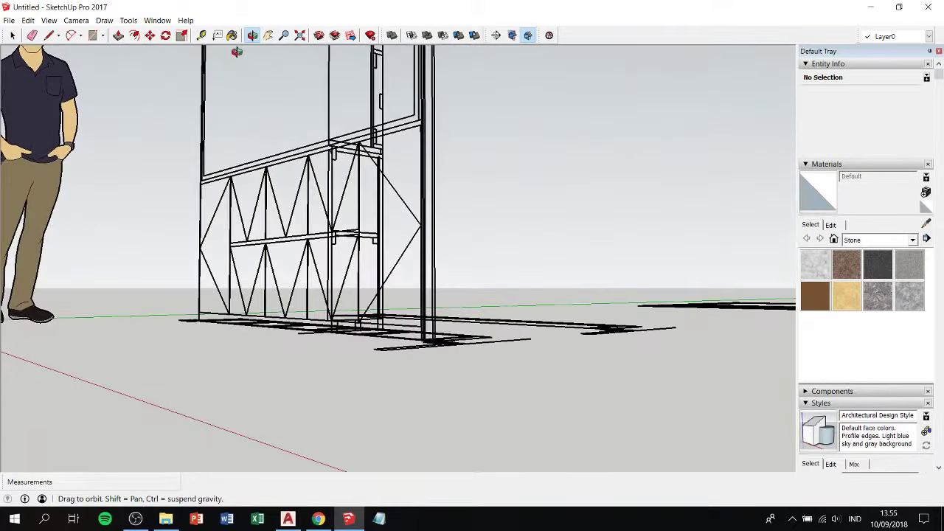
{"action": "mouse_move", "coordinate": [255, 109]}
{"action": "middle_mouse_down"}
{"action": "mouse_move", "coordinate": [354, 180]}
{"action": "mouse_move", "coordinate": [330, 247]}
{"action": "mouse_move", "coordinate": [248, 296]}
{"action": "mouse_move", "coordinate": [213, 256]}
{"action": "mouse_move", "coordinate": [346, 222]}
{"action": "mouse_move", "coordinate": [386, 199]}
{"action": "mouse_move", "coordinate": [349, 142]}
{"action": "mouse_move", "coordinate": [313, 163]}
{"action": "mouse_move", "coordinate": [352, 154]}
{"action": "middle_mouse_up"}
{"action": "scroll", "coordinate": [386, 199], "scroll_direction": "up", "scroll_amount": 3}
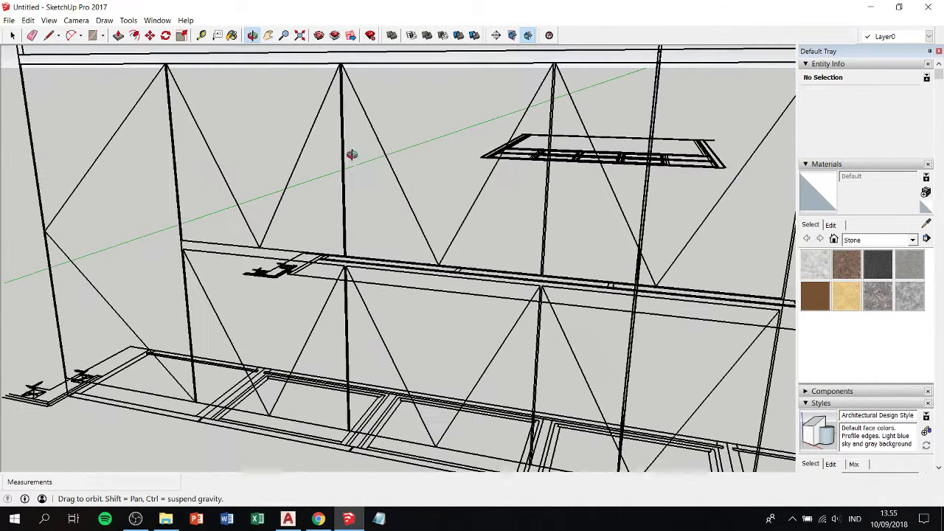
{"action": "scroll", "coordinate": [274, 237], "scroll_direction": "down", "scroll_amount": 2}
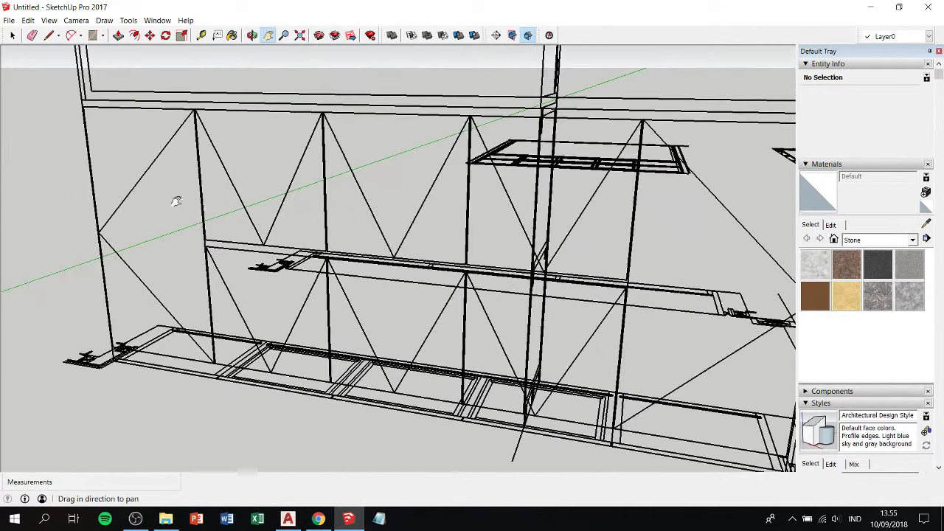
{"action": "scroll", "coordinate": [246, 169], "scroll_direction": "up", "scroll_amount": 2}
{"action": "scroll", "coordinate": [219, 147], "scroll_direction": "up", "scroll_amount": 2}
{"action": "scroll", "coordinate": [219, 147], "scroll_direction": "up", "scroll_amount": 2}
{"action": "scroll", "coordinate": [220, 150], "scroll_direction": "up", "scroll_amount": 2}
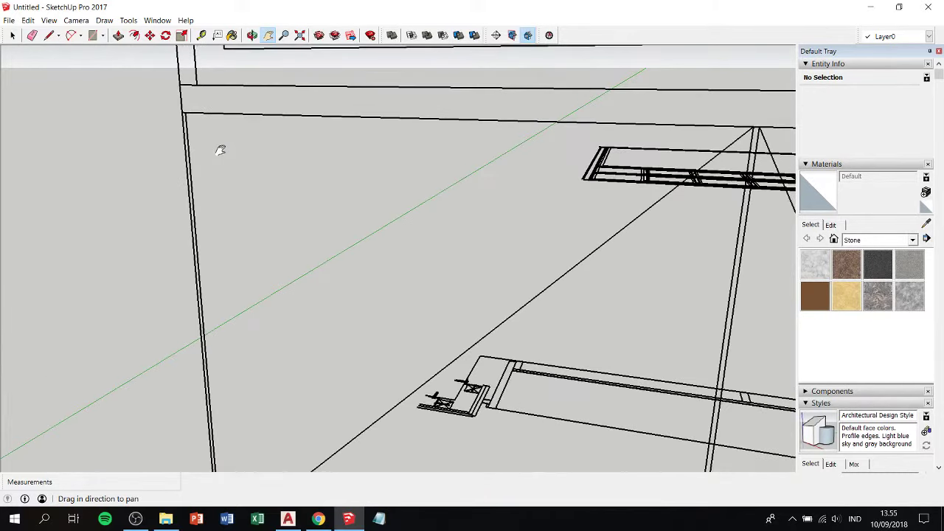
{"action": "scroll", "coordinate": [221, 150], "scroll_direction": "down", "scroll_amount": 1}
{"action": "key", "text": "r"}
{"action": "scroll", "coordinate": [199, 126], "scroll_direction": "down", "scroll_amount": 3}
Draw a rectangle between opposite corners of the base outline, creating a floor face beneath the elevation.
{"action": "scroll", "coordinate": [203, 170], "scroll_direction": "down", "scroll_amount": 2}
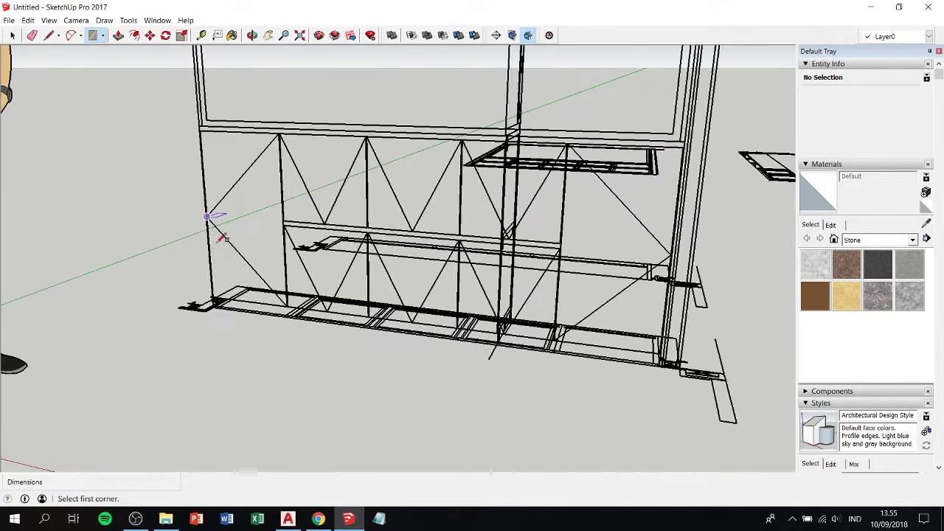
{"action": "mouse_move", "coordinate": [220, 238]}
{"action": "middle_mouse_down"}
{"action": "mouse_move", "coordinate": [407, 323]}
{"action": "mouse_move", "coordinate": [598, 359]}
{"action": "middle_mouse_up"}
{"action": "scroll", "coordinate": [619, 368], "scroll_direction": "up", "scroll_amount": 2}
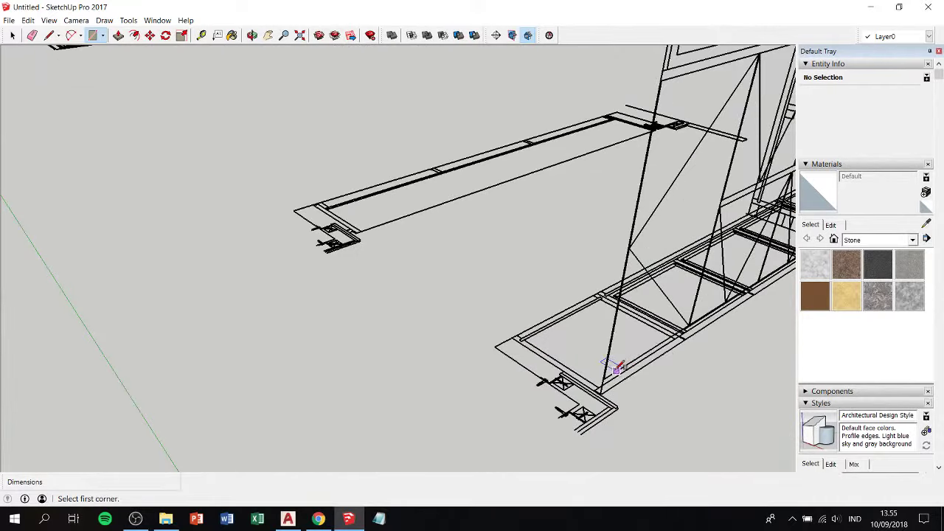
{"action": "mouse_move", "coordinate": [662, 353]}
{"action": "middle_mouse_down", "text": "shift"}
{"action": "mouse_move", "coordinate": [362, 320]}
{"action": "mouse_move", "coordinate": [560, 292]}
{"action": "mouse_move", "coordinate": [594, 263]}
{"action": "mouse_move", "coordinate": [607, 274]}
{"action": "middle_mouse_up", "text": "shift"}
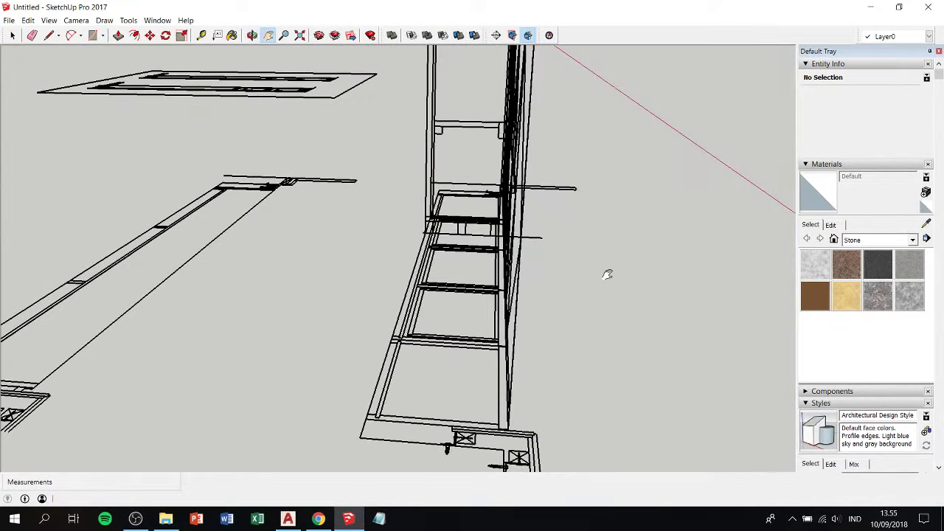
{"action": "left_click", "coordinate": [509, 426]}
{"action": "mouse_move", "coordinate": [480, 375]}
{"action": "middle_mouse_down"}
{"action": "mouse_move", "coordinate": [500, 327]}
{"action": "mouse_move", "coordinate": [492, 337]}
{"action": "mouse_move", "coordinate": [342, 132]}
{"action": "middle_mouse_up"}
{"action": "scroll", "coordinate": [339, 127], "scroll_direction": "up", "scroll_amount": 2}
{"action": "scroll", "coordinate": [335, 118], "scroll_direction": "up", "scroll_amount": 2}
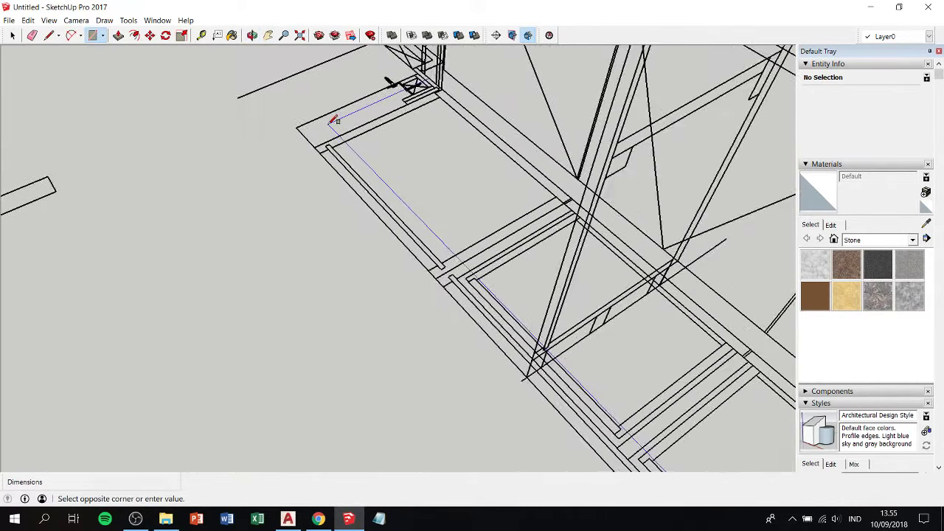
{"action": "scroll", "coordinate": [321, 143], "scroll_direction": "up", "scroll_amount": 2}
{"action": "left_click", "coordinate": [313, 151]}
{"action": "scroll", "coordinate": [316, 148], "scroll_direction": "down", "scroll_amount": 3}
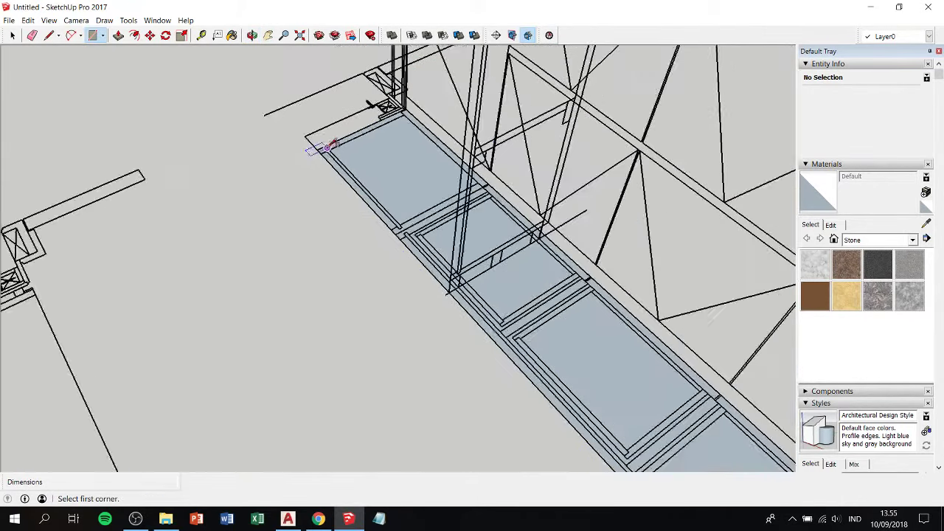
{"action": "mouse_move", "coordinate": [316, 148]}
{"action": "middle_mouse_down"}
{"action": "mouse_move", "coordinate": [583, 213]}
{"action": "mouse_move", "coordinate": [122, 141]}
{"action": "mouse_move", "coordinate": [17, 93]}
{"action": "middle_mouse_up"}
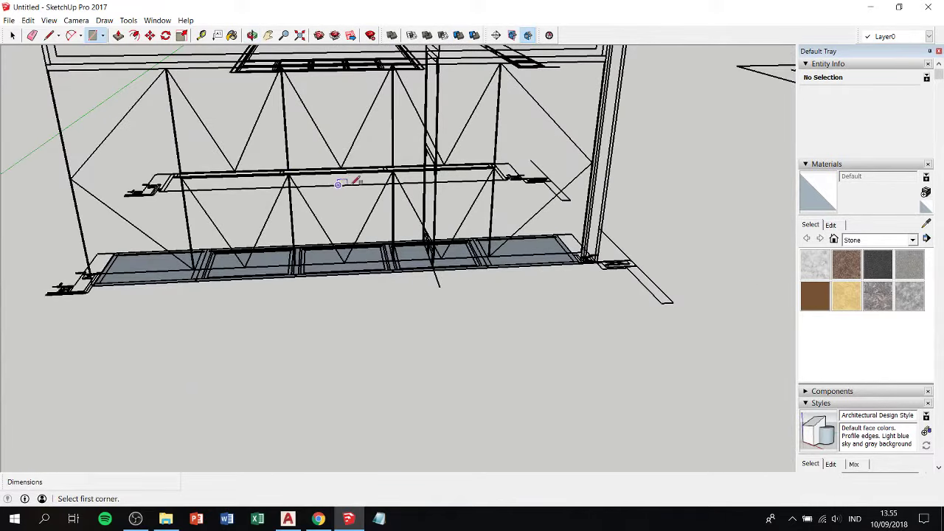
Push/pull the floor face up into a solid box about 755 mm tall.
{"action": "key", "text": "p"}
{"action": "left_click", "coordinate": [532, 260]}
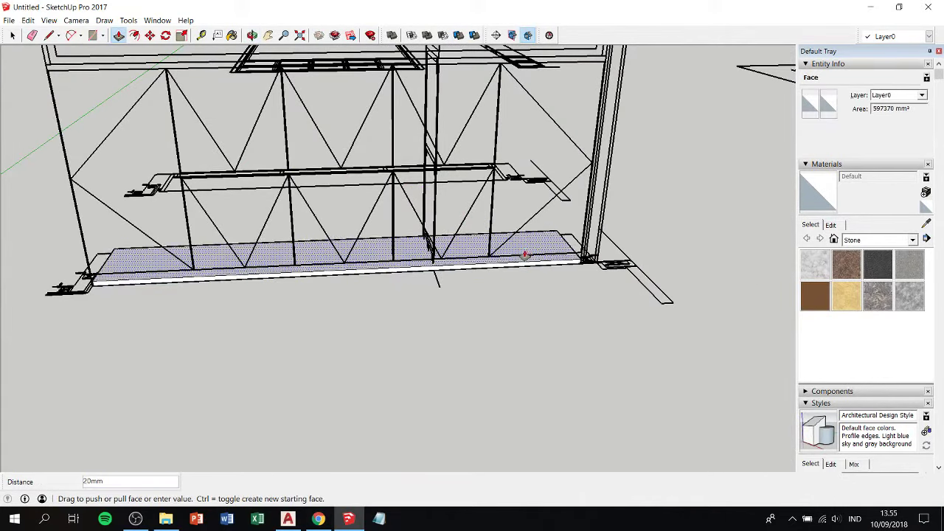
{"action": "middle_click_drag", "start_coordinate": [526, 247], "coordinate": [526, 192]}
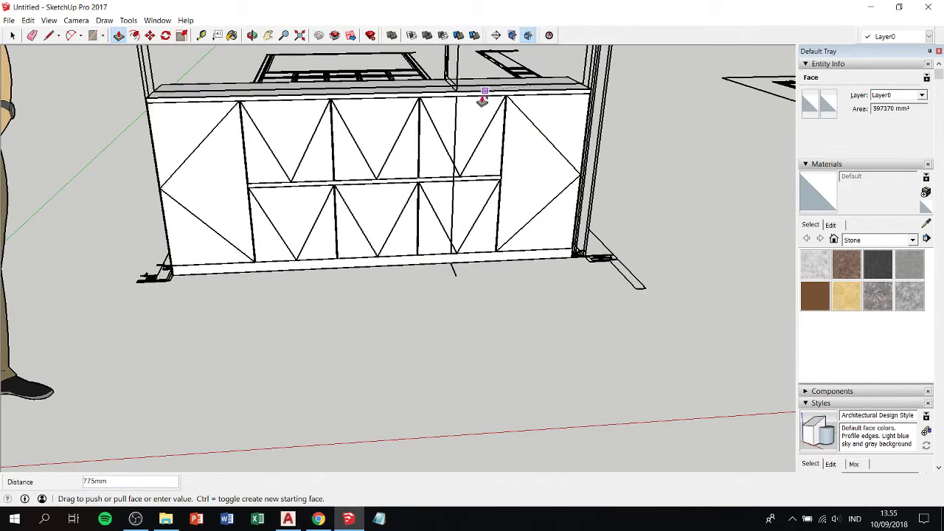
{"action": "left_click", "coordinate": [475, 103]}
{"action": "mouse_move", "coordinate": [369, 105]}
{"action": "middle_mouse_down"}
{"action": "mouse_move", "coordinate": [674, 184]}
{"action": "mouse_move", "coordinate": [354, 183]}
{"action": "mouse_move", "coordinate": [400, 102]}
{"action": "mouse_move", "coordinate": [476, 121]}
{"action": "mouse_move", "coordinate": [587, 127]}
{"action": "middle_mouse_up"}
{"action": "scroll", "coordinate": [400, 100], "scroll_direction": "up", "scroll_amount": 3}
{"action": "scroll", "coordinate": [410, 102], "scroll_direction": "up", "scroll_amount": 3}
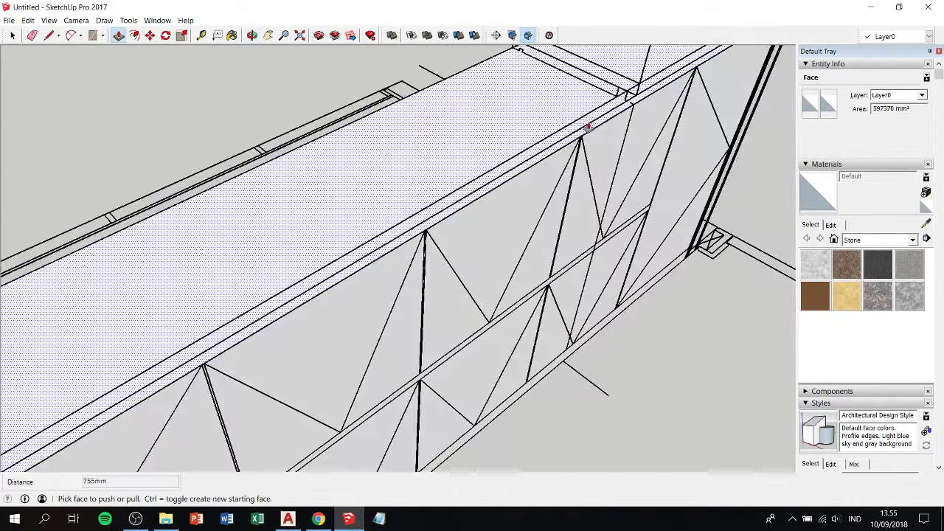
Pull the box's top face up a further 25 mm.
{"action": "left_click", "coordinate": [604, 92]}
{"action": "left_click", "coordinate": [612, 91]}
{"action": "left_click", "coordinate": [636, 90]}
{"action": "left_click", "coordinate": [597, 101]}
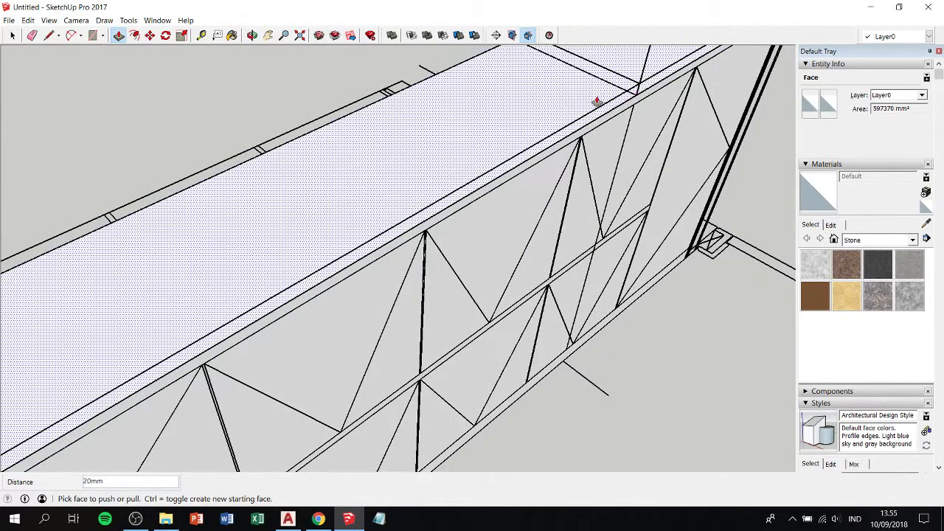
{"action": "left_click", "coordinate": [598, 102]}
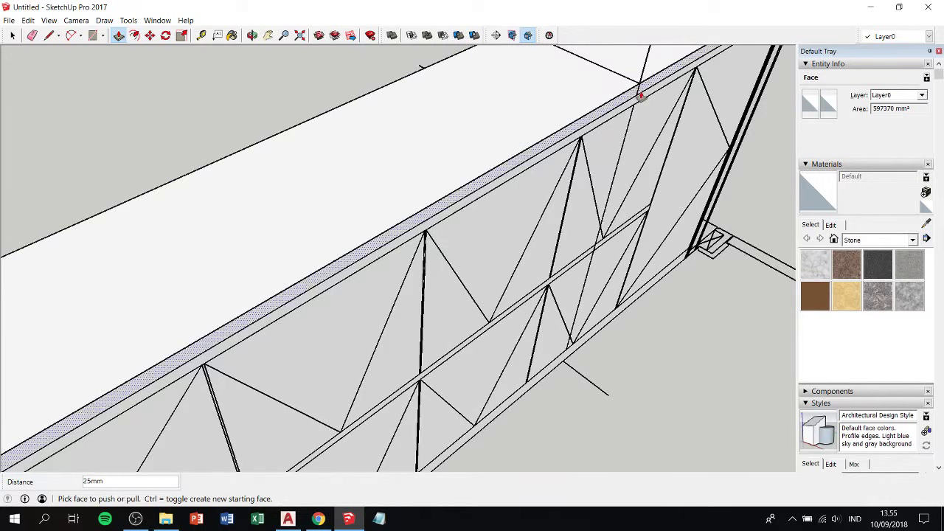
{"action": "key", "text": "space"}
{"action": "scroll", "coordinate": [641, 99], "scroll_direction": "down", "scroll_amount": 3}
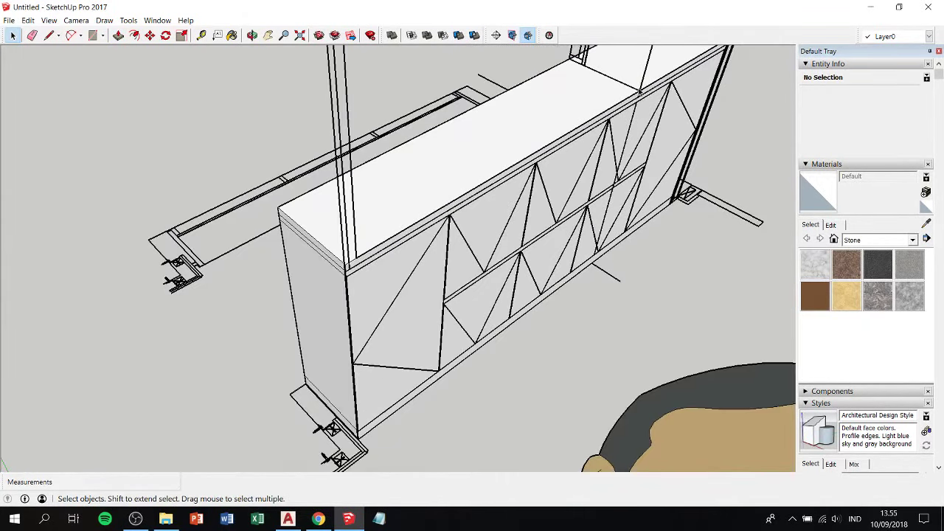
Select the entire counter box and paint it Translucent Glass Blue from the Glass and Mirrors collection.
{"action": "triple_click", "coordinate": [539, 100]}
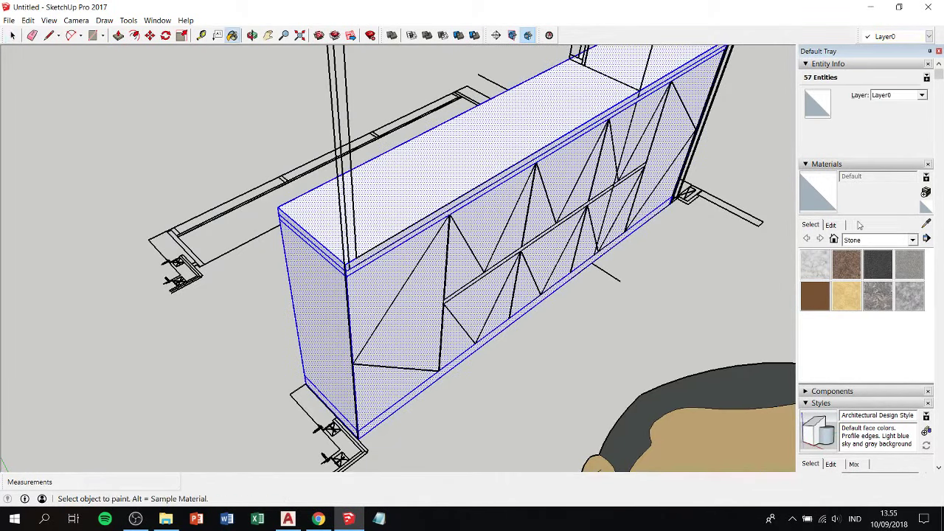
{"action": "left_click", "coordinate": [913, 240]}
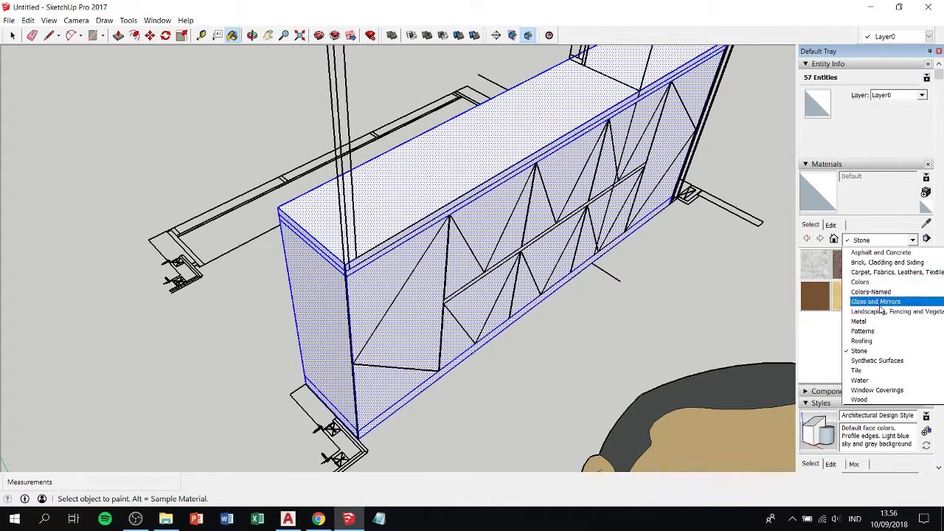
{"action": "scroll", "coordinate": [880, 310], "scroll_direction": "up", "scroll_amount": 1}
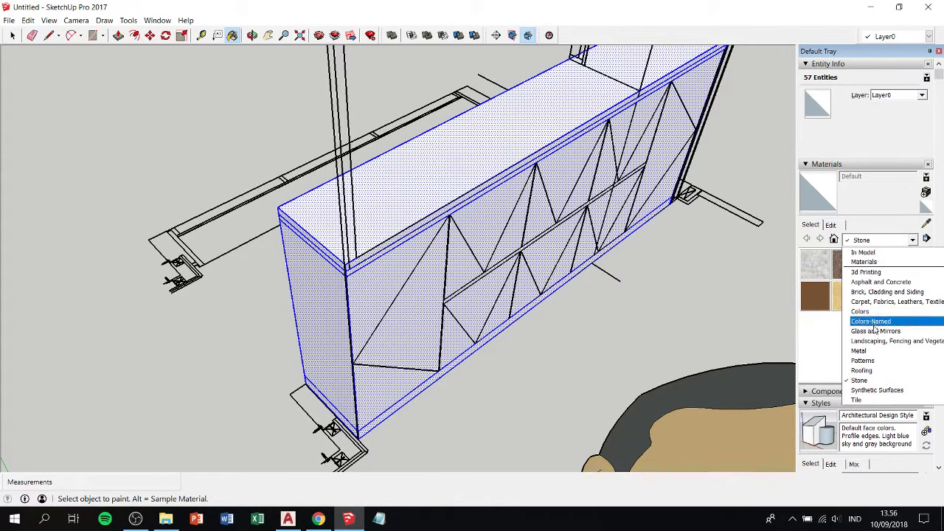
{"action": "left_click", "coordinate": [877, 332]}
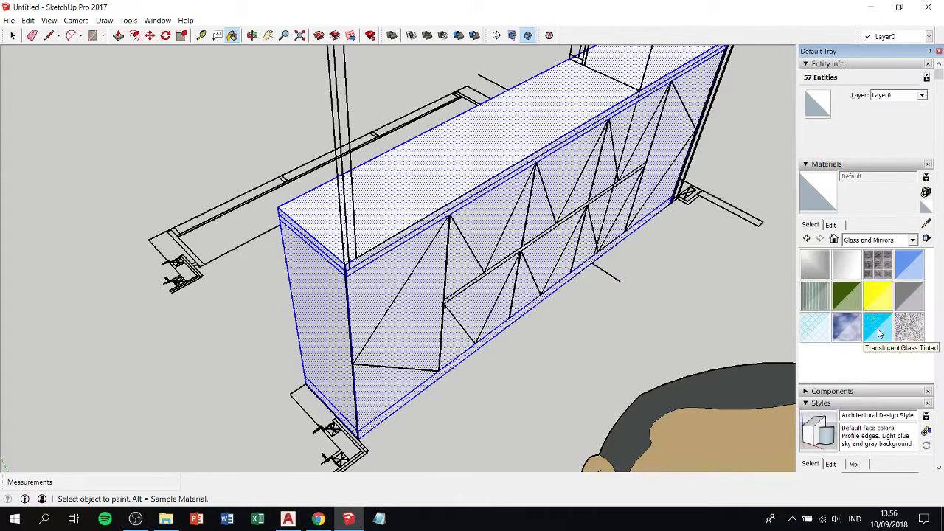
{"action": "left_click", "coordinate": [916, 275]}
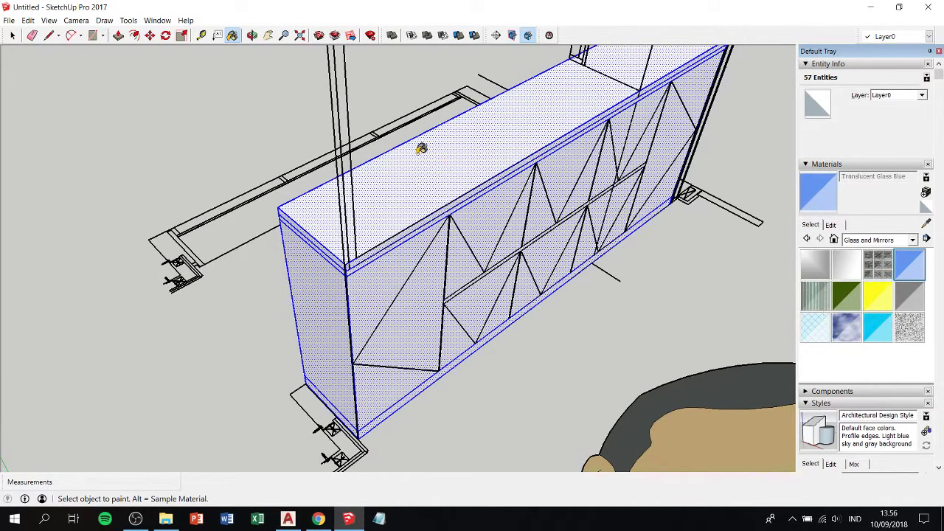
{"action": "left_click", "coordinate": [421, 149]}
{"action": "left_click", "coordinate": [671, 270]}
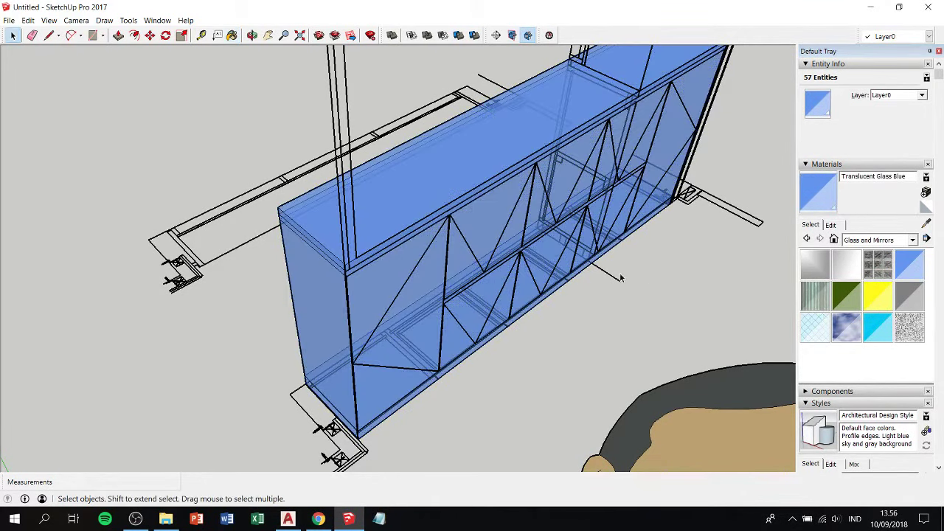
{"action": "middle_click_drag", "start_coordinate": [671, 270], "coordinate": [465, 175]}
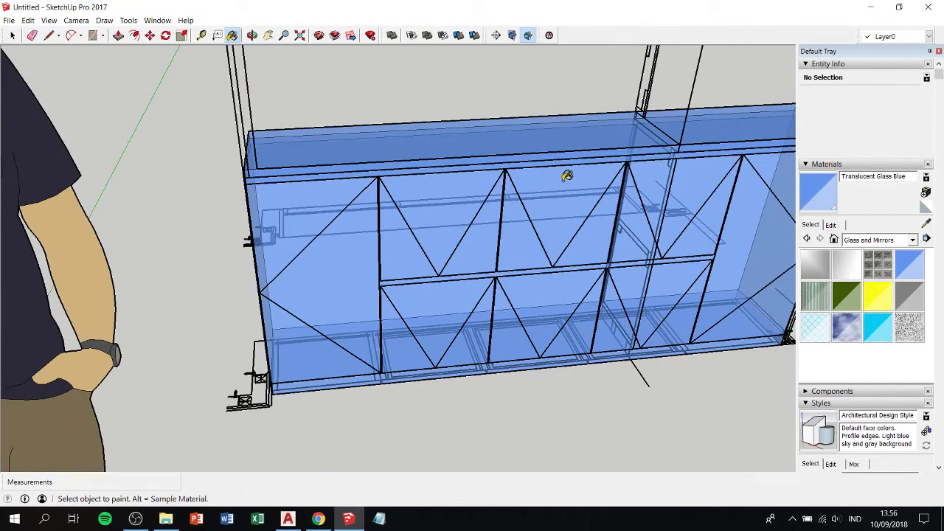
Push/pull the narrow rail strip along the glass panels by 7mm.
{"action": "scroll", "coordinate": [562, 181], "scroll_direction": "down", "scroll_amount": 2}
{"action": "scroll", "coordinate": [523, 197], "scroll_direction": "up", "scroll_amount": 3}
{"action": "scroll", "coordinate": [473, 195], "scroll_direction": "up", "scroll_amount": 2}
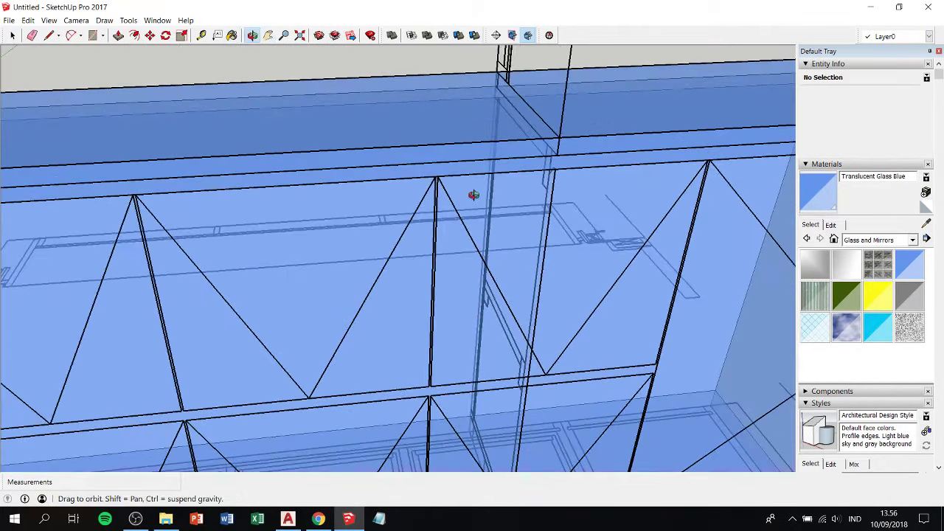
{"action": "middle_click_drag", "start_coordinate": [473, 194], "coordinate": [559, 186]}
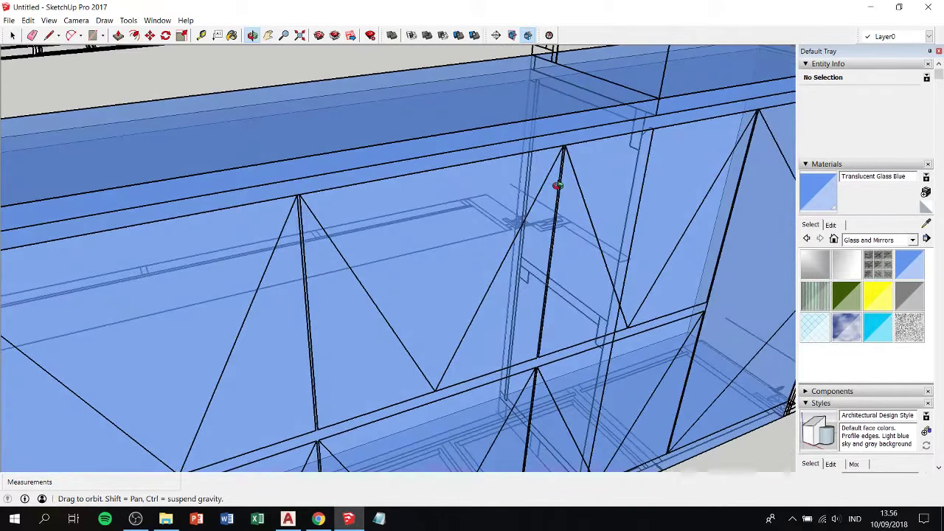
{"action": "left_click", "coordinate": [652, 122]}
{"action": "scroll", "coordinate": [647, 130], "scroll_direction": "up", "scroll_amount": 2}
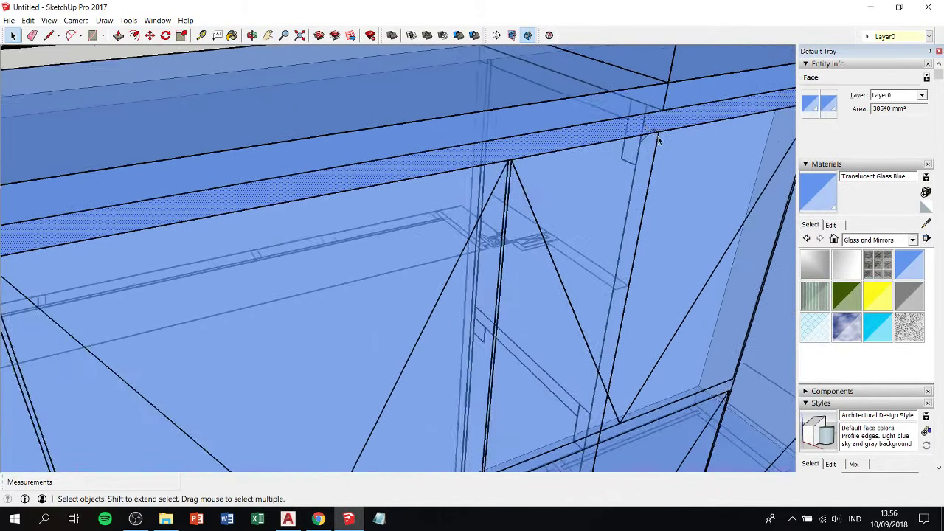
{"action": "scroll", "coordinate": [657, 137], "scroll_direction": "up", "scroll_amount": 1}
{"action": "key", "text": "p"}
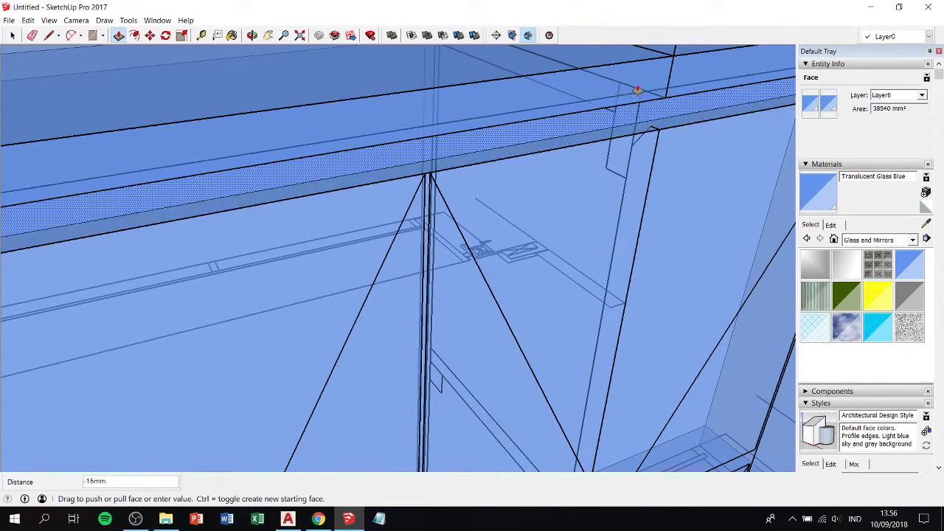
{"action": "left_click_drag", "start_coordinate": [635, 105], "coordinate": [640, 127]}
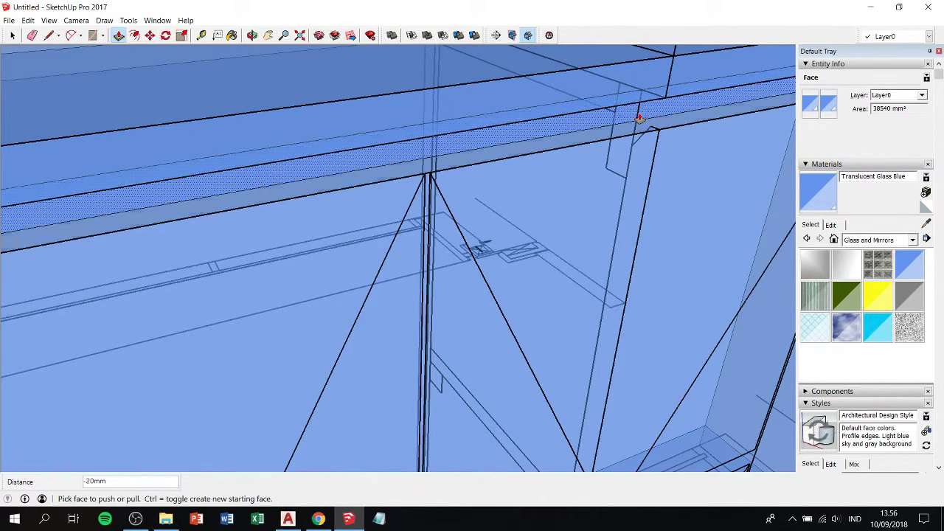
Select the rail edge and orbit in close to the cabinet's side corner.
{"action": "mouse_move", "coordinate": [652, 147]}
{"action": "middle_mouse_down"}
{"action": "mouse_move", "coordinate": [506, 147]}
{"action": "mouse_move", "coordinate": [674, 148]}
{"action": "mouse_move", "coordinate": [657, 113]}
{"action": "mouse_move", "coordinate": [666, 139]}
{"action": "mouse_move", "coordinate": [642, 126]}
{"action": "middle_mouse_up"}
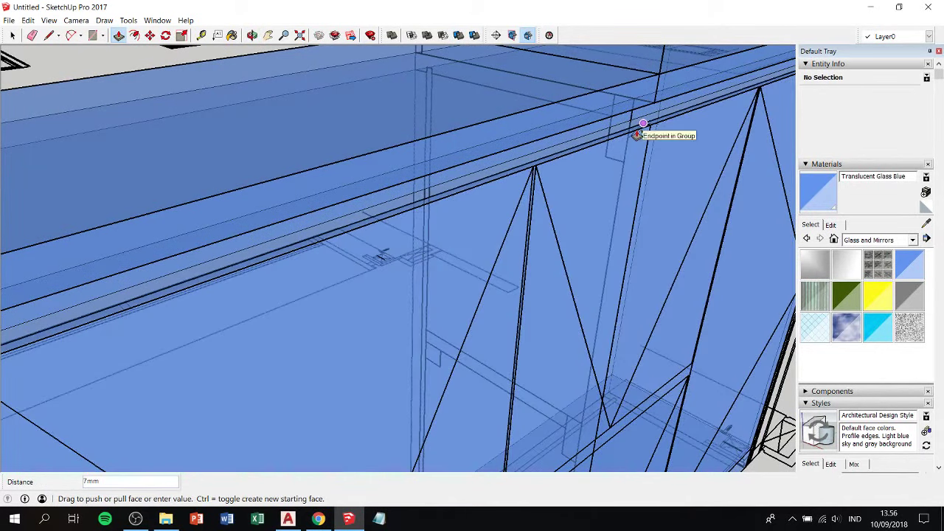
{"action": "scroll", "coordinate": [641, 129], "scroll_direction": "up", "scroll_amount": 2}
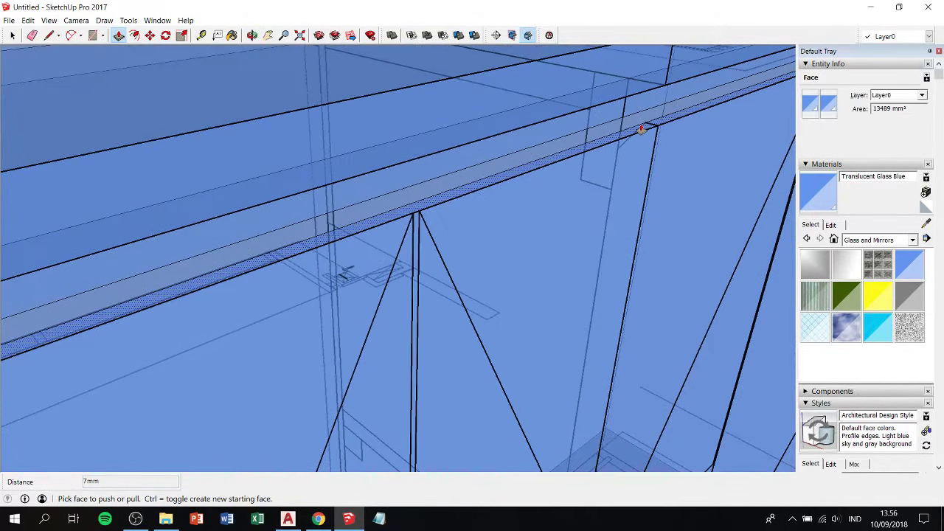
{"action": "key", "text": "space"}
{"action": "left_click", "coordinate": [634, 119]}
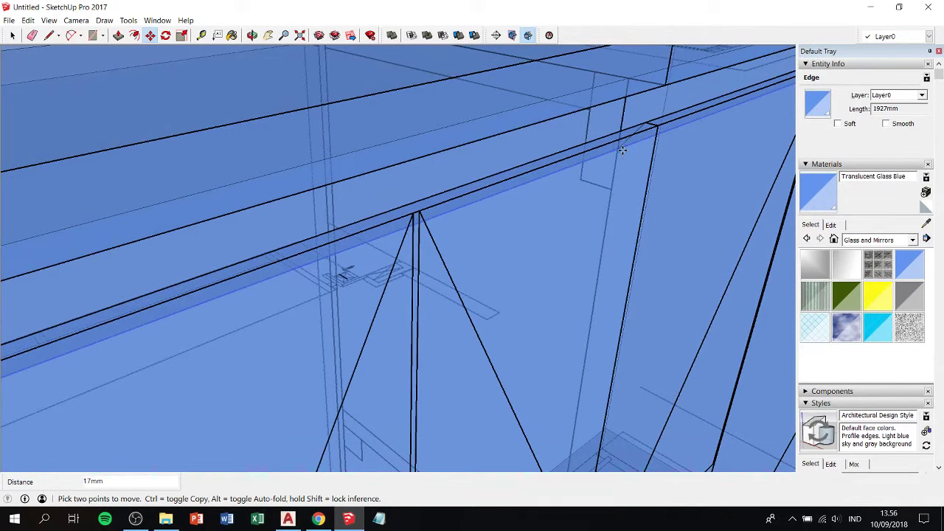
{"action": "mouse_move", "coordinate": [623, 150]}
{"action": "middle_mouse_down"}
{"action": "mouse_move", "coordinate": [765, 110]}
{"action": "mouse_move", "coordinate": [607, 139]}
{"action": "mouse_move", "coordinate": [457, 127]}
{"action": "mouse_move", "coordinate": [450, 136]}
{"action": "middle_mouse_up"}
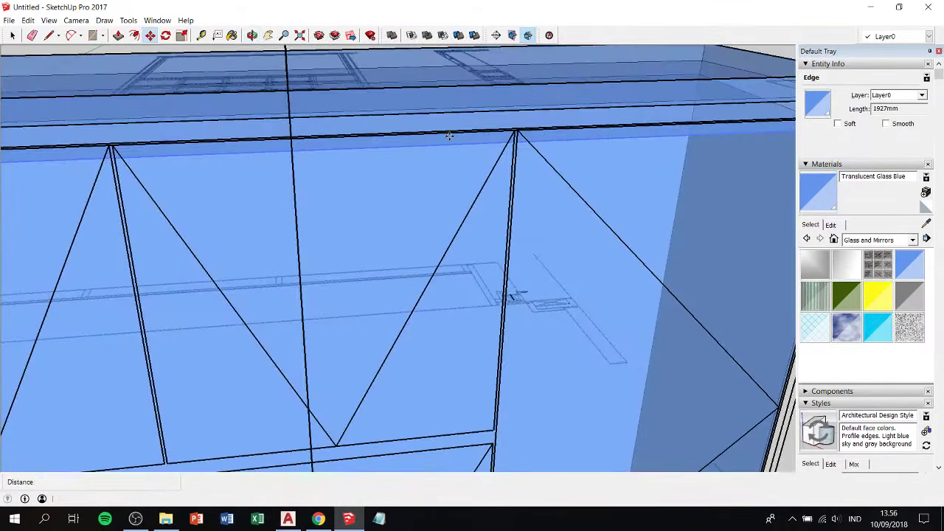
{"action": "scroll", "coordinate": [449, 136], "scroll_direction": "down", "scroll_amount": 3}
{"action": "mouse_move", "coordinate": [478, 206]}
{"action": "middle_mouse_down"}
{"action": "mouse_move", "coordinate": [538, 200]}
{"action": "mouse_move", "coordinate": [327, 109]}
{"action": "mouse_move", "coordinate": [169, 152]}
{"action": "mouse_move", "coordinate": [122, 153]}
{"action": "mouse_move", "coordinate": [254, 138]}
{"action": "middle_mouse_up"}
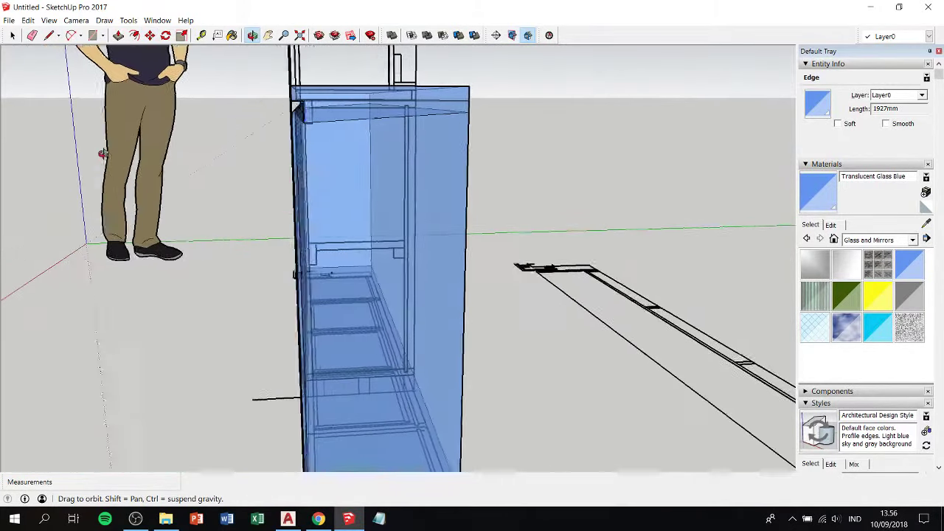
{"action": "key", "text": "m"}
{"action": "middle_click_drag", "start_coordinate": [315, 127], "coordinate": [371, 131]}
{"action": "scroll", "coordinate": [371, 130], "scroll_direction": "up", "scroll_amount": 5}
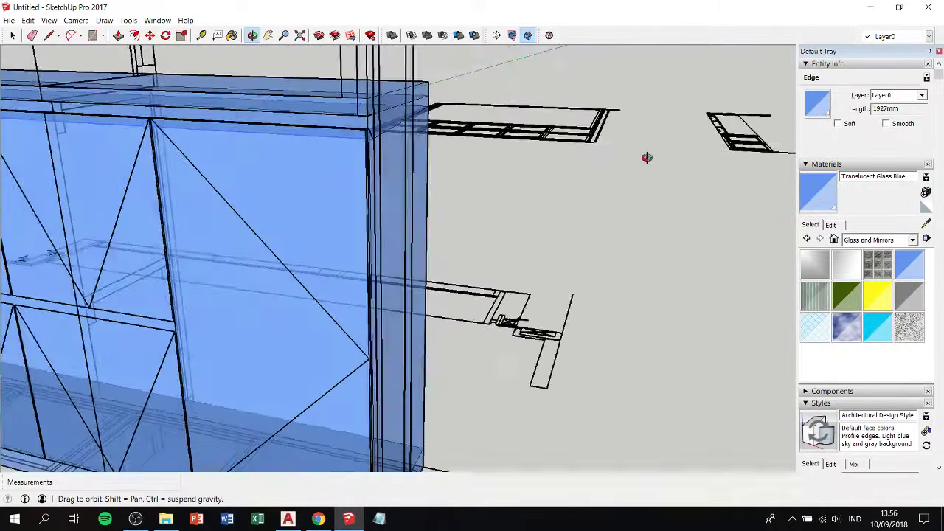
{"action": "mouse_move", "coordinate": [533, 156]}
{"action": "middle_mouse_down"}
{"action": "mouse_move", "coordinate": [283, 201]}
{"action": "mouse_move", "coordinate": [373, 131]}
{"action": "mouse_move", "coordinate": [333, 152]}
{"action": "mouse_move", "coordinate": [47, 165]}
{"action": "mouse_move", "coordinate": [404, 163]}
{"action": "mouse_move", "coordinate": [318, 170]}
{"action": "middle_mouse_up"}
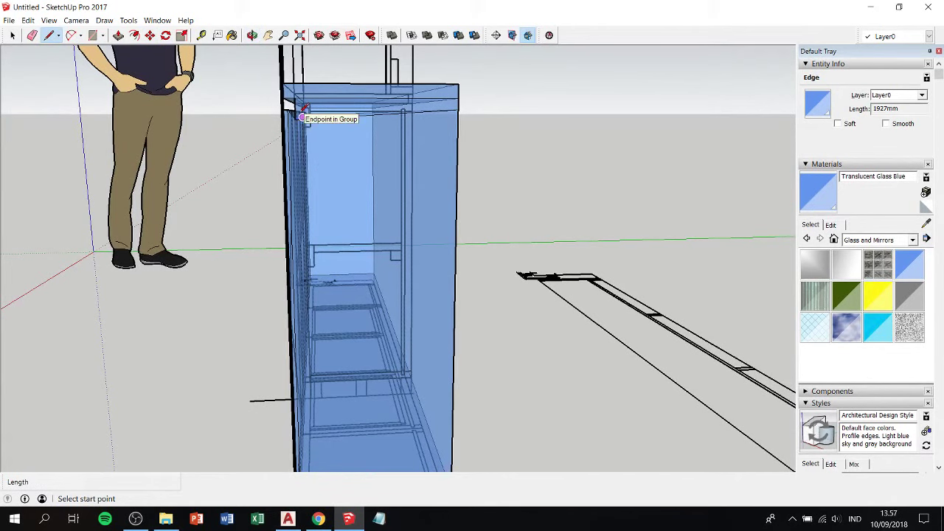
Draw a 738mm vertical line down the cabinet's side corner.
{"action": "scroll", "coordinate": [295, 118], "scroll_direction": "down", "scroll_amount": 2}
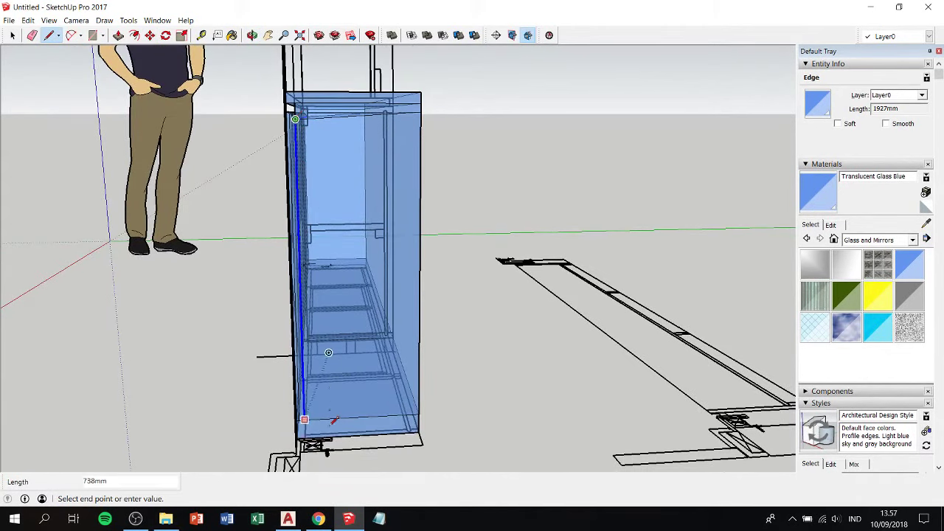
{"action": "scroll", "coordinate": [331, 424], "scroll_direction": "up", "scroll_amount": 2}
{"action": "scroll", "coordinate": [316, 432], "scroll_direction": "up", "scroll_amount": 2}
{"action": "scroll", "coordinate": [312, 417], "scroll_direction": "up", "scroll_amount": 2}
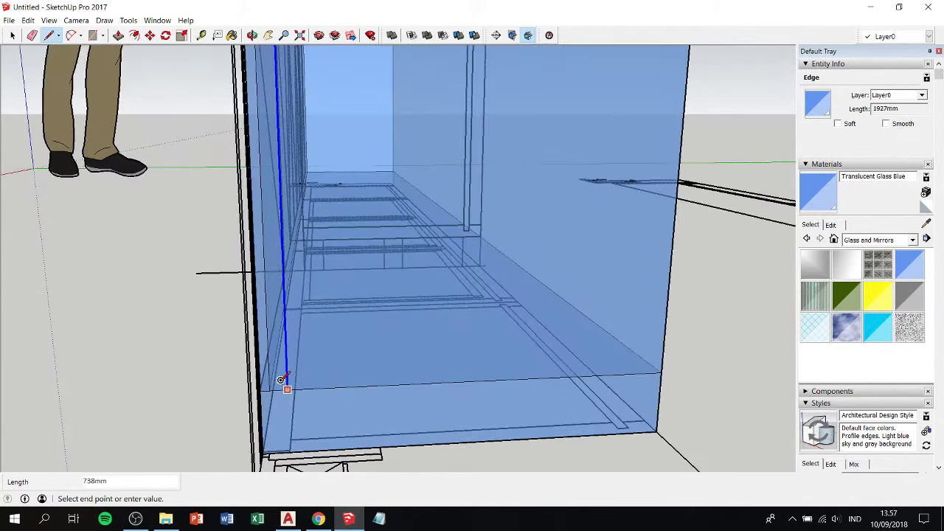
{"action": "mouse_move", "coordinate": [293, 366]}
{"action": "middle_mouse_down"}
{"action": "mouse_move", "coordinate": [356, 315]}
{"action": "mouse_move", "coordinate": [409, 290]}
{"action": "mouse_move", "coordinate": [428, 291]}
{"action": "mouse_move", "coordinate": [335, 361]}
{"action": "mouse_move", "coordinate": [289, 374]}
{"action": "mouse_move", "coordinate": [531, 338]}
{"action": "middle_mouse_up"}
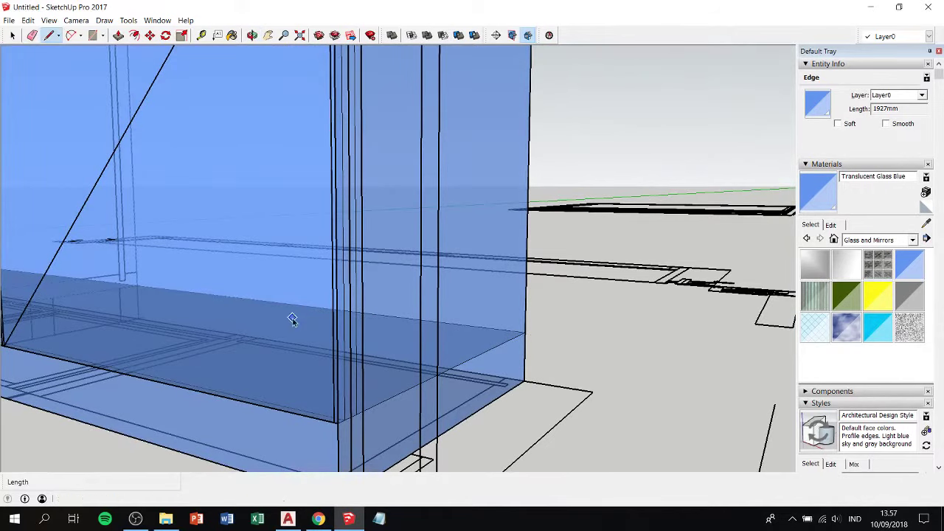
{"action": "key", "text": "space"}
{"action": "left_click", "coordinate": [292, 315]}
{"action": "mouse_move", "coordinate": [291, 315]}
{"action": "middle_mouse_down"}
{"action": "mouse_move", "coordinate": [313, 312]}
{"action": "mouse_move", "coordinate": [276, 363]}
{"action": "mouse_move", "coordinate": [236, 385]}
{"action": "middle_mouse_up"}
Select the glass panel group, then the new narrow post face and its edge to check the split.
{"action": "scroll", "coordinate": [280, 338], "scroll_direction": "up", "scroll_amount": 2}
{"action": "scroll", "coordinate": [275, 332], "scroll_direction": "up", "scroll_amount": 1}
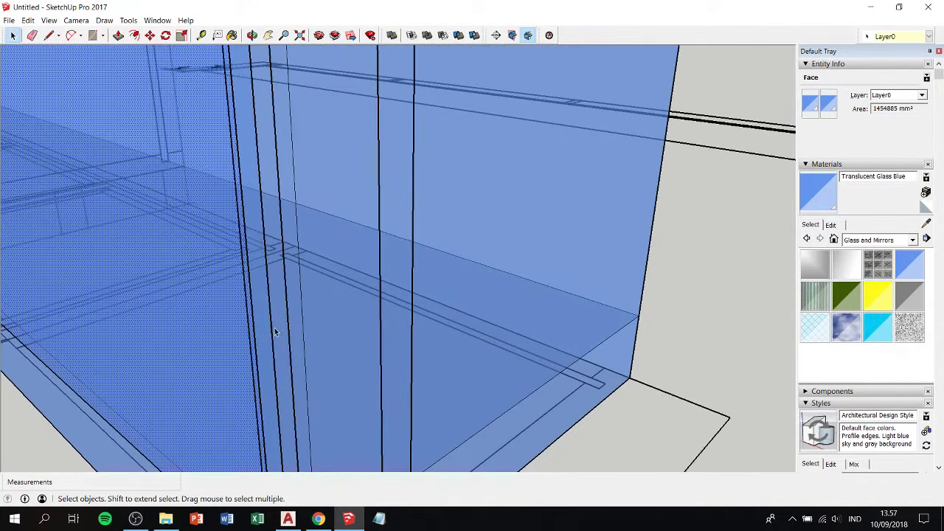
{"action": "scroll", "coordinate": [273, 331], "scroll_direction": "up", "scroll_amount": 1}
{"action": "left_click", "coordinate": [271, 330]}
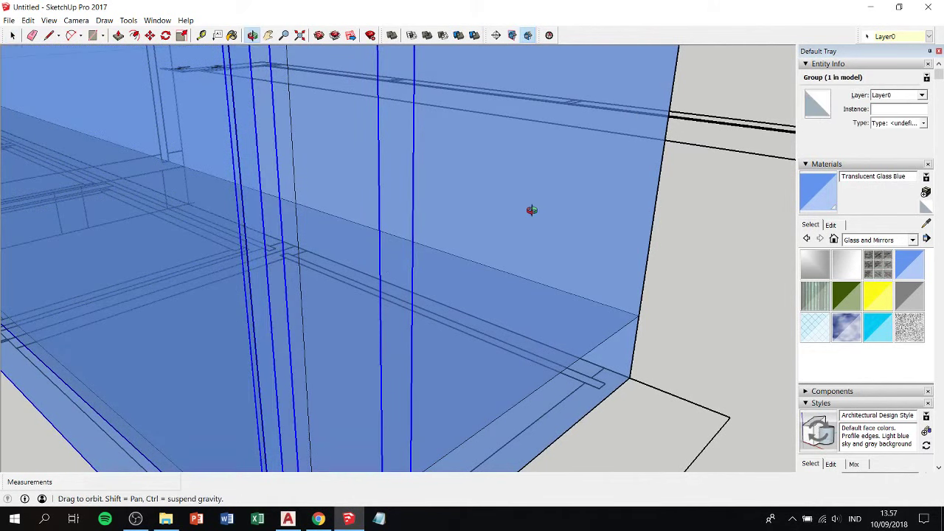
{"action": "middle_click_drag", "start_coordinate": [531, 211], "coordinate": [414, 210]}
{"action": "scroll", "coordinate": [62, 270], "scroll_direction": "down", "scroll_amount": 2}
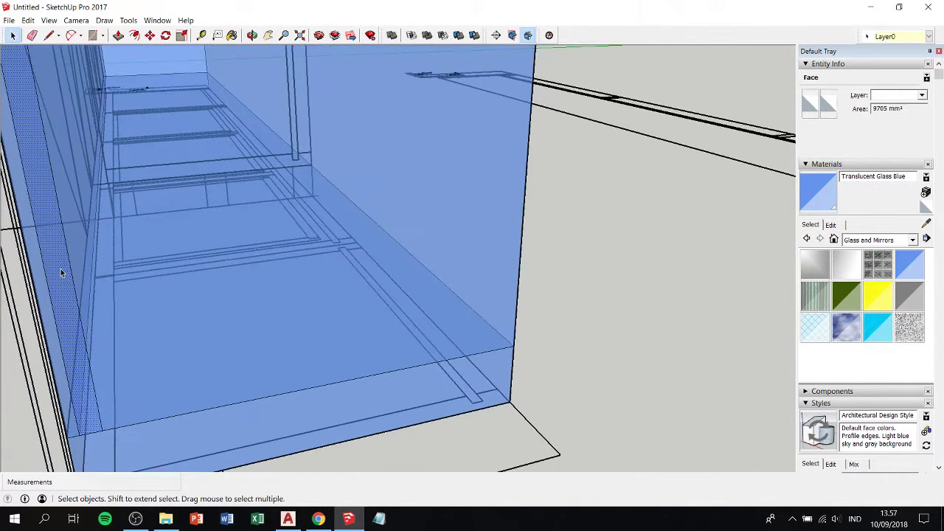
{"action": "scroll", "coordinate": [62, 271], "scroll_direction": "down", "scroll_amount": 3}
{"action": "scroll", "coordinate": [62, 273], "scroll_direction": "down", "scroll_amount": 2}
{"action": "scroll", "coordinate": [126, 224], "scroll_direction": "up", "scroll_amount": 1}
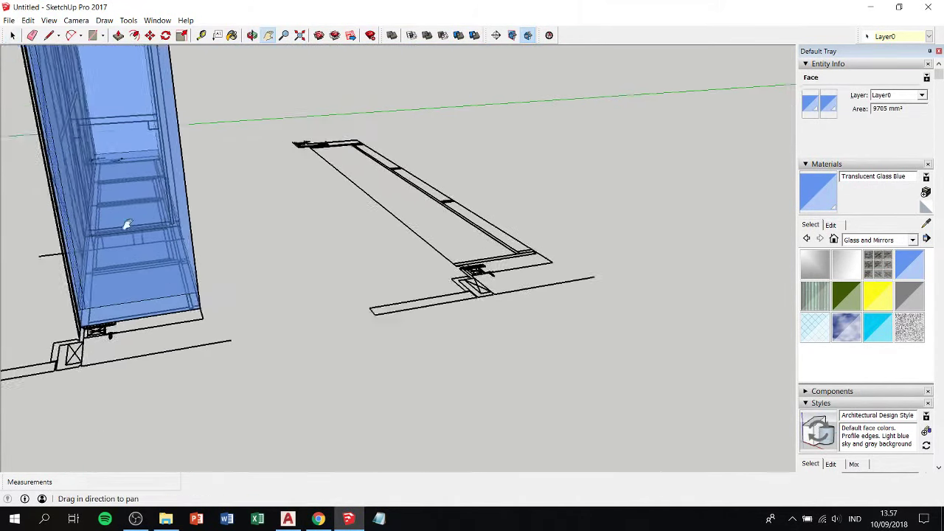
{"action": "scroll", "coordinate": [204, 337], "scroll_direction": "up", "scroll_amount": 2}
{"action": "scroll", "coordinate": [135, 165], "scroll_direction": "up", "scroll_amount": 2}
{"action": "scroll", "coordinate": [133, 159], "scroll_direction": "up", "scroll_amount": 2}
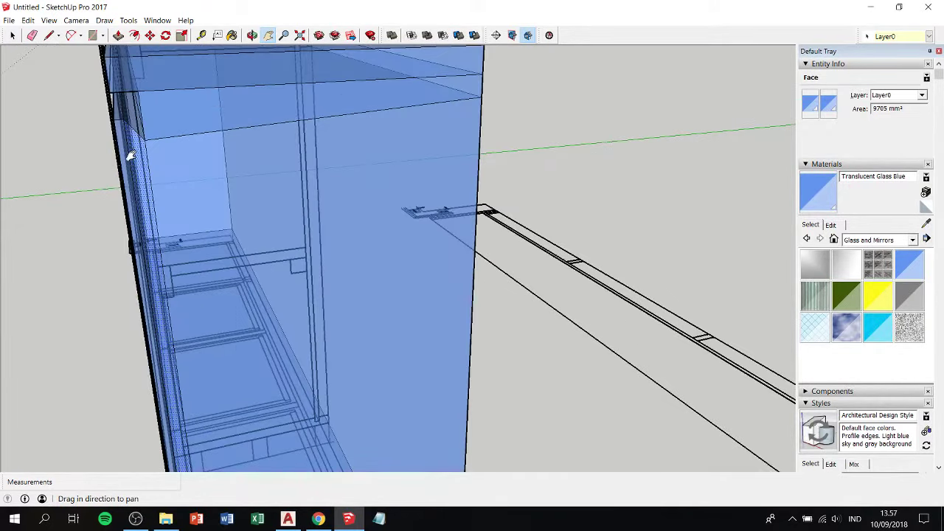
{"action": "scroll", "coordinate": [126, 147], "scroll_direction": "up", "scroll_amount": 2}
{"action": "scroll", "coordinate": [118, 118], "scroll_direction": "up", "scroll_amount": 2}
{"action": "scroll", "coordinate": [103, 85], "scroll_direction": "up", "scroll_amount": 2}
{"action": "scroll", "coordinate": [143, 92], "scroll_direction": "up", "scroll_amount": 1}
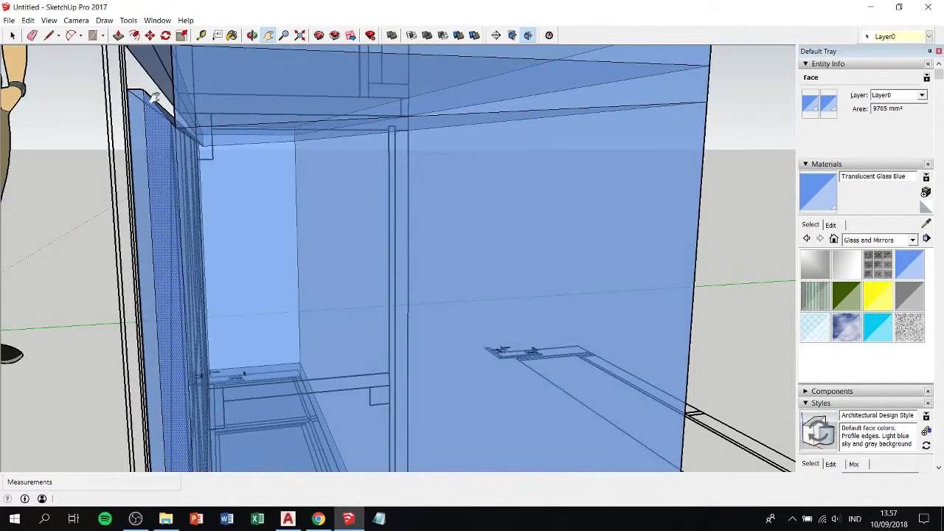
{"action": "scroll", "coordinate": [144, 104], "scroll_direction": "up", "scroll_amount": 2}
{"action": "scroll", "coordinate": [144, 107], "scroll_direction": "up", "scroll_amount": 2}
{"action": "left_click", "coordinate": [142, 110]}
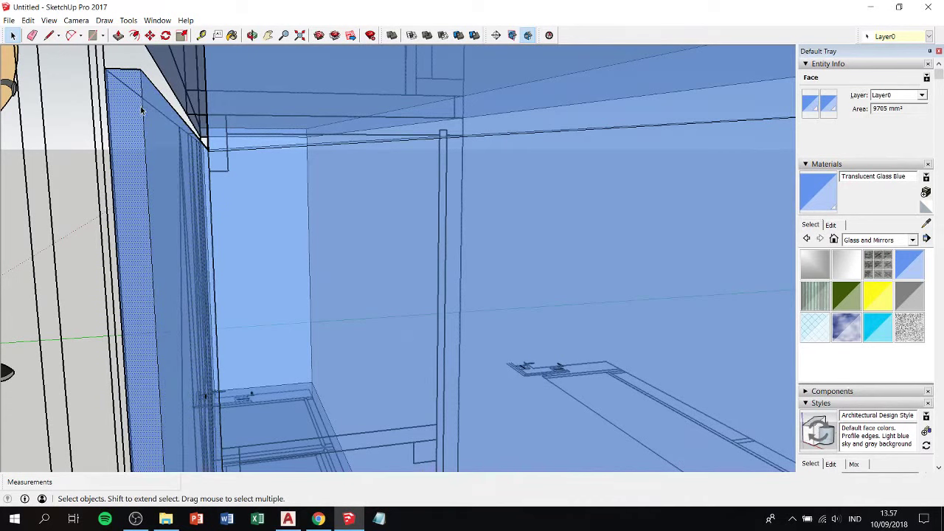
{"action": "left_click", "coordinate": [142, 90]}
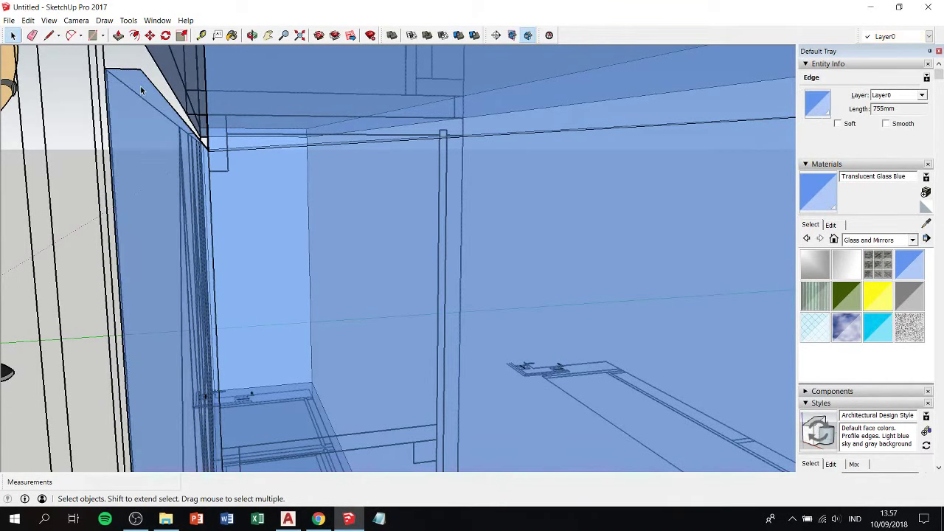
{"action": "left_click", "coordinate": [145, 121]}
{"action": "mouse_move", "coordinate": [158, 186]}
{"action": "middle_mouse_down"}
{"action": "mouse_move", "coordinate": [468, 198]}
{"action": "mouse_move", "coordinate": [471, 209]}
{"action": "middle_mouse_up"}
Pull the narrow post face about 385mm, snapping to the truss apex endpoint.
{"action": "middle_click_drag", "start_coordinate": [392, 273], "coordinate": [287, 261]}
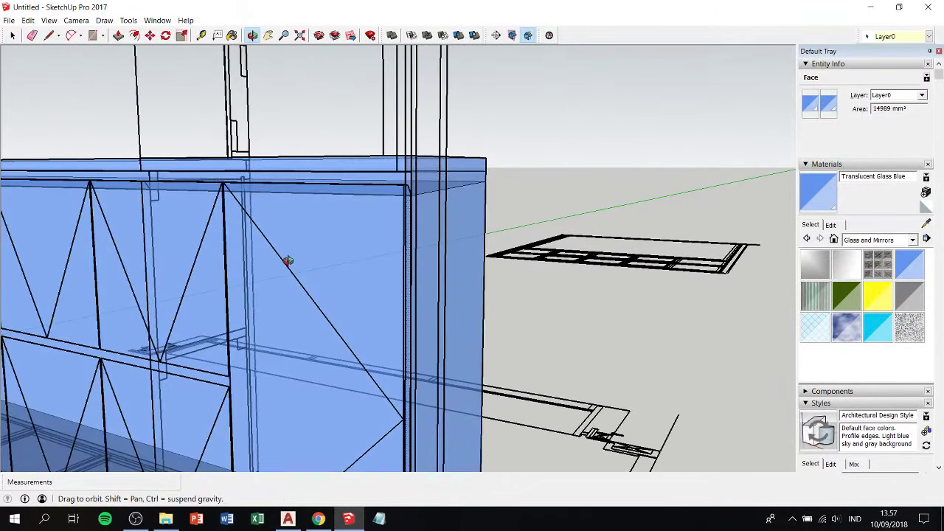
{"action": "key", "text": "p"}
{"action": "middle_click_drag", "start_coordinate": [379, 223], "coordinate": [408, 205]}
{"action": "left_click", "coordinate": [408, 205]}
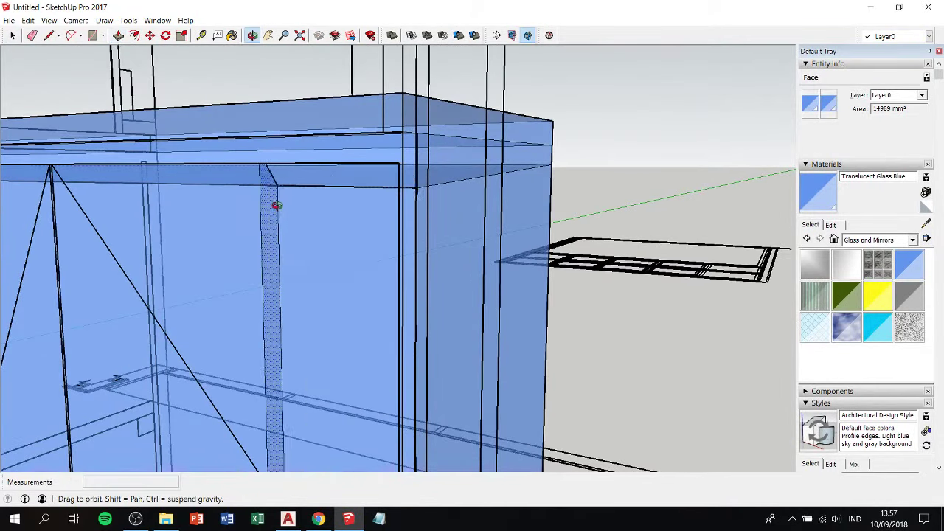
{"action": "middle_click_drag", "start_coordinate": [274, 204], "coordinate": [460, 206]}
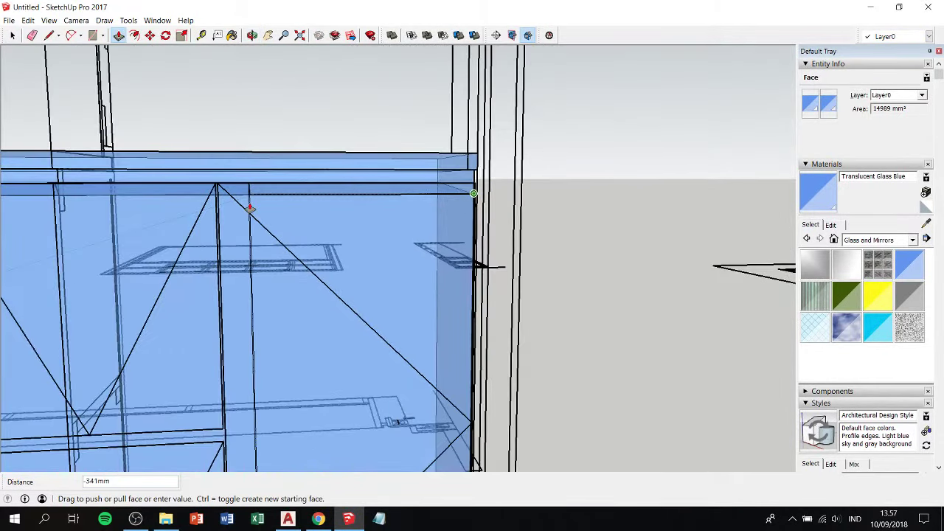
{"action": "mouse_move", "coordinate": [249, 207]}
{"action": "middle_mouse_down"}
{"action": "mouse_move", "coordinate": [293, 208]}
{"action": "mouse_move", "coordinate": [138, 230]}
{"action": "mouse_move", "coordinate": [185, 204]}
{"action": "middle_mouse_up"}
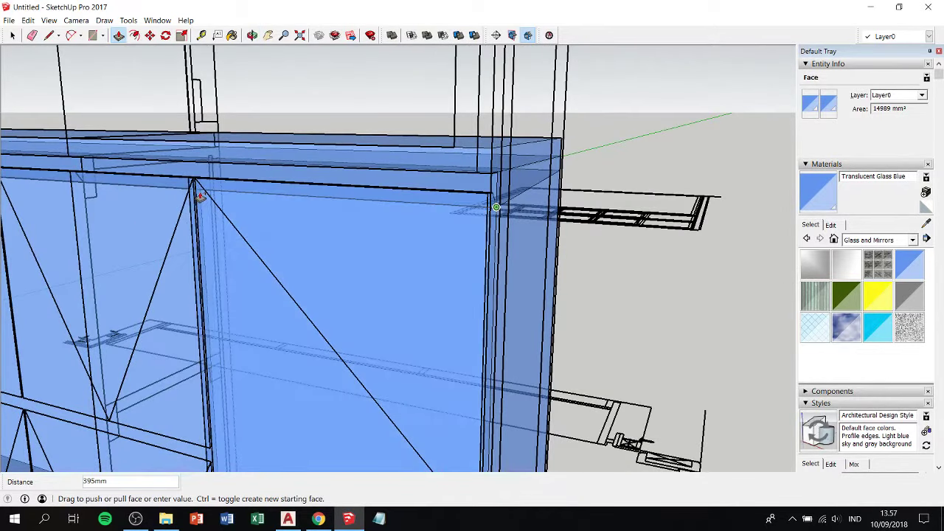
{"action": "scroll", "coordinate": [196, 182], "scroll_direction": "up", "scroll_amount": 2}
{"action": "scroll", "coordinate": [195, 183], "scroll_direction": "up", "scroll_amount": 1}
{"action": "scroll", "coordinate": [192, 181], "scroll_direction": "up", "scroll_amount": 1}
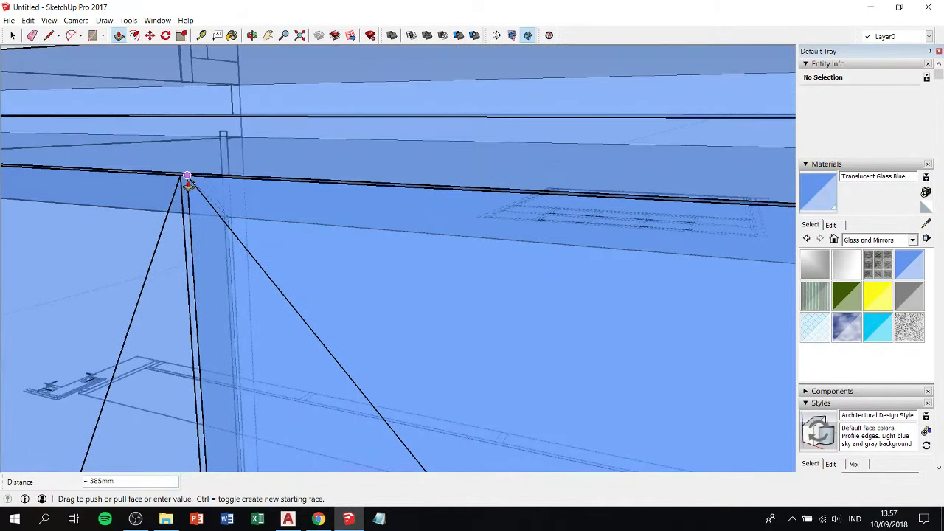
{"action": "left_click", "coordinate": [187, 181]}
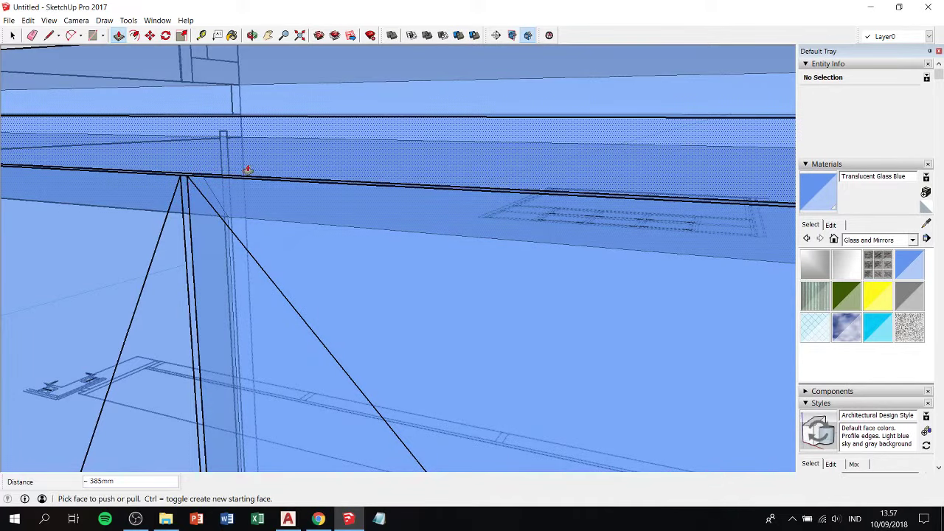
Select all the connected cabinet box geometry from a near front-on view.
{"action": "mouse_move", "coordinate": [247, 168]}
{"action": "middle_mouse_down"}
{"action": "mouse_move", "coordinate": [200, 185]}
{"action": "mouse_move", "coordinate": [137, 229]}
{"action": "middle_mouse_up"}
{"action": "mouse_move", "coordinate": [211, 190]}
{"action": "middle_mouse_down"}
{"action": "mouse_move", "coordinate": [443, 89]}
{"action": "mouse_move", "coordinate": [355, 89]}
{"action": "mouse_move", "coordinate": [225, 215]}
{"action": "middle_mouse_up"}
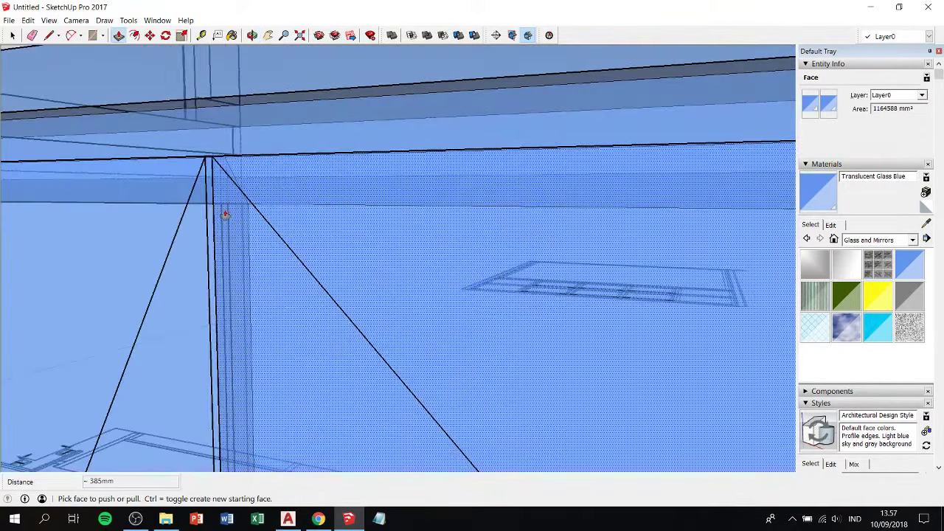
{"action": "scroll", "coordinate": [225, 218], "scroll_direction": "down", "scroll_amount": 3}
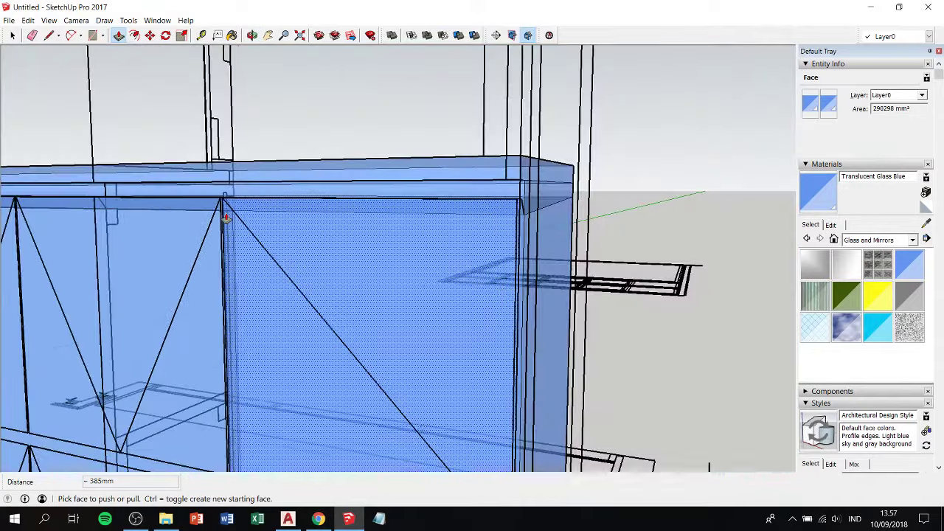
{"action": "key", "text": "space"}
{"action": "triple_click", "coordinate": [394, 232]}
{"action": "mouse_move", "coordinate": [394, 231]}
{"action": "middle_mouse_down"}
{"action": "mouse_move", "coordinate": [164, 202]}
{"action": "mouse_move", "coordinate": [417, 226]}
{"action": "middle_mouse_up"}
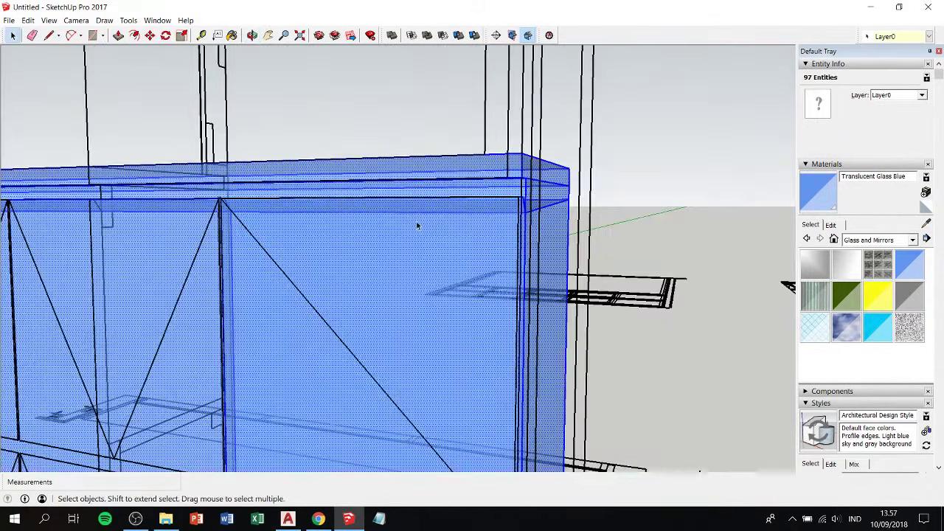
Push the box's end face in to the truss apex endpoint.
{"action": "scroll", "coordinate": [417, 225], "scroll_direction": "down", "scroll_amount": 2}
{"action": "scroll", "coordinate": [417, 225], "scroll_direction": "down", "scroll_amount": 2}
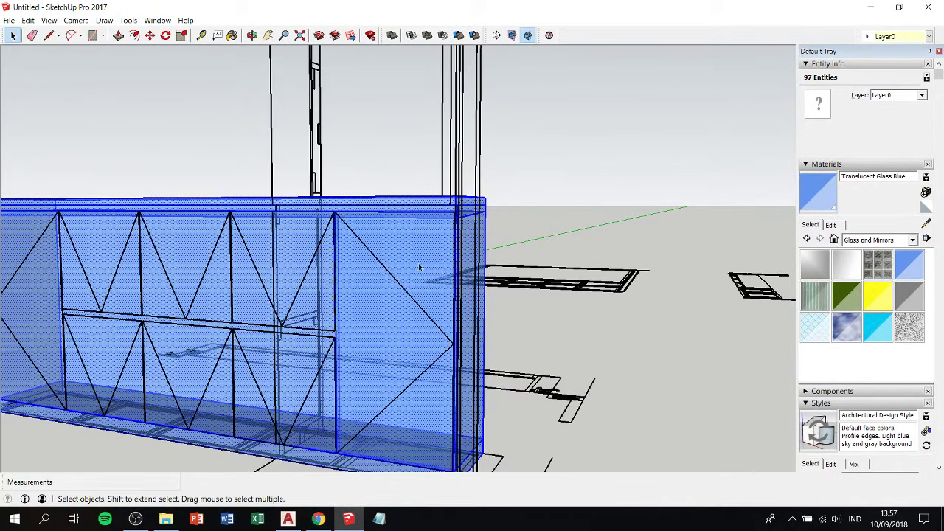
{"action": "middle_click_drag", "start_coordinate": [419, 268], "coordinate": [455, 244]}
{"action": "scroll", "coordinate": [455, 244], "scroll_direction": "up", "scroll_amount": 2}
{"action": "scroll", "coordinate": [384, 232], "scroll_direction": "up", "scroll_amount": 2}
{"action": "scroll", "coordinate": [323, 219], "scroll_direction": "up", "scroll_amount": 2}
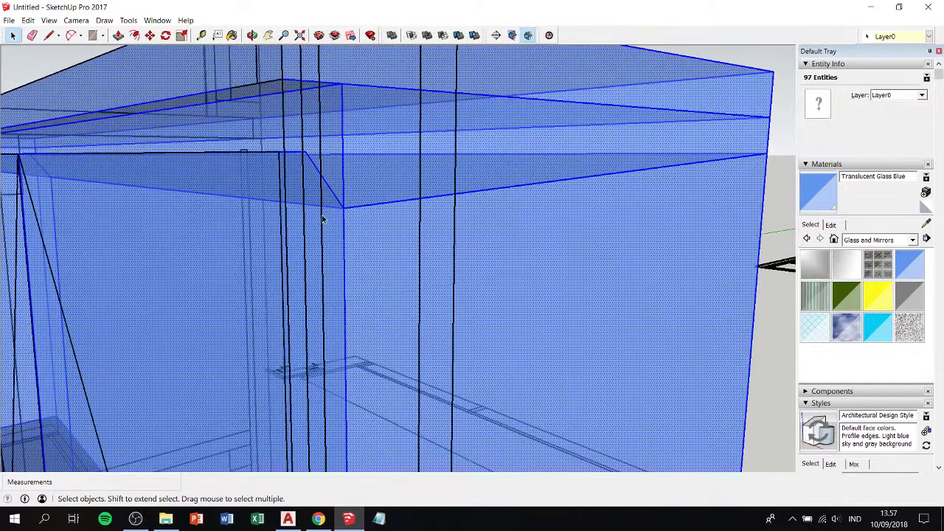
{"action": "left_click", "coordinate": [322, 219]}
{"action": "key", "text": "p"}
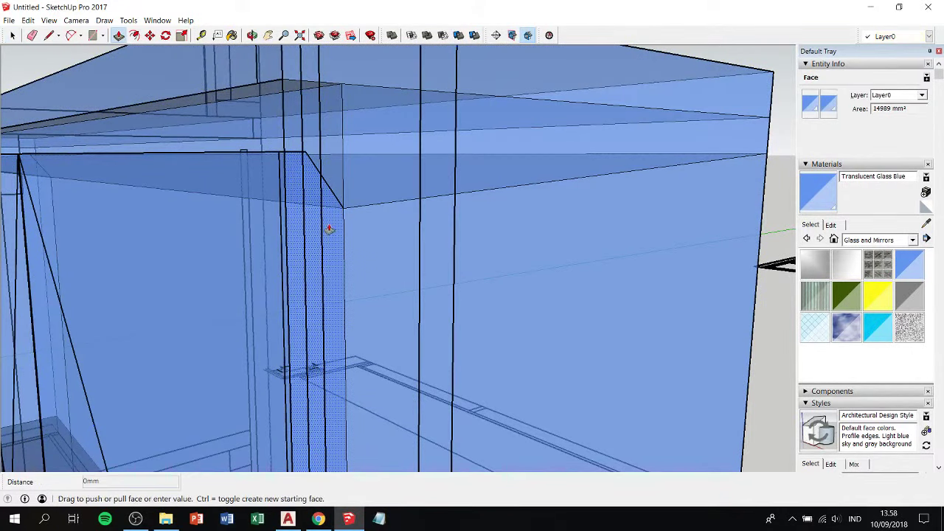
{"action": "left_click_drag", "start_coordinate": [329, 229], "coordinate": [409, 214]}
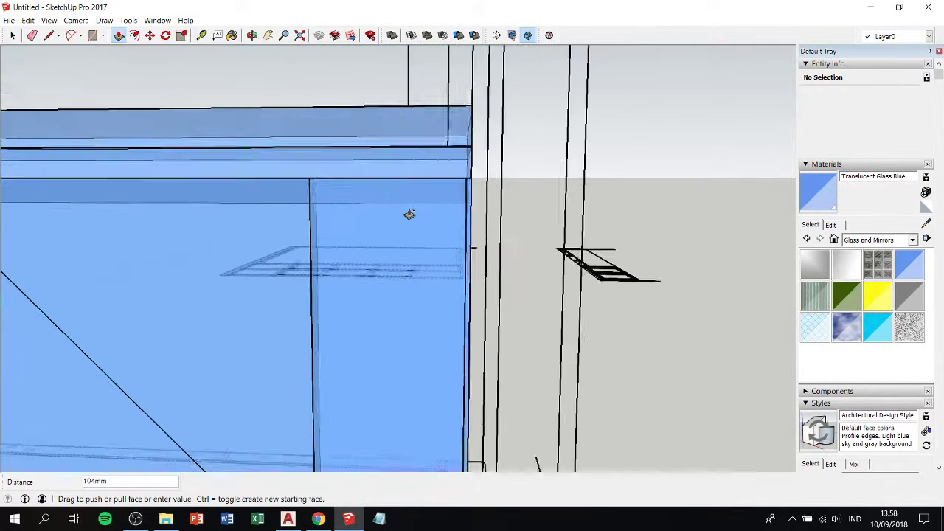
{"action": "middle_click_drag", "start_coordinate": [407, 213], "coordinate": [258, 193]}
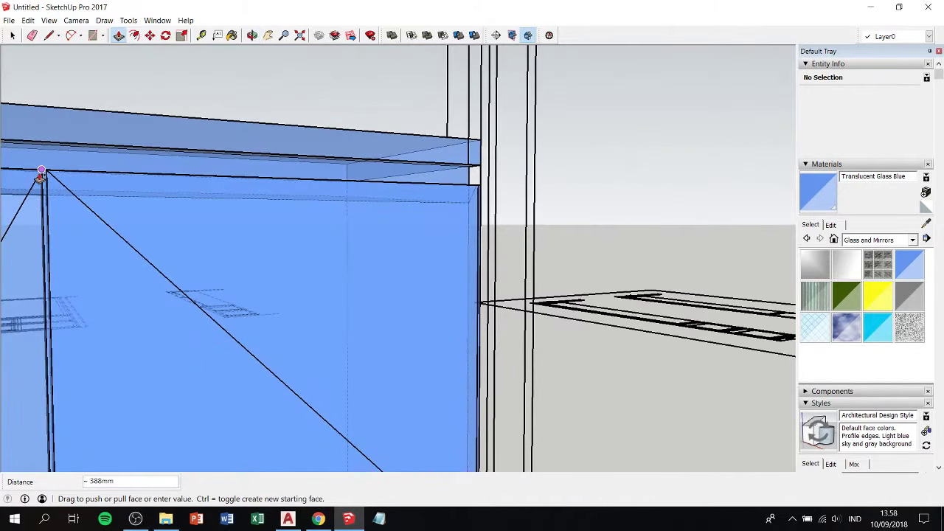
{"action": "left_click", "coordinate": [41, 175]}
Push the glass panel face out 624mm and frame the whole translucent panel.
{"action": "mouse_move", "coordinate": [126, 257]}
{"action": "middle_mouse_down"}
{"action": "mouse_move", "coordinate": [382, 243]}
{"action": "mouse_move", "coordinate": [310, 217]}
{"action": "mouse_move", "coordinate": [406, 213]}
{"action": "mouse_move", "coordinate": [384, 211]}
{"action": "middle_mouse_up"}
{"action": "left_click", "coordinate": [432, 222]}
{"action": "left_click", "coordinate": [180, 228]}
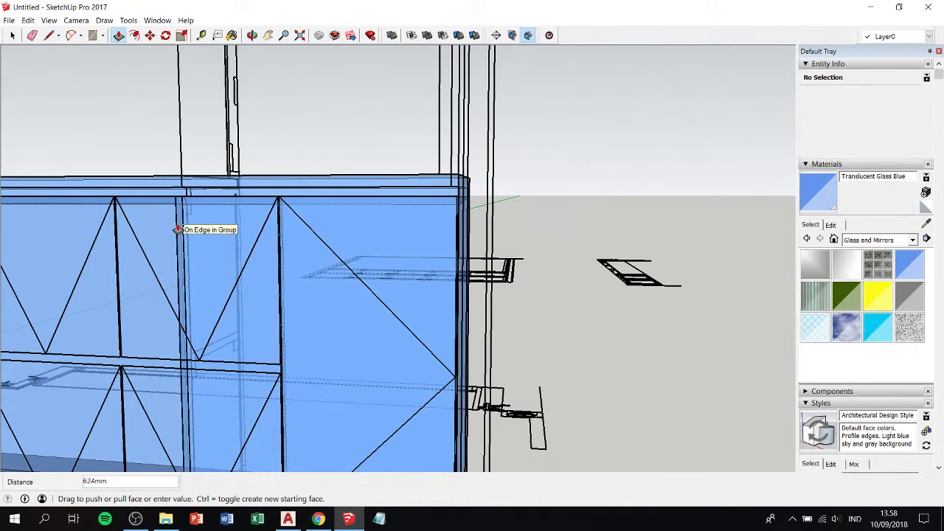
{"action": "mouse_move", "coordinate": [179, 228]}
{"action": "middle_mouse_down"}
{"action": "mouse_move", "coordinate": [213, 198]}
{"action": "mouse_move", "coordinate": [302, 155]}
{"action": "mouse_move", "coordinate": [327, 170]}
{"action": "middle_mouse_up"}
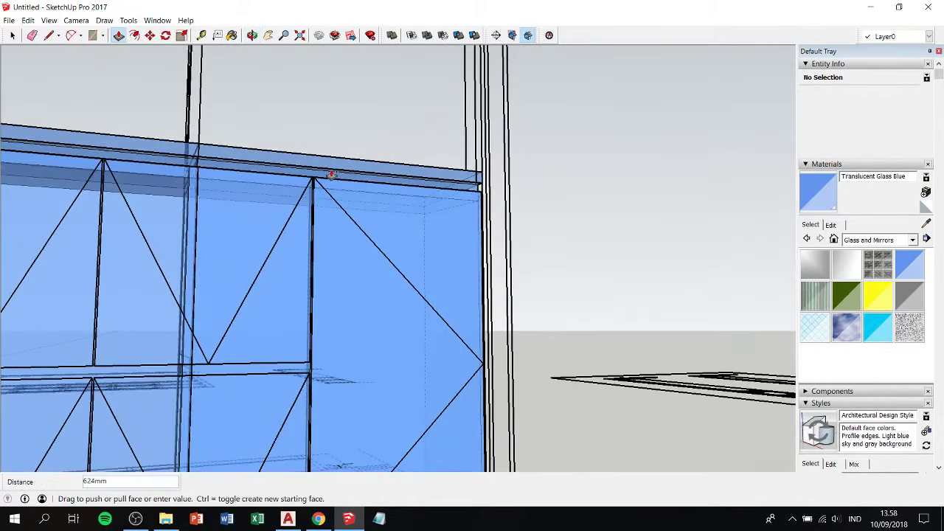
{"action": "key", "text": "space"}
{"action": "scroll", "coordinate": [333, 310], "scroll_direction": "up", "scroll_amount": 3}
{"action": "scroll", "coordinate": [310, 346], "scroll_direction": "up", "scroll_amount": 3}
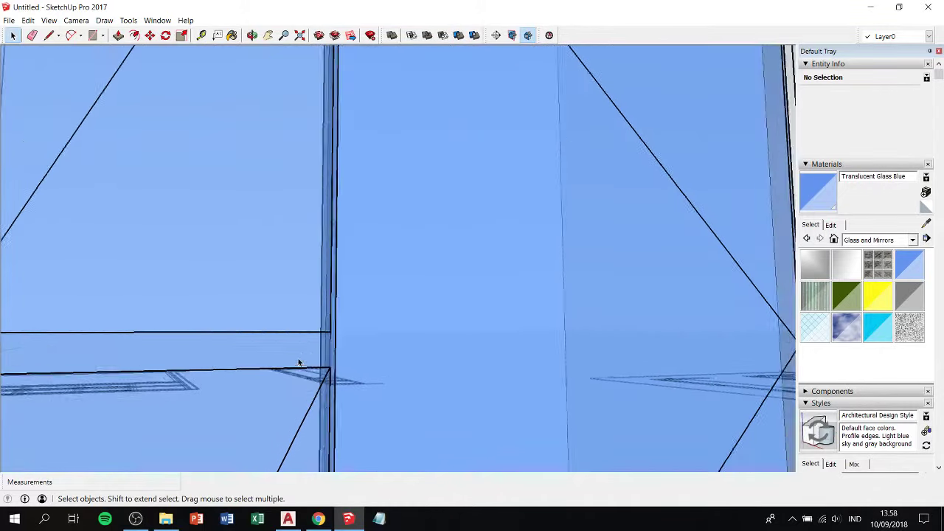
{"action": "mouse_move", "coordinate": [298, 363]}
{"action": "middle_mouse_down"}
{"action": "mouse_move", "coordinate": [365, 318]}
{"action": "mouse_move", "coordinate": [527, 295]}
{"action": "mouse_move", "coordinate": [377, 342]}
{"action": "mouse_move", "coordinate": [228, 362]}
{"action": "mouse_move", "coordinate": [254, 345]}
{"action": "mouse_move", "coordinate": [421, 305]}
{"action": "mouse_move", "coordinate": [482, 305]}
{"action": "mouse_move", "coordinate": [406, 313]}
{"action": "middle_mouse_up"}
{"action": "scroll", "coordinate": [254, 347], "scroll_direction": "down", "scroll_amount": 3}
{"action": "mouse_move", "coordinate": [485, 303]}
{"action": "middle_mouse_down"}
{"action": "mouse_move", "coordinate": [477, 320]}
{"action": "mouse_move", "coordinate": [506, 322]}
{"action": "mouse_move", "coordinate": [579, 209]}
{"action": "middle_mouse_up"}
Extend the counter's end glass face out to 1543mm.
{"action": "key", "text": "p"}
{"action": "left_click", "coordinate": [561, 163]}
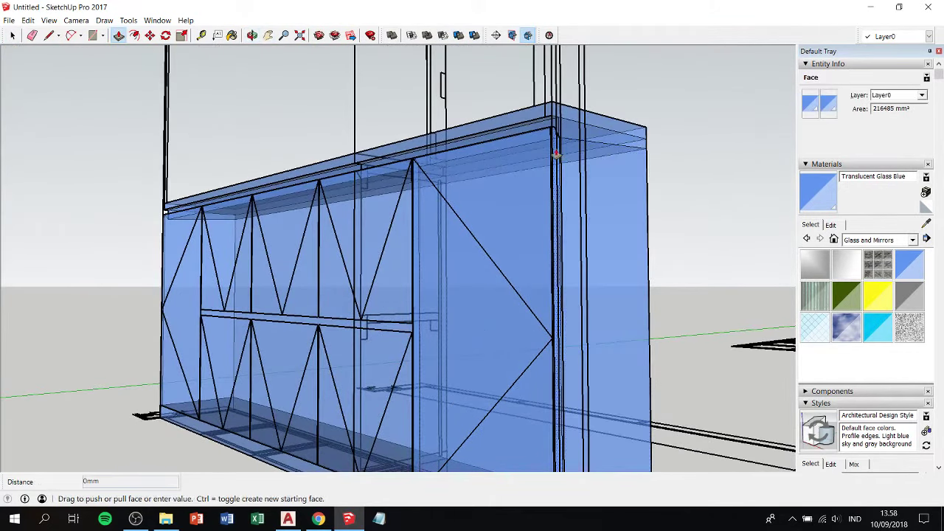
{"action": "middle_click_drag", "start_coordinate": [246, 248], "coordinate": [689, 251]}
{"action": "mouse_move", "coordinate": [627, 255]}
{"action": "middle_mouse_down"}
{"action": "mouse_move", "coordinate": [369, 281]}
{"action": "mouse_move", "coordinate": [489, 200]}
{"action": "middle_mouse_up"}
{"action": "middle_click_drag", "start_coordinate": [606, 179], "coordinate": [643, 165]}
{"action": "scroll", "coordinate": [642, 164], "scroll_direction": "up", "scroll_amount": 3}
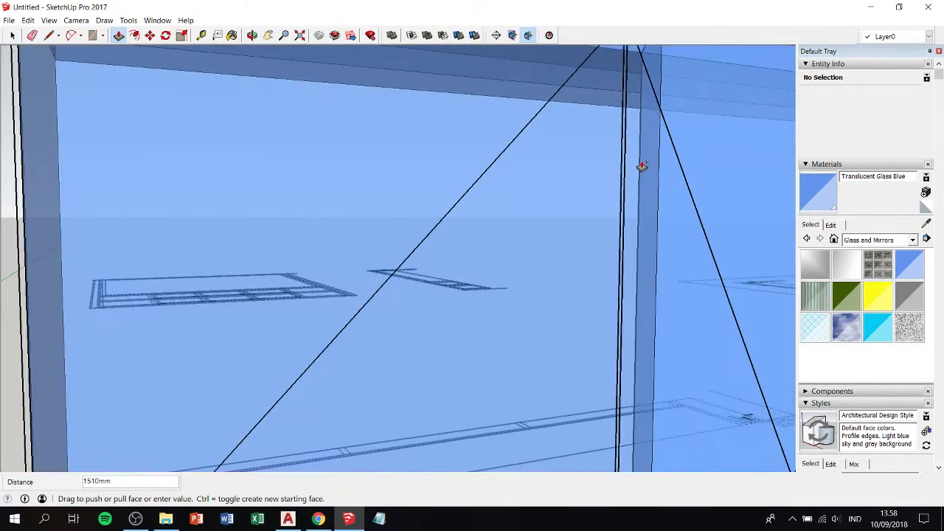
{"action": "left_click", "coordinate": [623, 209]}
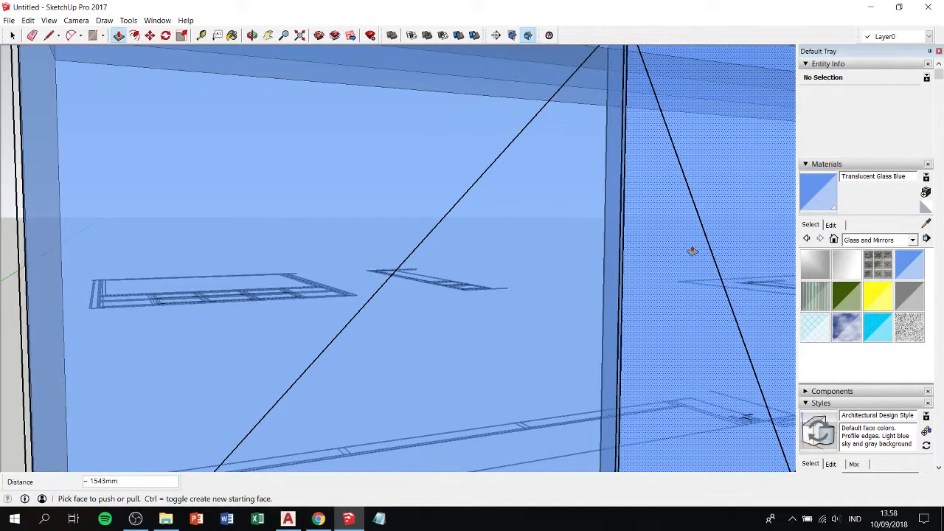
{"action": "mouse_move", "coordinate": [692, 251]}
{"action": "middle_mouse_down"}
{"action": "mouse_move", "coordinate": [477, 268]}
{"action": "mouse_move", "coordinate": [571, 274]}
{"action": "mouse_move", "coordinate": [69, 246]}
{"action": "mouse_move", "coordinate": [499, 242]}
{"action": "mouse_move", "coordinate": [445, 231]}
{"action": "middle_mouse_up"}
{"action": "scroll", "coordinate": [479, 274], "scroll_direction": "down", "scroll_amount": 2}
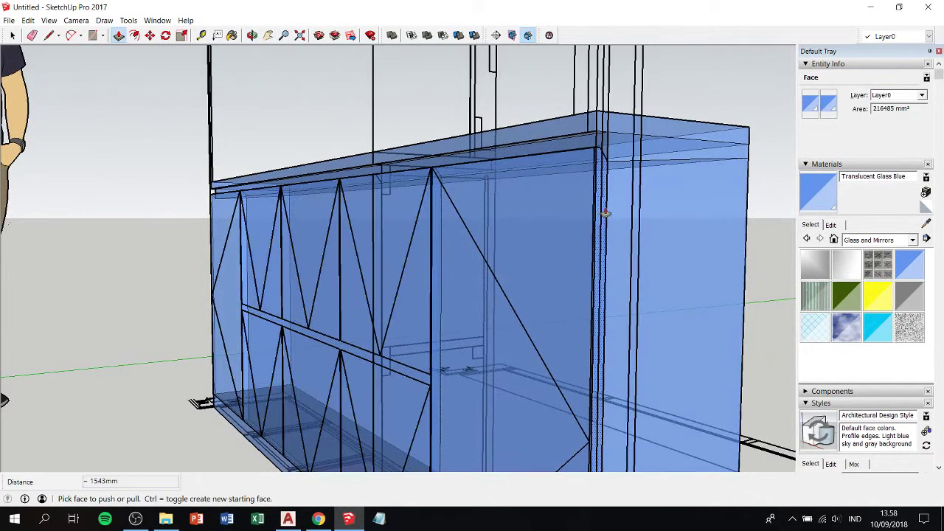
Push the top rail face outward and select the leftover vertical edge on the end panel.
{"action": "middle_click_drag", "start_coordinate": [596, 209], "coordinate": [667, 223]}
{"action": "scroll", "coordinate": [666, 222], "scroll_direction": "up", "scroll_amount": 3}
{"action": "scroll", "coordinate": [442, 259], "scroll_direction": "down", "scroll_amount": 5}
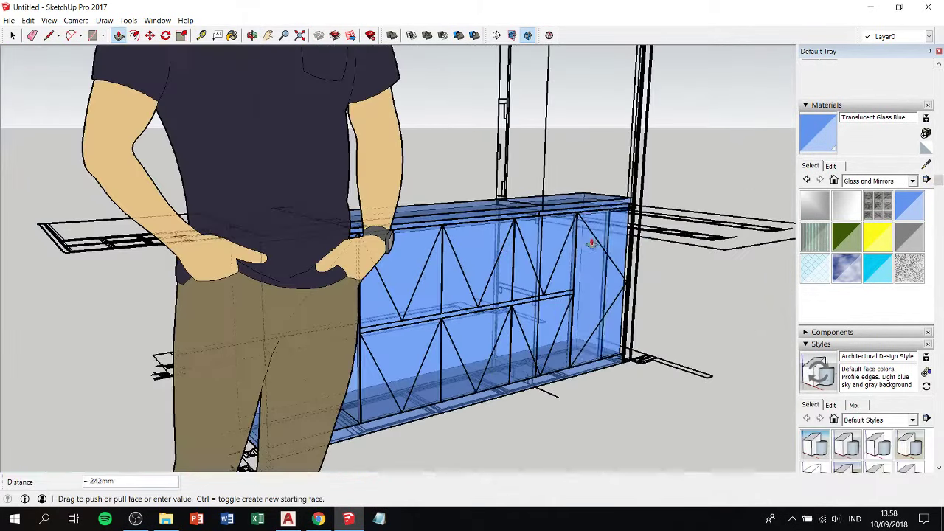
{"action": "scroll", "coordinate": [362, 288], "scroll_direction": "up", "scroll_amount": 4}
{"action": "scroll", "coordinate": [327, 284], "scroll_direction": "up", "scroll_amount": 2}
{"action": "scroll", "coordinate": [327, 284], "scroll_direction": "up", "scroll_amount": 1}
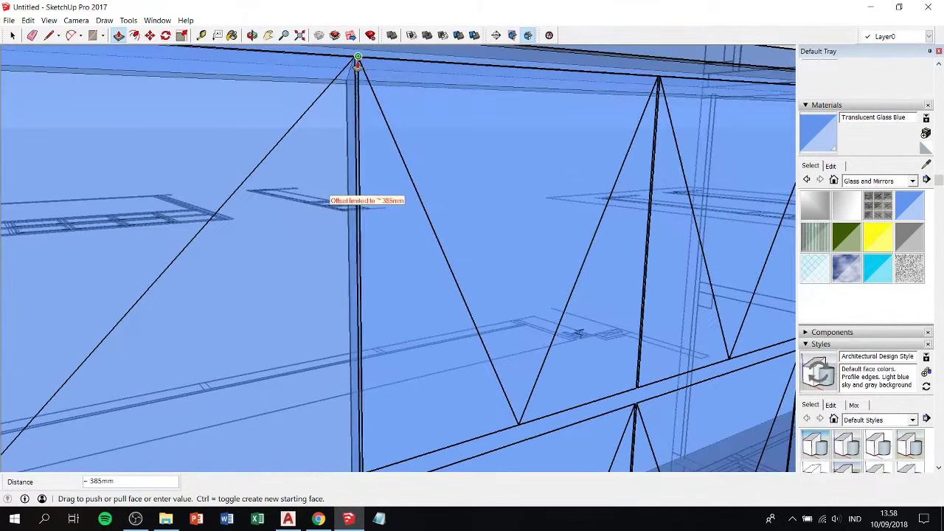
{"action": "left_click", "coordinate": [355, 68]}
{"action": "scroll", "coordinate": [344, 153], "scroll_direction": "down", "scroll_amount": 2}
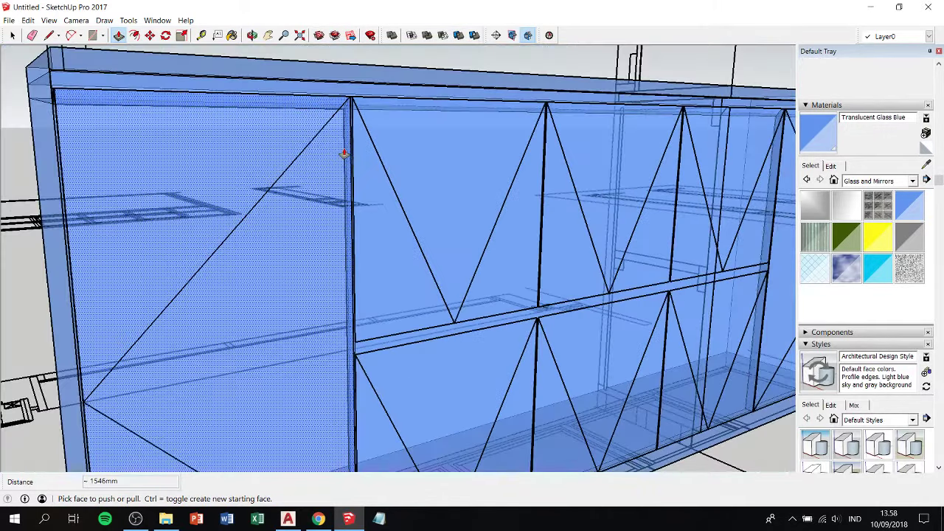
{"action": "mouse_move", "coordinate": [344, 190]}
{"action": "middle_mouse_down", "text": "shift"}
{"action": "mouse_move", "coordinate": [453, 196]}
{"action": "mouse_move", "coordinate": [674, 177]}
{"action": "middle_mouse_up", "text": "shift"}
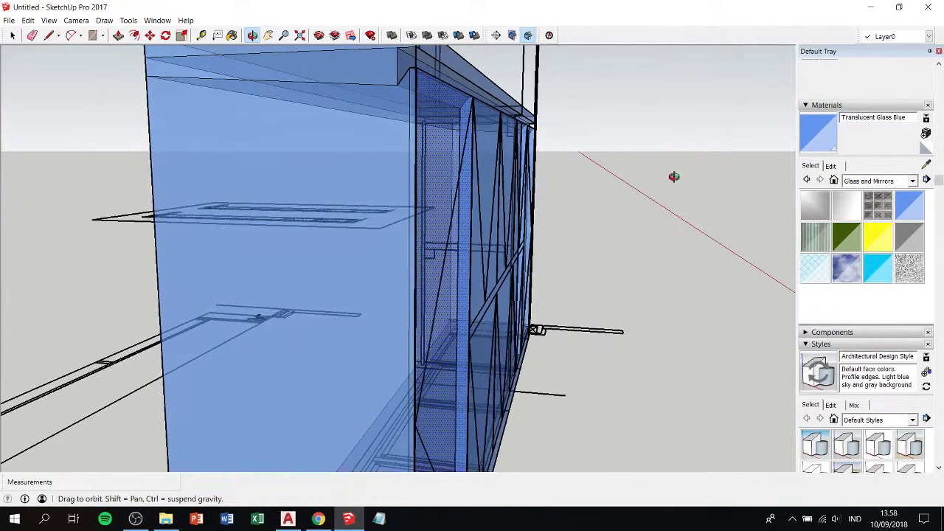
{"action": "scroll", "coordinate": [450, 110], "scroll_direction": "up", "scroll_amount": 3}
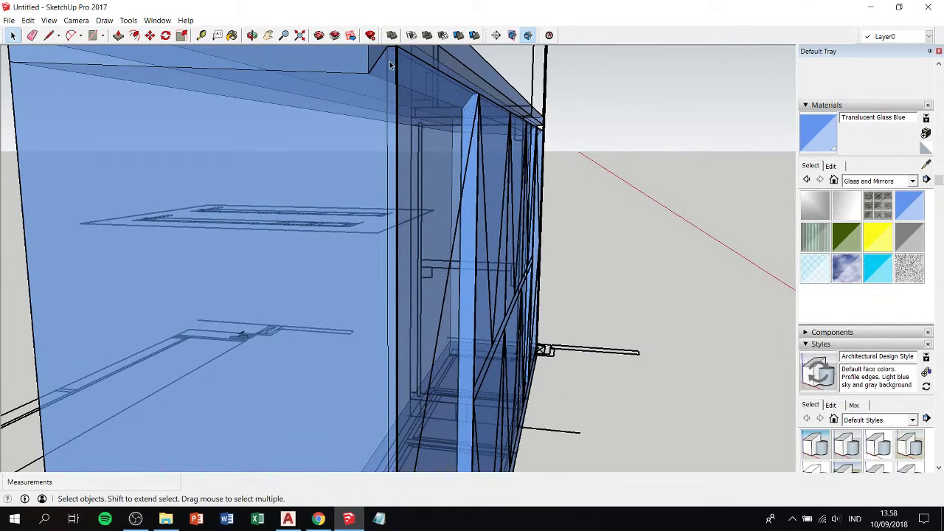
{"action": "left_click", "coordinate": [388, 67]}
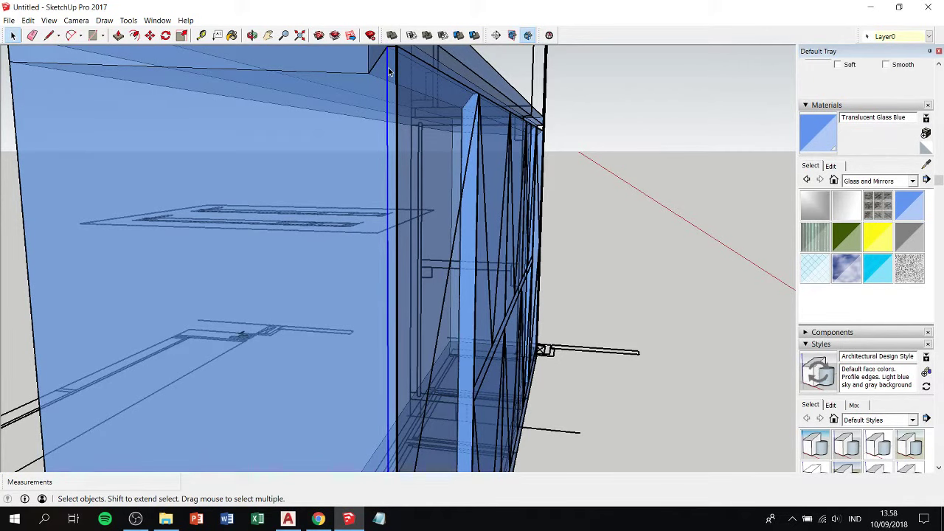
Delete the stray edge and draw a vertical dividing line on the counter's end face.
{"action": "key", "text": "Delete"}
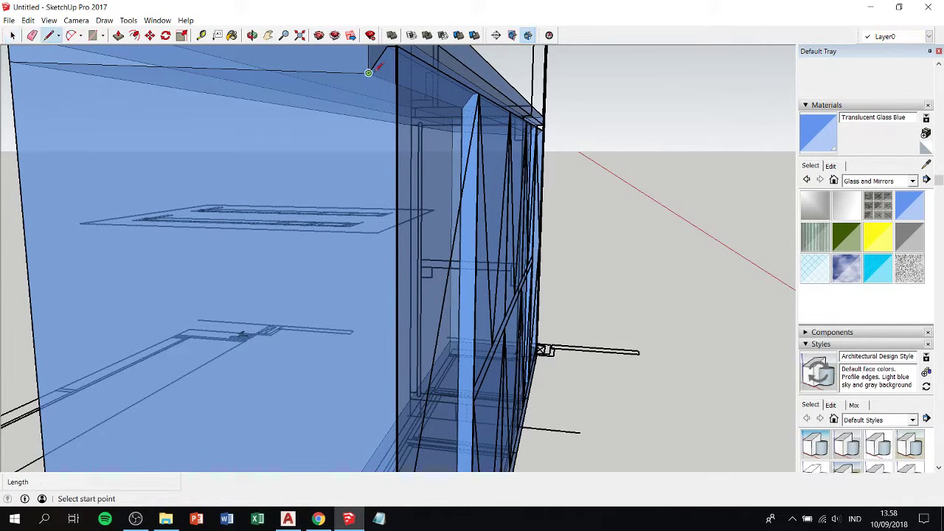
{"action": "scroll", "coordinate": [366, 104], "scroll_direction": "down", "scroll_amount": 2}
{"action": "scroll", "coordinate": [365, 100], "scroll_direction": "down", "scroll_amount": 3}
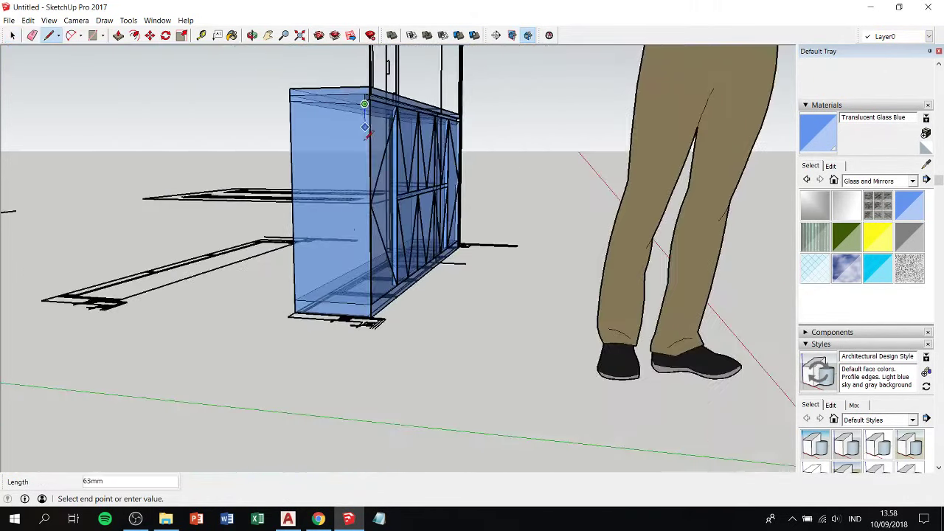
{"action": "scroll", "coordinate": [364, 310], "scroll_direction": "up", "scroll_amount": 5}
{"action": "scroll", "coordinate": [361, 313], "scroll_direction": "up", "scroll_amount": 2}
{"action": "scroll", "coordinate": [369, 304], "scroll_direction": "up", "scroll_amount": 1}
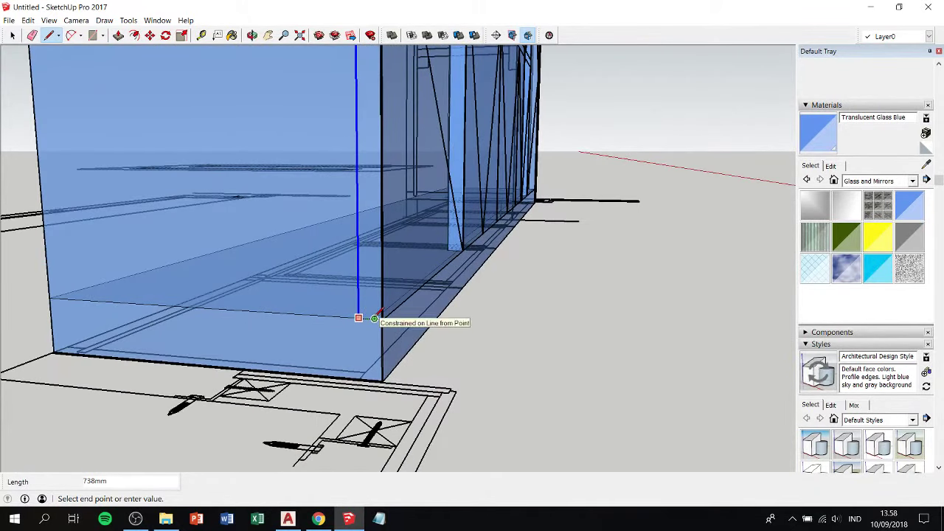
{"action": "left_click", "coordinate": [375, 319]}
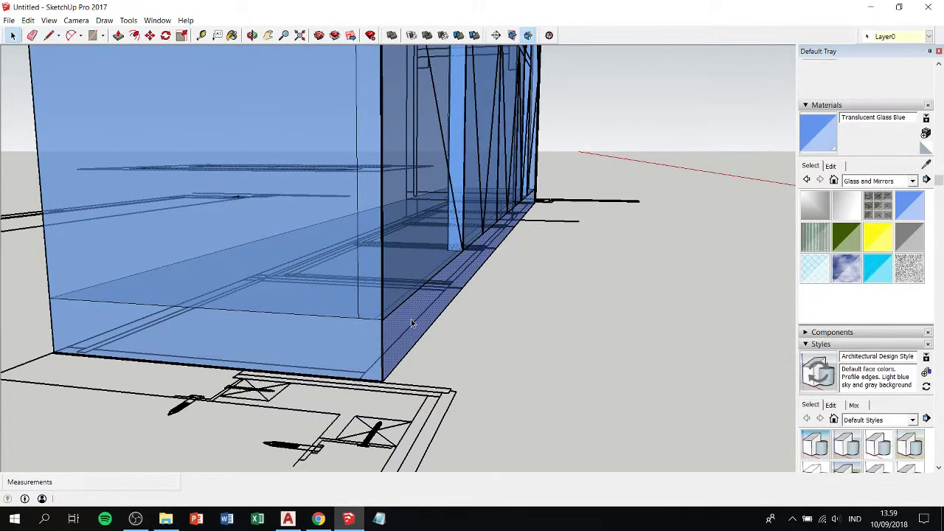
Recess the new narrow strip 20mm to form the post.
{"action": "key", "text": "p"}
{"action": "left_click", "coordinate": [400, 336]}
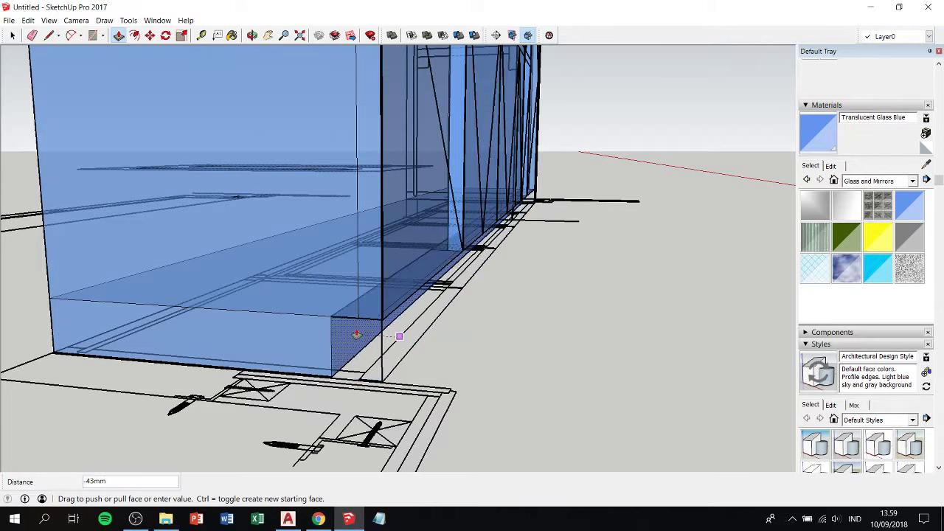
{"action": "scroll", "coordinate": [358, 322], "scroll_direction": "up", "scroll_amount": 2}
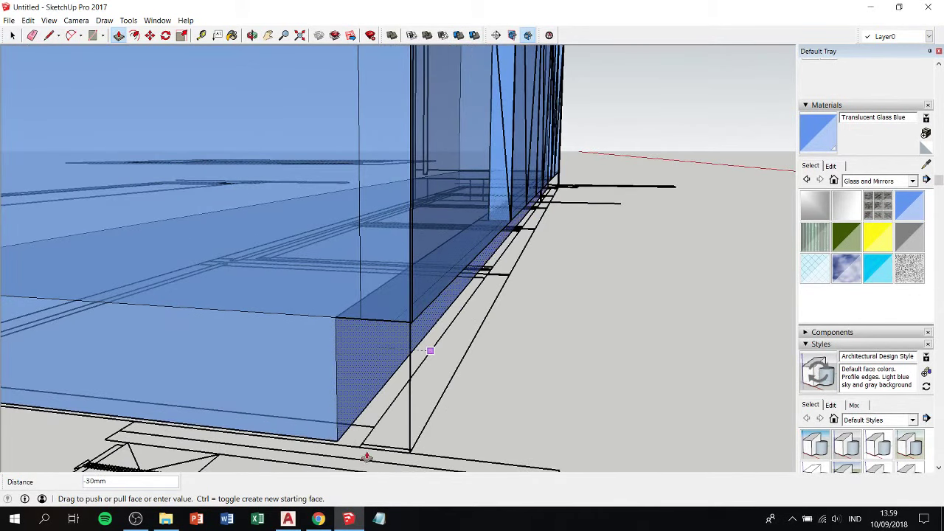
{"action": "key", "text": "space"}
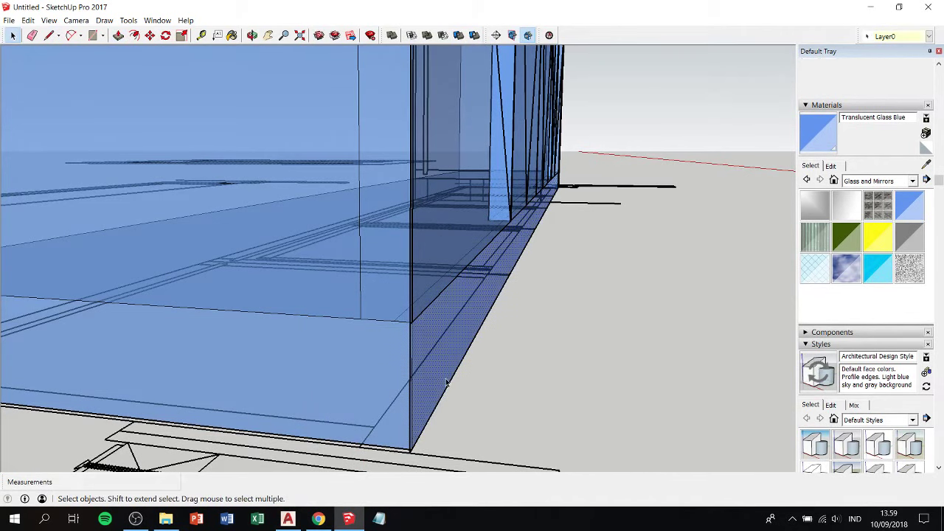
{"action": "key", "text": "p"}
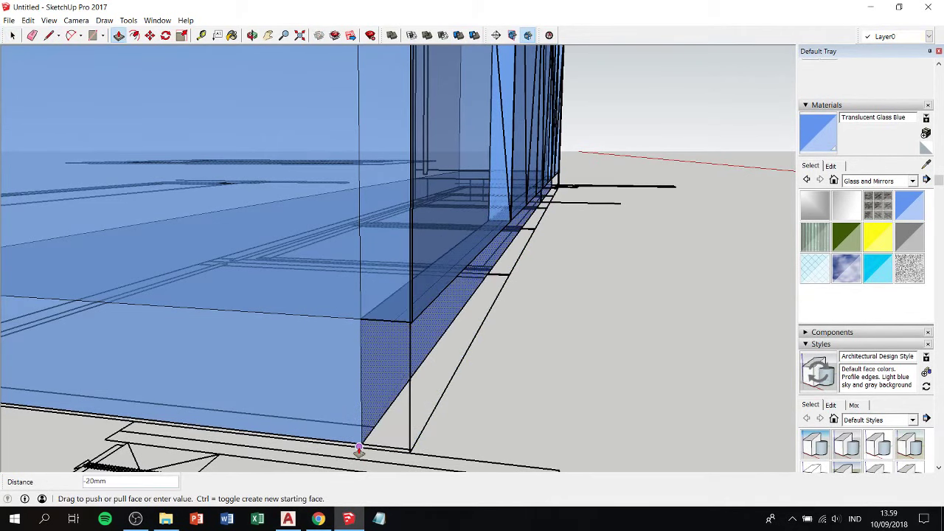
{"action": "left_click", "coordinate": [358, 450]}
{"action": "mouse_move", "coordinate": [392, 421]}
{"action": "middle_mouse_down"}
{"action": "mouse_move", "coordinate": [297, 253]}
{"action": "mouse_move", "coordinate": [268, 248]}
{"action": "mouse_move", "coordinate": [335, 291]}
{"action": "mouse_move", "coordinate": [302, 405]}
{"action": "mouse_move", "coordinate": [215, 432]}
{"action": "mouse_move", "coordinate": [74, 411]}
{"action": "middle_mouse_up"}
Orbit around the glass facade and select its left glass face.
{"action": "scroll", "coordinate": [238, 365], "scroll_direction": "down", "scroll_amount": 3}
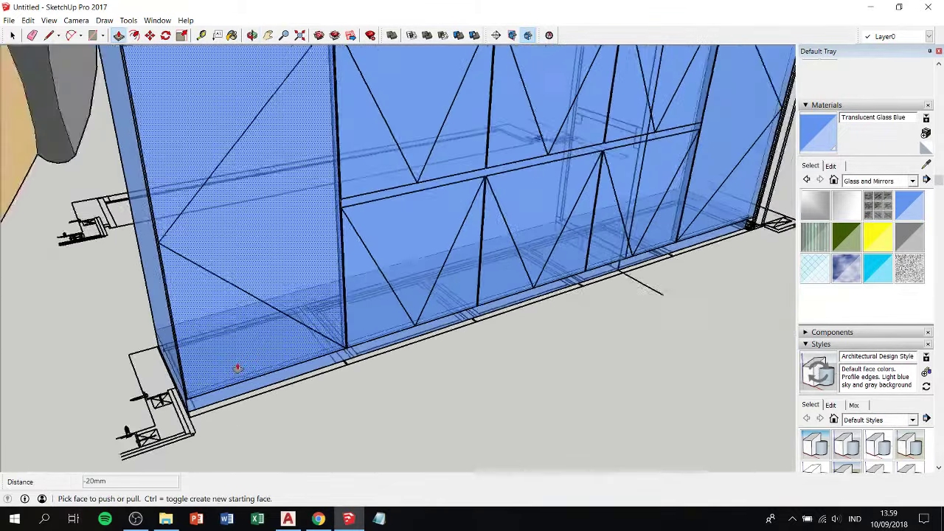
{"action": "scroll", "coordinate": [514, 397], "scroll_direction": "down", "scroll_amount": 2}
{"action": "key", "text": "space"}
{"action": "scroll", "coordinate": [519, 170], "scroll_direction": "up", "scroll_amount": 2}
{"action": "mouse_move", "coordinate": [519, 170]}
{"action": "middle_mouse_down", "text": "shift"}
{"action": "mouse_move", "coordinate": [337, 270]}
{"action": "mouse_move", "coordinate": [422, 211]}
{"action": "mouse_move", "coordinate": [172, 184]}
{"action": "mouse_move", "coordinate": [312, 268]}
{"action": "middle_mouse_up", "text": "shift"}
{"action": "scroll", "coordinate": [435, 209], "scroll_direction": "up", "scroll_amount": 2}
{"action": "scroll", "coordinate": [312, 268], "scroll_direction": "up", "scroll_amount": 2}
{"action": "scroll", "coordinate": [312, 267], "scroll_direction": "up", "scroll_amount": 2}
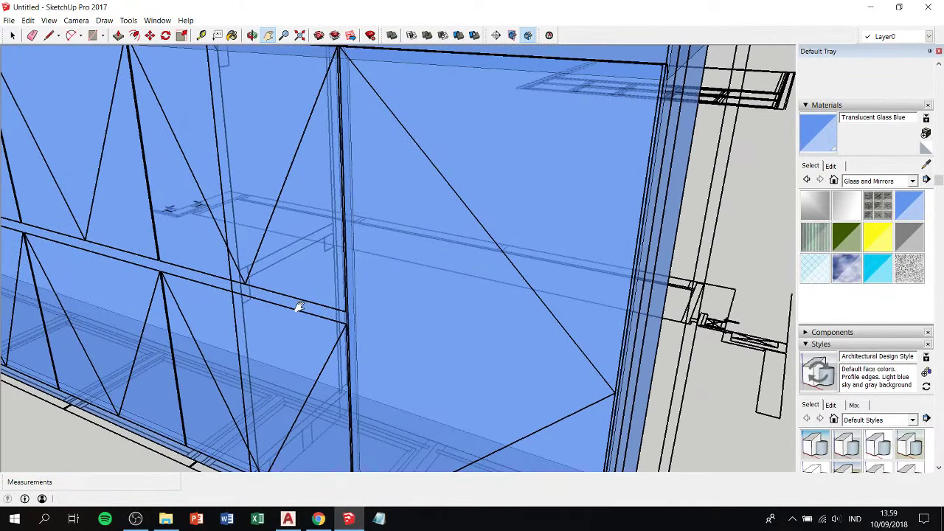
{"action": "key", "text": "space"}
{"action": "left_click", "coordinate": [300, 311]}
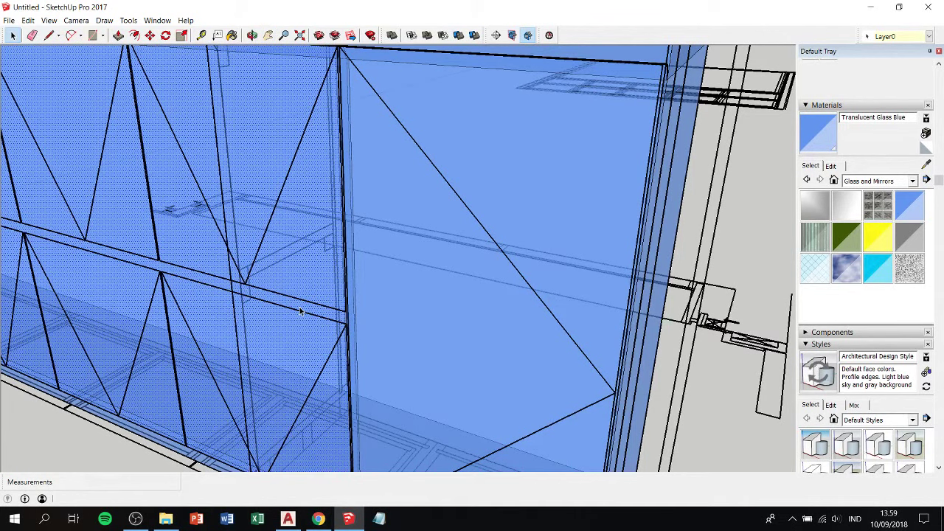
{"action": "mouse_move", "coordinate": [300, 312]}
{"action": "middle_mouse_down", "text": "shift"}
{"action": "mouse_move", "coordinate": [335, 261]}
{"action": "mouse_move", "coordinate": [583, 277]}
{"action": "middle_mouse_up", "text": "shift"}
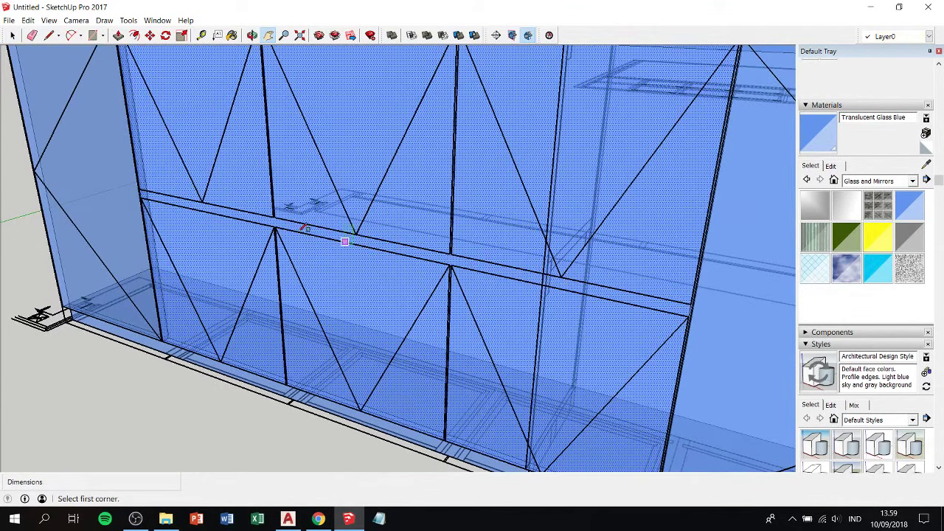
Draw a rectangle along the middle rail to form a rail strip.
{"action": "left_click", "coordinate": [693, 302]}
{"action": "scroll", "coordinate": [147, 181], "scroll_direction": "up", "scroll_amount": 3}
{"action": "scroll", "coordinate": [184, 165], "scroll_direction": "up", "scroll_amount": 2}
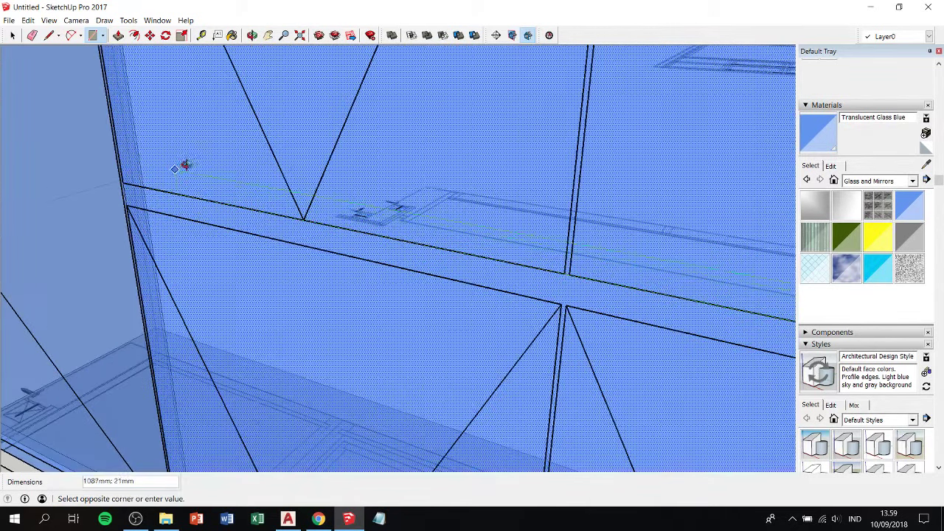
{"action": "middle_click_drag", "start_coordinate": [183, 165], "coordinate": [351, 119]}
{"action": "left_click", "coordinate": [80, 259]}
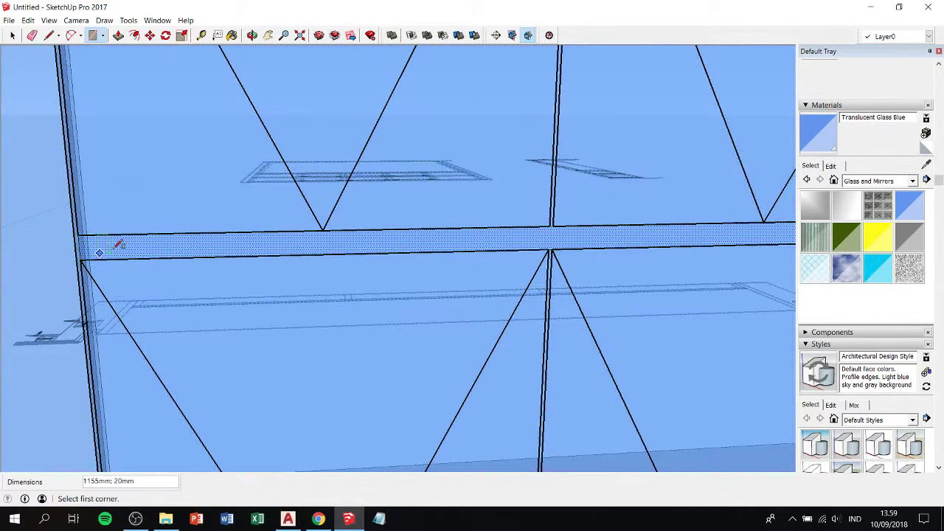
Push the new rail strip in by 20mm.
{"action": "key", "text": "space"}
{"action": "left_click", "coordinate": [141, 252]}
{"action": "key", "text": "p"}
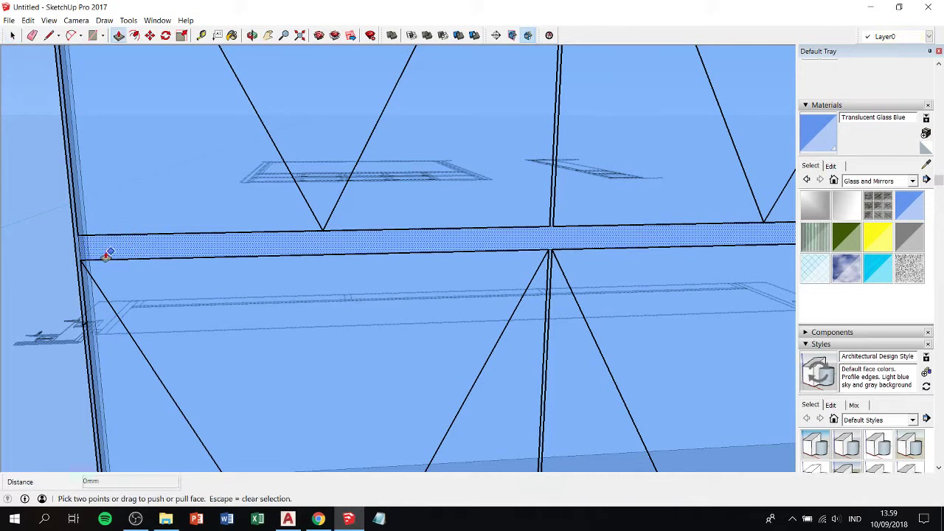
{"action": "left_click", "coordinate": [81, 260]}
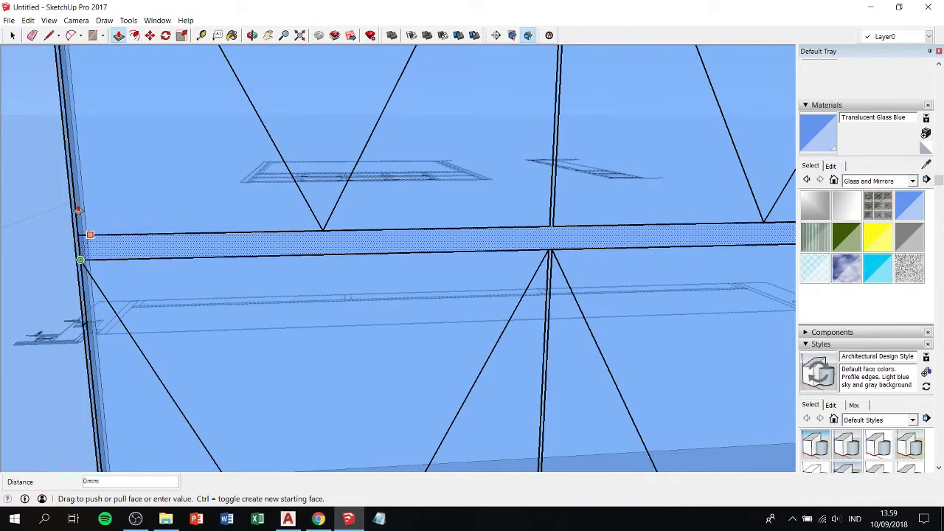
{"action": "left_click", "coordinate": [75, 159]}
Zoom and orbit to review the whole translucent blue glass counter.
{"action": "mouse_move", "coordinate": [74, 159]}
{"action": "middle_mouse_down"}
{"action": "mouse_move", "coordinate": [147, 220]}
{"action": "mouse_move", "coordinate": [251, 267]}
{"action": "mouse_move", "coordinate": [150, 295]}
{"action": "middle_mouse_up"}
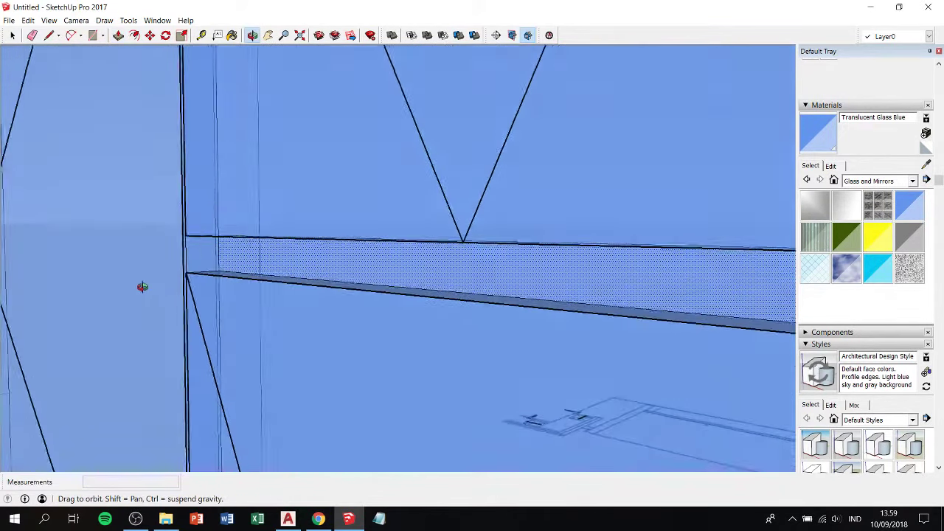
{"action": "scroll", "coordinate": [289, 270], "scroll_direction": "down", "scroll_amount": 3}
{"action": "scroll", "coordinate": [396, 273], "scroll_direction": "down", "scroll_amount": 5}
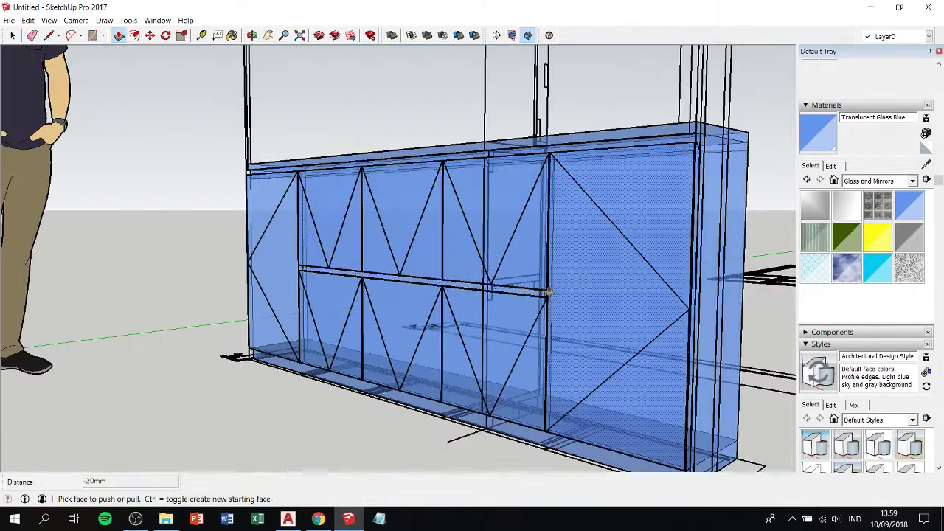
{"action": "scroll", "coordinate": [530, 289], "scroll_direction": "up", "scroll_amount": 3}
{"action": "scroll", "coordinate": [530, 289], "scroll_direction": "up", "scroll_amount": 3}
{"action": "scroll", "coordinate": [474, 287], "scroll_direction": "up", "scroll_amount": 3}
{"action": "mouse_move", "coordinate": [447, 312]}
{"action": "middle_mouse_down"}
{"action": "mouse_move", "coordinate": [386, 284]}
{"action": "mouse_move", "coordinate": [317, 271]}
{"action": "mouse_move", "coordinate": [448, 310]}
{"action": "middle_mouse_up"}
{"action": "scroll", "coordinate": [491, 352], "scroll_direction": "down", "scroll_amount": 2}
{"action": "scroll", "coordinate": [483, 331], "scroll_direction": "down", "scroll_amount": 3}
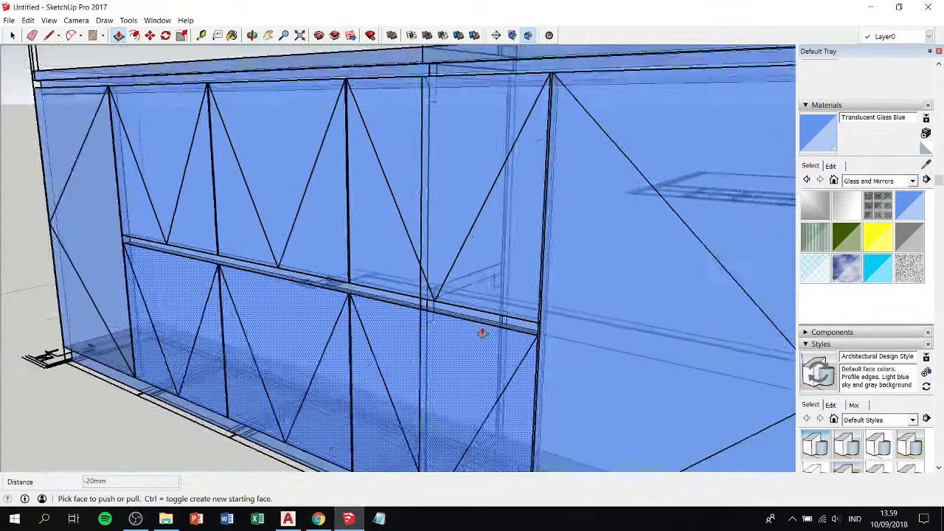
{"action": "scroll", "coordinate": [482, 332], "scroll_direction": "down", "scroll_amount": 3}
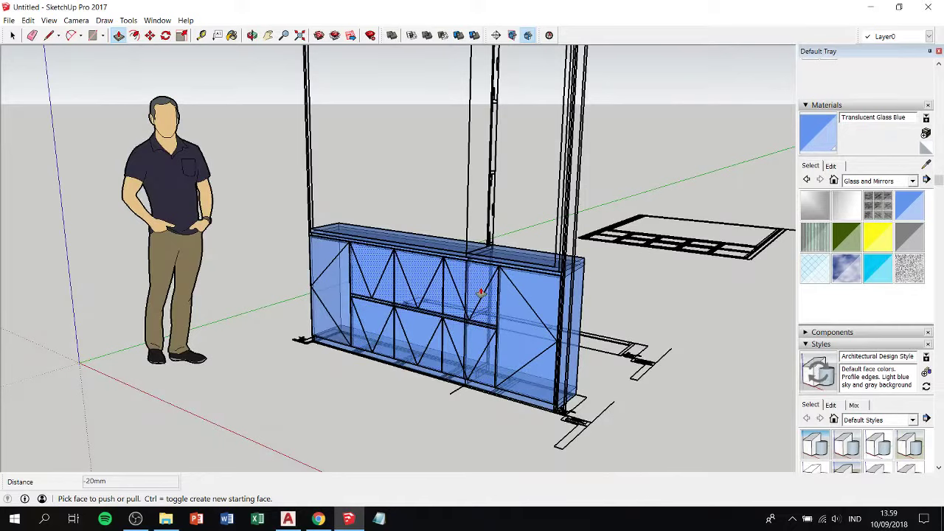
{"action": "scroll", "coordinate": [480, 292], "scroll_direction": "up", "scroll_amount": 2}
{"action": "scroll", "coordinate": [498, 331], "scroll_direction": "up", "scroll_amount": 1}
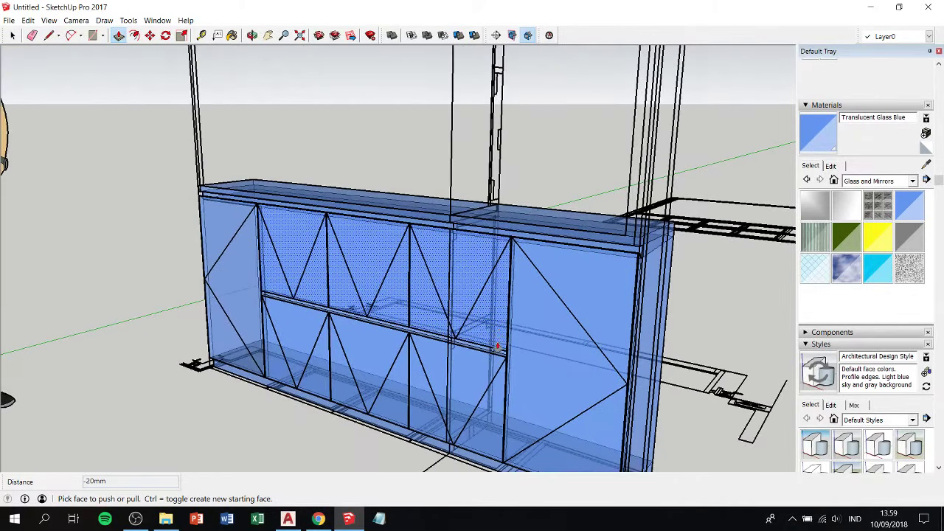
{"action": "scroll", "coordinate": [497, 346], "scroll_direction": "up", "scroll_amount": 1}
{"action": "scroll", "coordinate": [497, 351], "scroll_direction": "up", "scroll_amount": 1}
{"action": "scroll", "coordinate": [497, 357], "scroll_direction": "down", "scroll_amount": 3}
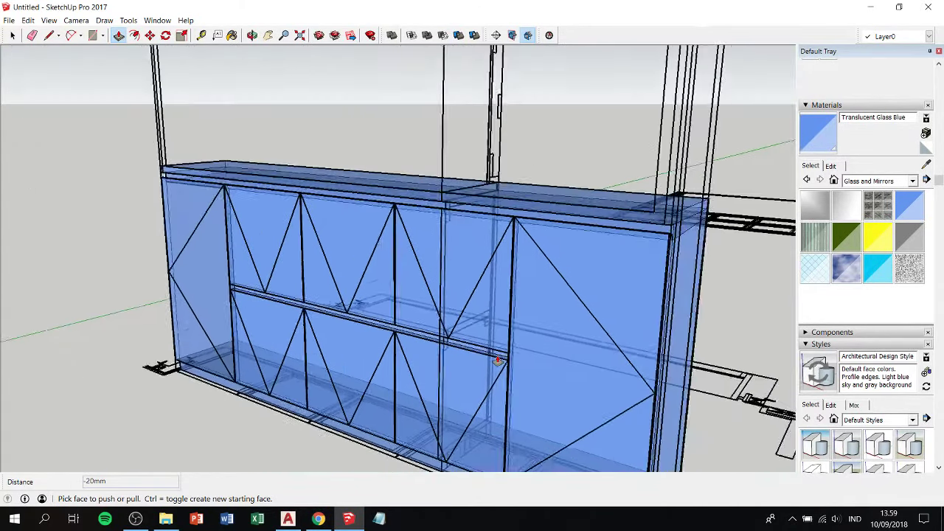
{"action": "scroll", "coordinate": [498, 358], "scroll_direction": "down", "scroll_amount": 2}
{"action": "middle_click_drag", "start_coordinate": [520, 302], "coordinate": [487, 300], "text": "shift"}
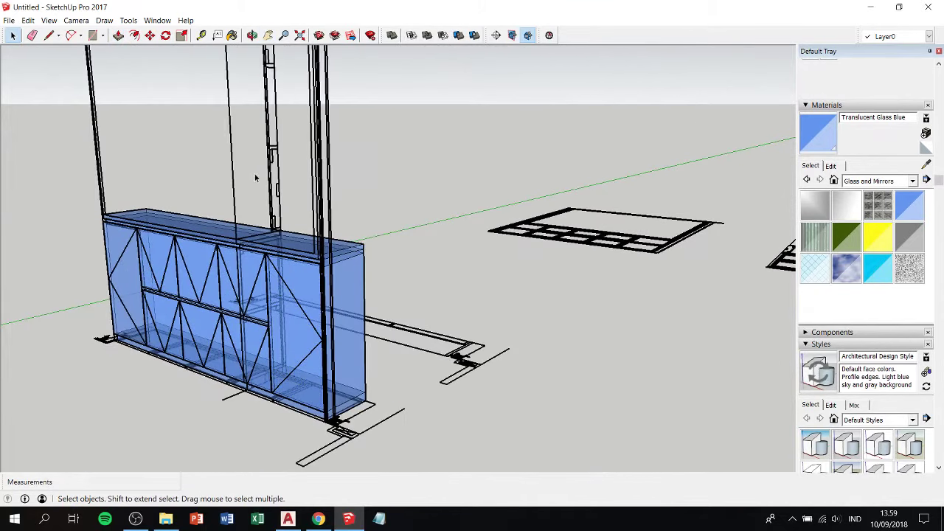
Slide the tall vertical frame further along the red axis.
{"action": "left_click", "coordinate": [270, 99]}
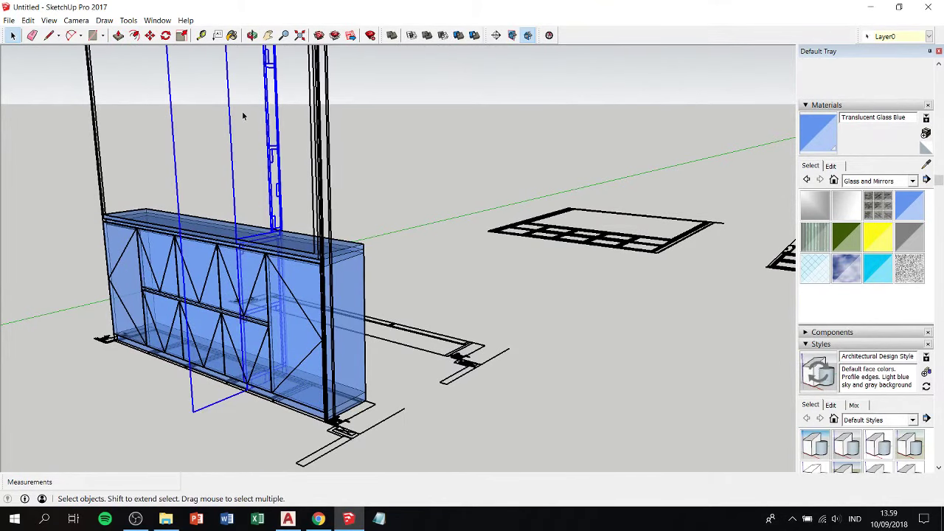
{"action": "left_click", "coordinate": [420, 239]}
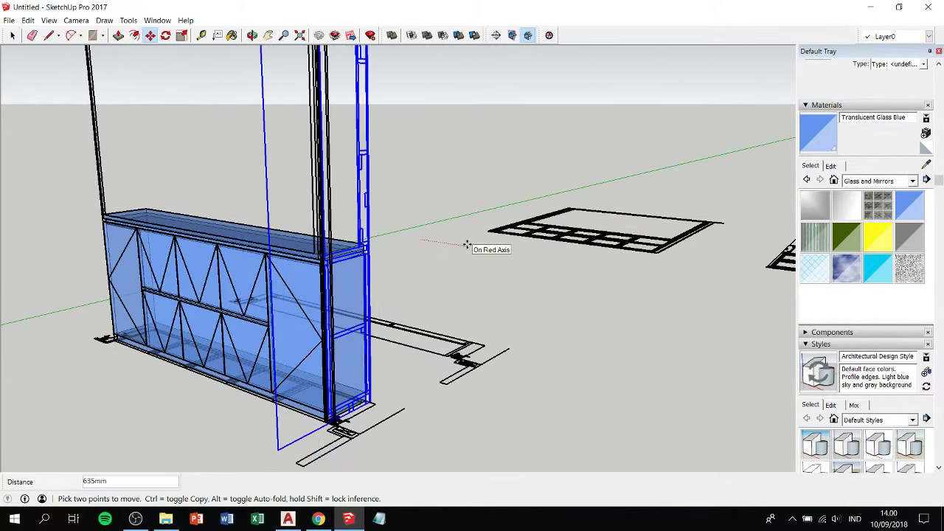
{"action": "left_click", "coordinate": [456, 243]}
{"action": "key", "text": "space"}
{"action": "left_click", "coordinate": [502, 299]}
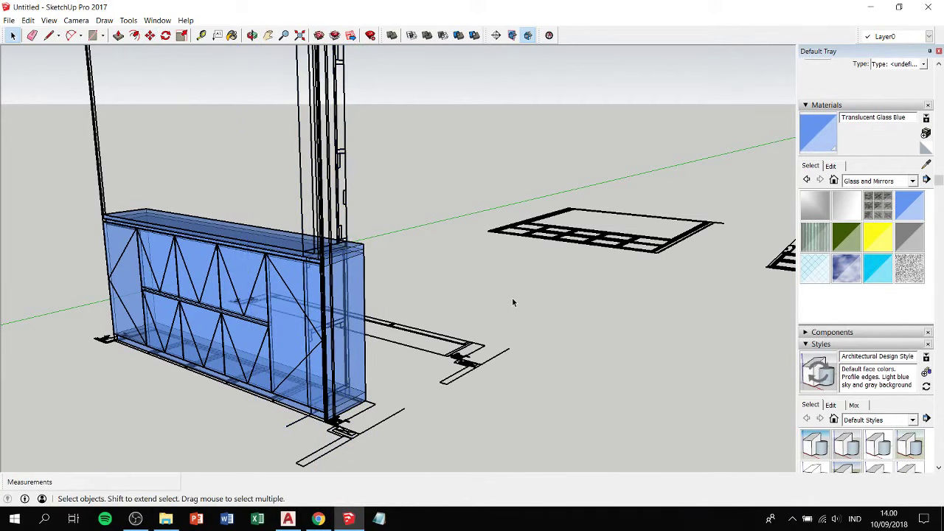
{"action": "left_click_drag", "start_coordinate": [642, 281], "coordinate": [268, 287]}
{"action": "mouse_move", "coordinate": [267, 287]}
{"action": "middle_mouse_down"}
{"action": "mouse_move", "coordinate": [421, 274]}
{"action": "mouse_move", "coordinate": [426, 392]}
{"action": "mouse_move", "coordinate": [322, 113]}
{"action": "middle_mouse_up"}
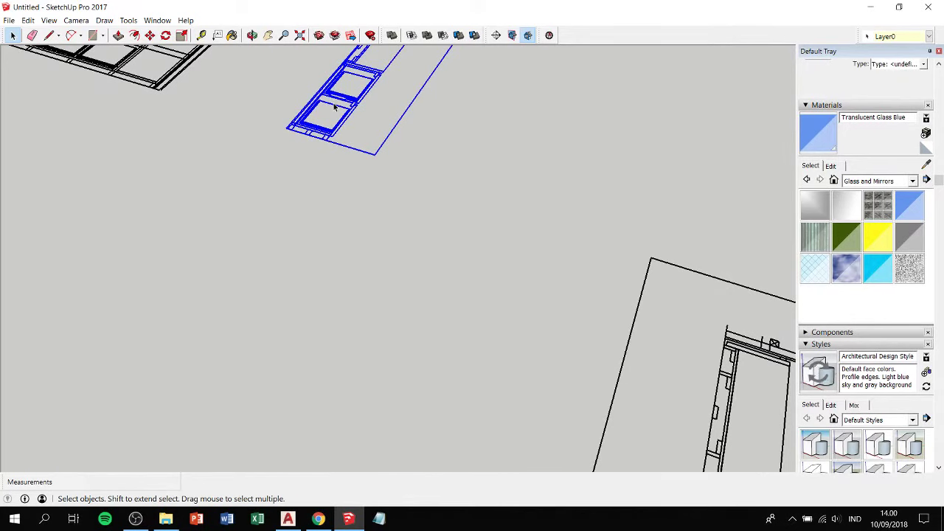
Stand the flat window frame upright with two 90° rotations about its corner.
{"action": "key", "text": "q"}
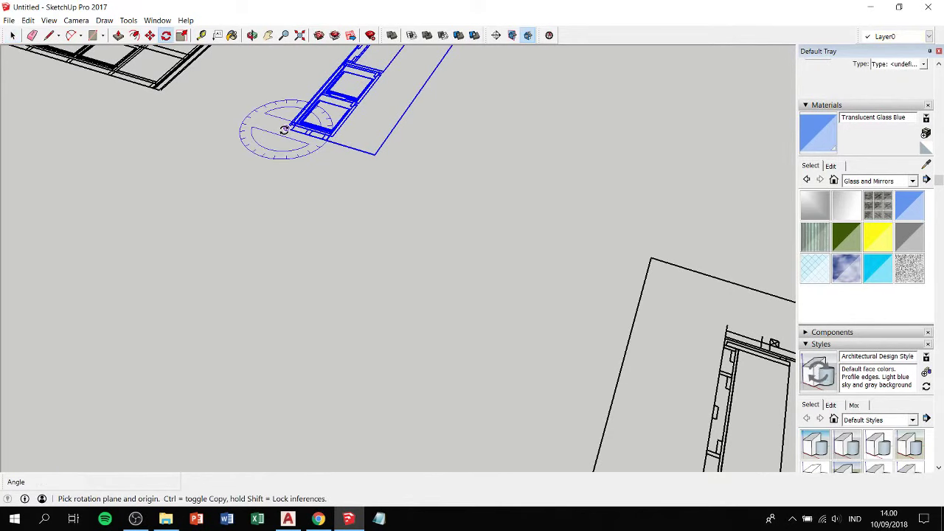
{"action": "key", "text": "space"}
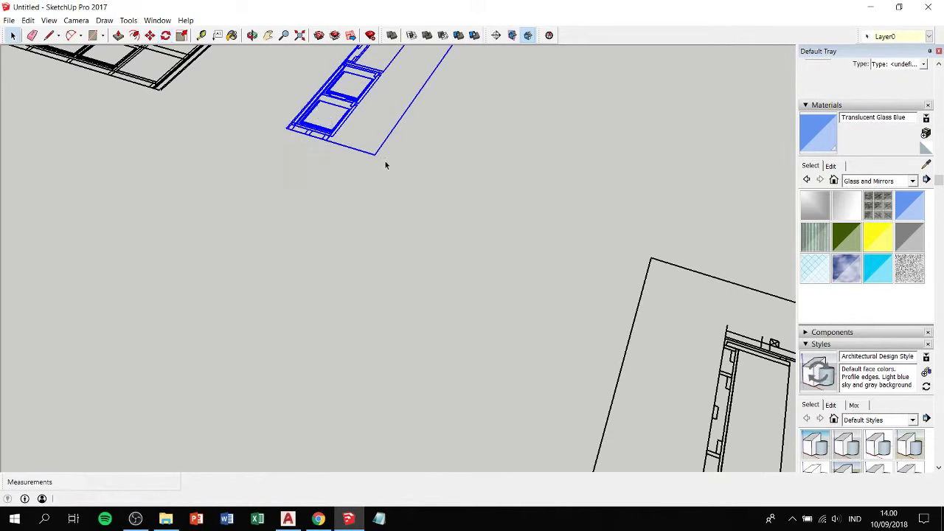
{"action": "key", "text": "q"}
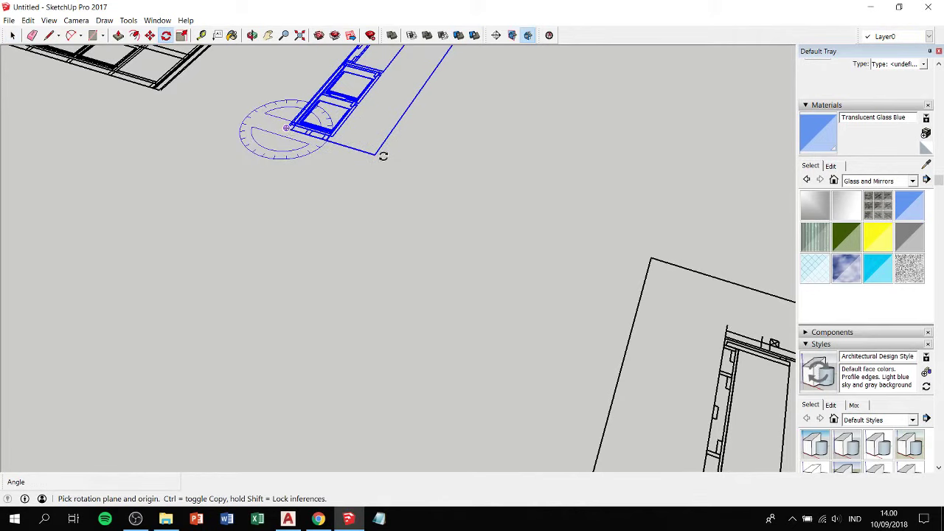
{"action": "left_click", "coordinate": [340, 65]}
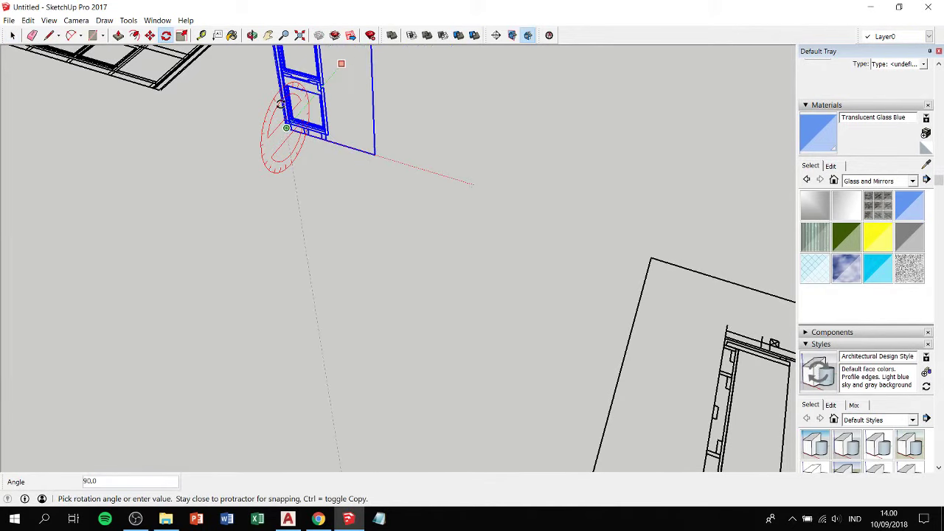
{"action": "left_click", "coordinate": [280, 104]}
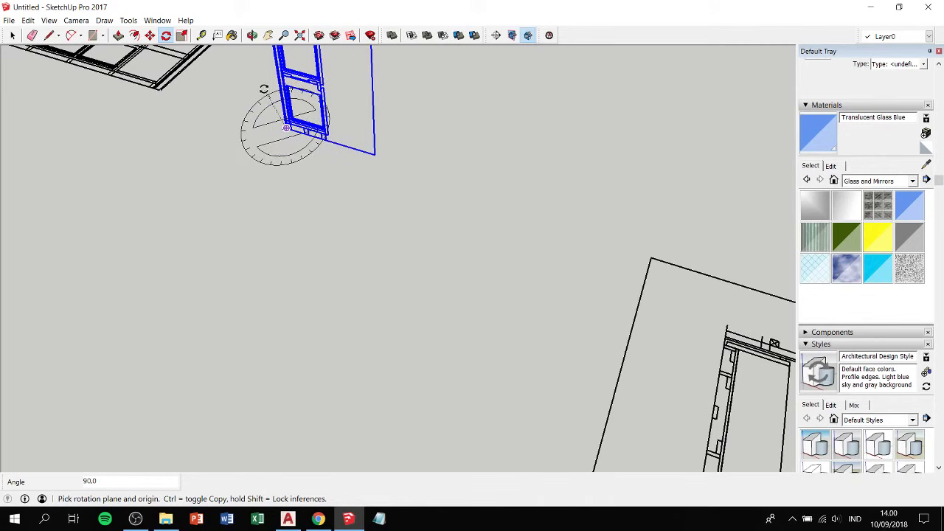
{"action": "left_click", "coordinate": [374, 155]}
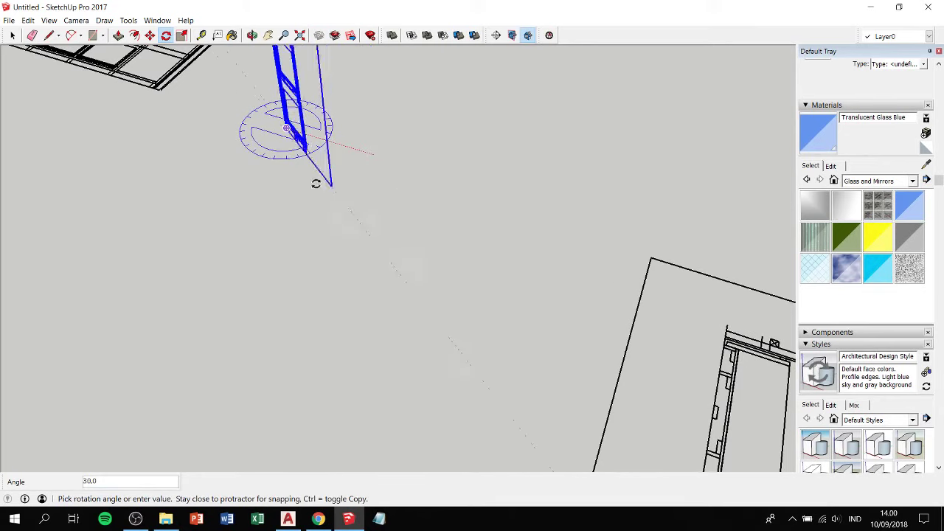
{"action": "left_click", "coordinate": [246, 182]}
Carry the window frame to the counter and snap it against the glass front.
{"action": "key", "text": "m"}
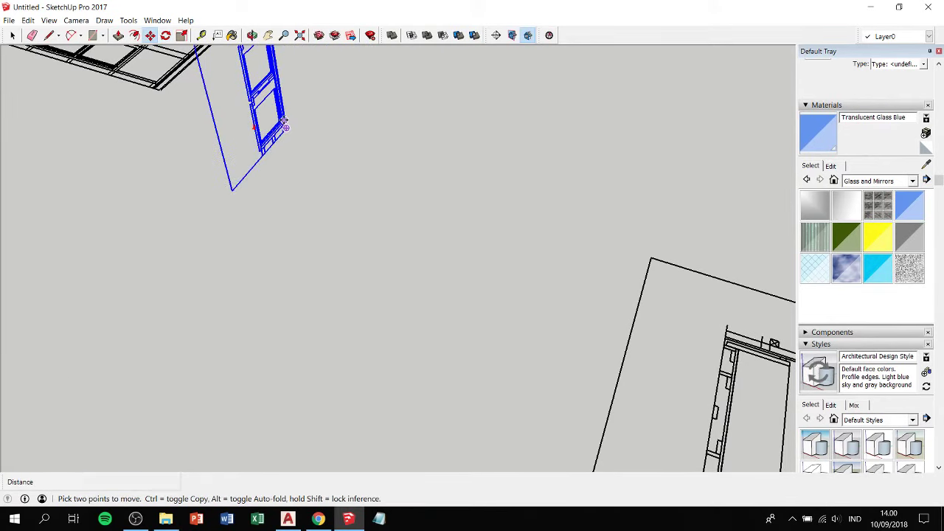
{"action": "left_click", "coordinate": [288, 130]}
{"action": "scroll", "coordinate": [98, 256], "scroll_direction": "down", "scroll_amount": 5}
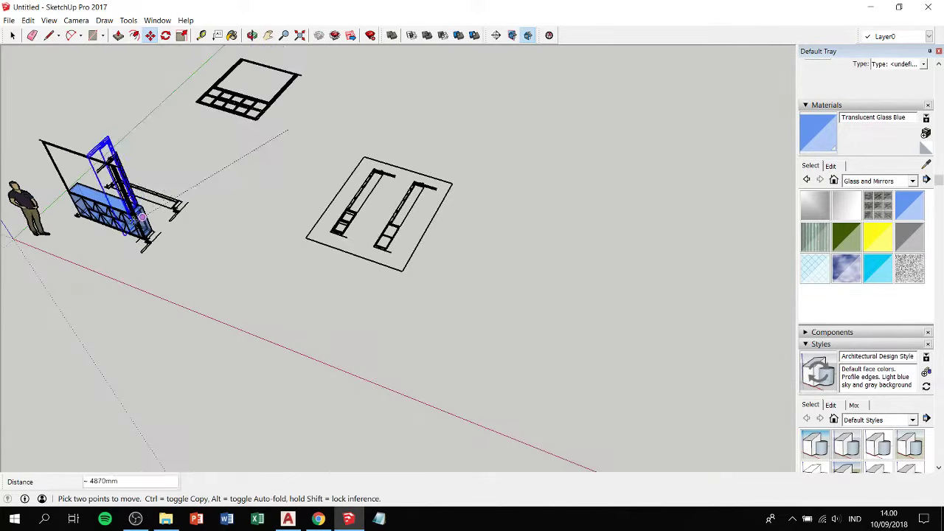
{"action": "scroll", "coordinate": [98, 257], "scroll_direction": "up", "scroll_amount": 2}
{"action": "scroll", "coordinate": [98, 257], "scroll_direction": "up", "scroll_amount": 2}
{"action": "mouse_move", "coordinate": [109, 219]}
{"action": "middle_mouse_down"}
{"action": "mouse_move", "coordinate": [247, 150]}
{"action": "mouse_move", "coordinate": [500, 221]}
{"action": "mouse_move", "coordinate": [546, 211]}
{"action": "middle_mouse_up"}
{"action": "scroll", "coordinate": [512, 204], "scroll_direction": "up", "scroll_amount": 5}
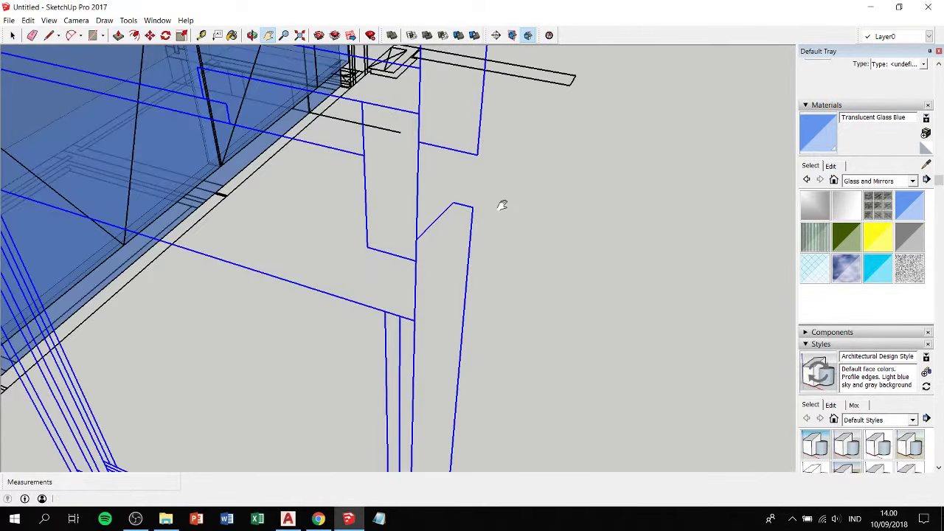
{"action": "scroll", "coordinate": [502, 205], "scroll_direction": "down", "scroll_amount": 2}
{"action": "key", "text": "m"}
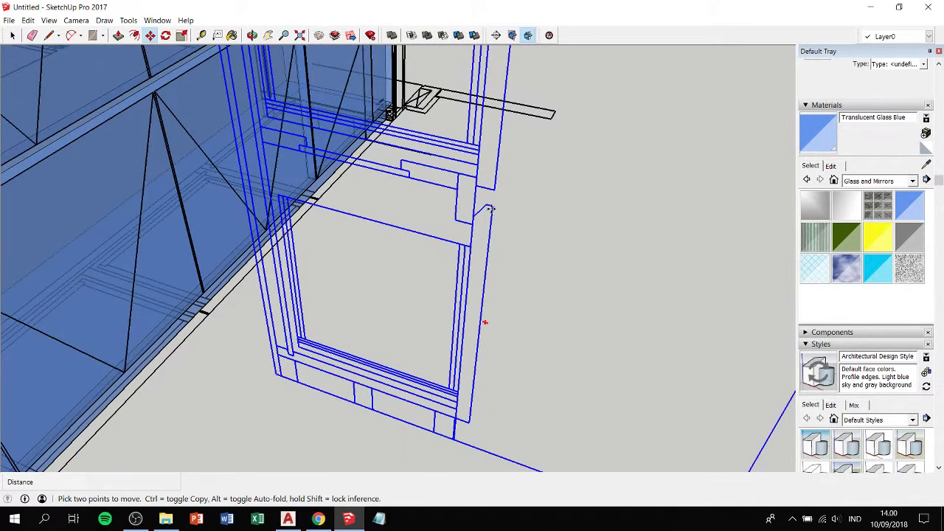
{"action": "left_click", "coordinate": [491, 210]}
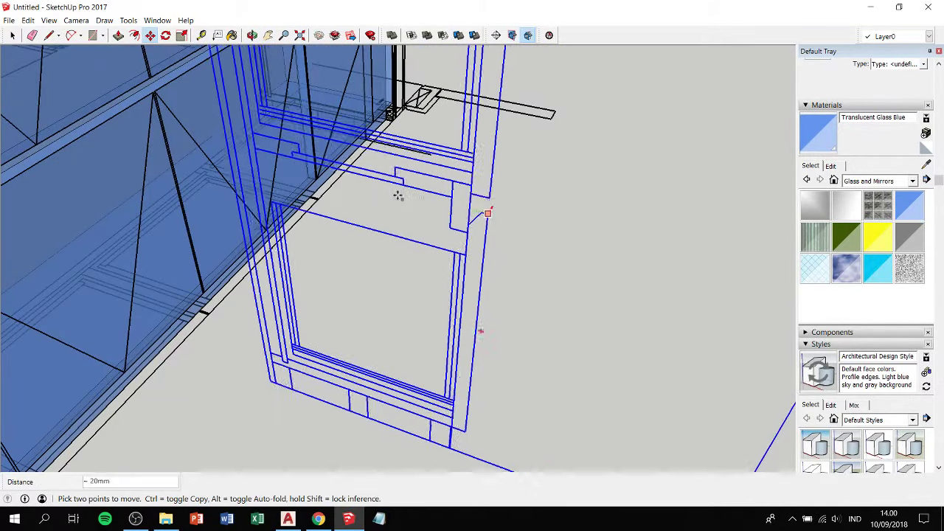
{"action": "left_click", "coordinate": [118, 112]}
Select the counter's rail face and begin pushing it in with Push/Pull.
{"action": "key", "text": "h"}
{"action": "scroll", "coordinate": [196, 152], "scroll_direction": "up", "scroll_amount": 2}
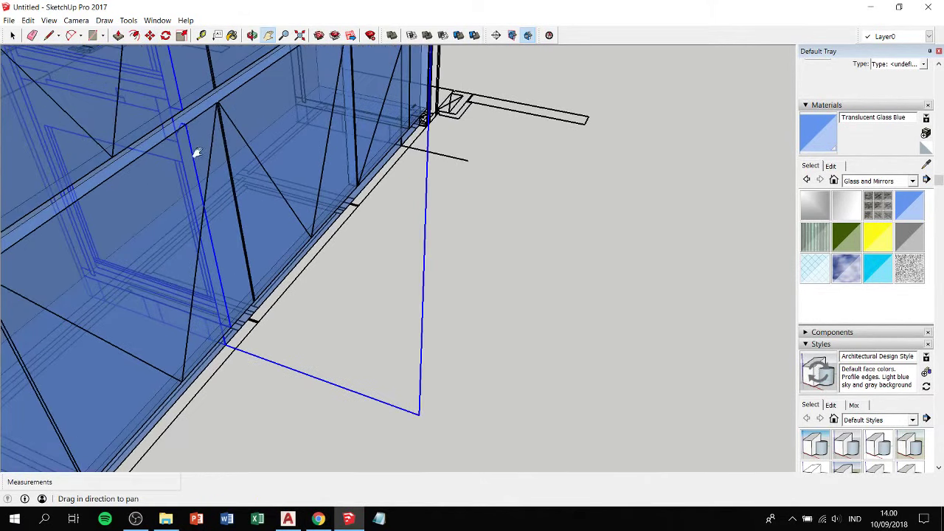
{"action": "scroll", "coordinate": [183, 118], "scroll_direction": "up", "scroll_amount": 2}
{"action": "scroll", "coordinate": [185, 118], "scroll_direction": "up", "scroll_amount": 2}
{"action": "scroll", "coordinate": [182, 118], "scroll_direction": "down", "scroll_amount": 1}
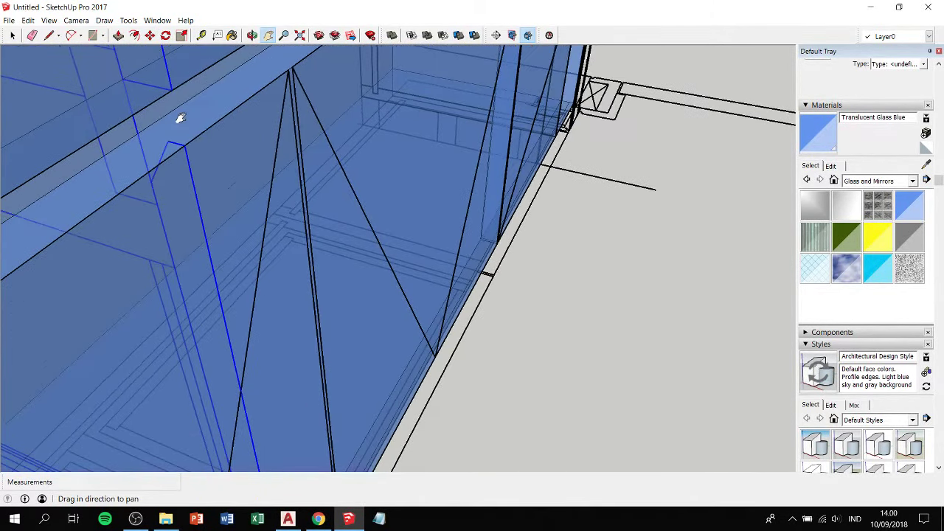
{"action": "scroll", "coordinate": [215, 148], "scroll_direction": "down", "scroll_amount": 1}
{"action": "key", "text": "space"}
{"action": "left_click", "coordinate": [227, 146]}
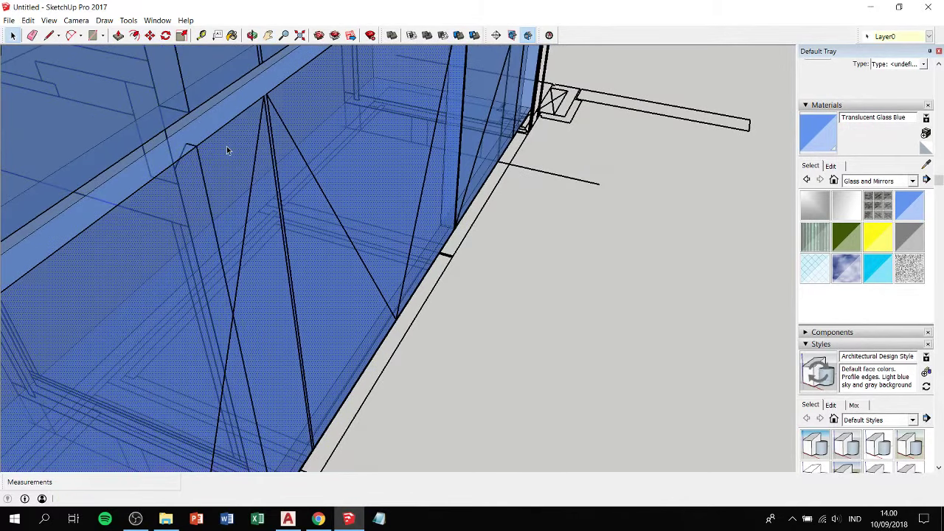
{"action": "key", "text": "p"}
{"action": "left_click", "coordinate": [214, 147]}
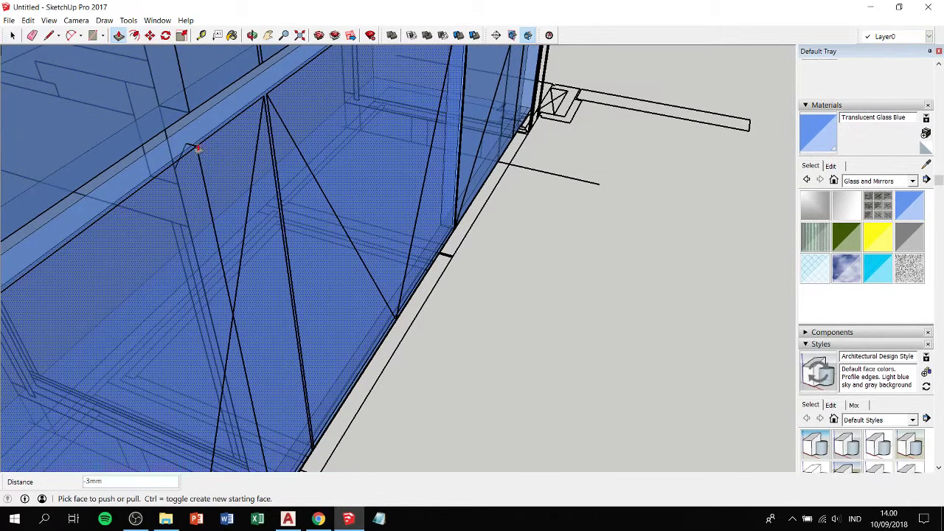
{"action": "left_click", "coordinate": [243, 169]}
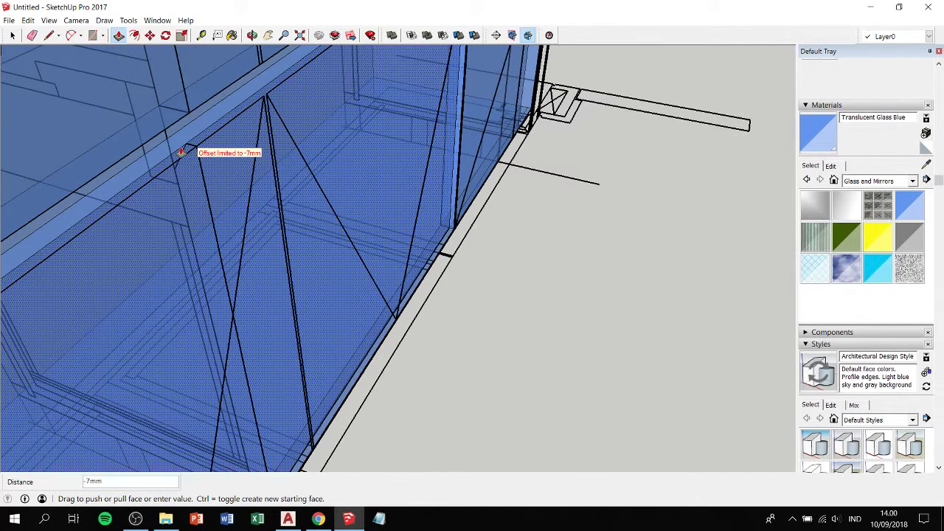
Push the rail face in 7mm, then lower the beam by 20mm.
{"action": "left_click", "coordinate": [182, 150]}
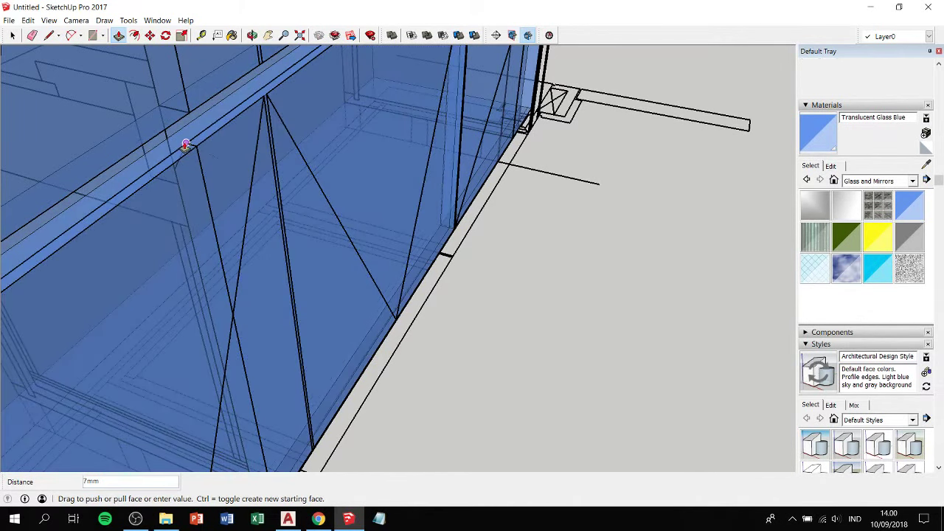
{"action": "key", "text": "space"}
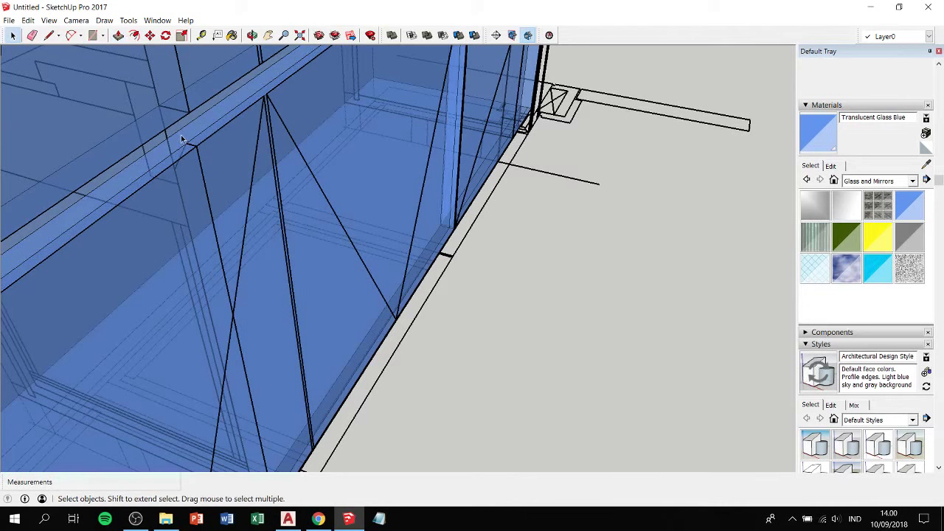
{"action": "key", "text": "m"}
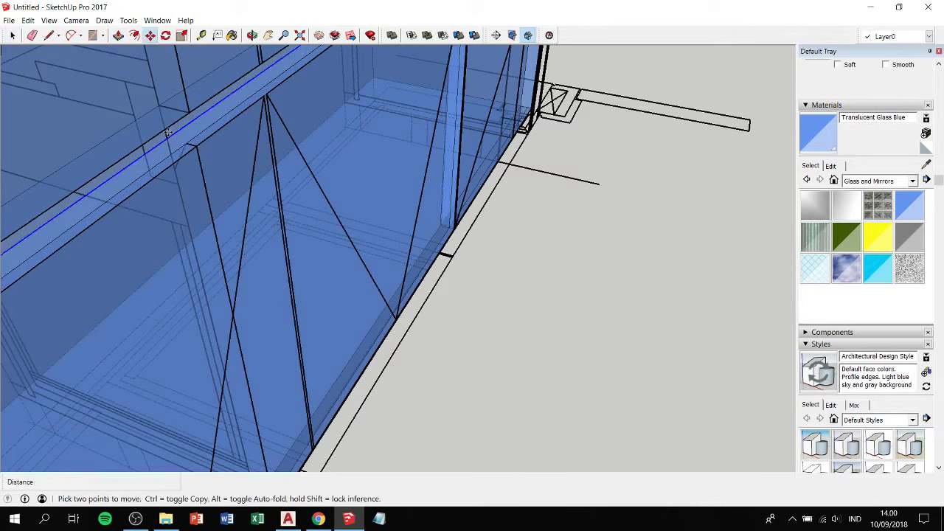
{"action": "left_click", "coordinate": [167, 137]}
{"action": "type", "text": "20"}
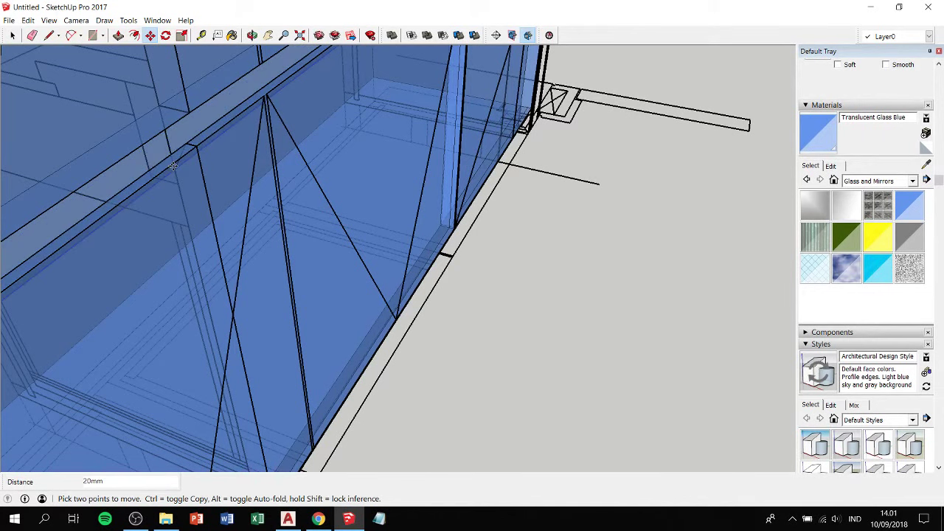
{"action": "left_click", "coordinate": [190, 151]}
{"action": "middle_click_drag", "start_coordinate": [190, 151], "coordinate": [129, 175]}
{"action": "key", "text": "space"}
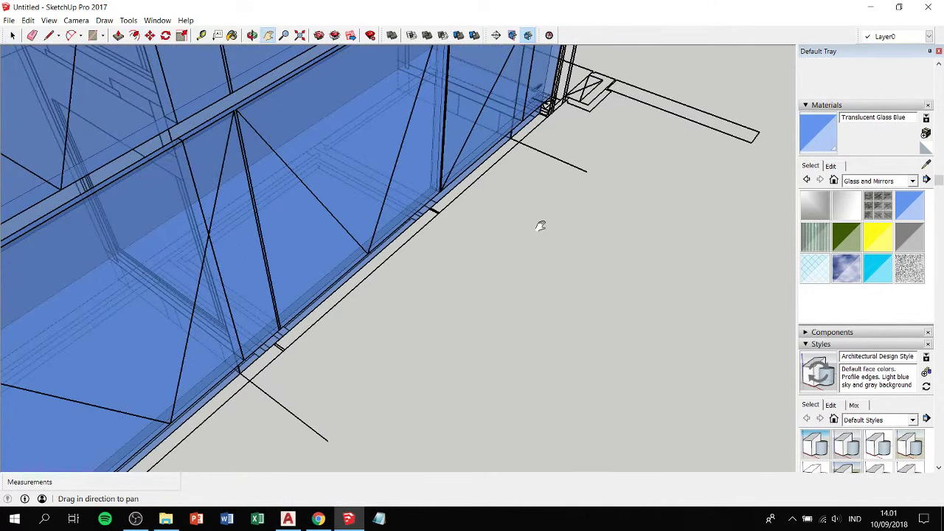
Select the narrow vertical mullion face and start pushing it inward.
{"action": "mouse_move", "coordinate": [545, 268]}
{"action": "middle_mouse_down"}
{"action": "mouse_move", "coordinate": [498, 295]}
{"action": "mouse_move", "coordinate": [411, 217]}
{"action": "mouse_move", "coordinate": [371, 228]}
{"action": "mouse_move", "coordinate": [354, 263]}
{"action": "mouse_move", "coordinate": [320, 291]}
{"action": "middle_mouse_up"}
{"action": "scroll", "coordinate": [344, 151], "scroll_direction": "up", "scroll_amount": 3}
{"action": "scroll", "coordinate": [343, 141], "scroll_direction": "up", "scroll_amount": 2}
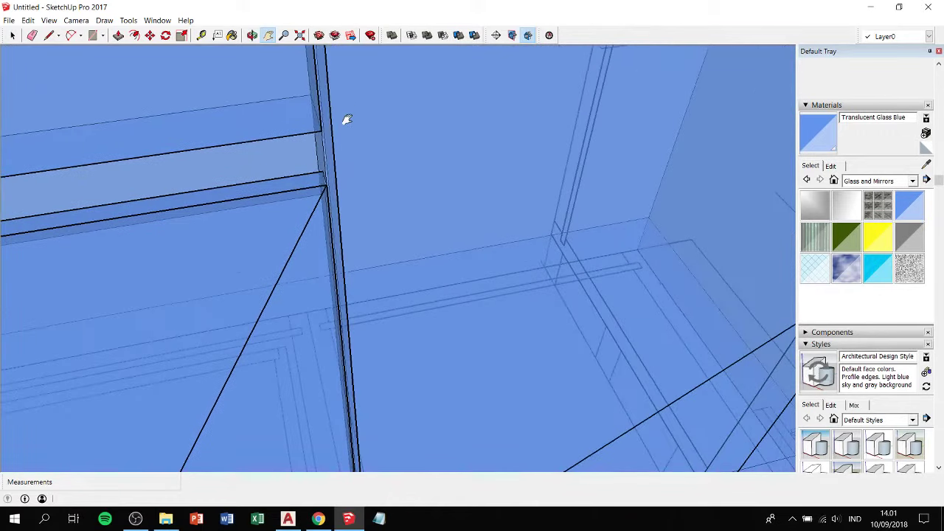
{"action": "scroll", "coordinate": [329, 154], "scroll_direction": "up", "scroll_amount": 1}
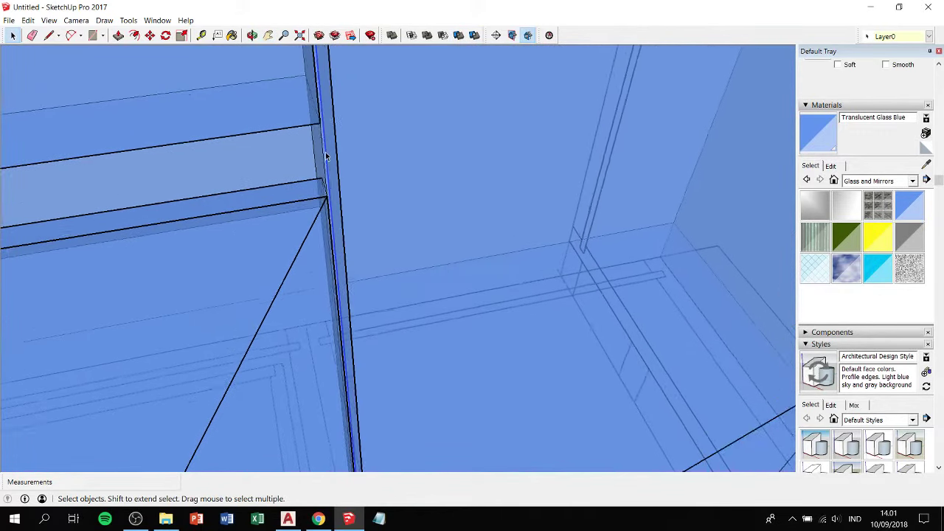
{"action": "scroll", "coordinate": [327, 156], "scroll_direction": "up", "scroll_amount": 1}
{"action": "left_click", "coordinate": [332, 129]}
{"action": "mouse_move", "coordinate": [327, 162]}
{"action": "middle_mouse_down"}
{"action": "mouse_move", "coordinate": [270, 154]}
{"action": "mouse_move", "coordinate": [474, 55]}
{"action": "middle_mouse_up"}
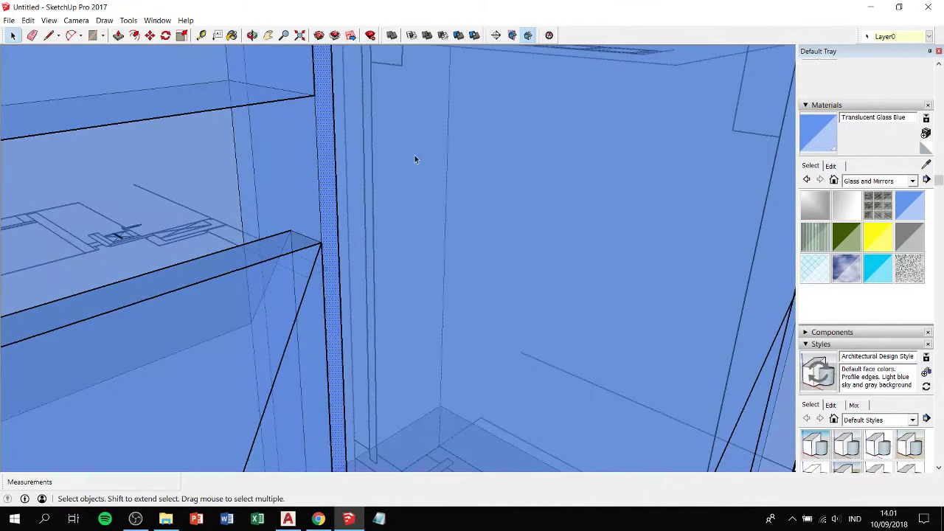
{"action": "key", "text": "p"}
{"action": "left_click", "coordinate": [321, 149]}
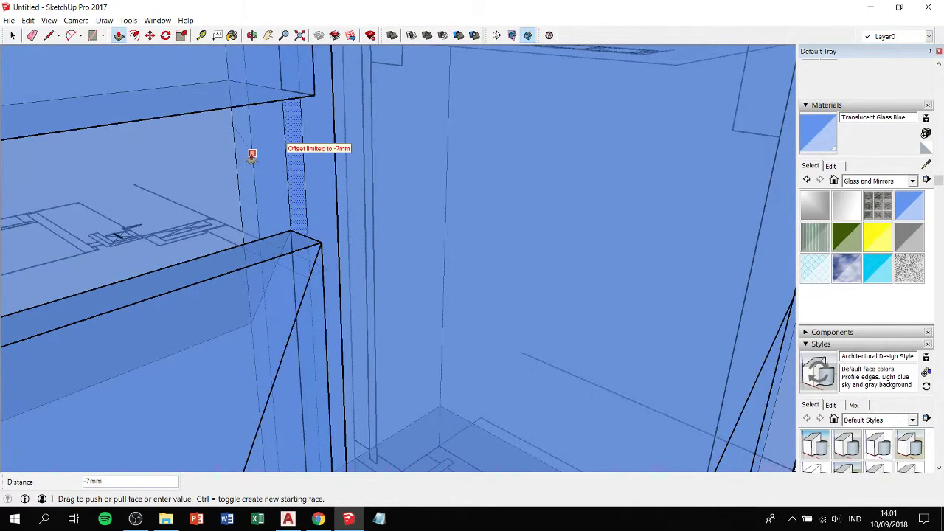
{"action": "scroll", "coordinate": [252, 157], "scroll_direction": "down", "scroll_amount": 2}
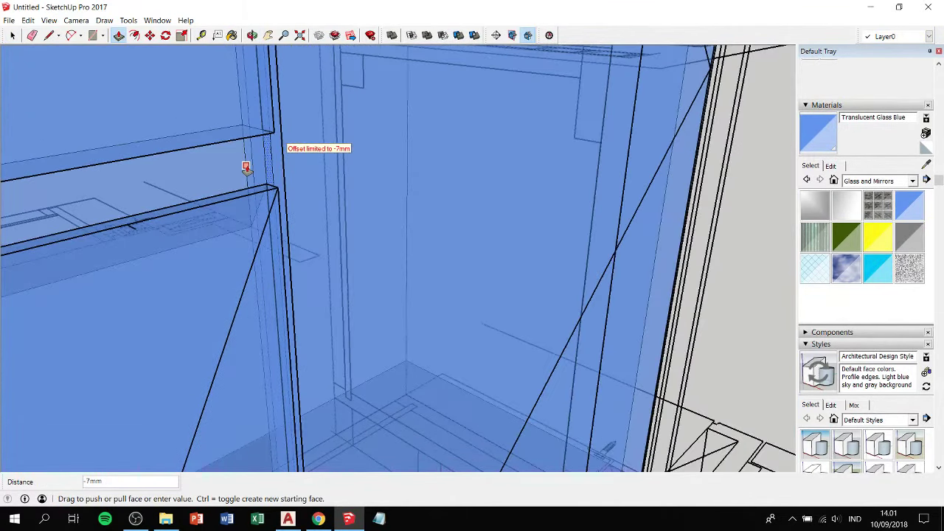
{"action": "scroll", "coordinate": [246, 168], "scroll_direction": "down", "scroll_amount": 2}
Commit the 7mm mullion push and select the narrow glass column face.
{"action": "left_click", "coordinate": [219, 175]}
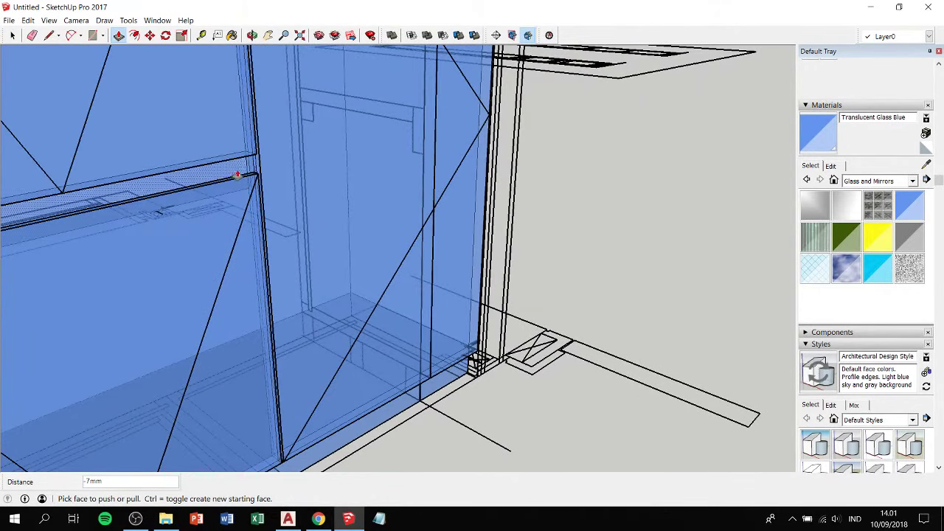
{"action": "mouse_move", "coordinate": [219, 175]}
{"action": "middle_mouse_down"}
{"action": "mouse_move", "coordinate": [327, 157]}
{"action": "mouse_move", "coordinate": [396, 133]}
{"action": "mouse_move", "coordinate": [372, 149]}
{"action": "mouse_move", "coordinate": [308, 147]}
{"action": "middle_mouse_up"}
{"action": "left_click", "coordinate": [260, 158]}
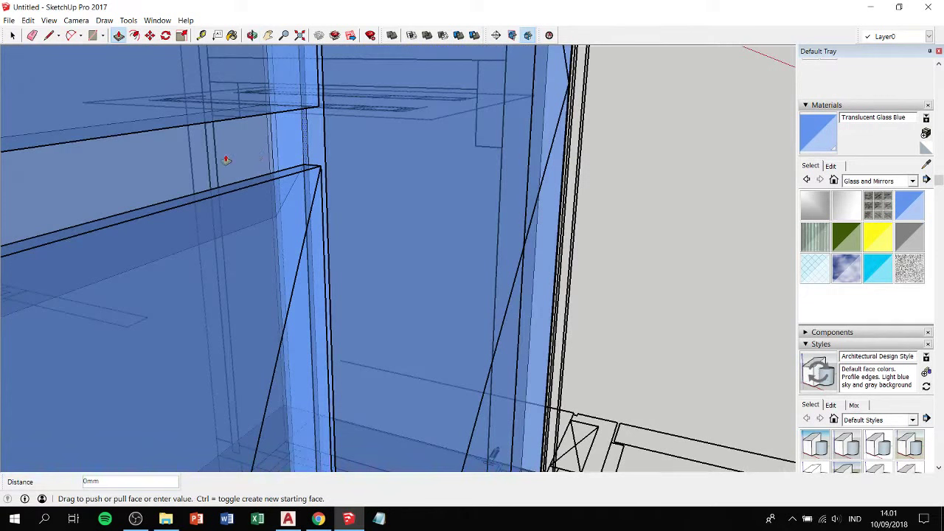
{"action": "left_click", "coordinate": [270, 123]}
{"action": "left_click", "coordinate": [307, 127]}
{"action": "mouse_move", "coordinate": [326, 150]}
{"action": "middle_mouse_down"}
{"action": "mouse_move", "coordinate": [407, 170]}
{"action": "mouse_move", "coordinate": [169, 229]}
{"action": "mouse_move", "coordinate": [499, 150]}
{"action": "middle_mouse_up"}
{"action": "key", "text": "space"}
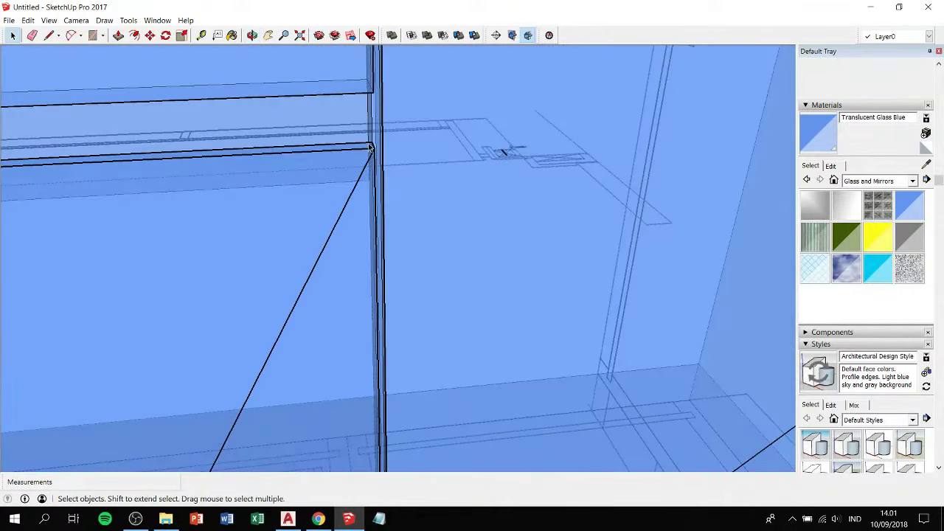
{"action": "middle_click_drag", "start_coordinate": [360, 119], "coordinate": [376, 103]}
{"action": "left_click", "coordinate": [376, 100]}
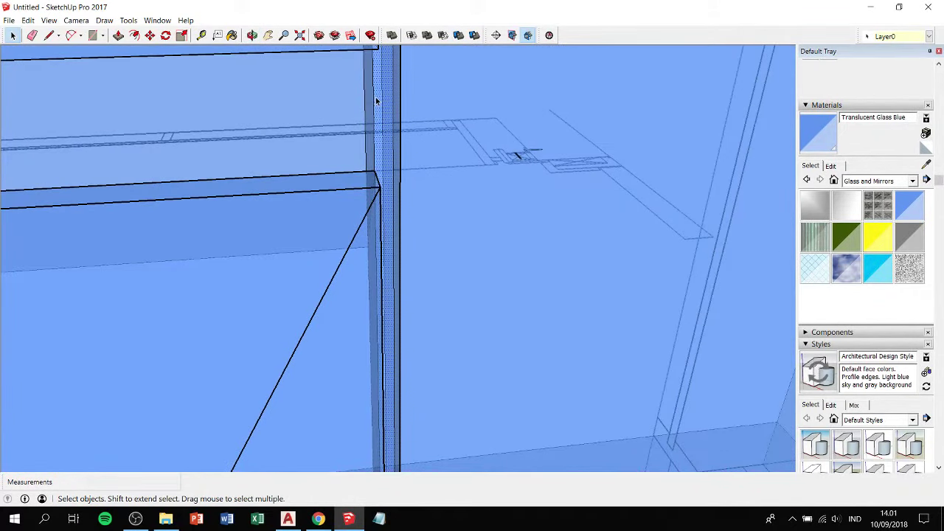
{"action": "middle_click_drag", "start_coordinate": [414, 135], "coordinate": [362, 133]}
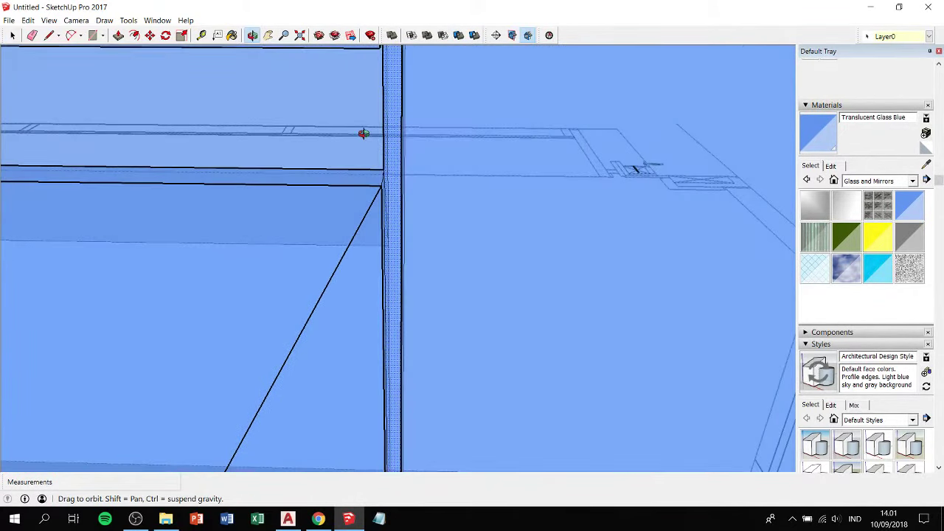
Push the glass column face out 13mm.
{"action": "key", "text": "p"}
{"action": "left_click", "coordinate": [387, 171]}
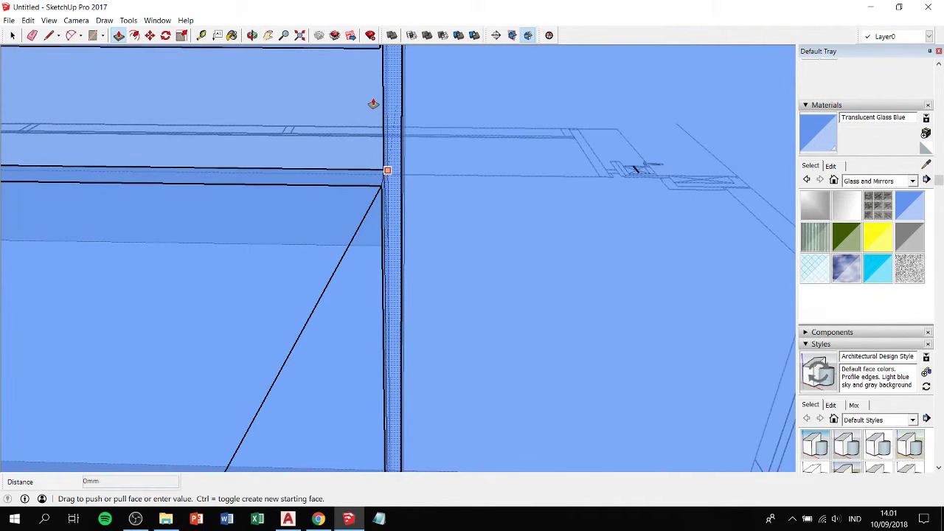
{"action": "mouse_move", "coordinate": [373, 104]}
{"action": "middle_mouse_down"}
{"action": "mouse_move", "coordinate": [428, 128]}
{"action": "mouse_move", "coordinate": [580, 135]}
{"action": "middle_mouse_up"}
{"action": "key", "text": "space"}
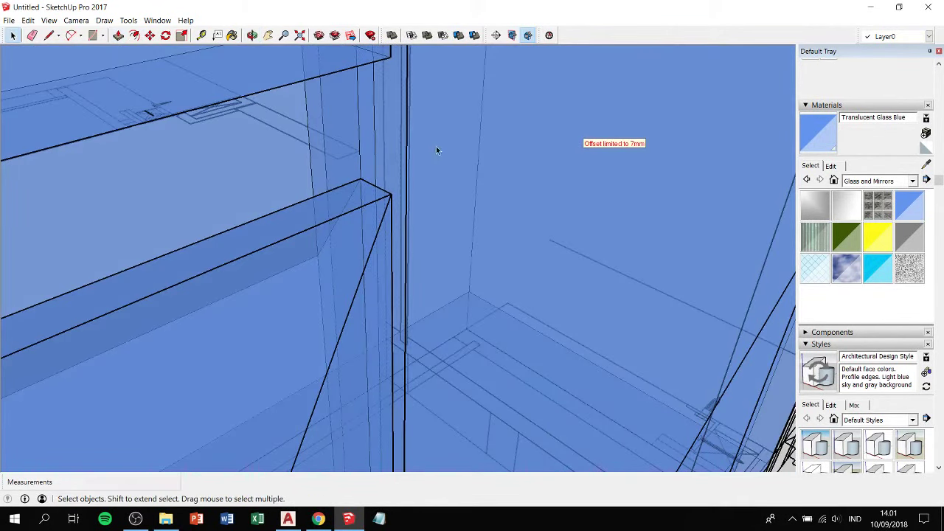
{"action": "mouse_move", "coordinate": [388, 145]}
{"action": "middle_mouse_down"}
{"action": "mouse_move", "coordinate": [472, 175]}
{"action": "mouse_move", "coordinate": [399, 157]}
{"action": "middle_mouse_up"}
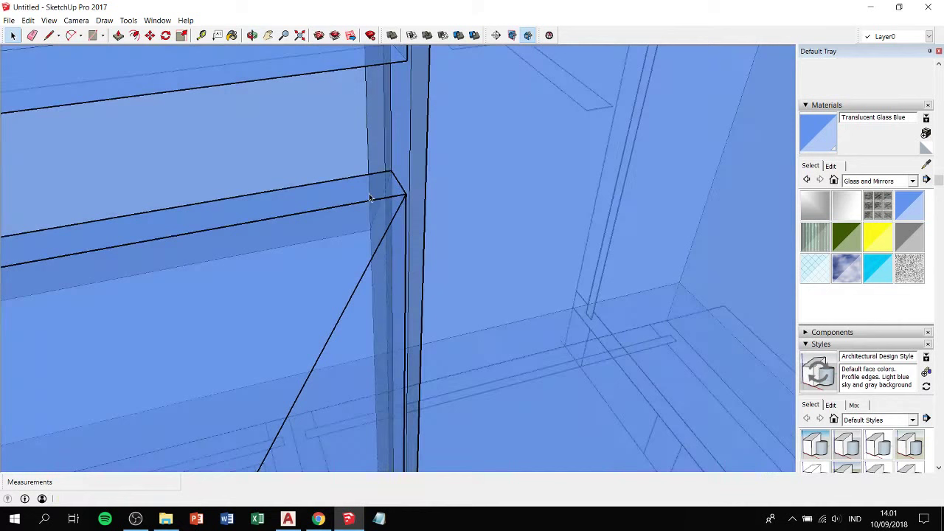
{"action": "key", "text": "p"}
{"action": "left_click", "coordinate": [398, 160]}
{"action": "left_click", "coordinate": [314, 145]}
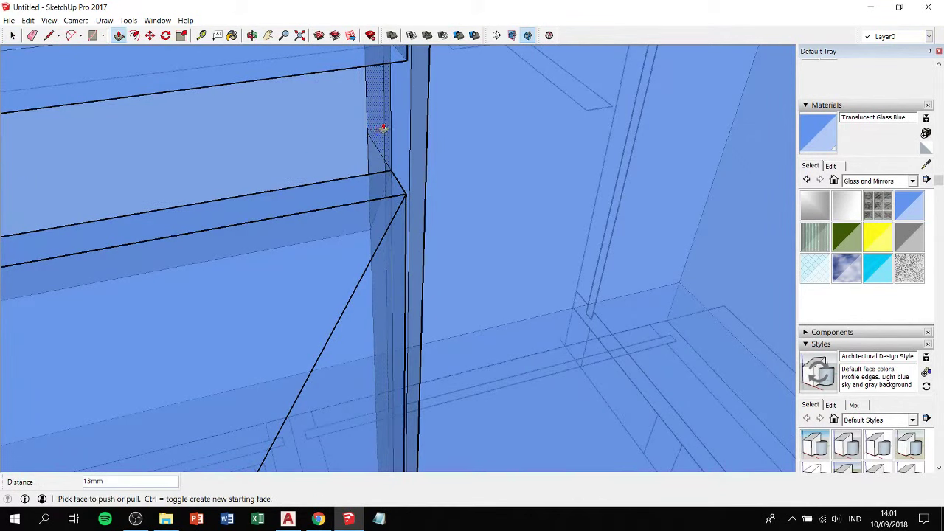
Delete the stray vertical edge on the column so its faces merge.
{"action": "key", "text": "space"}
{"action": "key", "text": "Delete"}
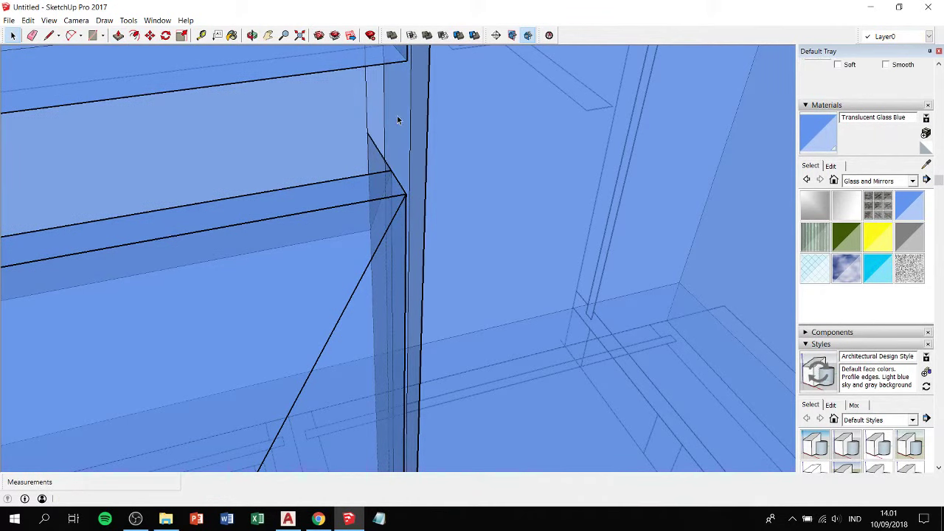
{"action": "left_click", "coordinate": [413, 127]}
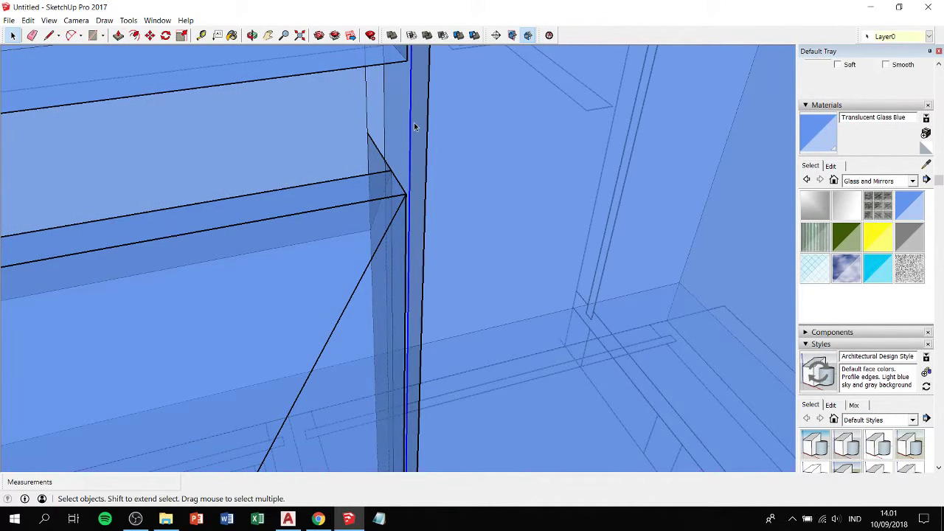
{"action": "mouse_move", "coordinate": [410, 136]}
{"action": "middle_mouse_down"}
{"action": "mouse_move", "coordinate": [415, 78]}
{"action": "mouse_move", "coordinate": [372, 112]}
{"action": "mouse_move", "coordinate": [331, 115]}
{"action": "mouse_move", "coordinate": [293, 302]}
{"action": "mouse_move", "coordinate": [306, 240]}
{"action": "mouse_move", "coordinate": [293, 246]}
{"action": "mouse_move", "coordinate": [574, 152]}
{"action": "mouse_move", "coordinate": [559, 230]}
{"action": "mouse_move", "coordinate": [458, 204]}
{"action": "mouse_move", "coordinate": [411, 150]}
{"action": "mouse_move", "coordinate": [354, 289]}
{"action": "mouse_move", "coordinate": [373, 190]}
{"action": "mouse_move", "coordinate": [367, 223]}
{"action": "mouse_move", "coordinate": [356, 190]}
{"action": "mouse_move", "coordinate": [361, 276]}
{"action": "mouse_move", "coordinate": [367, 189]}
{"action": "middle_mouse_up"}
Select the small triangular face and inspect the beam joint on the glass wall.
{"action": "scroll", "coordinate": [371, 112], "scroll_direction": "down", "scroll_amount": 3}
{"action": "scroll", "coordinate": [369, 219], "scroll_direction": "up", "scroll_amount": 1}
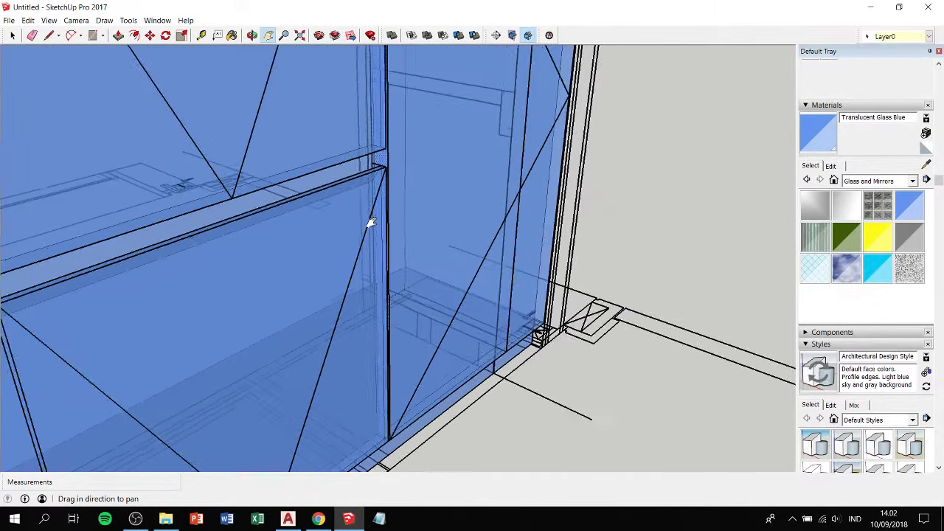
{"action": "scroll", "coordinate": [324, 186], "scroll_direction": "up", "scroll_amount": 1}
{"action": "scroll", "coordinate": [344, 133], "scroll_direction": "up", "scroll_amount": 1}
{"action": "scroll", "coordinate": [389, 141], "scroll_direction": "up", "scroll_amount": 2}
{"action": "key", "text": "space"}
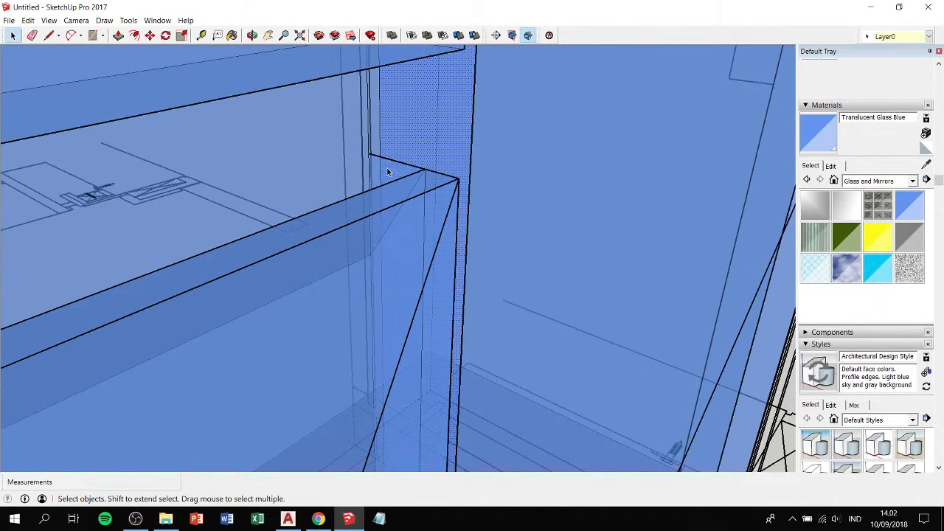
{"action": "left_click", "coordinate": [383, 160]}
{"action": "scroll", "coordinate": [369, 163], "scroll_direction": "up", "scroll_amount": 2}
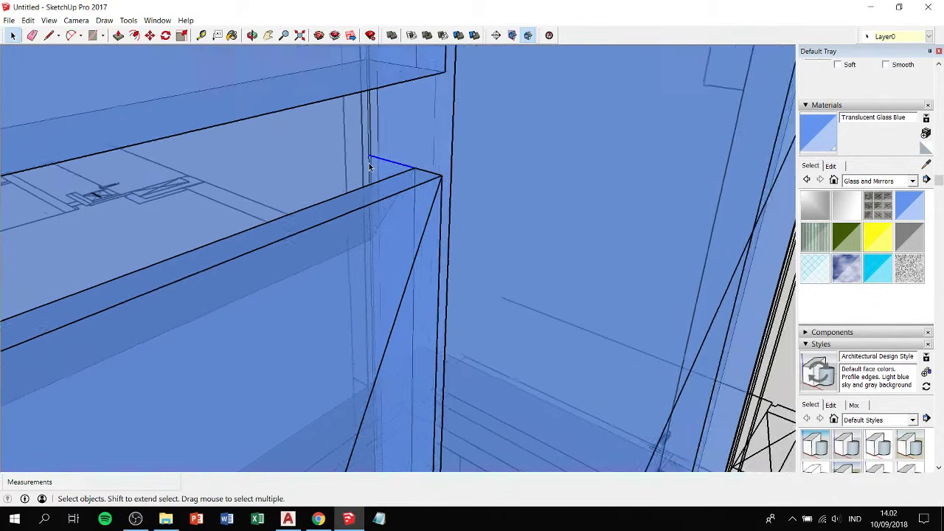
{"action": "scroll", "coordinate": [369, 163], "scroll_direction": "down", "scroll_amount": 1}
{"action": "mouse_move", "coordinate": [369, 163]}
{"action": "middle_mouse_down"}
{"action": "mouse_move", "coordinate": [126, 189]}
{"action": "mouse_move", "coordinate": [443, 199]}
{"action": "mouse_move", "coordinate": [356, 211]}
{"action": "middle_mouse_up"}
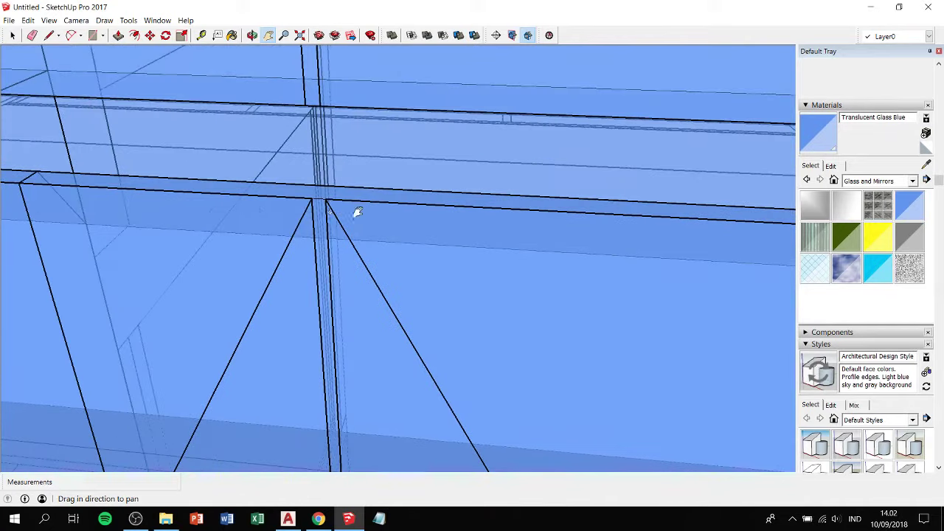
Start a rectangle at the top of the glass post, then abandon it.
{"action": "left_click", "coordinate": [383, 226]}
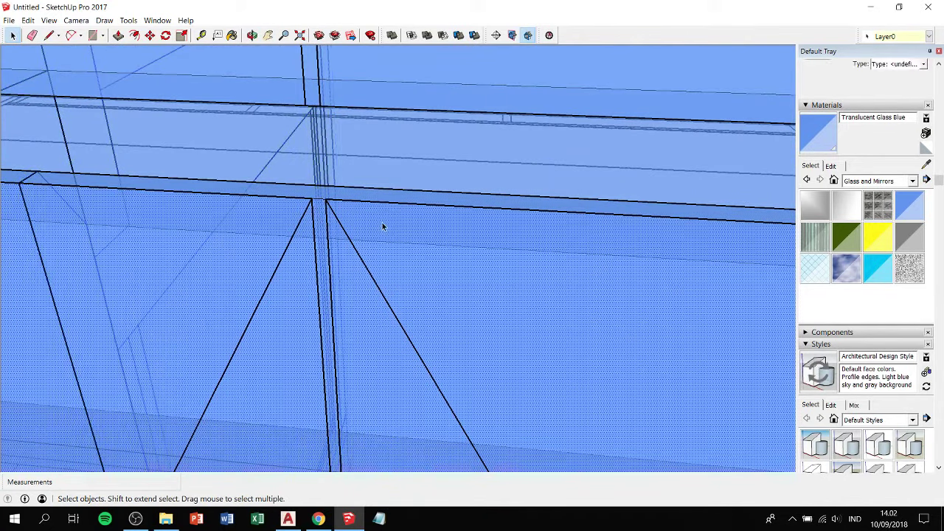
{"action": "key", "text": "r"}
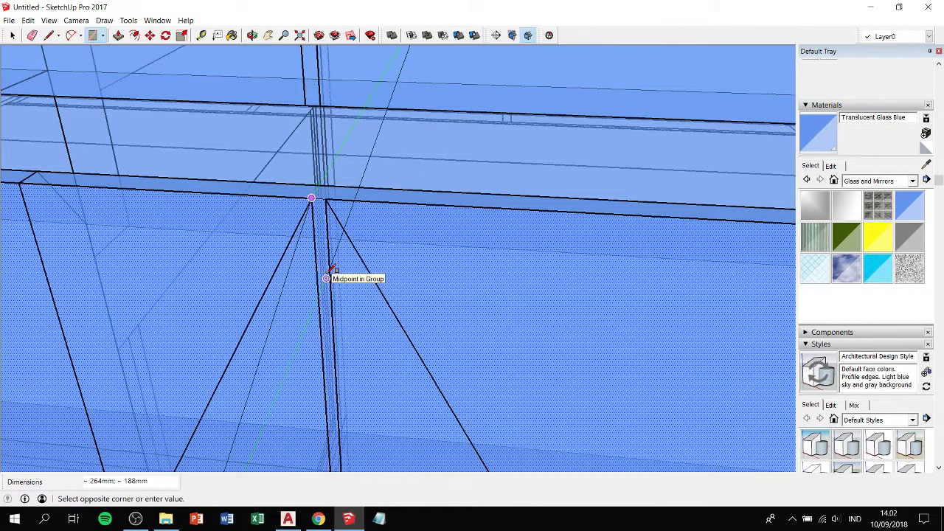
{"action": "key", "text": "space"}
{"action": "key", "text": "r"}
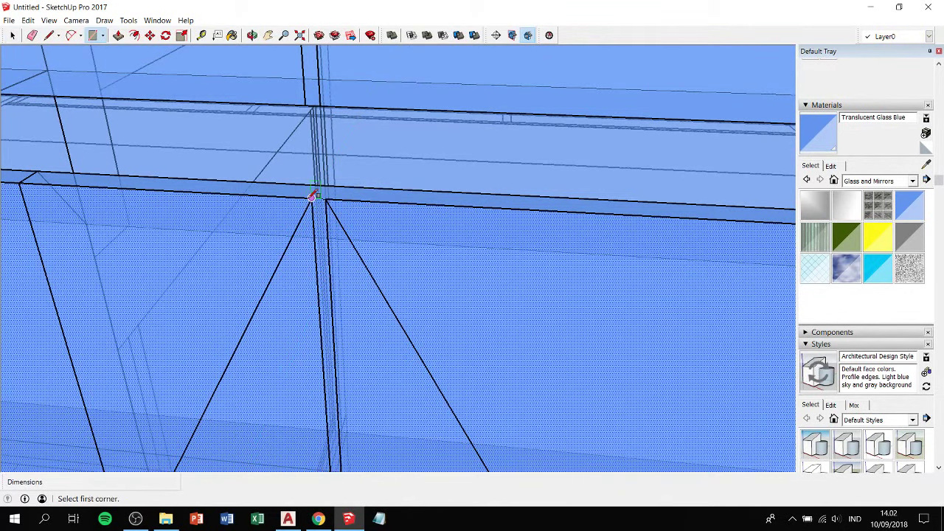
{"action": "left_click", "coordinate": [313, 196]}
{"action": "mouse_move", "coordinate": [327, 243]}
{"action": "middle_mouse_down", "text": "shift"}
{"action": "mouse_move", "coordinate": [331, 84]}
{"action": "mouse_move", "coordinate": [347, 194]}
{"action": "middle_mouse_up", "text": "shift"}
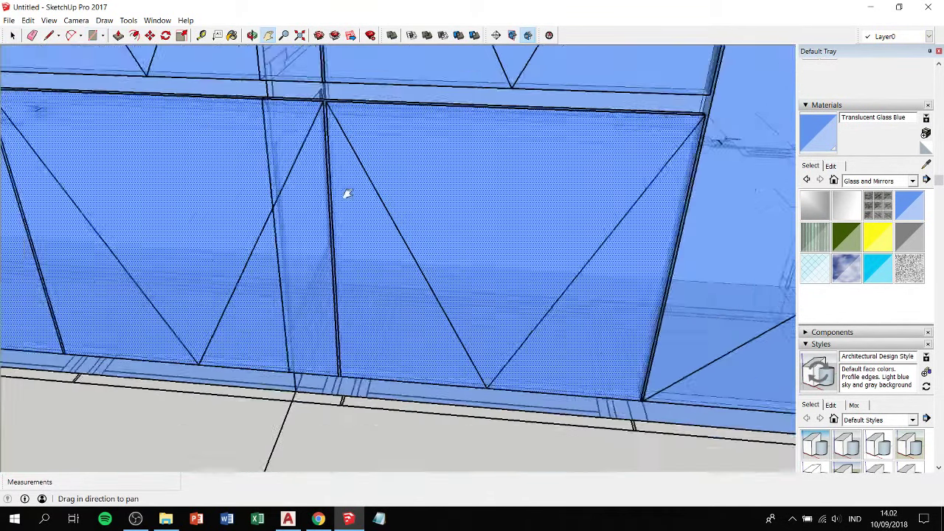
{"action": "scroll", "coordinate": [343, 343], "scroll_direction": "up", "scroll_amount": 2}
{"action": "scroll", "coordinate": [342, 361], "scroll_direction": "up", "scroll_amount": 2}
{"action": "scroll", "coordinate": [341, 361], "scroll_direction": "up", "scroll_amount": 1}
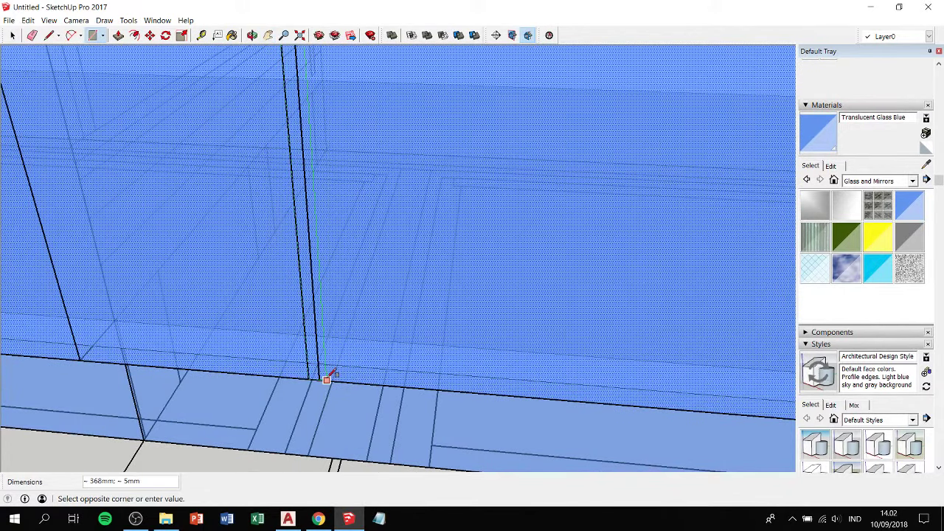
{"action": "key", "text": "Escape"}
{"action": "key", "text": "space"}
Push the glass post's face out 7 mm to thicken it.
{"action": "left_click", "coordinate": [313, 345]}
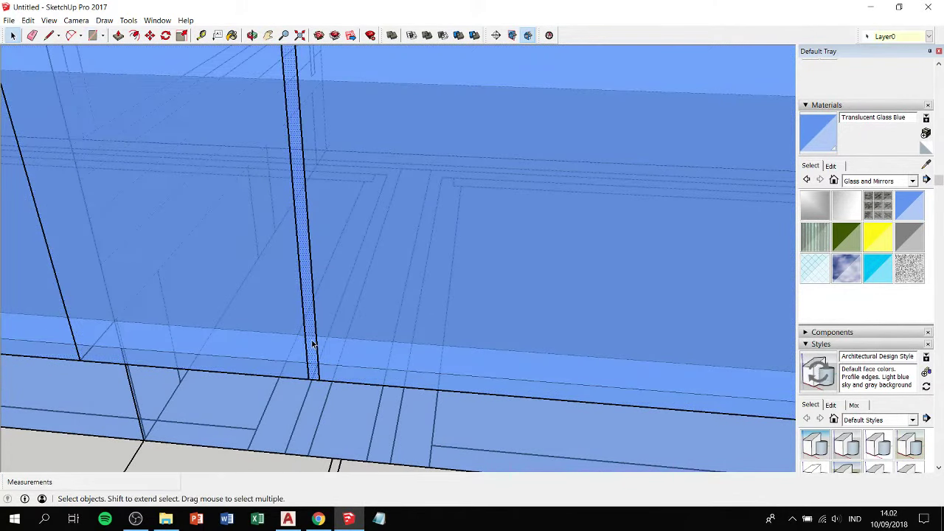
{"action": "key", "text": "p"}
{"action": "left_click", "coordinate": [312, 344]}
{"action": "scroll", "coordinate": [310, 343], "scroll_direction": "down", "scroll_amount": 2}
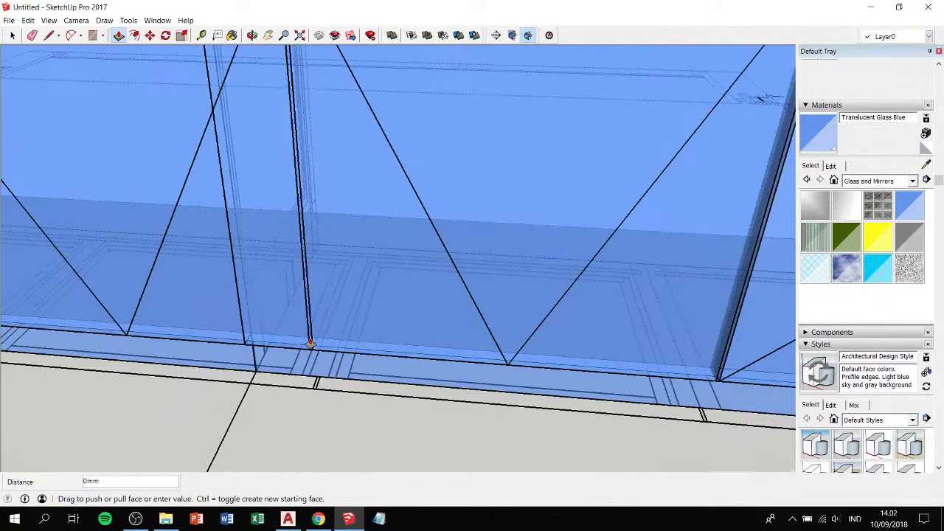
{"action": "scroll", "coordinate": [309, 344], "scroll_direction": "down", "scroll_amount": 1}
{"action": "scroll", "coordinate": [327, 106], "scroll_direction": "up", "scroll_amount": 1}
{"action": "scroll", "coordinate": [281, 111], "scroll_direction": "up", "scroll_amount": 1}
{"action": "scroll", "coordinate": [278, 114], "scroll_direction": "up", "scroll_amount": 2}
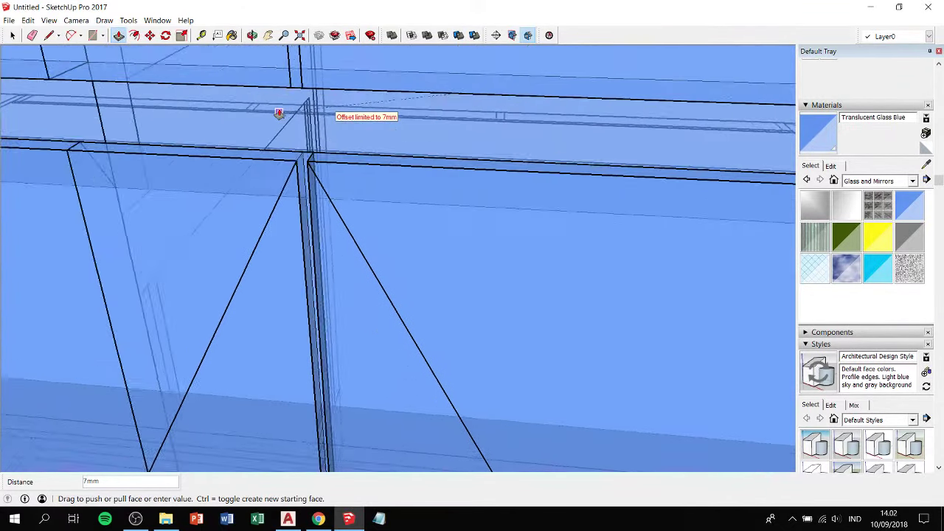
{"action": "scroll", "coordinate": [311, 127], "scroll_direction": "up", "scroll_amount": 2}
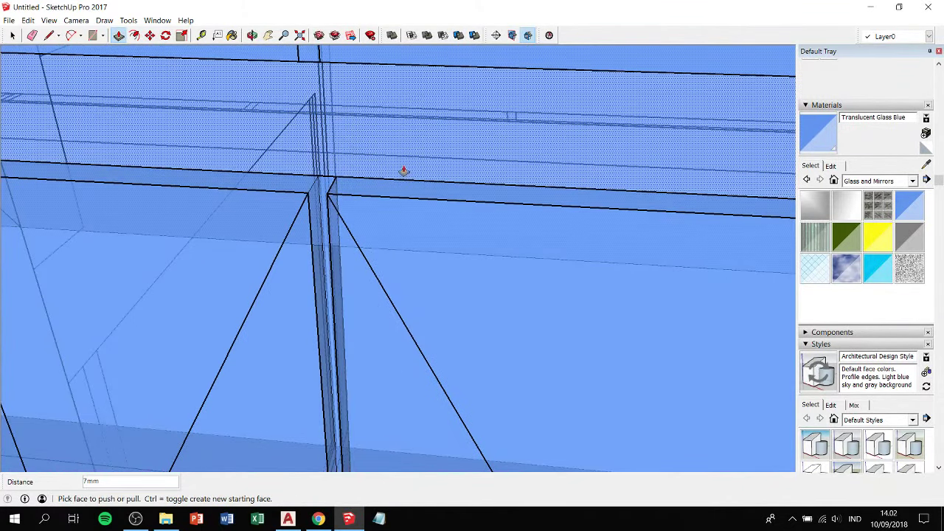
Orbit over the rail and test-push its top face at zero distance.
{"action": "mouse_move", "coordinate": [403, 170]}
{"action": "middle_mouse_down"}
{"action": "mouse_move", "coordinate": [363, 204]}
{"action": "mouse_move", "coordinate": [270, 243]}
{"action": "mouse_move", "coordinate": [111, 188]}
{"action": "mouse_move", "coordinate": [86, 141]}
{"action": "mouse_move", "coordinate": [606, 204]}
{"action": "mouse_move", "coordinate": [727, 120]}
{"action": "middle_mouse_up"}
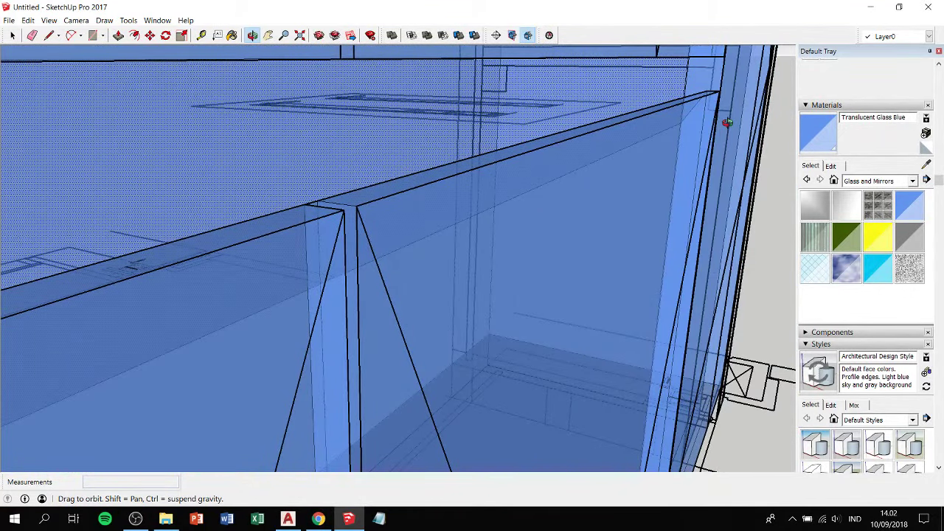
{"action": "mouse_move", "coordinate": [728, 120]}
{"action": "middle_mouse_down"}
{"action": "mouse_move", "coordinate": [533, 129]}
{"action": "mouse_move", "coordinate": [639, 123]}
{"action": "mouse_move", "coordinate": [606, 121]}
{"action": "mouse_move", "coordinate": [521, 156]}
{"action": "mouse_move", "coordinate": [381, 183]}
{"action": "mouse_move", "coordinate": [379, 167]}
{"action": "middle_mouse_up"}
{"action": "left_click_drag", "start_coordinate": [379, 168], "coordinate": [378, 157]}
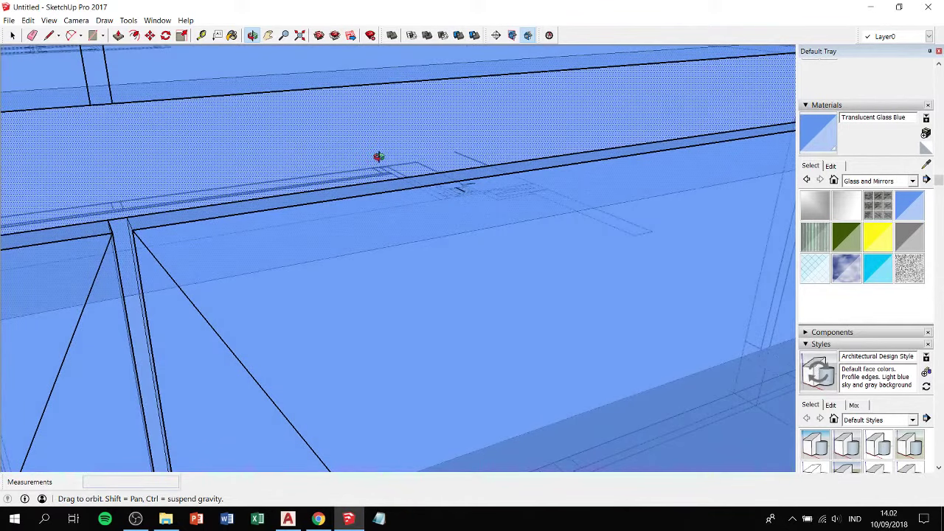
{"action": "middle_click_drag", "start_coordinate": [379, 157], "coordinate": [378, 158]}
{"action": "left_click", "coordinate": [379, 162]}
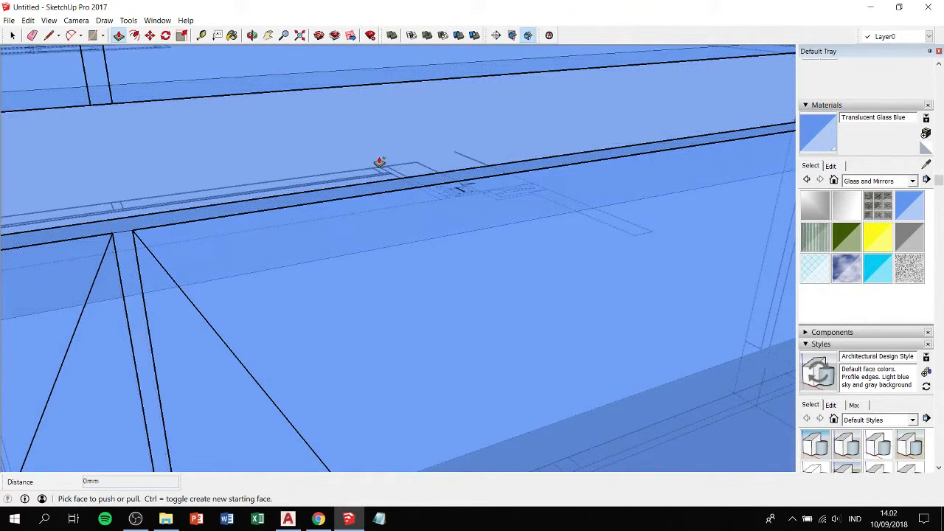
{"action": "left_click", "coordinate": [380, 162]}
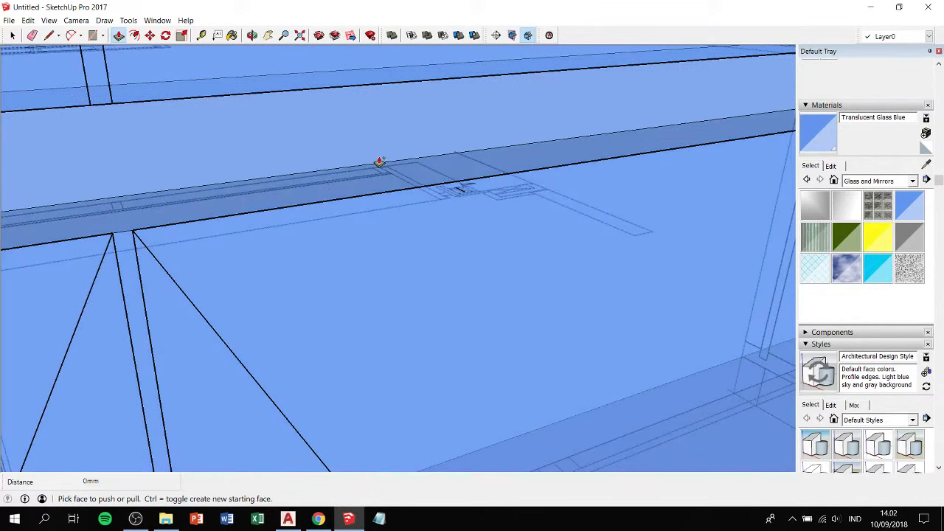
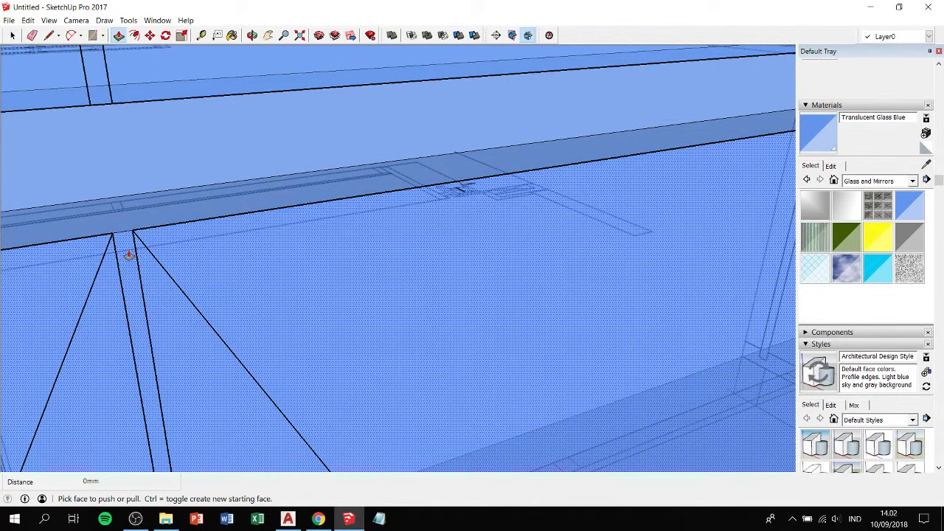
Draw a thin rectangle on the glass rail at the first brace junction.
{"action": "scroll", "coordinate": [121, 255], "scroll_direction": "down", "scroll_amount": 2}
{"action": "scroll", "coordinate": [122, 255], "scroll_direction": "down", "scroll_amount": 2}
{"action": "scroll", "coordinate": [122, 255], "scroll_direction": "down", "scroll_amount": 2}
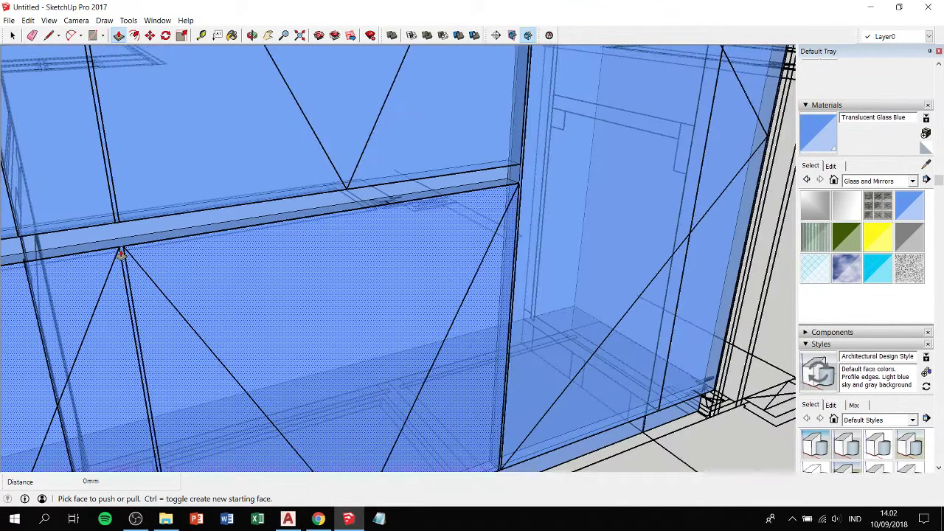
{"action": "key", "text": "r"}
{"action": "left_click", "coordinate": [121, 245]}
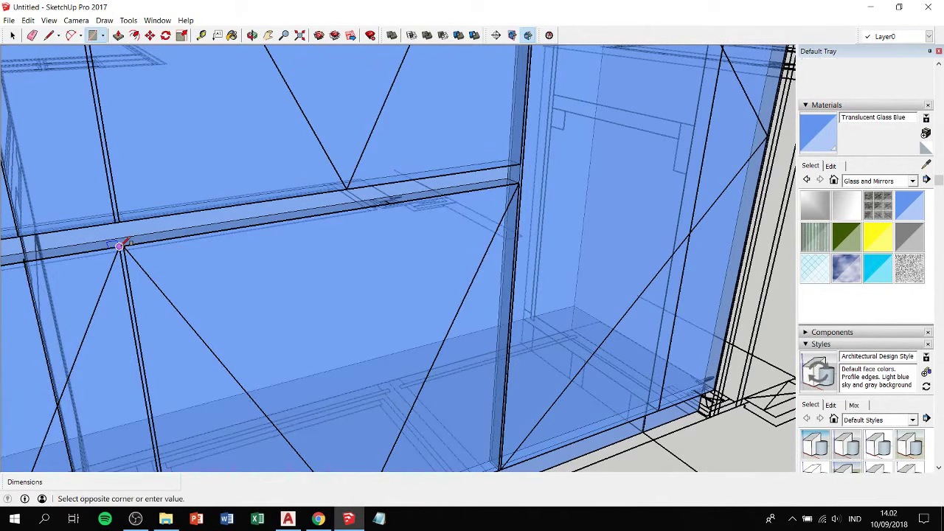
{"action": "scroll", "coordinate": [121, 245], "scroll_direction": "down", "scroll_amount": 2}
{"action": "scroll", "coordinate": [121, 245], "scroll_direction": "down", "scroll_amount": 2}
{"action": "scroll", "coordinate": [144, 369], "scroll_direction": "up", "scroll_amount": 3}
{"action": "scroll", "coordinate": [144, 347], "scroll_direction": "up", "scroll_amount": 2}
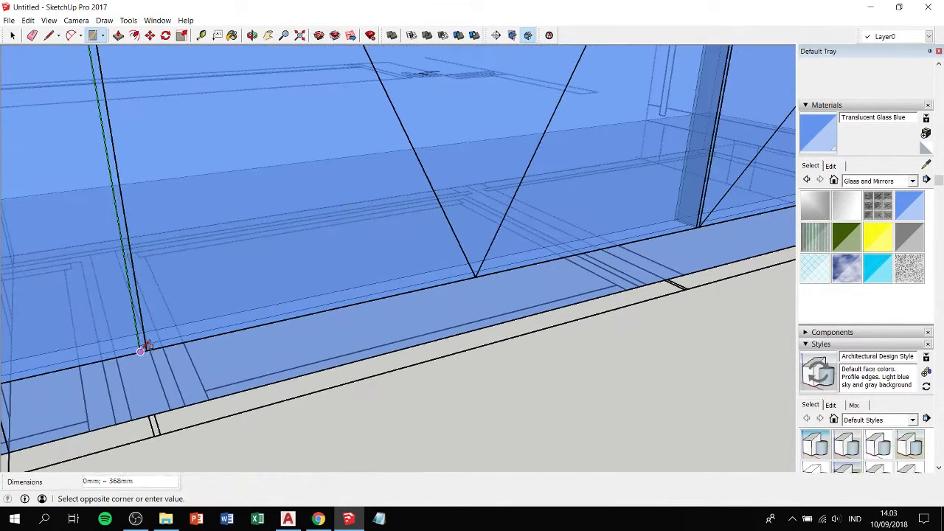
{"action": "left_click", "coordinate": [147, 349]}
{"action": "scroll", "coordinate": [143, 310], "scroll_direction": "up", "scroll_amount": 2}
Push the thin rail strip 13mm into the glass.
{"action": "key", "text": "p"}
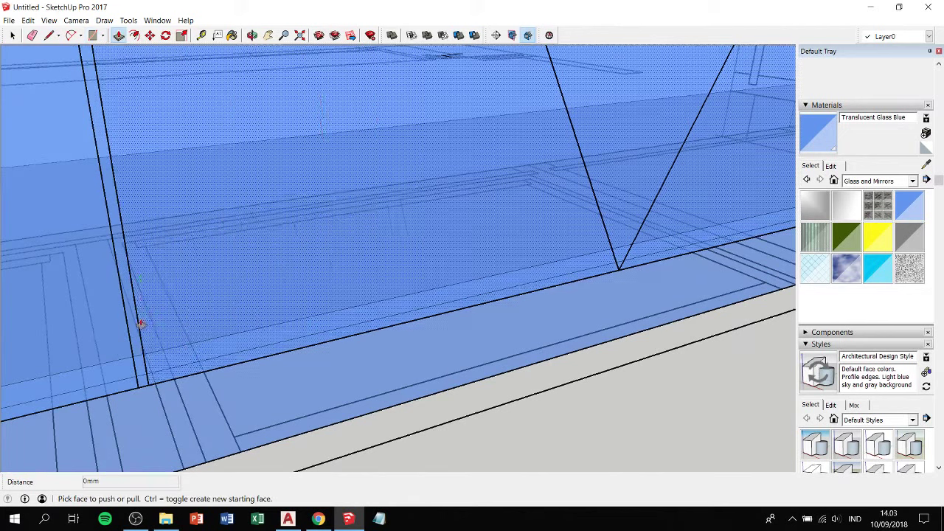
{"action": "left_click", "coordinate": [136, 350]}
{"action": "scroll", "coordinate": [137, 348], "scroll_direction": "down", "scroll_amount": 1}
{"action": "scroll", "coordinate": [137, 347], "scroll_direction": "down", "scroll_amount": 3}
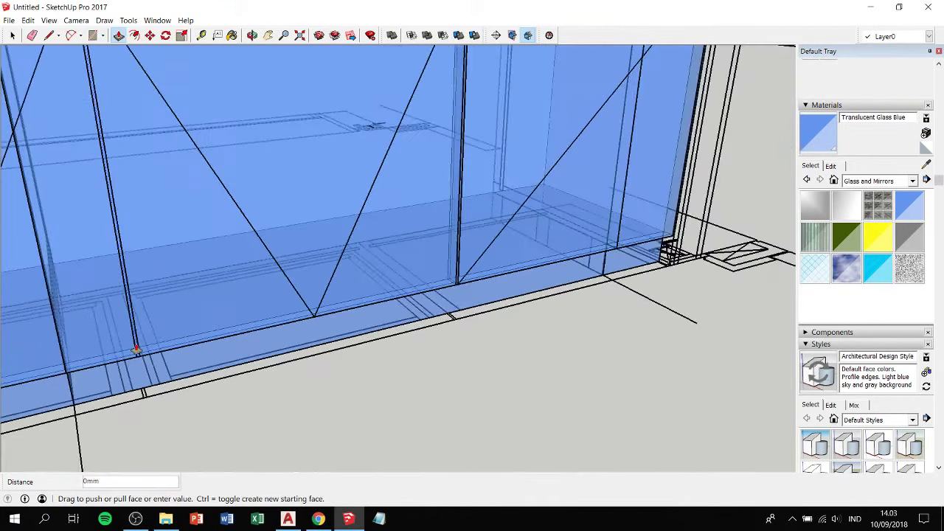
{"action": "scroll", "coordinate": [125, 310], "scroll_direction": "down", "scroll_amount": 2}
{"action": "scroll", "coordinate": [110, 152], "scroll_direction": "up", "scroll_amount": 2}
{"action": "scroll", "coordinate": [82, 168], "scroll_direction": "up", "scroll_amount": 2}
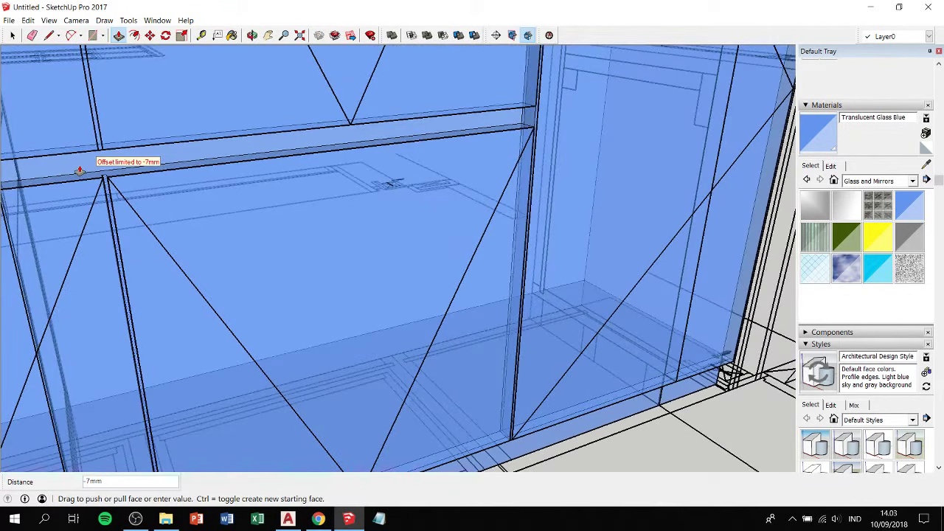
{"action": "scroll", "coordinate": [106, 169], "scroll_direction": "up", "scroll_amount": 2}
{"action": "scroll", "coordinate": [106, 169], "scroll_direction": "up", "scroll_amount": 1}
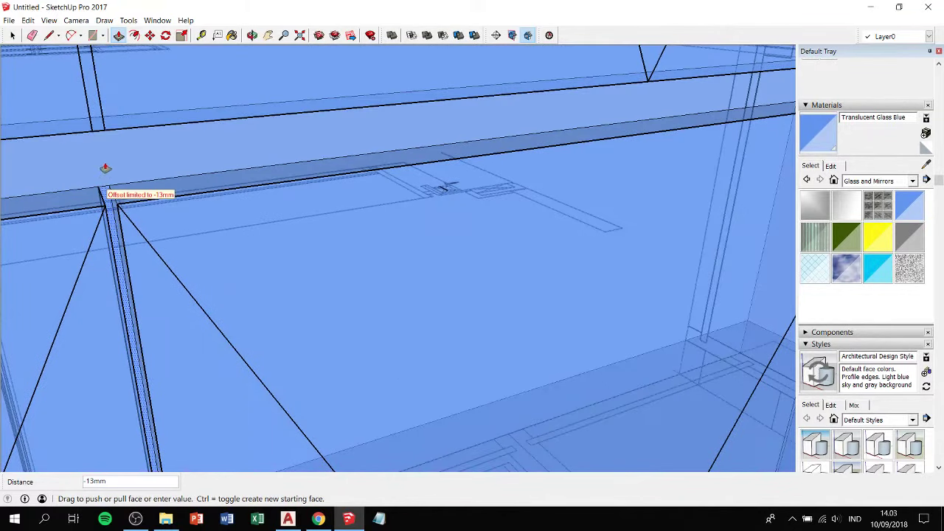
{"action": "left_click", "coordinate": [145, 154]}
Draw a second thin rectangle from the brace–rail junction down to the sill.
{"action": "scroll", "coordinate": [145, 154], "scroll_direction": "down", "scroll_amount": 3}
{"action": "mouse_move", "coordinate": [2, 225]}
{"action": "middle_mouse_down", "text": "shift"}
{"action": "mouse_move", "coordinate": [553, 185]}
{"action": "mouse_move", "coordinate": [288, 185]}
{"action": "mouse_move", "coordinate": [288, 249]}
{"action": "mouse_move", "coordinate": [211, 214]}
{"action": "middle_mouse_up", "text": "shift"}
{"action": "scroll", "coordinate": [210, 214], "scroll_direction": "down", "scroll_amount": 2}
{"action": "key", "text": "r"}
{"action": "scroll", "coordinate": [187, 215], "scroll_direction": "up", "scroll_amount": 2}
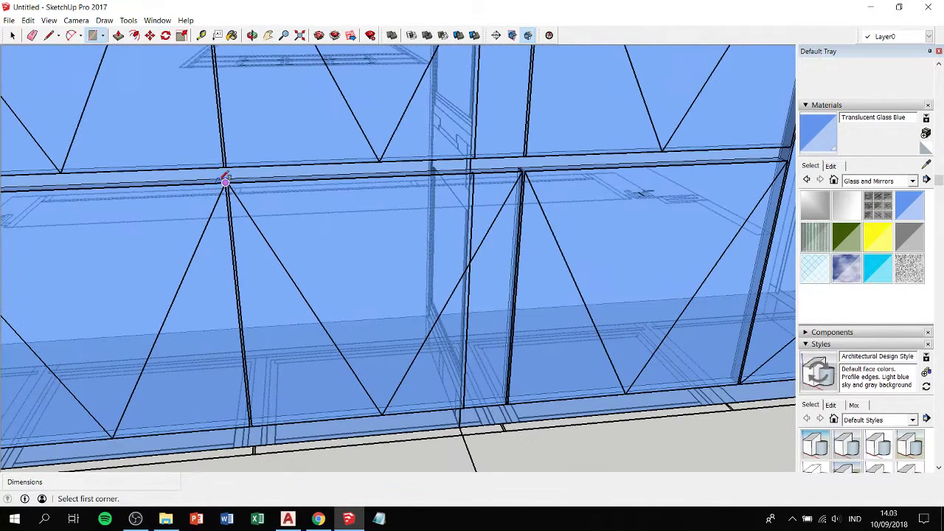
{"action": "left_click", "coordinate": [220, 179]}
{"action": "key", "text": "c"}
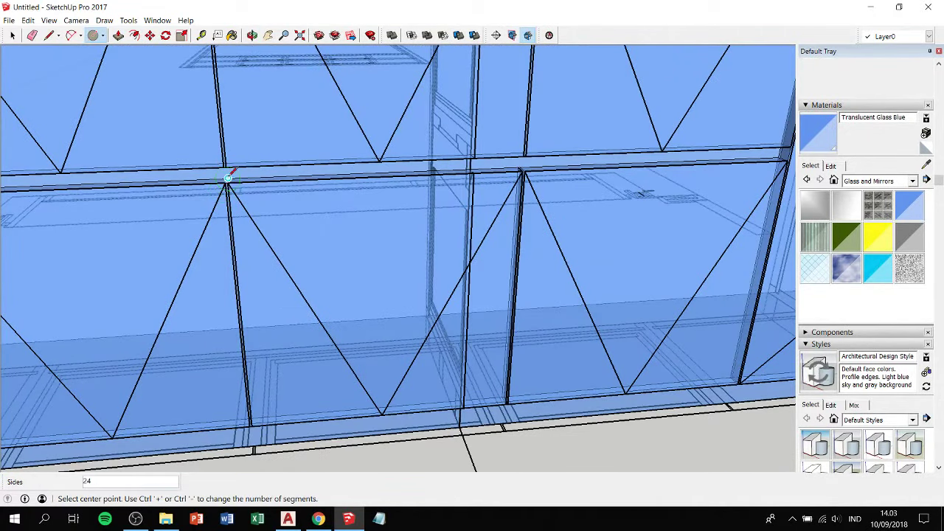
{"action": "key", "text": "r"}
{"action": "left_click", "coordinate": [225, 183]}
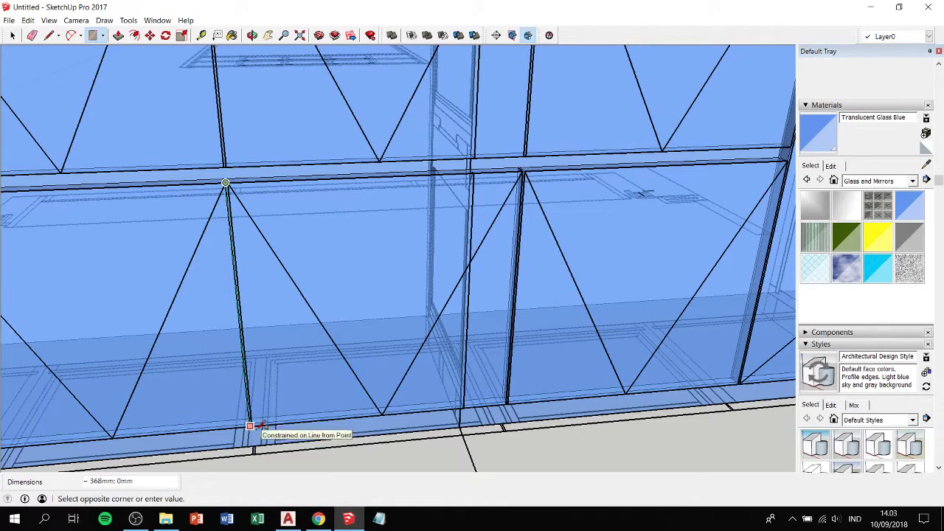
{"action": "scroll", "coordinate": [255, 435], "scroll_direction": "up", "scroll_amount": 2}
{"action": "scroll", "coordinate": [258, 430], "scroll_direction": "up", "scroll_amount": 2}
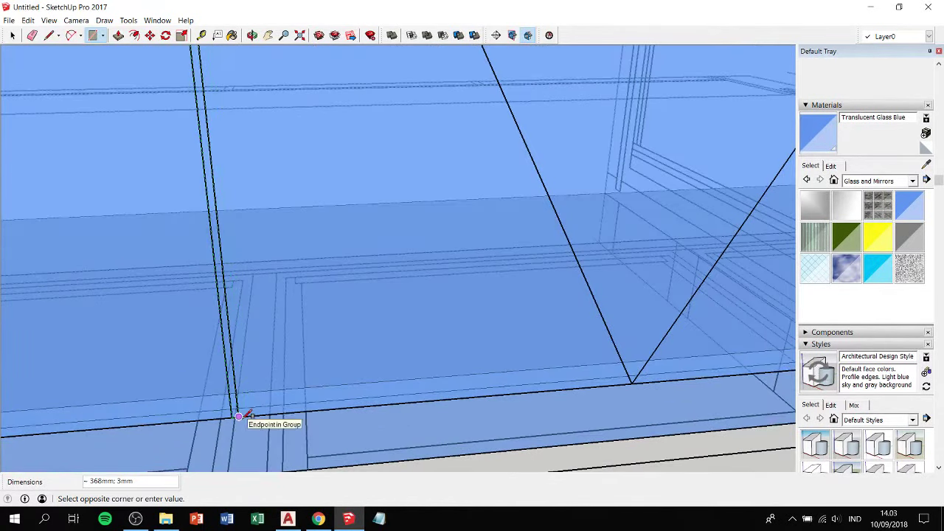
{"action": "left_click", "coordinate": [238, 417]}
Push the second strip in 13mm so it forms a mullion.
{"action": "scroll", "coordinate": [241, 412], "scroll_direction": "down", "scroll_amount": 2}
{"action": "scroll", "coordinate": [243, 413], "scroll_direction": "down", "scroll_amount": 1}
{"action": "scroll", "coordinate": [214, 310], "scroll_direction": "down", "scroll_amount": 1}
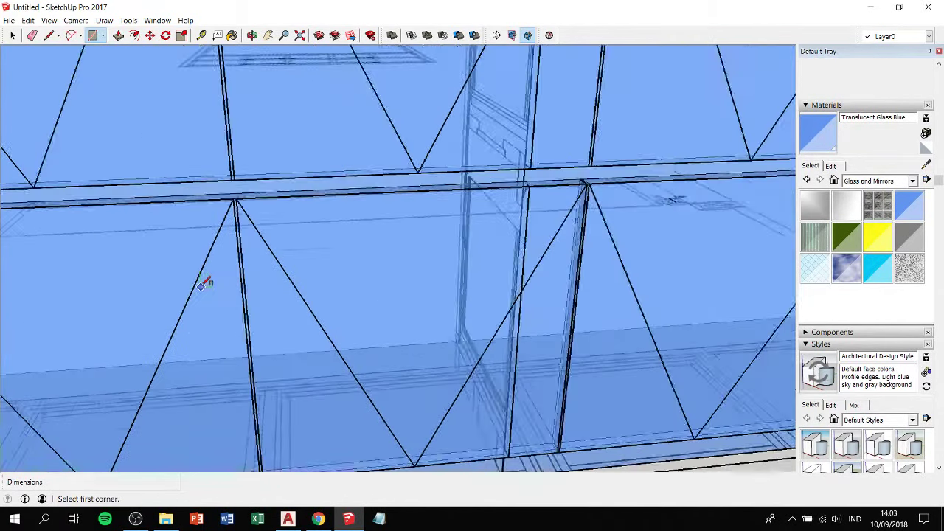
{"action": "scroll", "coordinate": [201, 286], "scroll_direction": "up", "scroll_amount": 2}
{"action": "key", "text": "p"}
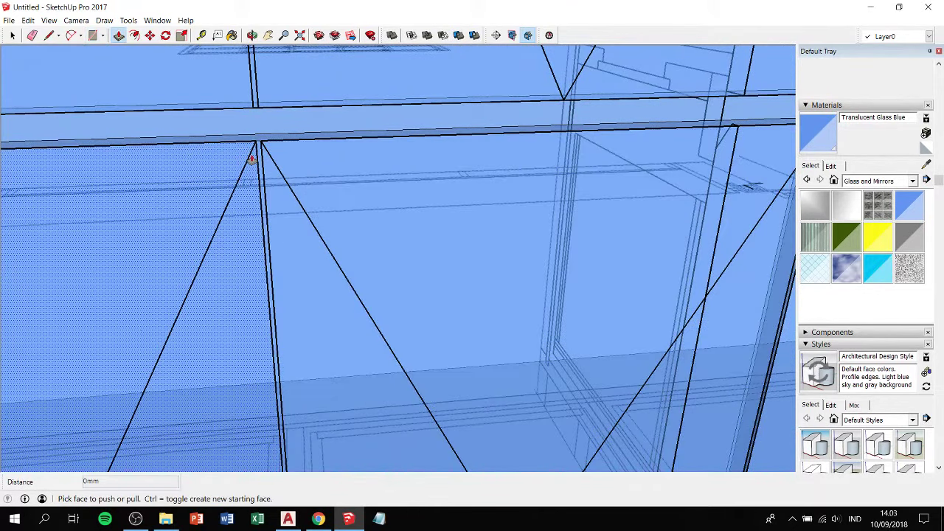
{"action": "left_click", "coordinate": [262, 136]}
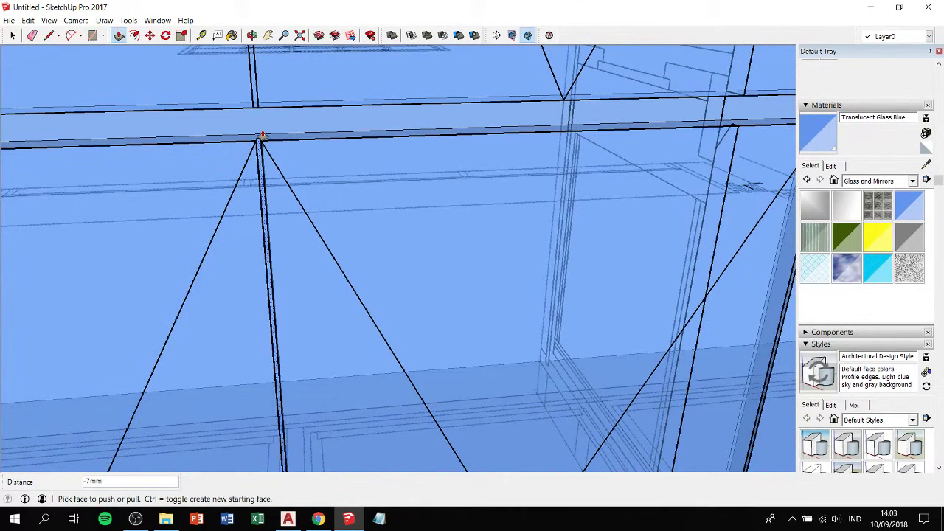
{"action": "left_click", "coordinate": [258, 145]}
{"action": "left_click", "coordinate": [264, 133]}
{"action": "scroll", "coordinate": [264, 133], "scroll_direction": "down", "scroll_amount": 3}
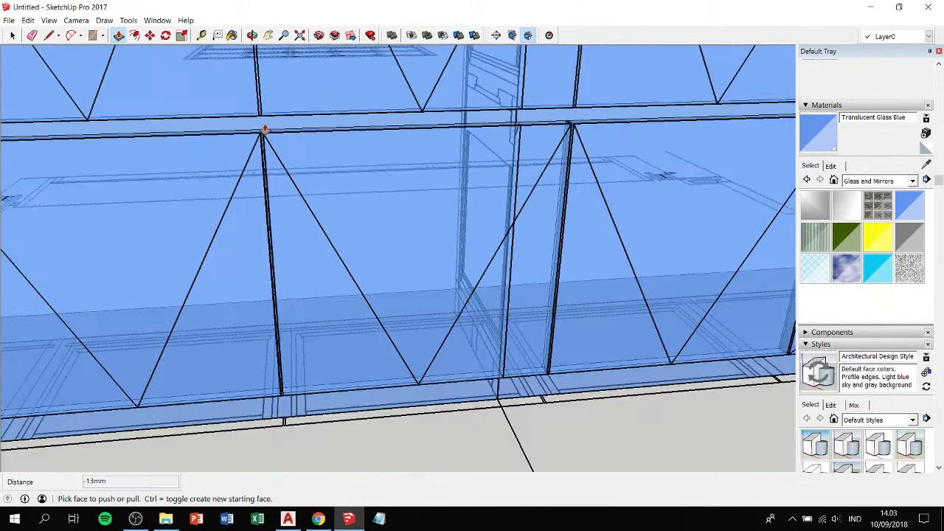
{"action": "mouse_move", "coordinate": [264, 133]}
{"action": "middle_mouse_down", "text": "shift"}
{"action": "mouse_move", "coordinate": [347, 151]}
{"action": "mouse_move", "coordinate": [215, 160]}
{"action": "mouse_move", "coordinate": [308, 88]}
{"action": "mouse_move", "coordinate": [353, 75]}
{"action": "middle_mouse_up", "text": "shift"}
{"action": "scroll", "coordinate": [347, 151], "scroll_direction": "up", "scroll_amount": 2}
{"action": "scroll", "coordinate": [359, 158], "scroll_direction": "up", "scroll_amount": 1}
{"action": "scroll", "coordinate": [383, 154], "scroll_direction": "up", "scroll_amount": 2}
{"action": "scroll", "coordinate": [338, 143], "scroll_direction": "up", "scroll_amount": 1}
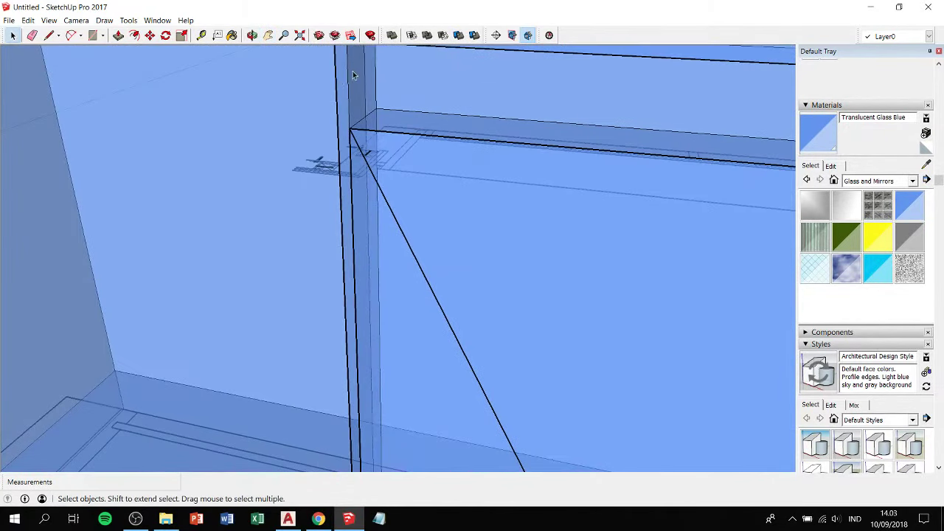
{"action": "key", "text": "p"}
{"action": "left_click", "coordinate": [344, 79]}
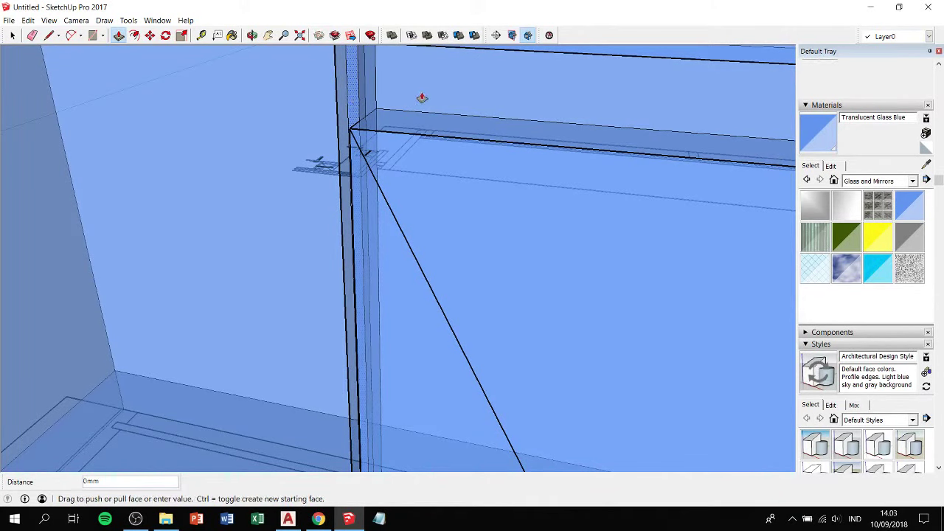
{"action": "left_click", "coordinate": [399, 97]}
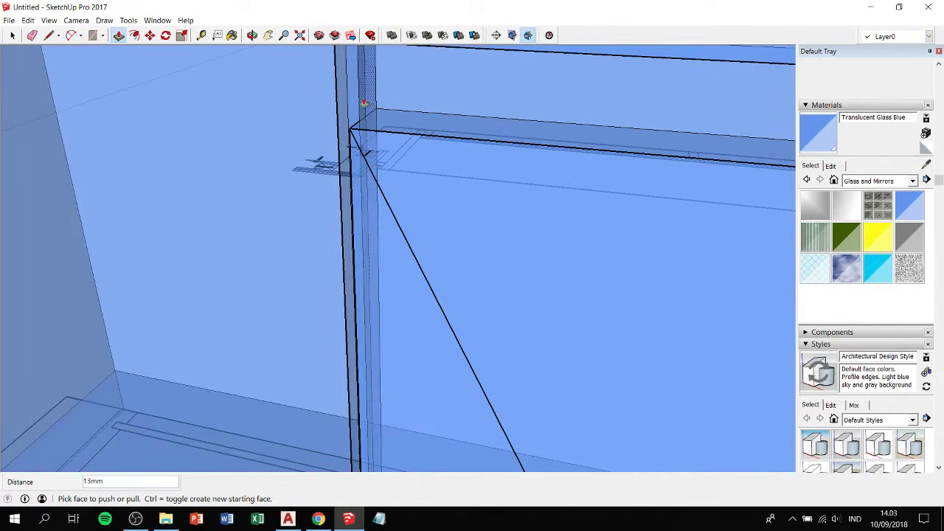
{"action": "key", "text": "space"}
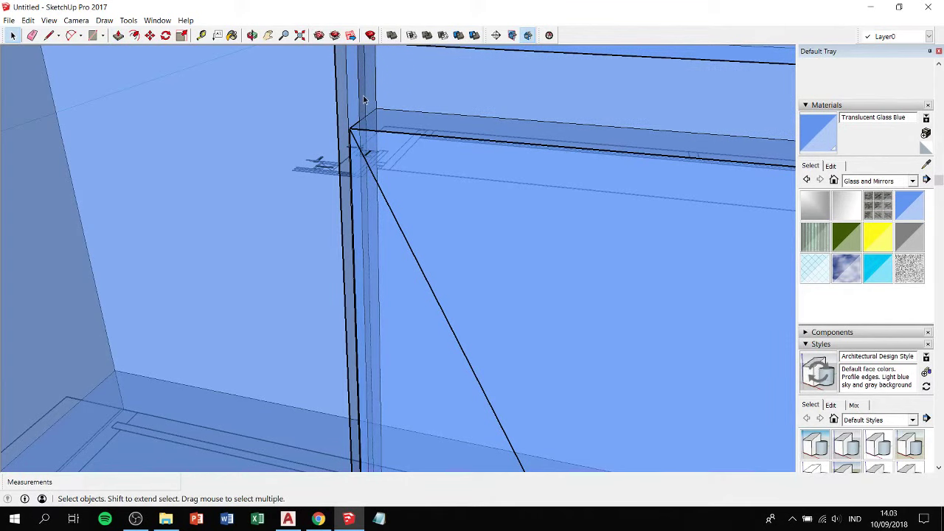
{"action": "scroll", "coordinate": [354, 101], "scroll_direction": "up", "scroll_amount": 1}
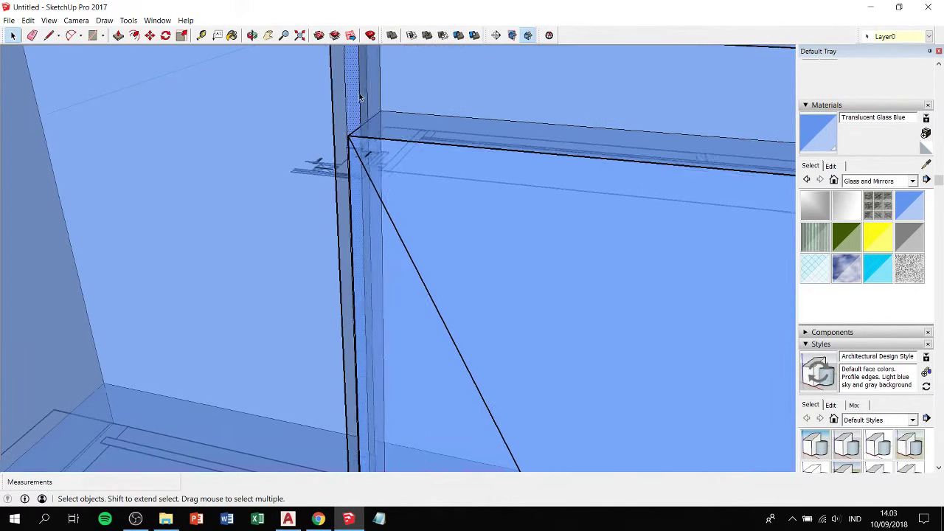
{"action": "scroll", "coordinate": [354, 78], "scroll_direction": "up", "scroll_amount": 1}
{"action": "key", "text": "ctrl+z"}
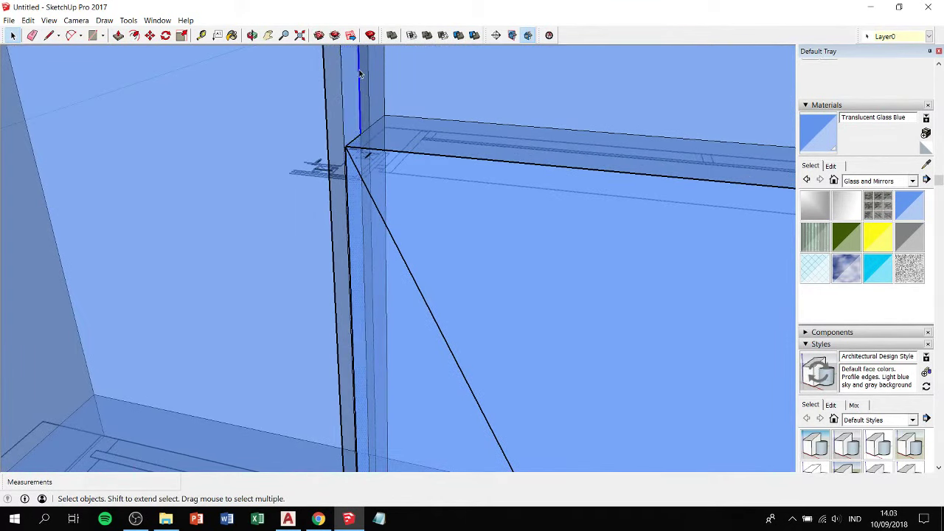
{"action": "left_click", "coordinate": [343, 100]}
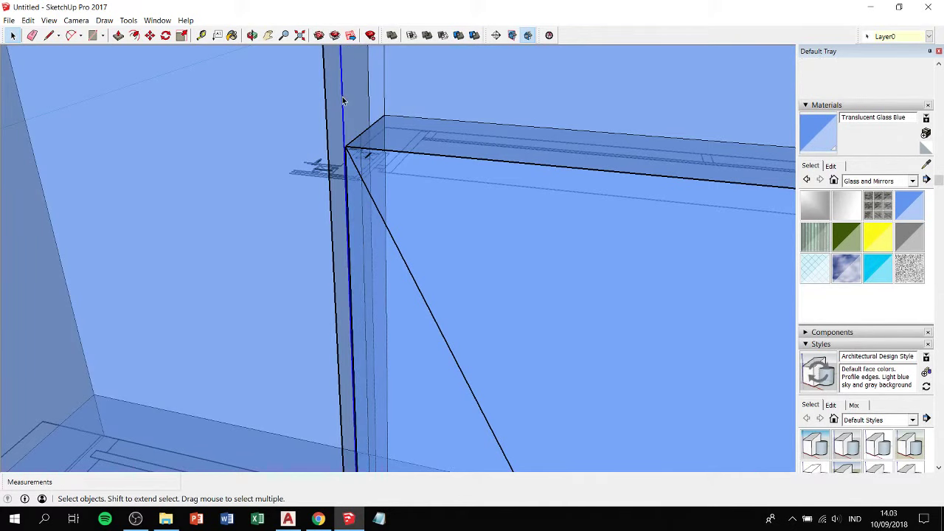
{"action": "mouse_move", "coordinate": [343, 100]}
{"action": "middle_mouse_down"}
{"action": "mouse_move", "coordinate": [448, 144]}
{"action": "mouse_move", "coordinate": [443, 110]}
{"action": "middle_mouse_up"}
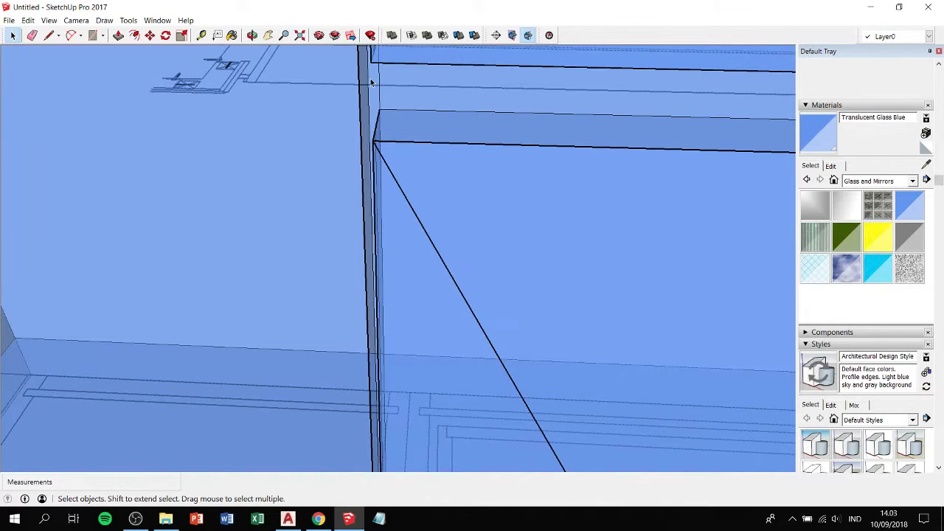
{"action": "mouse_move", "coordinate": [428, 95]}
{"action": "middle_mouse_down", "text": "shift"}
{"action": "mouse_move", "coordinate": [380, 310]}
{"action": "mouse_move", "coordinate": [418, 161]}
{"action": "mouse_move", "coordinate": [327, 165]}
{"action": "mouse_move", "coordinate": [356, 295]}
{"action": "middle_mouse_up", "text": "shift"}
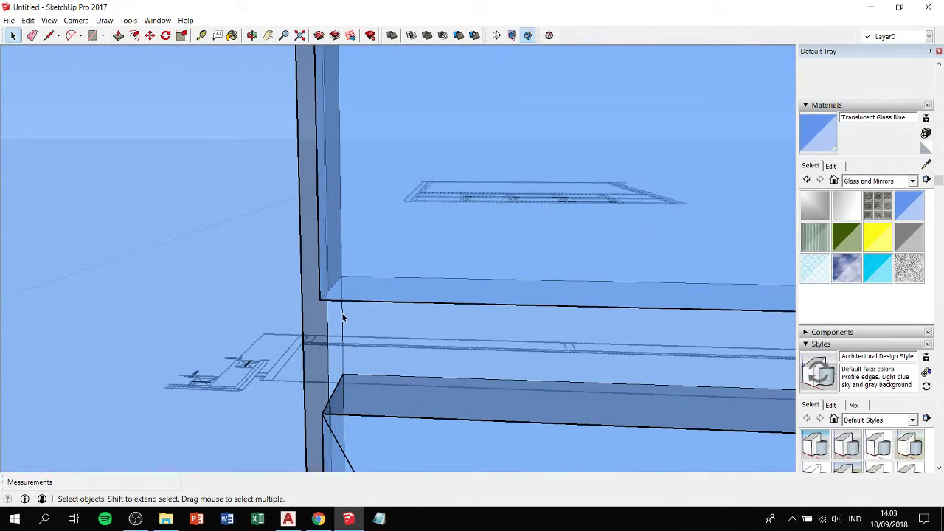
{"action": "scroll", "coordinate": [343, 319], "scroll_direction": "down", "scroll_amount": 1}
{"action": "scroll", "coordinate": [363, 292], "scroll_direction": "down", "scroll_amount": 2}
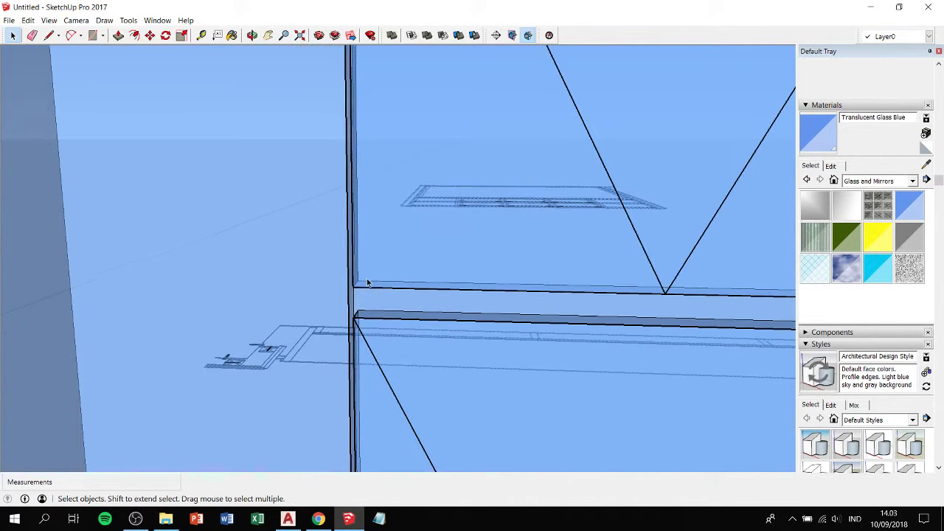
{"action": "key", "text": "h"}
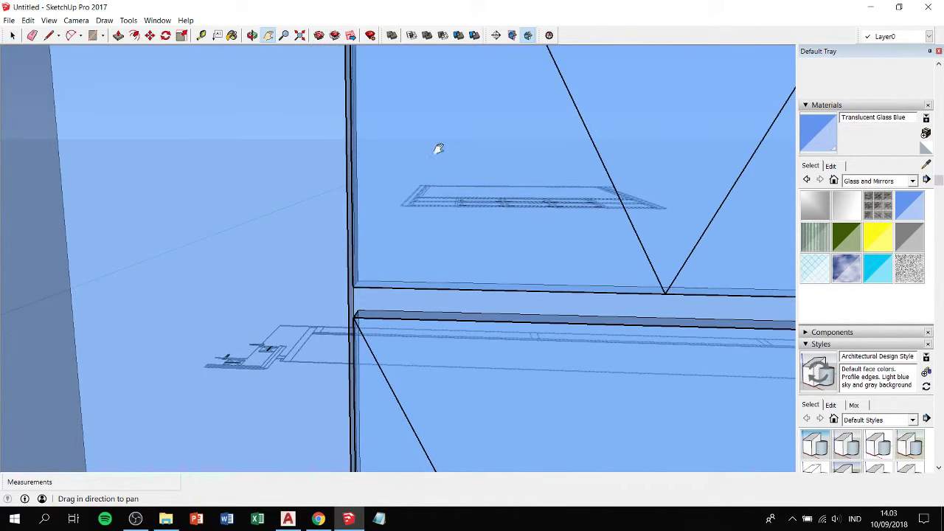
{"action": "scroll", "coordinate": [450, 181], "scroll_direction": "down", "scroll_amount": 2}
{"action": "scroll", "coordinate": [442, 207], "scroll_direction": "down", "scroll_amount": 2}
{"action": "scroll", "coordinate": [391, 236], "scroll_direction": "down", "scroll_amount": 1}
{"action": "scroll", "coordinate": [373, 210], "scroll_direction": "down", "scroll_amount": 1}
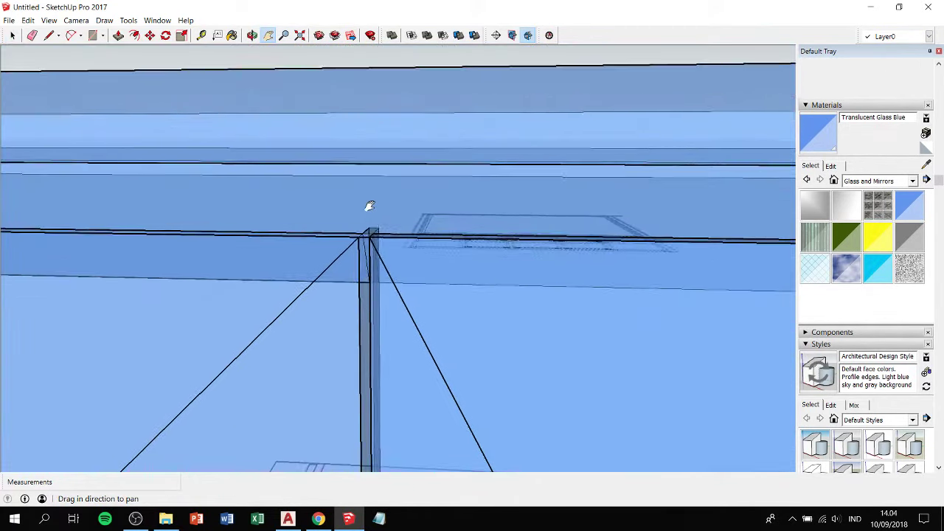
{"action": "key", "text": "o"}
{"action": "mouse_move", "coordinate": [369, 206]}
{"action": "left_mouse_down"}
{"action": "mouse_move", "coordinate": [643, 222]}
{"action": "mouse_move", "coordinate": [702, 215]}
{"action": "mouse_move", "coordinate": [765, 246]}
{"action": "mouse_move", "coordinate": [765, 266]}
{"action": "mouse_move", "coordinate": [428, 244]}
{"action": "mouse_move", "coordinate": [418, 242]}
{"action": "mouse_move", "coordinate": [651, 217]}
{"action": "mouse_move", "coordinate": [726, 228]}
{"action": "mouse_move", "coordinate": [760, 246]}
{"action": "left_mouse_up"}
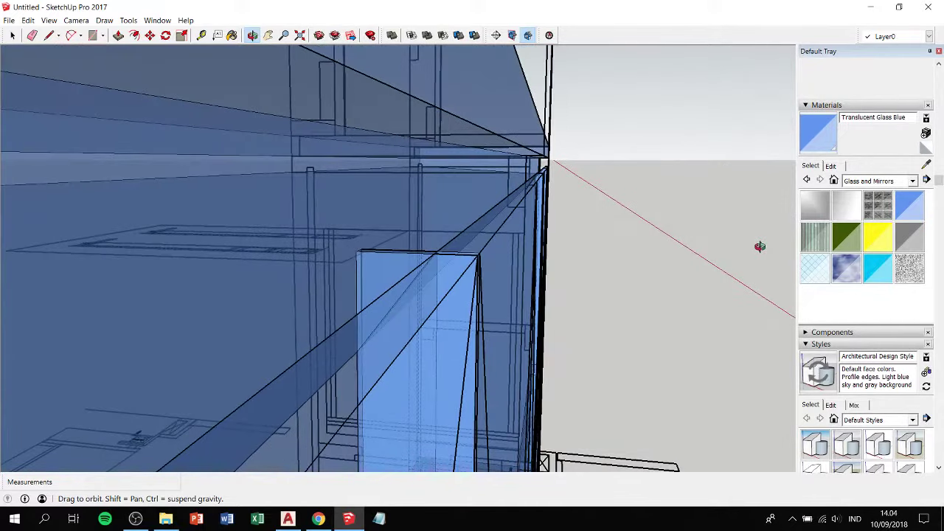
{"action": "mouse_move", "coordinate": [560, 250]}
{"action": "left_mouse_down"}
{"action": "mouse_move", "coordinate": [371, 261]}
{"action": "mouse_move", "coordinate": [405, 270]}
{"action": "mouse_move", "coordinate": [349, 250]}
{"action": "mouse_move", "coordinate": [365, 246]}
{"action": "left_mouse_up"}
{"action": "scroll", "coordinate": [371, 261], "scroll_direction": "up", "scroll_amount": 2}
{"action": "key", "text": "space"}
{"action": "key", "text": "p"}
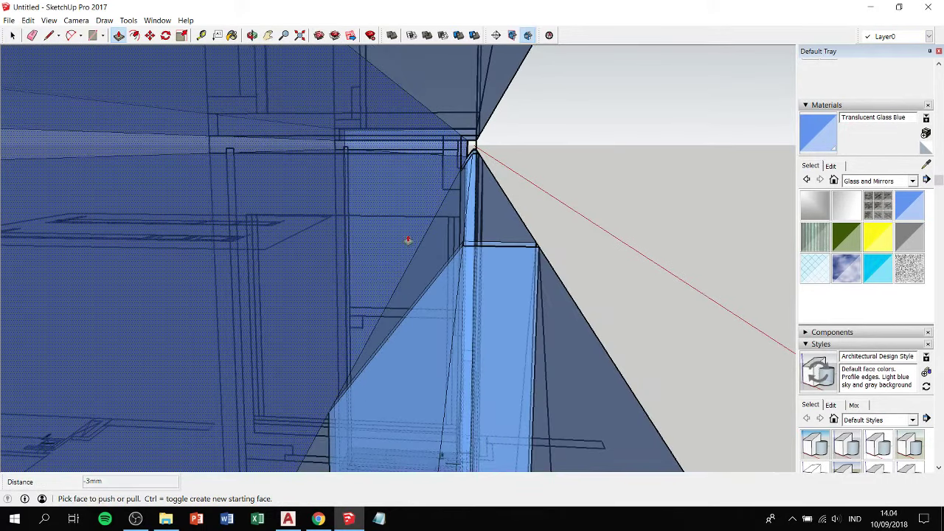
{"action": "mouse_move", "coordinate": [407, 241]}
{"action": "middle_mouse_down"}
{"action": "mouse_move", "coordinate": [458, 233]}
{"action": "mouse_move", "coordinate": [295, 234]}
{"action": "mouse_move", "coordinate": [258, 248]}
{"action": "mouse_move", "coordinate": [118, 219]}
{"action": "mouse_move", "coordinate": [130, 221]}
{"action": "mouse_move", "coordinate": [150, 283]}
{"action": "mouse_move", "coordinate": [371, 164]}
{"action": "middle_mouse_up"}
{"action": "scroll", "coordinate": [295, 240], "scroll_direction": "down", "scroll_amount": 3}
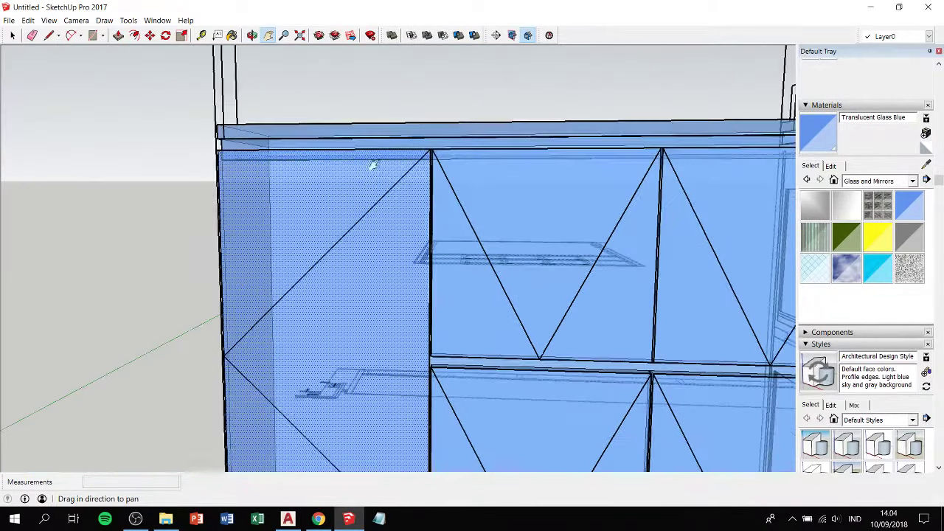
{"action": "scroll", "coordinate": [381, 120], "scroll_direction": "down", "scroll_amount": 2}
{"action": "middle_click_drag", "start_coordinate": [508, 227], "coordinate": [249, 281], "text": "shift"}
{"action": "scroll", "coordinate": [375, 154], "scroll_direction": "up", "scroll_amount": 3}
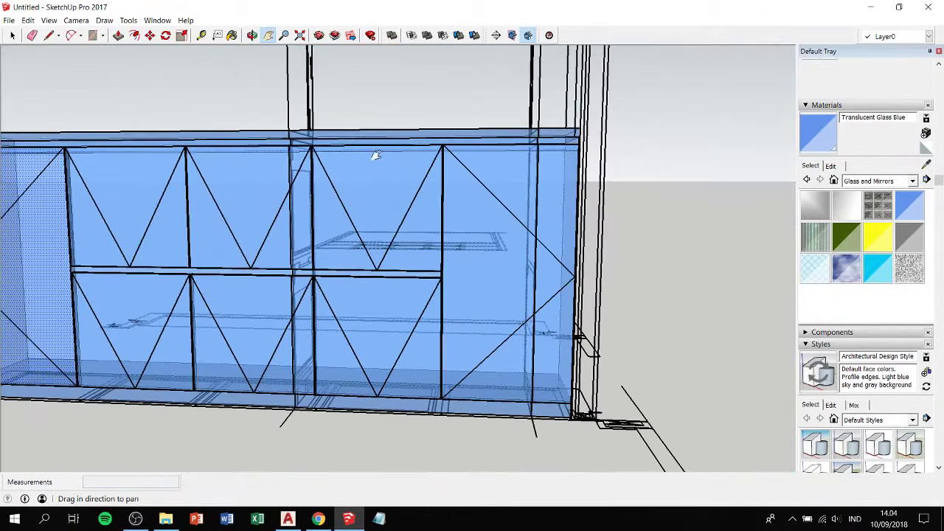
{"action": "scroll", "coordinate": [273, 158], "scroll_direction": "up", "scroll_amount": 3}
{"action": "mouse_move", "coordinate": [274, 158]}
{"action": "middle_mouse_down"}
{"action": "mouse_move", "coordinate": [333, 167]}
{"action": "mouse_move", "coordinate": [86, 213]}
{"action": "mouse_move", "coordinate": [70, 257]}
{"action": "mouse_move", "coordinate": [184, 312]}
{"action": "mouse_move", "coordinate": [283, 296]}
{"action": "mouse_move", "coordinate": [371, 169]}
{"action": "mouse_move", "coordinate": [381, 262]}
{"action": "mouse_move", "coordinate": [425, 295]}
{"action": "middle_mouse_up"}
{"action": "scroll", "coordinate": [373, 167], "scroll_direction": "down", "scroll_amount": 2}
{"action": "scroll", "coordinate": [509, 299], "scroll_direction": "up", "scroll_amount": 3}
{"action": "mouse_move", "coordinate": [509, 299]}
{"action": "middle_mouse_down"}
{"action": "mouse_move", "coordinate": [538, 228]}
{"action": "mouse_move", "coordinate": [382, 252]}
{"action": "middle_mouse_up"}
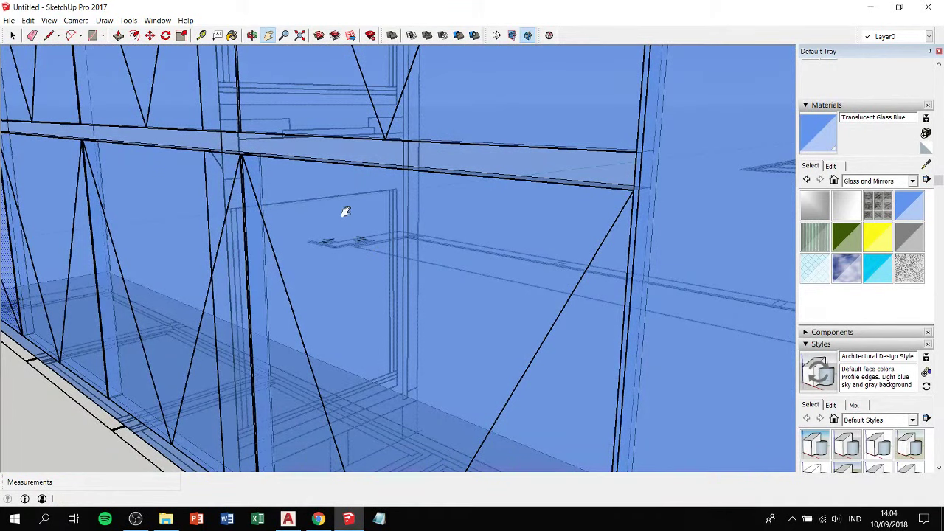
{"action": "mouse_move", "coordinate": [175, 157]}
{"action": "middle_mouse_down"}
{"action": "mouse_move", "coordinate": [202, 169]}
{"action": "mouse_move", "coordinate": [215, 219]}
{"action": "middle_mouse_up"}
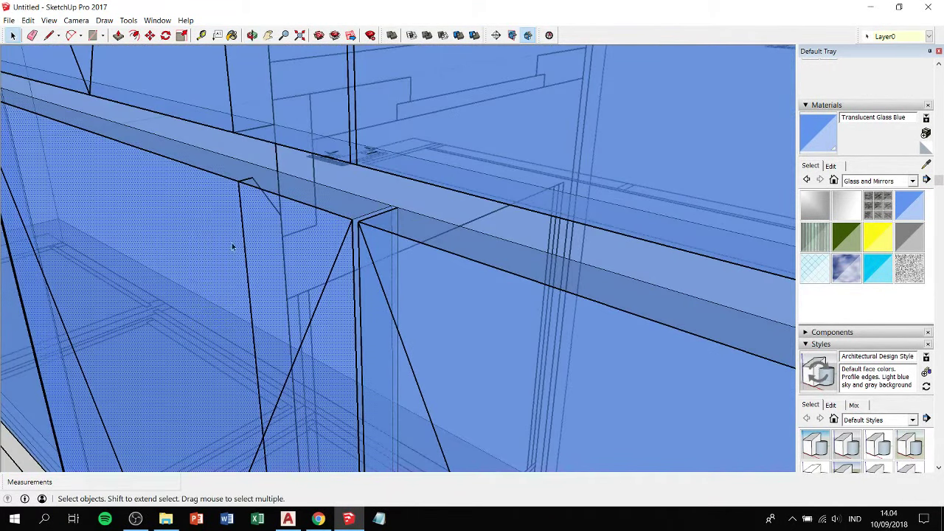
Thicken the glass right of the post by 7mm and drop its top edge 20mm.
{"action": "left_click", "coordinate": [419, 286]}
{"action": "key", "text": "p"}
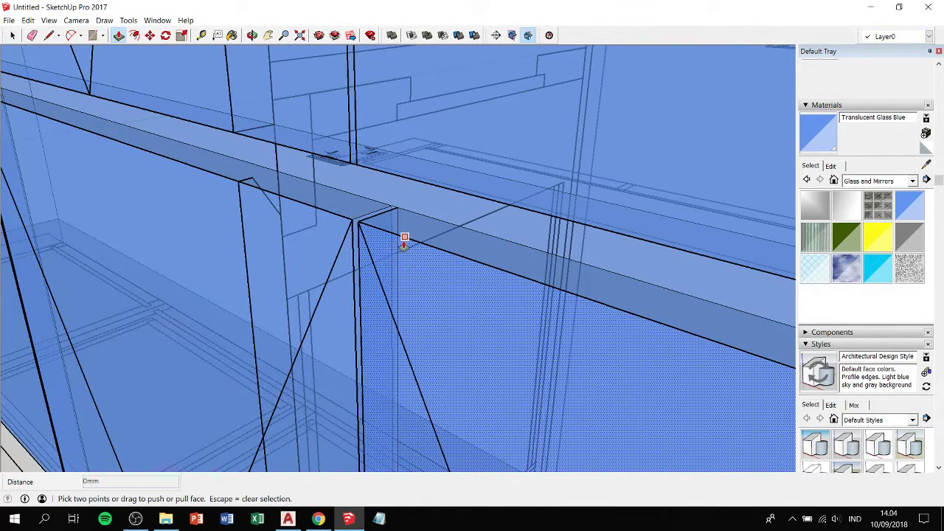
{"action": "left_click", "coordinate": [403, 239]}
{"action": "left_click", "coordinate": [249, 183]}
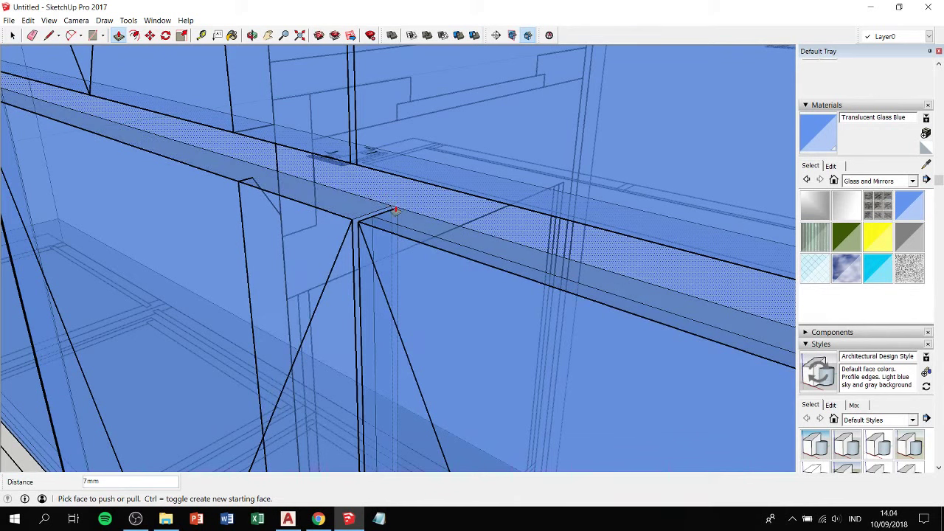
{"action": "key", "text": "space"}
{"action": "left_click", "coordinate": [419, 215]}
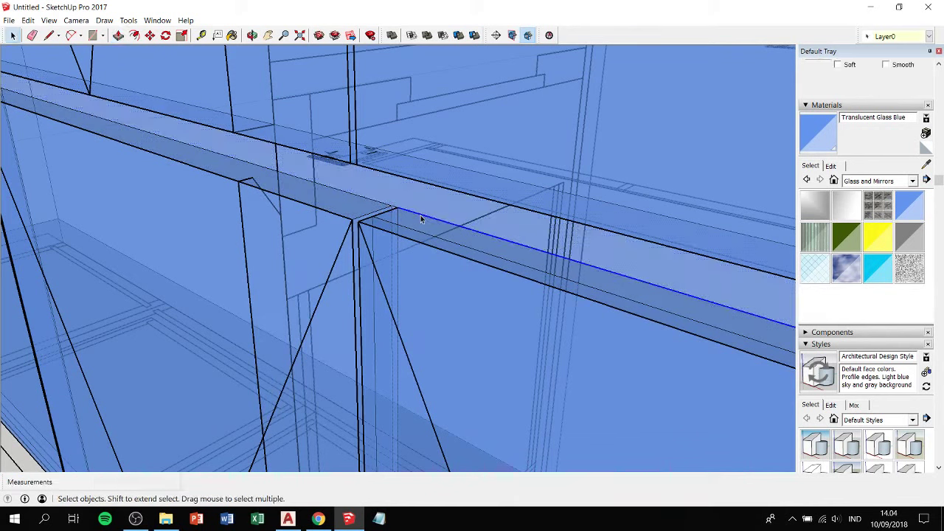
{"action": "key", "text": "m"}
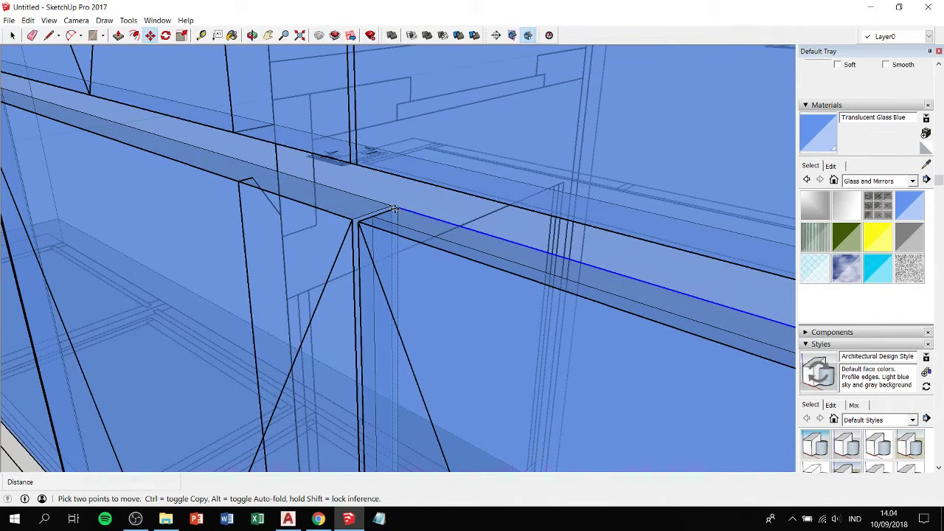
{"action": "left_click", "coordinate": [395, 210]}
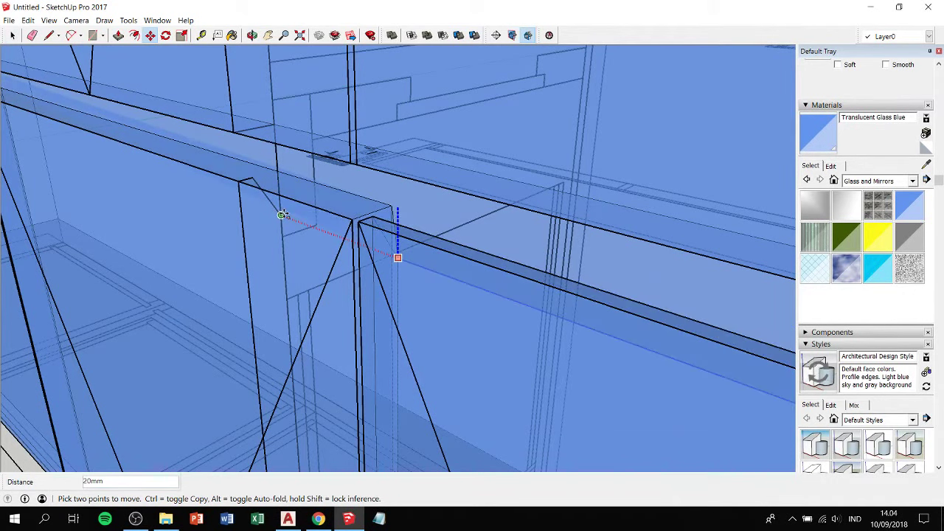
{"action": "left_click", "coordinate": [281, 216]}
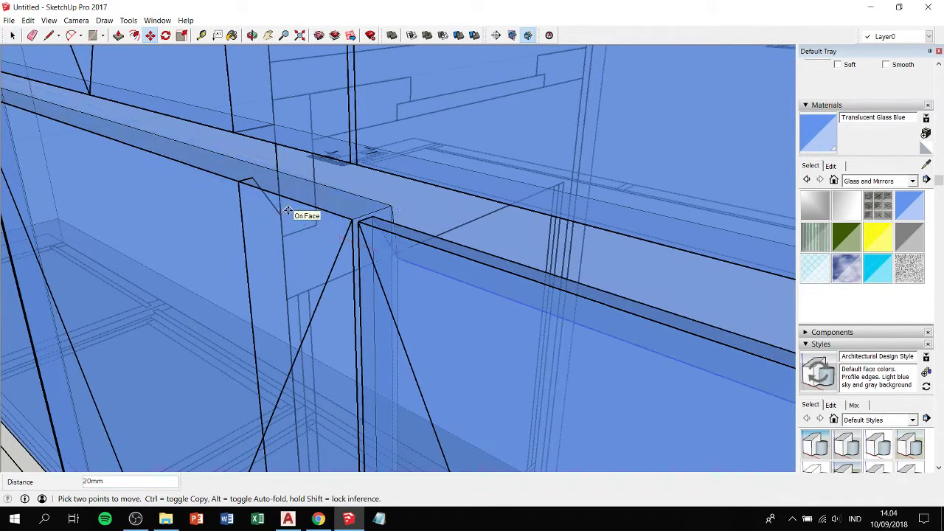
Thicken the left glass panel by 7mm and lower its top edge 10mm.
{"action": "key", "text": "space"}
{"action": "left_click", "coordinate": [298, 229]}
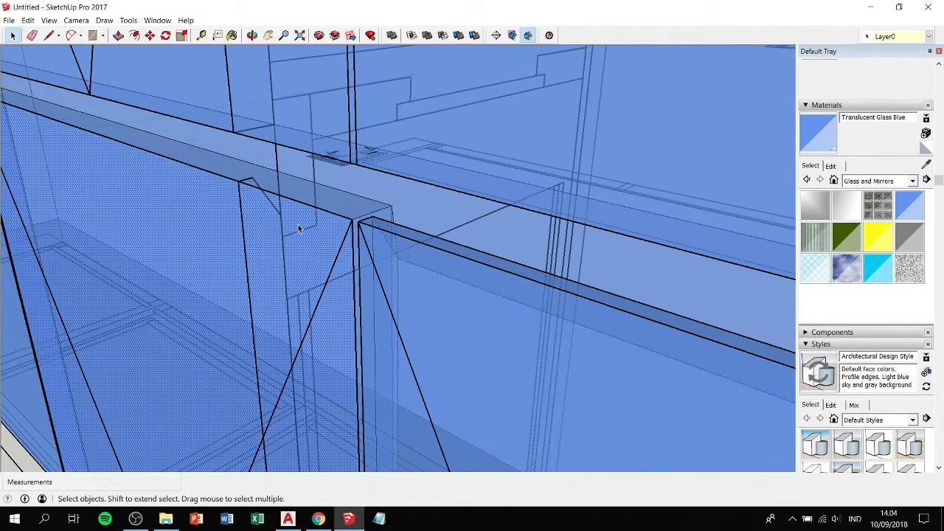
{"action": "key", "text": "p"}
{"action": "left_click", "coordinate": [241, 191]}
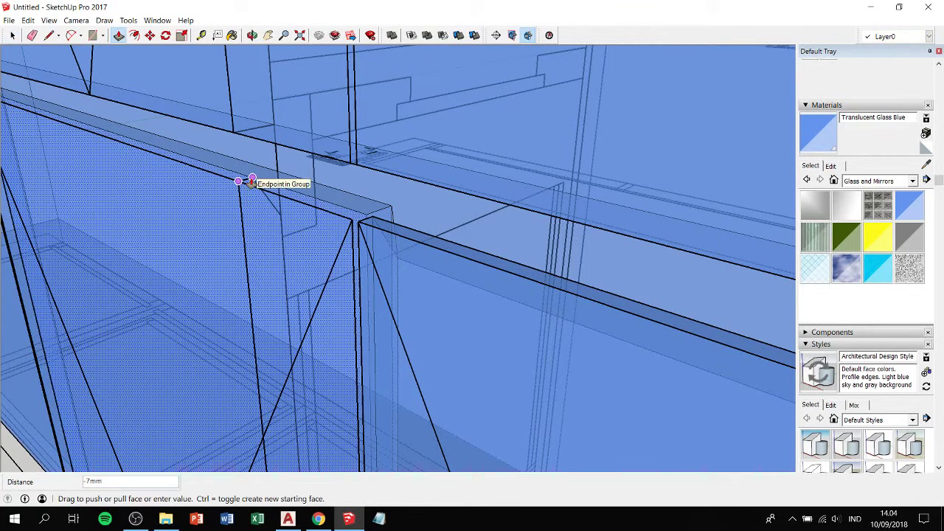
{"action": "left_click", "coordinate": [252, 181]}
{"action": "left_click", "coordinate": [239, 182]}
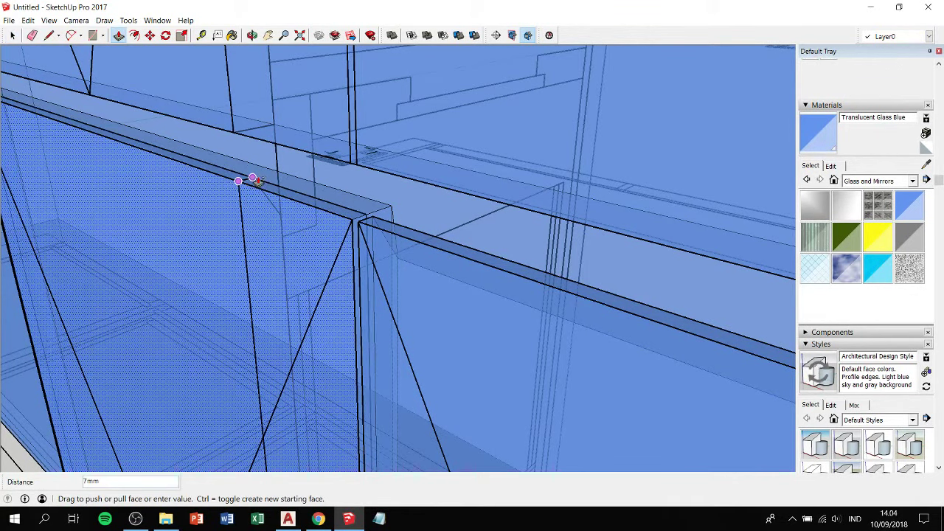
{"action": "left_click", "coordinate": [246, 180]}
{"action": "key", "text": "space"}
{"action": "left_click", "coordinate": [297, 180]}
{"action": "key", "text": "m"}
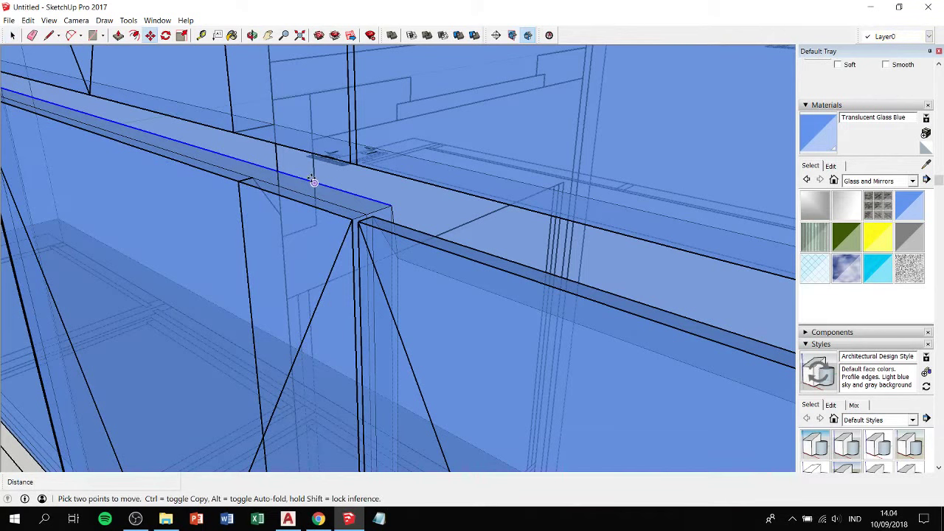
{"action": "left_click", "coordinate": [312, 178]}
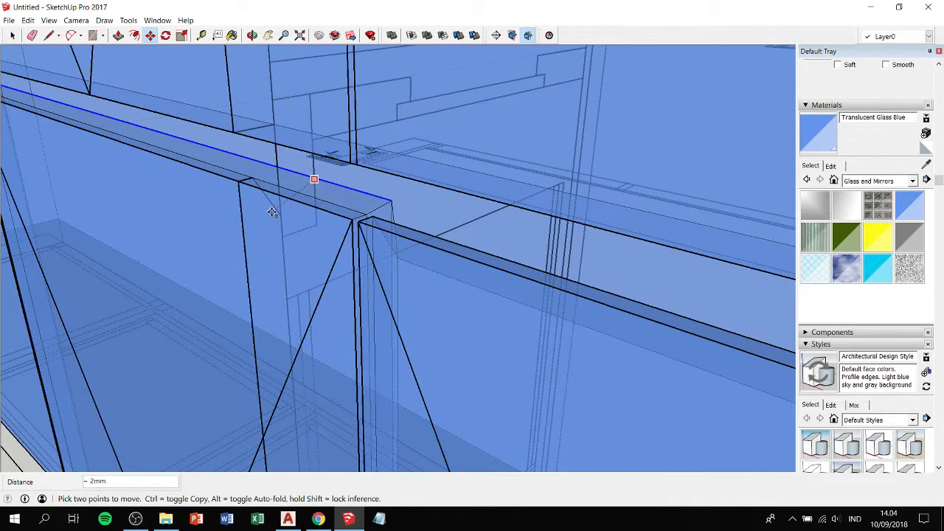
{"action": "left_click", "coordinate": [279, 213]}
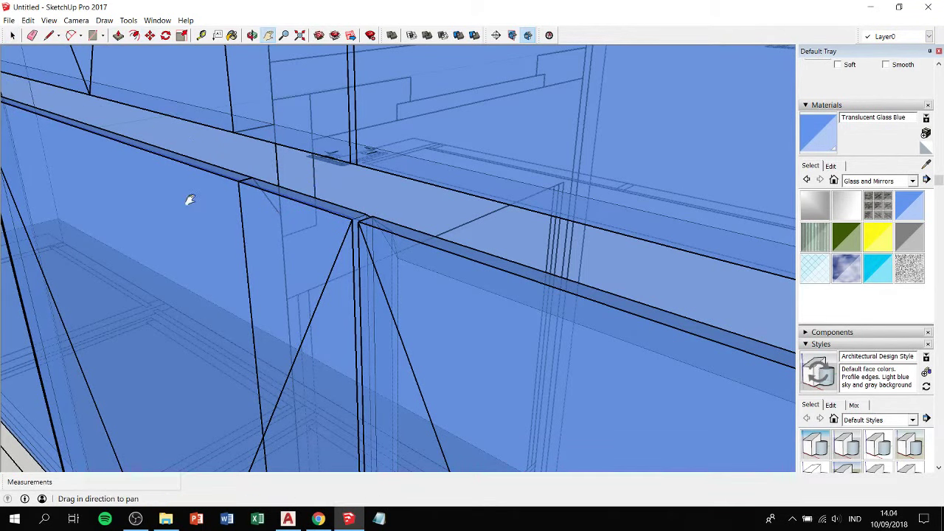
Thicken the next glass panel along the beam by 7mm and select its top edge.
{"action": "mouse_move", "coordinate": [187, 200]}
{"action": "middle_mouse_down", "text": "shift"}
{"action": "mouse_move", "coordinate": [233, 270]}
{"action": "mouse_move", "coordinate": [405, 276]}
{"action": "mouse_move", "coordinate": [342, 202]}
{"action": "middle_mouse_up", "text": "shift"}
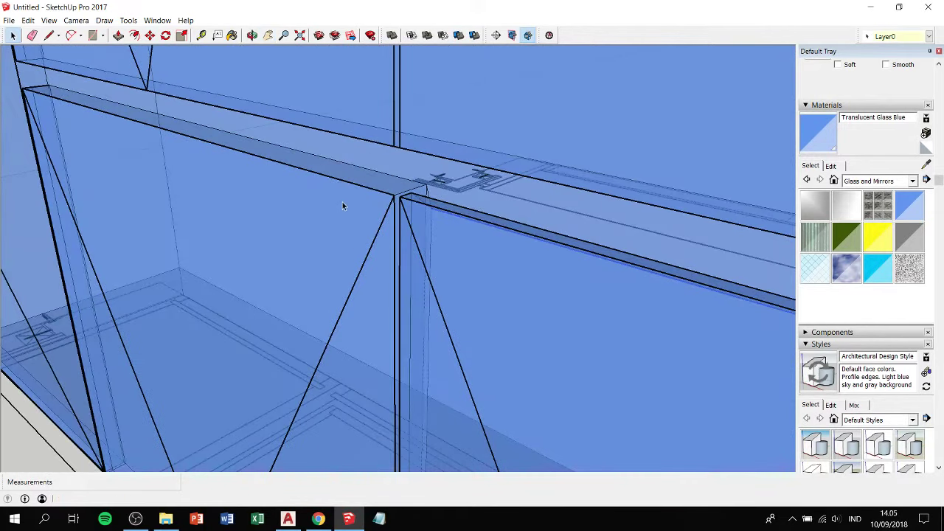
{"action": "key", "text": "p"}
{"action": "left_click", "coordinate": [341, 204]}
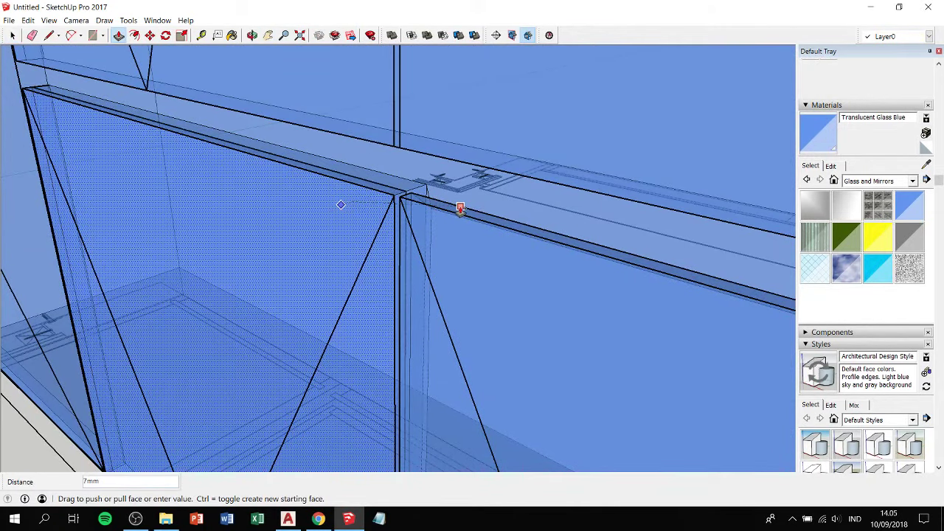
{"action": "left_click", "coordinate": [461, 210]}
{"action": "key", "text": "space"}
{"action": "left_click", "coordinate": [398, 182]}
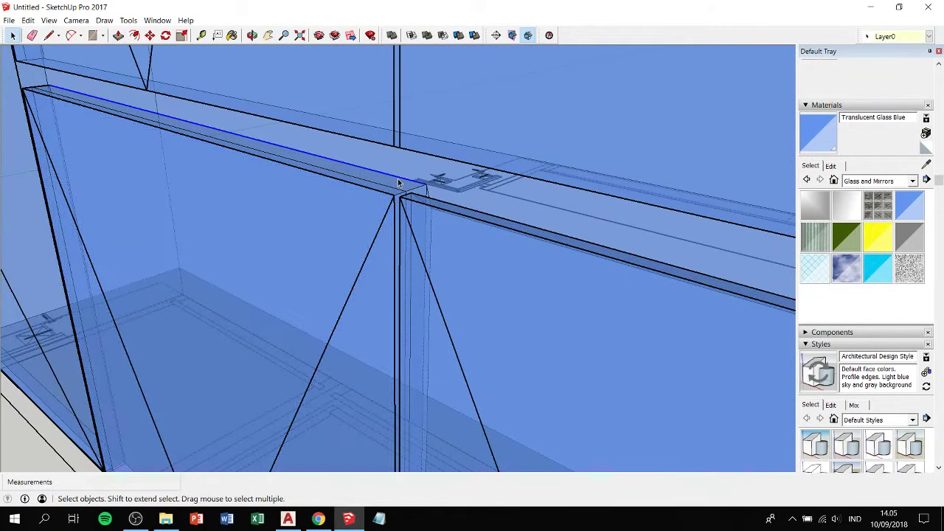
{"action": "key", "text": "m"}
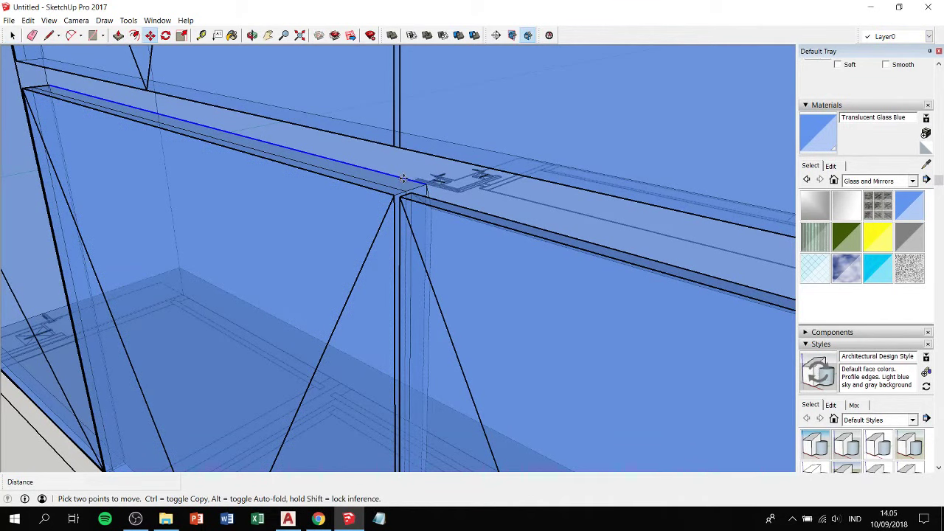
Lower the panel's top edge 10mm beneath the beam and check it from another angle.
{"action": "left_click", "coordinate": [403, 179]}
{"action": "middle_click_drag", "start_coordinate": [403, 179], "coordinate": [362, 133]}
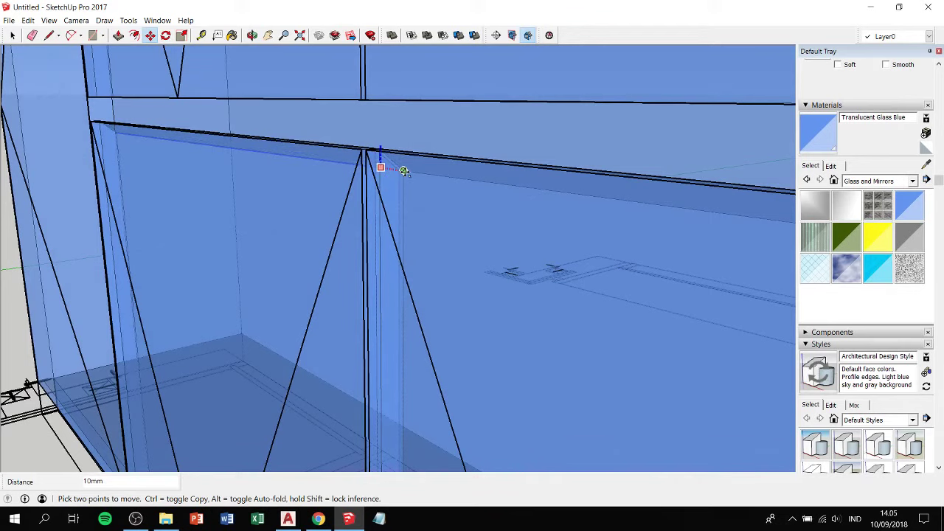
{"action": "mouse_move", "coordinate": [401, 169]}
{"action": "middle_mouse_down"}
{"action": "mouse_move", "coordinate": [371, 166]}
{"action": "mouse_move", "coordinate": [411, 219]}
{"action": "mouse_move", "coordinate": [552, 244]}
{"action": "mouse_move", "coordinate": [552, 293]}
{"action": "mouse_move", "coordinate": [506, 236]}
{"action": "mouse_move", "coordinate": [508, 211]}
{"action": "middle_mouse_up"}
{"action": "middle_click_drag", "start_coordinate": [260, 181], "coordinate": [374, 252], "text": "shift"}
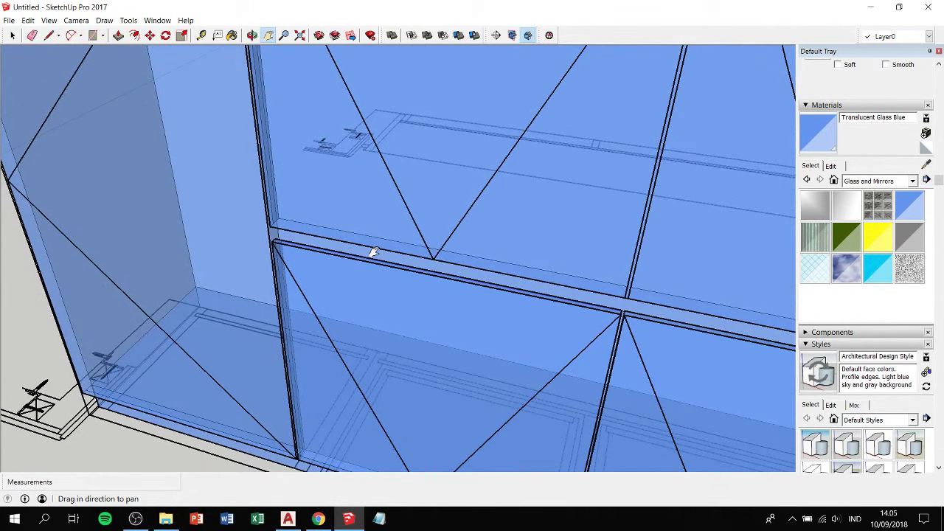
{"action": "mouse_move", "coordinate": [435, 182]}
{"action": "middle_mouse_down", "text": "shift"}
{"action": "mouse_move", "coordinate": [512, 180]}
{"action": "mouse_move", "coordinate": [380, 160]}
{"action": "mouse_move", "coordinate": [549, 169]}
{"action": "mouse_move", "coordinate": [561, 193]}
{"action": "mouse_move", "coordinate": [527, 158]}
{"action": "middle_mouse_up", "text": "shift"}
{"action": "scroll", "coordinate": [549, 168], "scroll_direction": "up", "scroll_amount": 2}
Select the glass face under the beam and start a dimension at the post top.
{"action": "left_click", "coordinate": [539, 194]}
{"action": "key", "text": "d"}
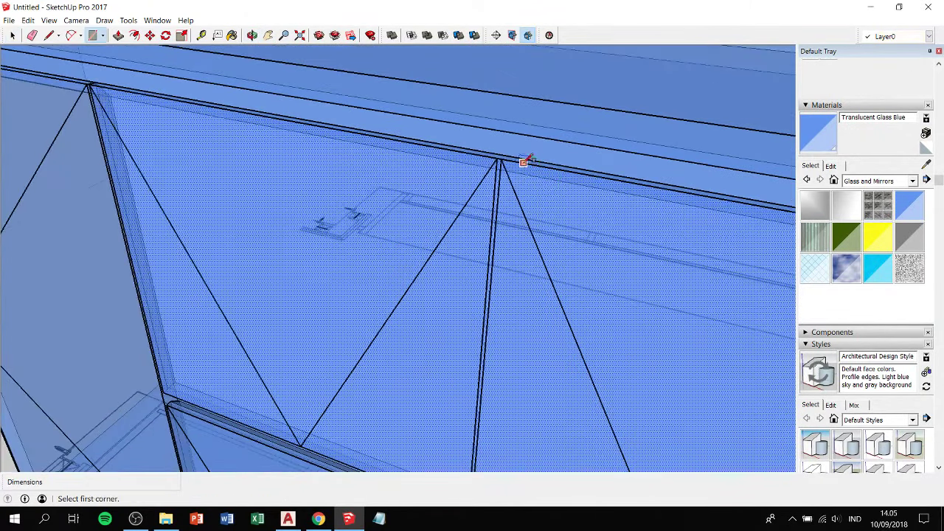
{"action": "left_click", "coordinate": [502, 157]}
{"action": "mouse_move", "coordinate": [502, 211]}
{"action": "middle_mouse_down"}
{"action": "mouse_move", "coordinate": [478, 443]}
{"action": "mouse_move", "coordinate": [498, 273]}
{"action": "mouse_move", "coordinate": [455, 196]}
{"action": "mouse_move", "coordinate": [409, 209]}
{"action": "mouse_move", "coordinate": [565, 190]}
{"action": "mouse_move", "coordinate": [509, 99]}
{"action": "middle_mouse_up"}
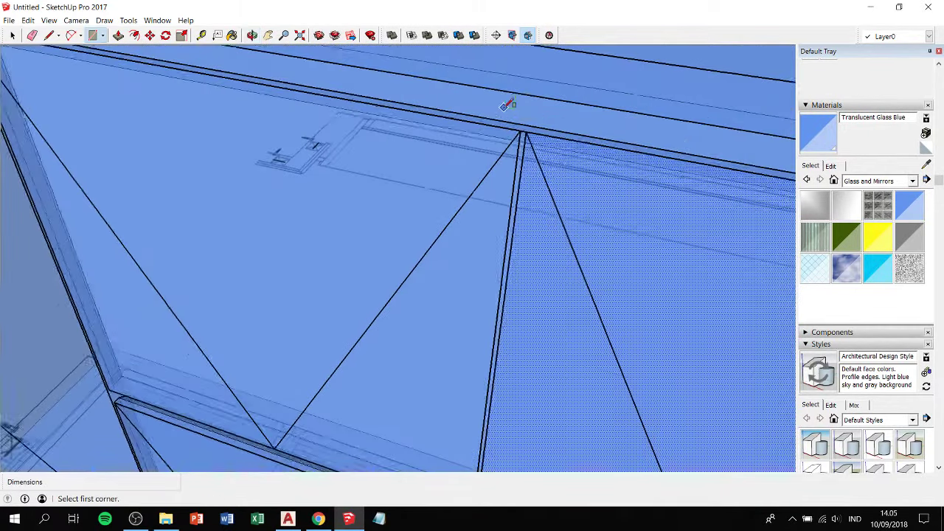
{"action": "scroll", "coordinate": [535, 138], "scroll_direction": "up", "scroll_amount": 2}
{"action": "key", "text": "space"}
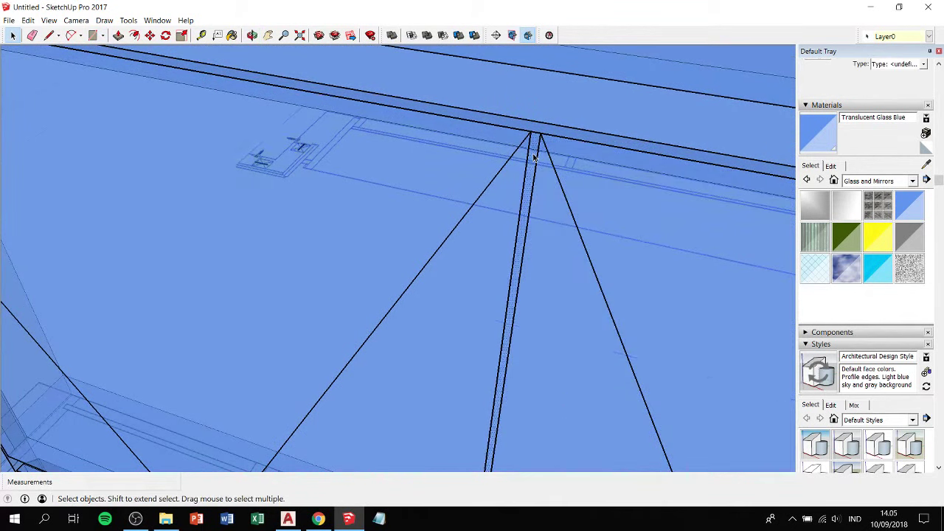
Raise the post top 13mm, then push it back down.
{"action": "key", "text": "p"}
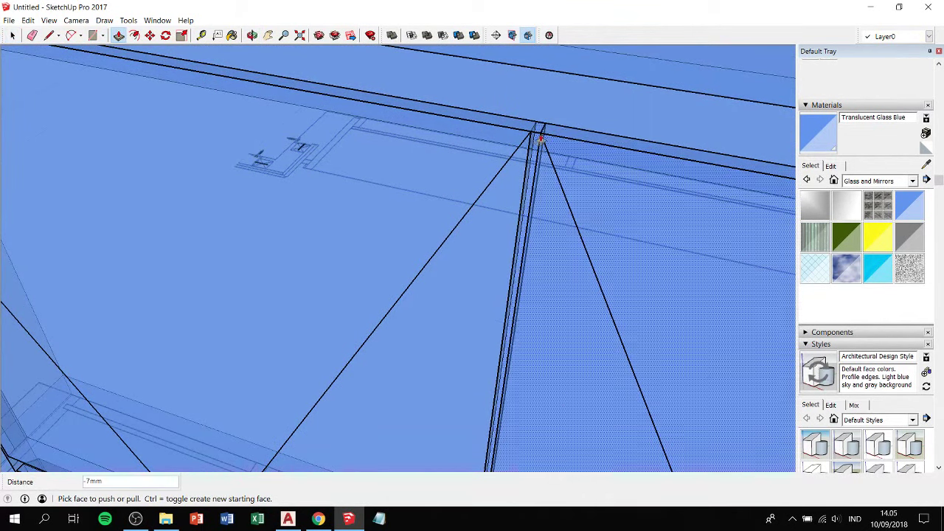
{"action": "left_click_drag", "start_coordinate": [540, 140], "coordinate": [639, 113]}
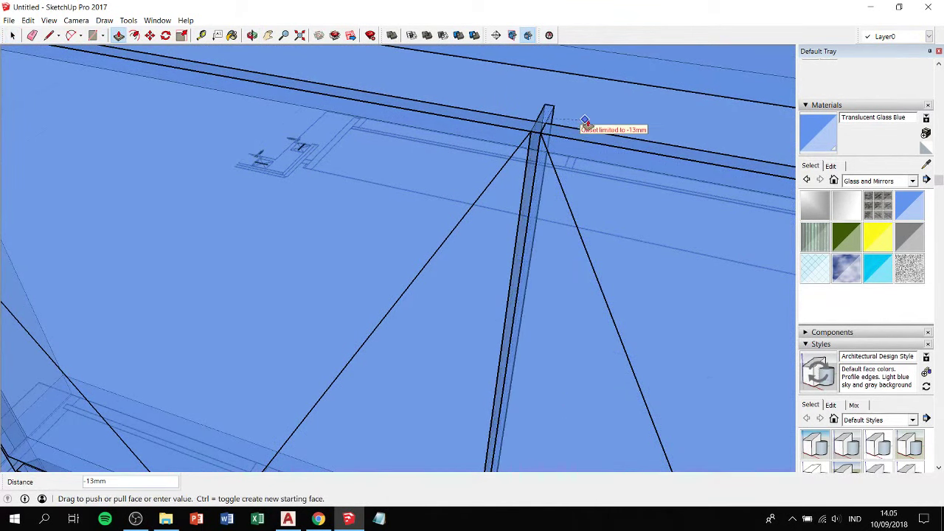
{"action": "left_click", "coordinate": [633, 116]}
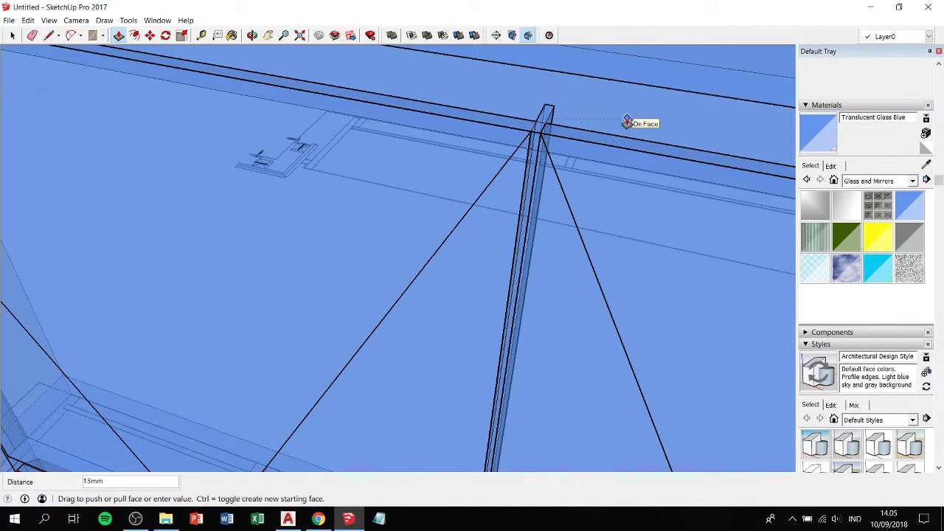
{"action": "mouse_move", "coordinate": [544, 131]}
{"action": "middle_mouse_down"}
{"action": "mouse_move", "coordinate": [577, 122]}
{"action": "mouse_move", "coordinate": [348, 108]}
{"action": "middle_mouse_up"}
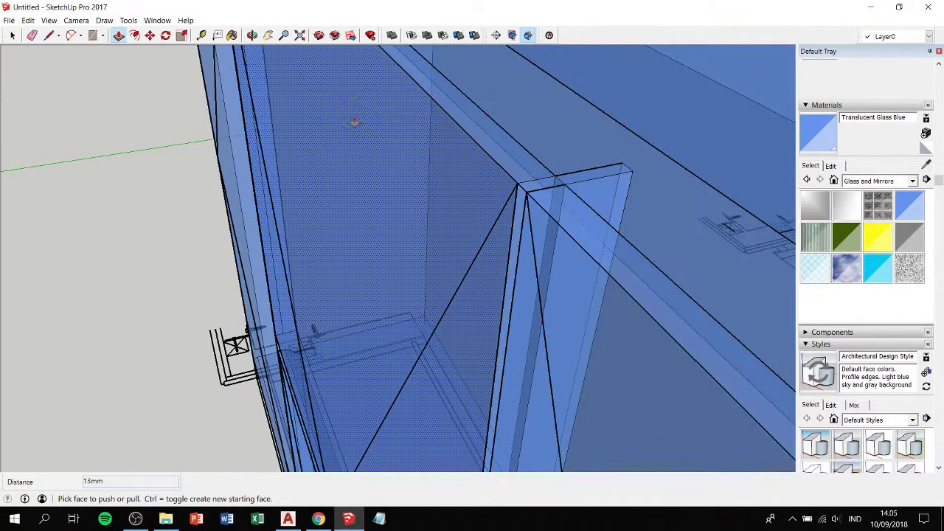
{"action": "scroll", "coordinate": [549, 187], "scroll_direction": "up", "scroll_amount": 5}
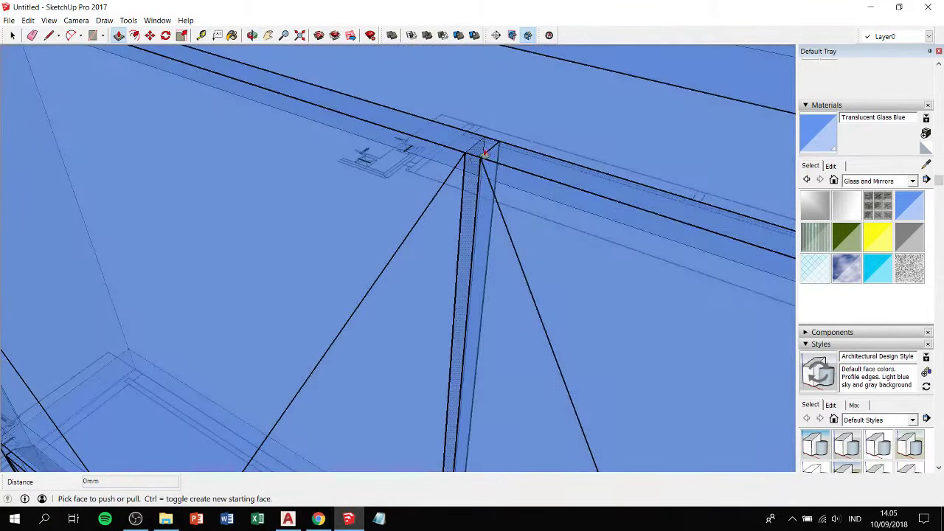
{"action": "left_click_drag", "start_coordinate": [491, 150], "coordinate": [618, 103]}
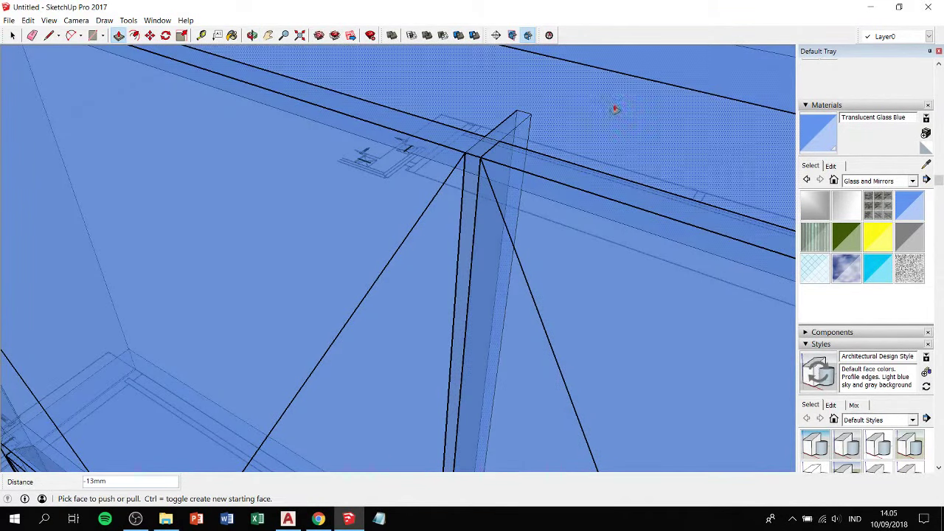
{"action": "mouse_move", "coordinate": [613, 108]}
{"action": "middle_mouse_down"}
{"action": "mouse_move", "coordinate": [632, 42]}
{"action": "mouse_move", "coordinate": [527, 105]}
{"action": "middle_mouse_up"}
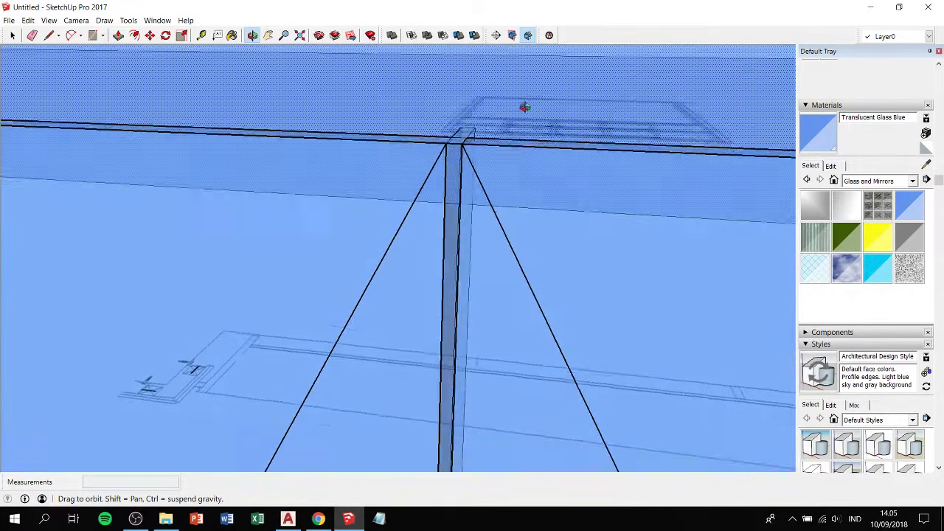
{"action": "scroll", "coordinate": [527, 106], "scroll_direction": "up", "scroll_amount": 3}
Pull the glass pillar's top face up 3mm so it meets the beam.
{"action": "left_click_drag", "start_coordinate": [443, 179], "coordinate": [460, 159]}
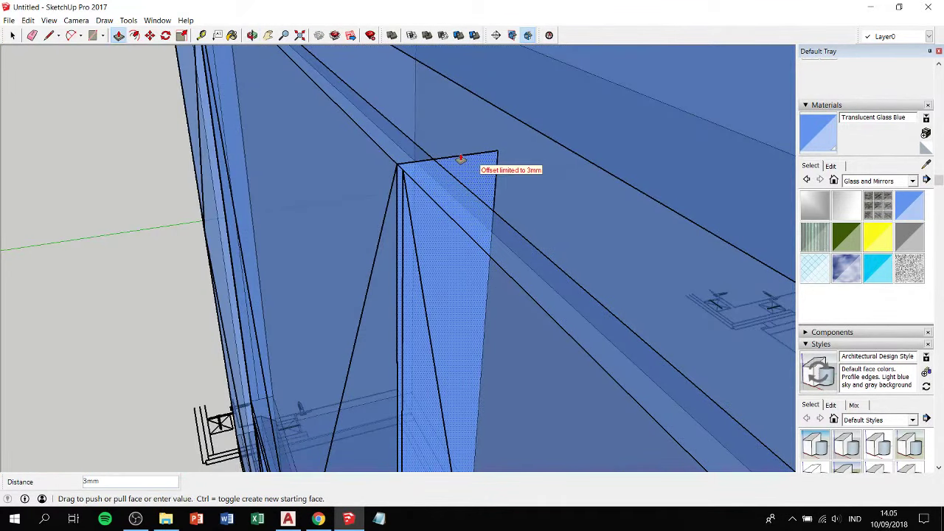
{"action": "left_click", "coordinate": [460, 158]}
{"action": "key", "text": "space"}
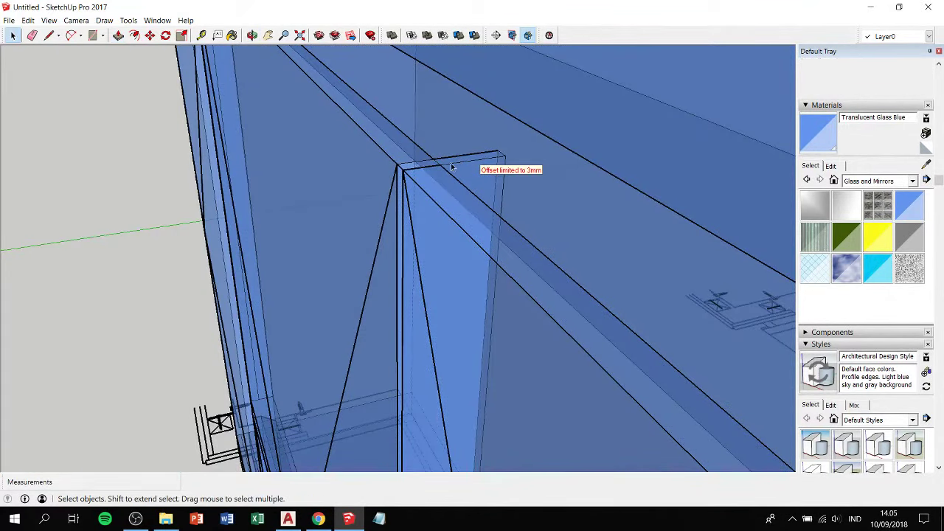
{"action": "mouse_move", "coordinate": [452, 167]}
{"action": "middle_mouse_down"}
{"action": "mouse_move", "coordinate": [650, 225]}
{"action": "mouse_move", "coordinate": [437, 139]}
{"action": "mouse_move", "coordinate": [455, 141]}
{"action": "middle_mouse_up"}
{"action": "mouse_move", "coordinate": [467, 172]}
{"action": "middle_mouse_down"}
{"action": "mouse_move", "coordinate": [445, 143]}
{"action": "mouse_move", "coordinate": [472, 175]}
{"action": "mouse_move", "coordinate": [465, 168]}
{"action": "middle_mouse_up"}
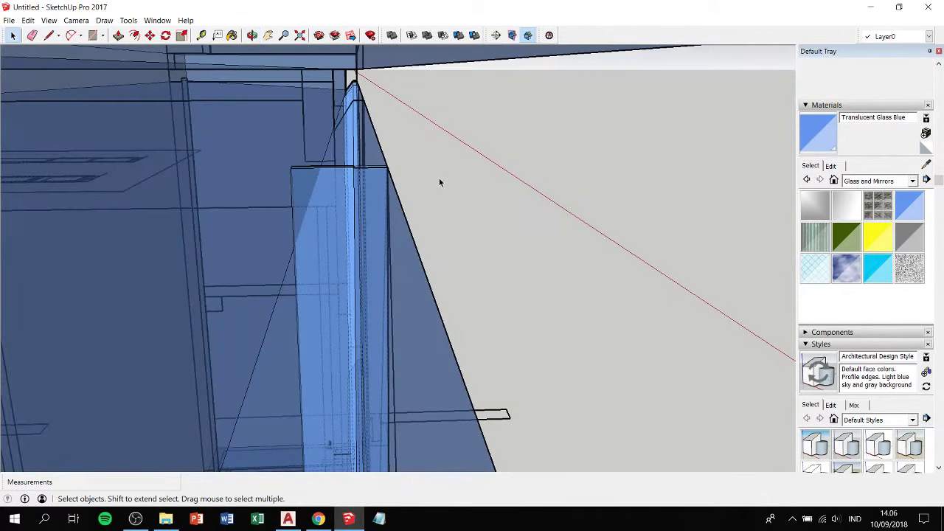
Split the glass panel with a diagonal line and push its triangular face out 3mm.
{"action": "key", "text": "l"}
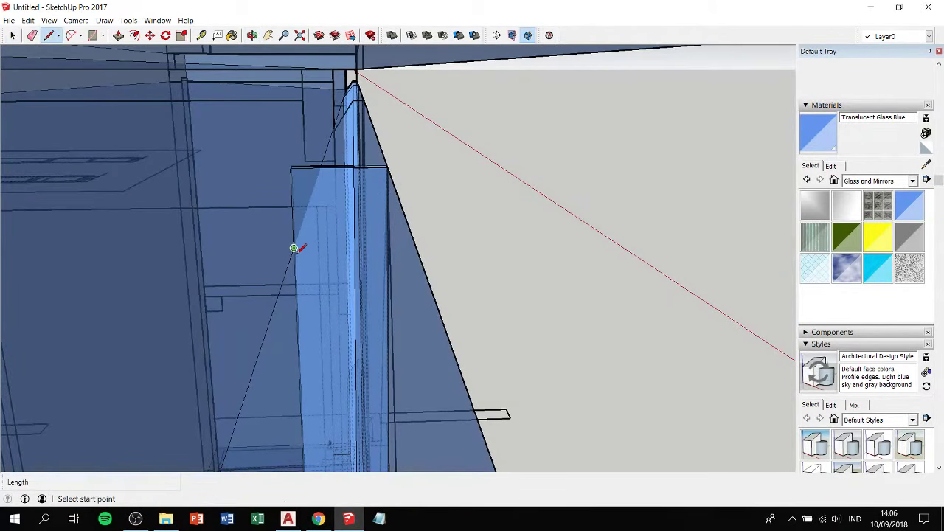
{"action": "left_click", "coordinate": [294, 248]}
{"action": "left_click", "coordinate": [354, 167]}
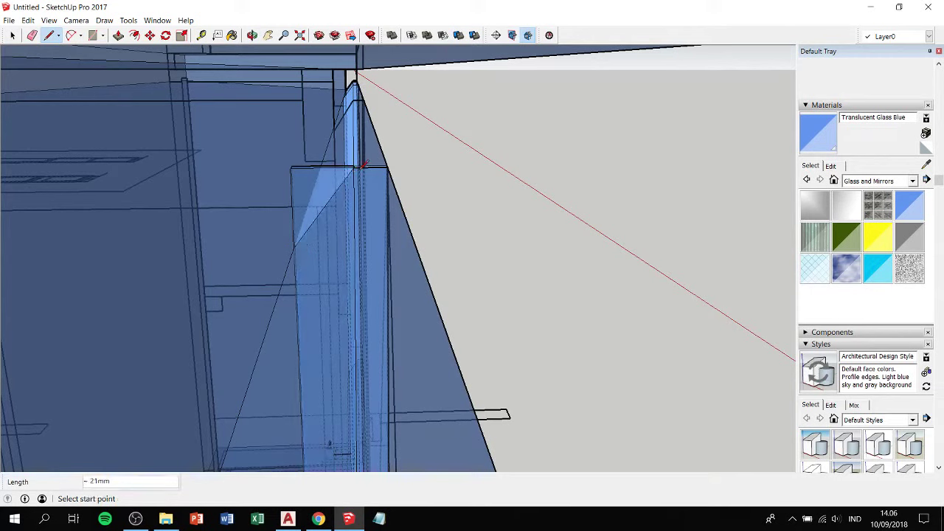
{"action": "key", "text": "space"}
{"action": "left_click", "coordinate": [314, 200]}
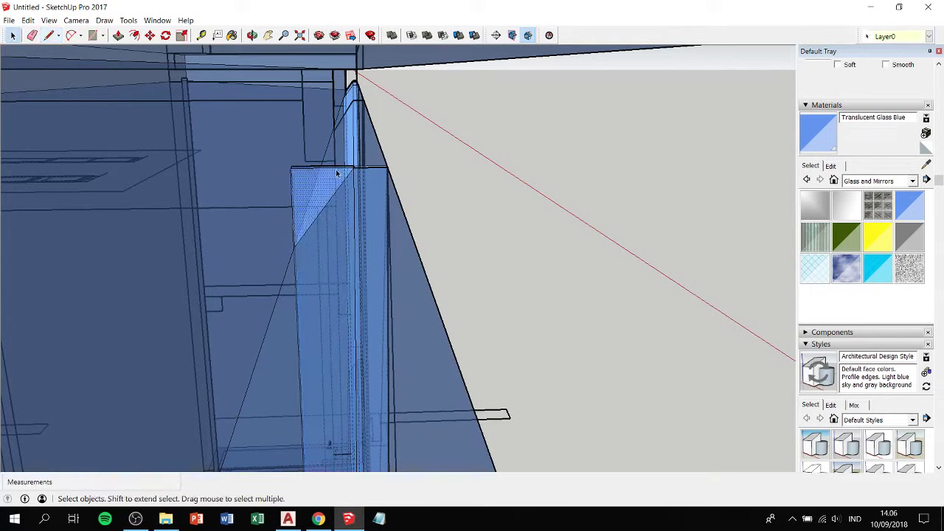
{"action": "left_click", "coordinate": [336, 170]}
{"action": "left_click", "coordinate": [330, 183]}
{"action": "key", "text": "p"}
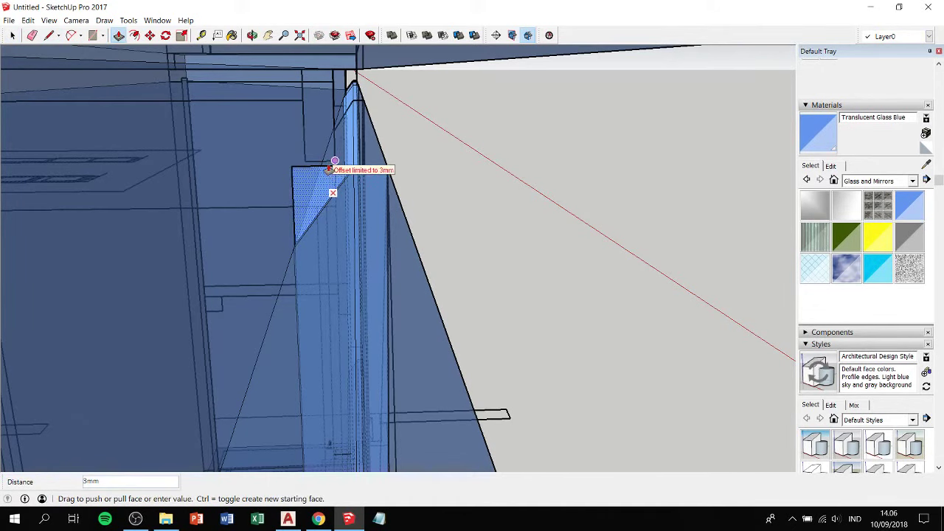
{"action": "left_click", "coordinate": [348, 175]}
Push the adjoining triangular glass face out 3mm against the beam.
{"action": "key", "text": "space"}
{"action": "scroll", "coordinate": [359, 175], "scroll_direction": "up", "scroll_amount": 2}
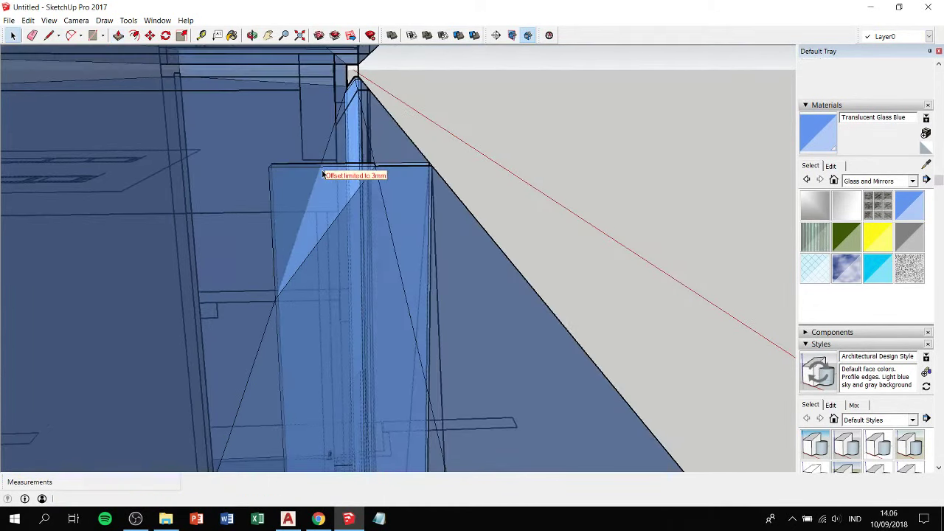
{"action": "scroll", "coordinate": [369, 175], "scroll_direction": "up", "scroll_amount": 3}
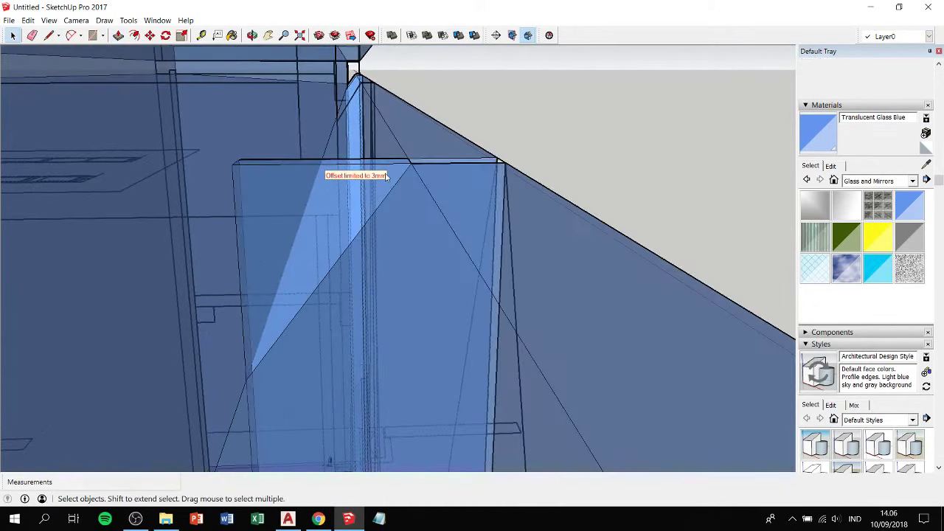
{"action": "left_click", "coordinate": [327, 186]}
{"action": "key", "text": "p"}
{"action": "left_click", "coordinate": [328, 184]}
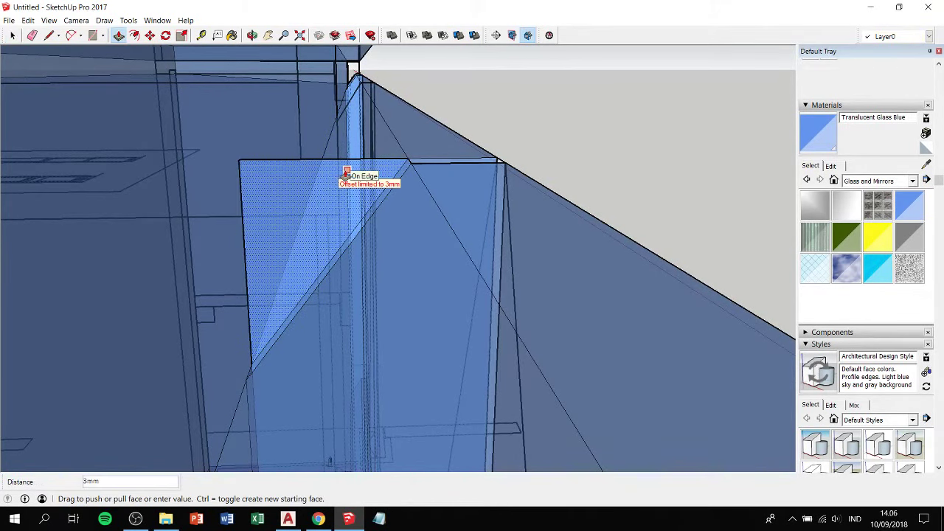
{"action": "left_click", "coordinate": [359, 163]}
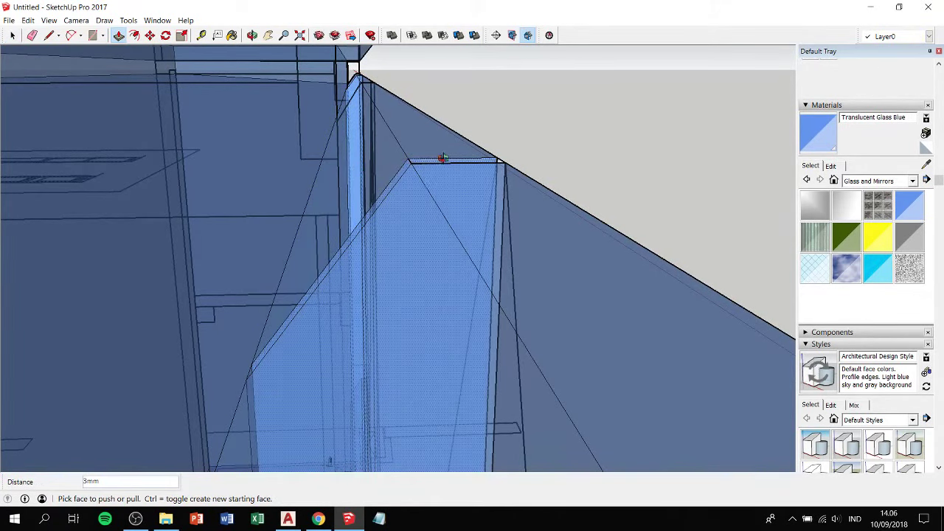
{"action": "mouse_move", "coordinate": [443, 154]}
{"action": "middle_mouse_down"}
{"action": "mouse_move", "coordinate": [337, 232]}
{"action": "mouse_move", "coordinate": [180, 242]}
{"action": "mouse_move", "coordinate": [359, 177]}
{"action": "middle_mouse_up"}
{"action": "key", "text": "space"}
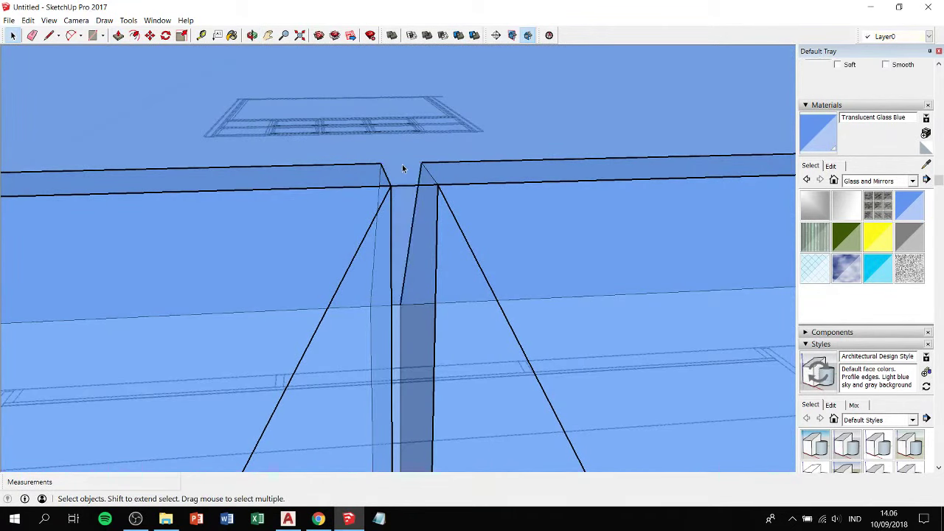
Draw a thin rectangle at the glass post's top corner on the face below the beam.
{"action": "mouse_move", "coordinate": [409, 177]}
{"action": "middle_mouse_down"}
{"action": "mouse_move", "coordinate": [359, 295]}
{"action": "mouse_move", "coordinate": [382, 290]}
{"action": "middle_mouse_up"}
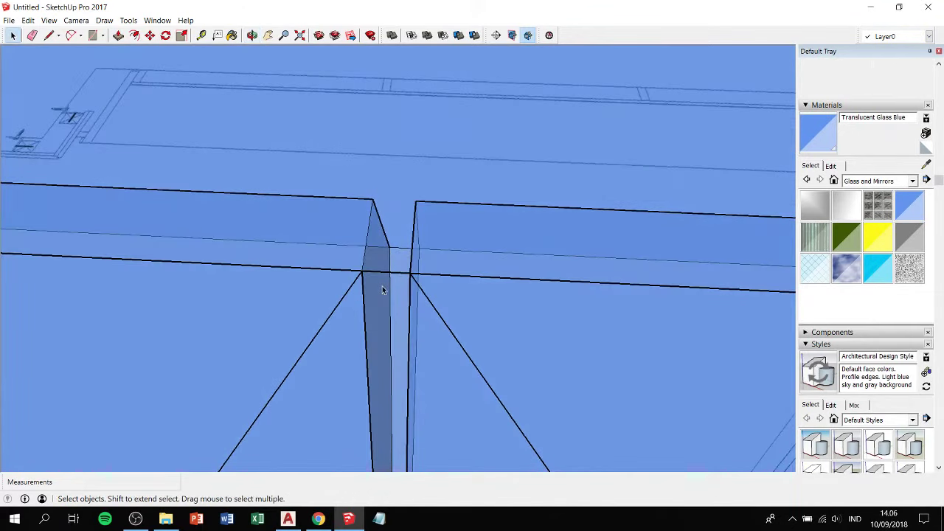
{"action": "double_click", "coordinate": [382, 276]}
{"action": "scroll", "coordinate": [418, 233], "scroll_direction": "down", "scroll_amount": 3}
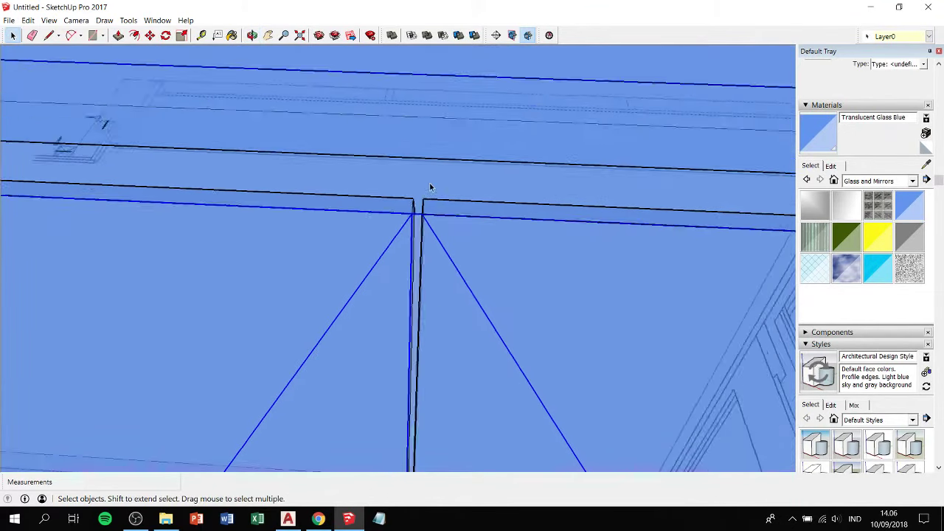
{"action": "scroll", "coordinate": [430, 185], "scroll_direction": "down", "scroll_amount": 3}
{"action": "scroll", "coordinate": [430, 189], "scroll_direction": "down", "scroll_amount": 5}
{"action": "scroll", "coordinate": [433, 196], "scroll_direction": "up", "scroll_amount": 3}
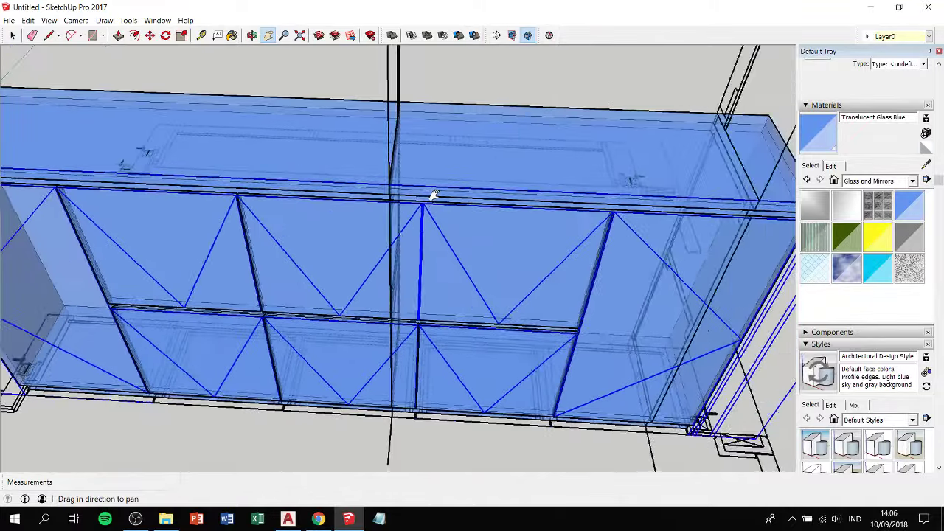
{"action": "scroll", "coordinate": [416, 204], "scroll_direction": "up", "scroll_amount": 4}
{"action": "scroll", "coordinate": [404, 233], "scroll_direction": "up", "scroll_amount": 1}
{"action": "left_click", "coordinate": [400, 236]}
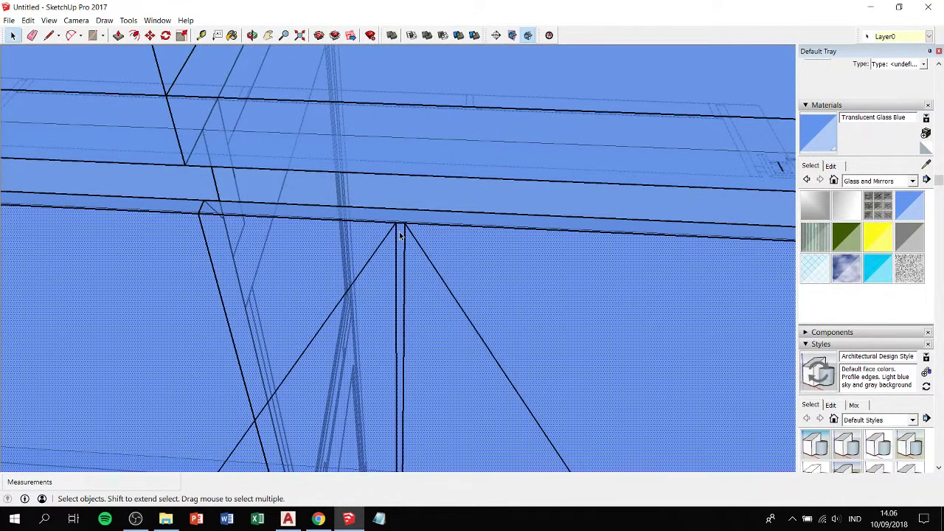
{"action": "key", "text": "r"}
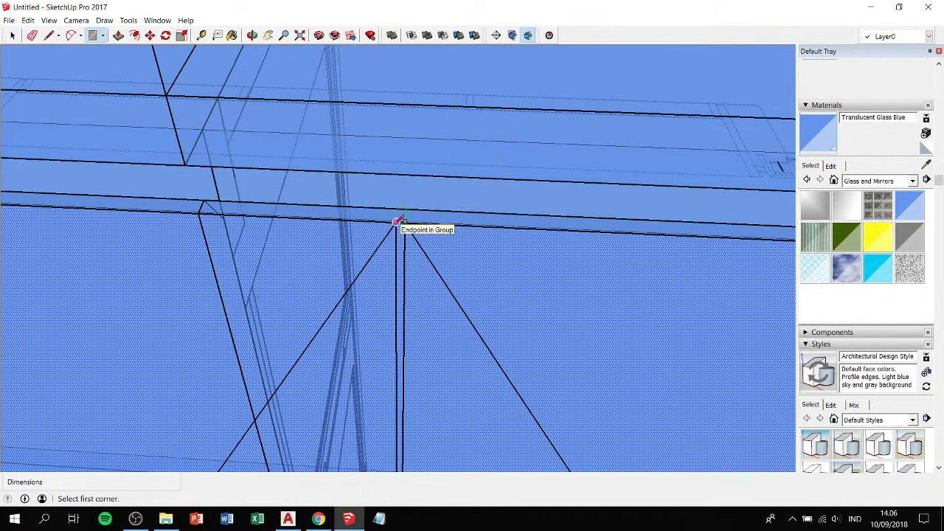
{"action": "left_click", "coordinate": [397, 221]}
{"action": "mouse_move", "coordinate": [394, 219]}
{"action": "middle_mouse_down", "text": "shift"}
{"action": "mouse_move", "coordinate": [428, 317]}
{"action": "mouse_move", "coordinate": [422, 211]}
{"action": "mouse_move", "coordinate": [394, 212]}
{"action": "middle_mouse_up", "text": "shift"}
{"action": "left_click", "coordinate": [393, 243]}
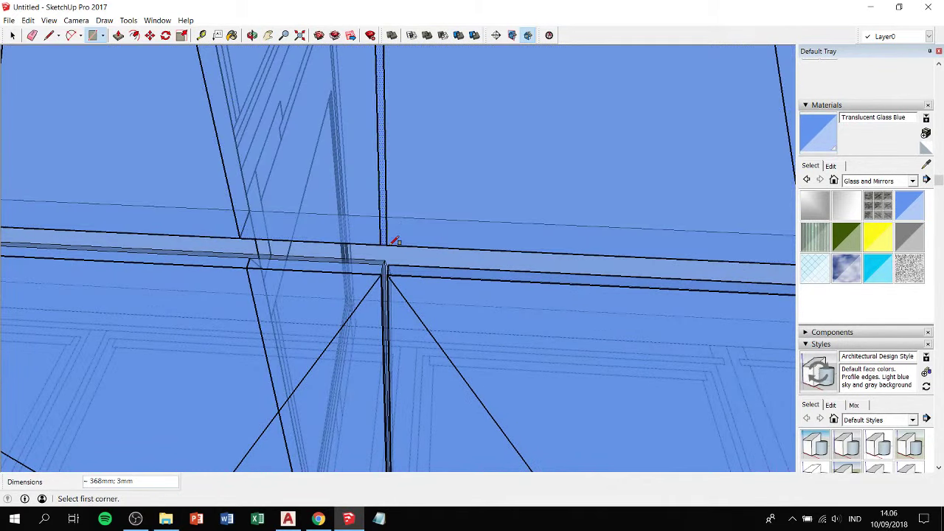
Push the thin strip in 7mm to cut the notch for the glass post.
{"action": "scroll", "coordinate": [396, 241], "scroll_direction": "down", "scroll_amount": 2}
{"action": "scroll", "coordinate": [390, 221], "scroll_direction": "down", "scroll_amount": 2}
{"action": "mouse_move", "coordinate": [389, 207]}
{"action": "middle_mouse_down", "text": "shift"}
{"action": "mouse_move", "coordinate": [432, 316]}
{"action": "mouse_move", "coordinate": [397, 236]}
{"action": "middle_mouse_up", "text": "shift"}
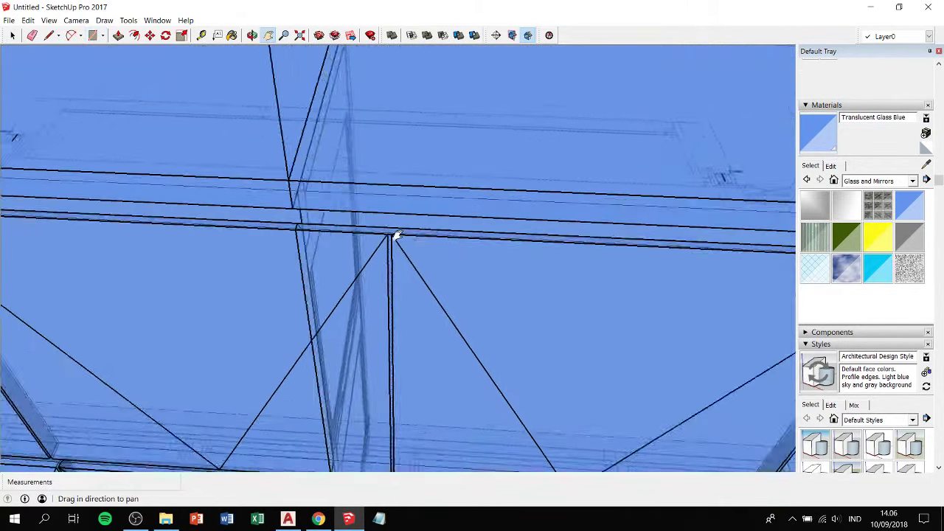
{"action": "scroll", "coordinate": [397, 236], "scroll_direction": "up", "scroll_amount": 3}
{"action": "scroll", "coordinate": [395, 235], "scroll_direction": "up", "scroll_amount": 2}
{"action": "key", "text": "p"}
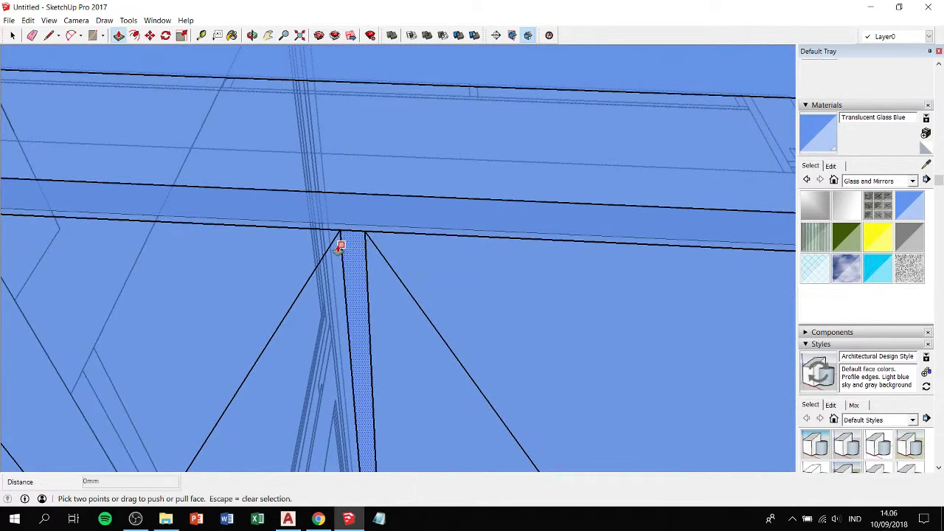
{"action": "left_click_drag", "start_coordinate": [353, 248], "coordinate": [362, 208]}
{"action": "left_click", "coordinate": [381, 199]}
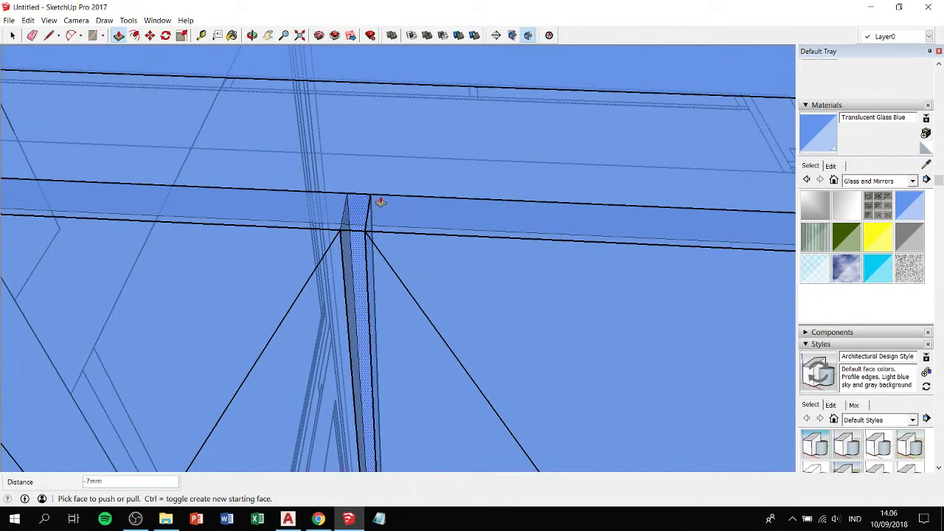
Pull the column's top face up 13mm.
{"action": "mouse_move", "coordinate": [380, 202]}
{"action": "middle_mouse_down"}
{"action": "mouse_move", "coordinate": [580, 118]}
{"action": "mouse_move", "coordinate": [706, 105]}
{"action": "mouse_move", "coordinate": [375, 243]}
{"action": "mouse_move", "coordinate": [538, 154]}
{"action": "mouse_move", "coordinate": [195, 255]}
{"action": "mouse_move", "coordinate": [379, 219]}
{"action": "middle_mouse_up"}
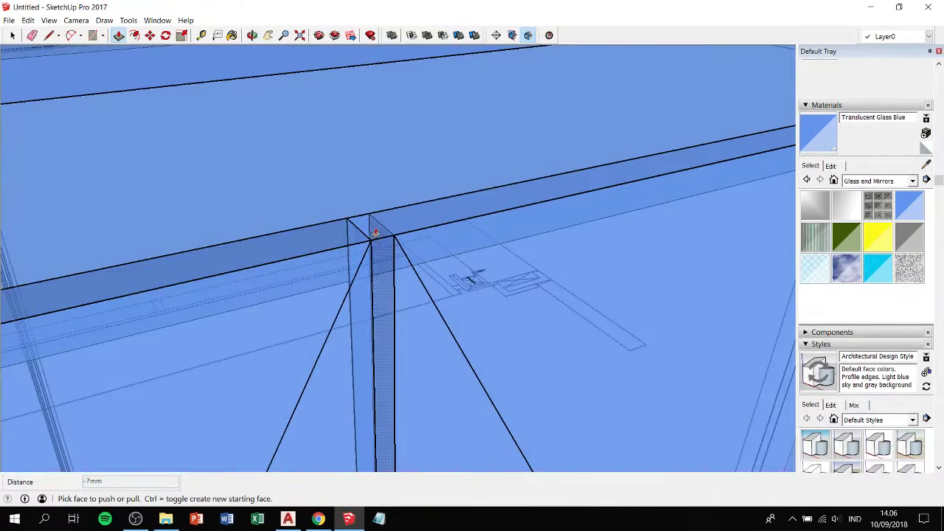
{"action": "mouse_move", "coordinate": [354, 223]}
{"action": "left_mouse_down"}
{"action": "mouse_move", "coordinate": [351, 141]}
{"action": "mouse_move", "coordinate": [121, 242]}
{"action": "mouse_move", "coordinate": [175, 214]}
{"action": "left_mouse_up"}
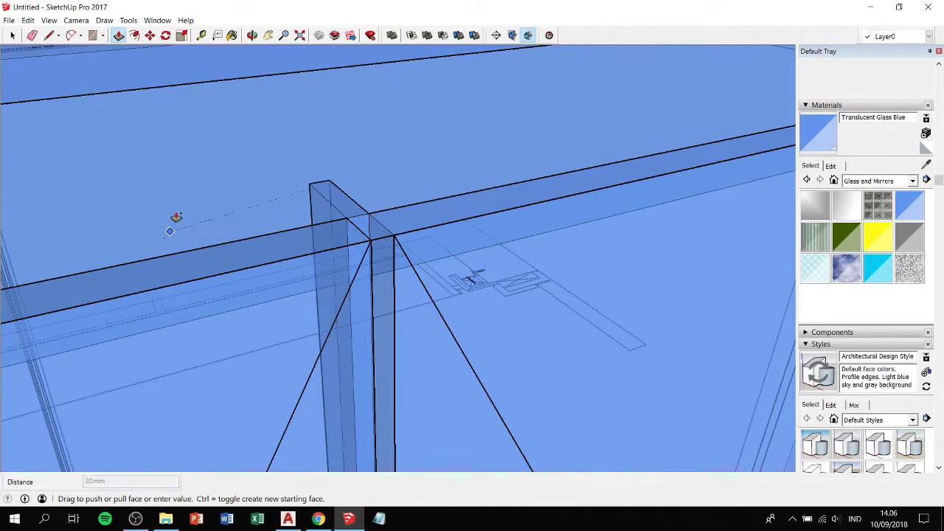
{"action": "mouse_move", "coordinate": [175, 214]}
{"action": "middle_mouse_down"}
{"action": "mouse_move", "coordinate": [321, 106]}
{"action": "mouse_move", "coordinate": [464, 89]}
{"action": "mouse_move", "coordinate": [506, 107]}
{"action": "middle_mouse_up"}
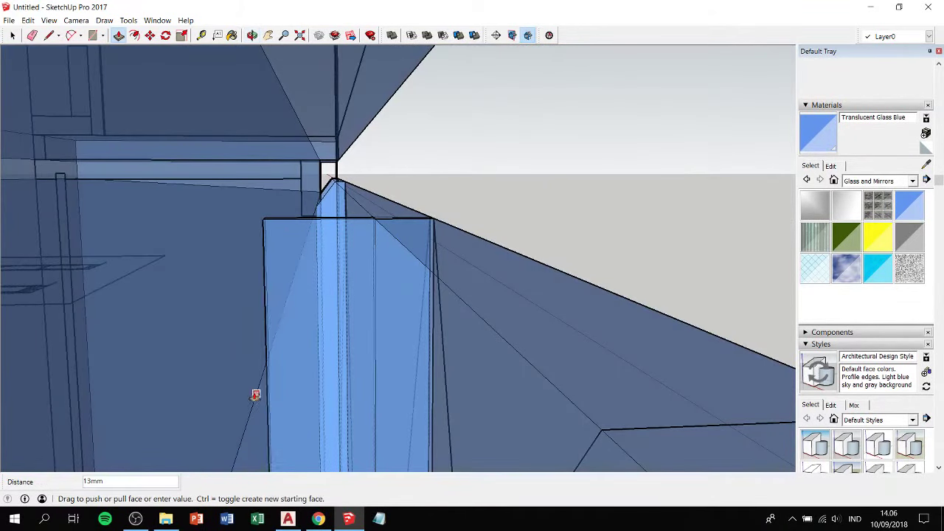
{"action": "left_click", "coordinate": [254, 400]}
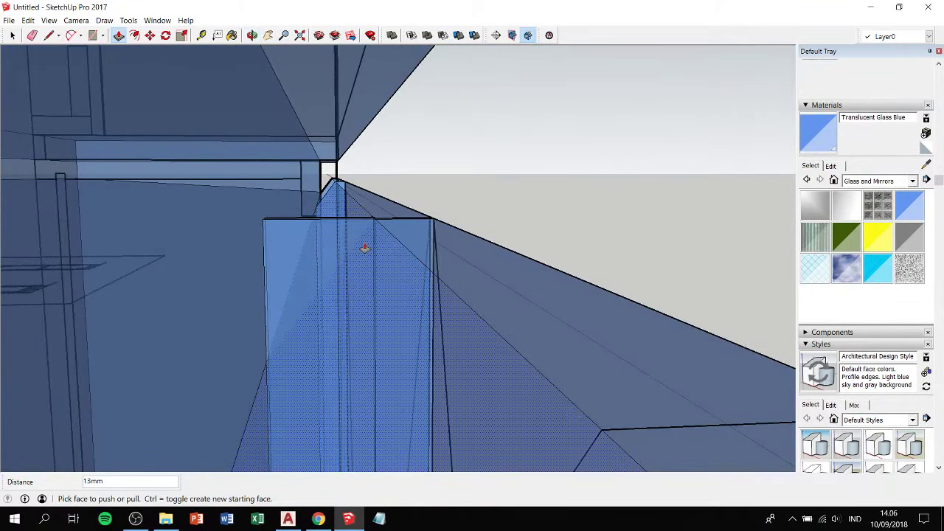
Split the adjoining panel diagonally with a line and push its corner face in 3mm.
{"action": "key", "text": "l"}
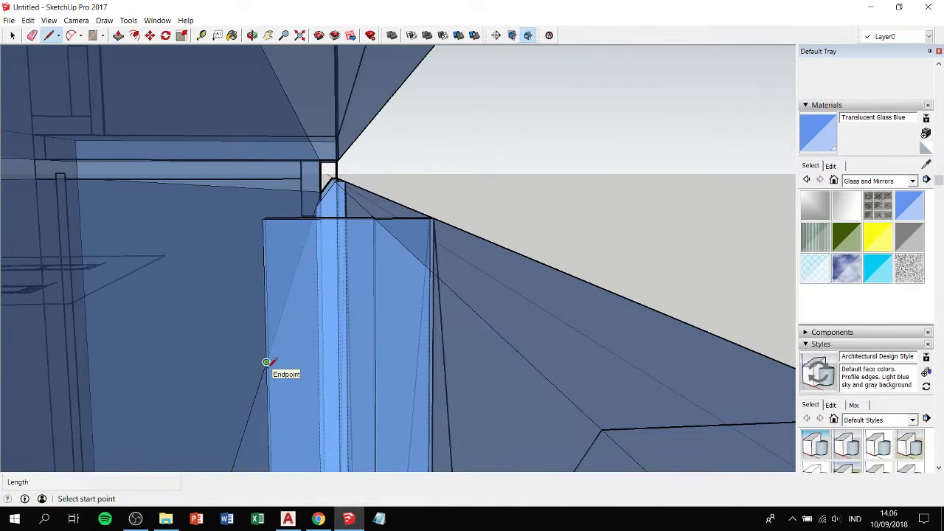
{"action": "left_click", "coordinate": [266, 363]}
{"action": "left_click", "coordinate": [380, 220]}
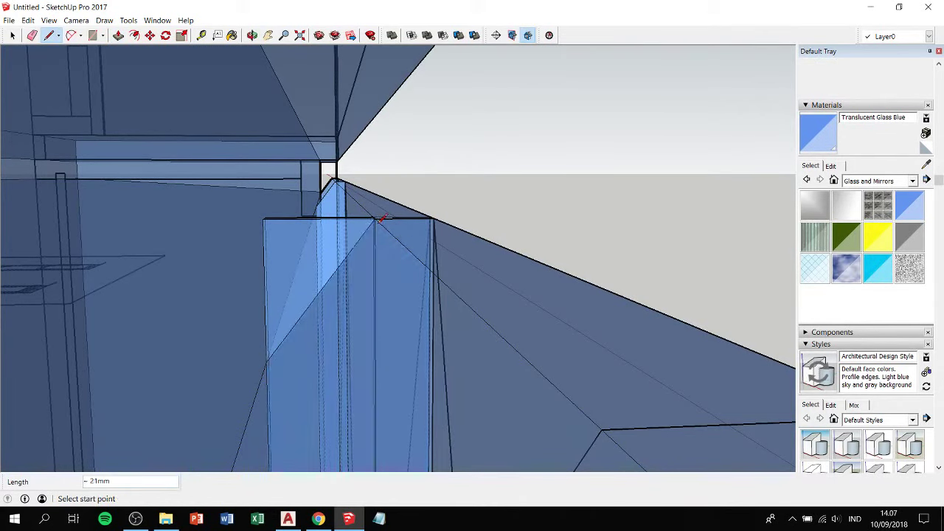
{"action": "key", "text": "space"}
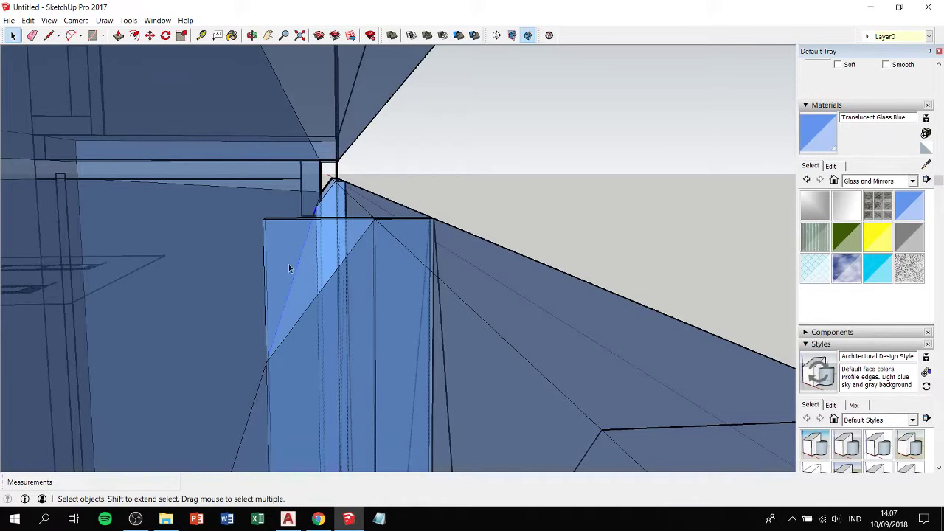
{"action": "key", "text": "p"}
{"action": "left_click", "coordinate": [289, 264]}
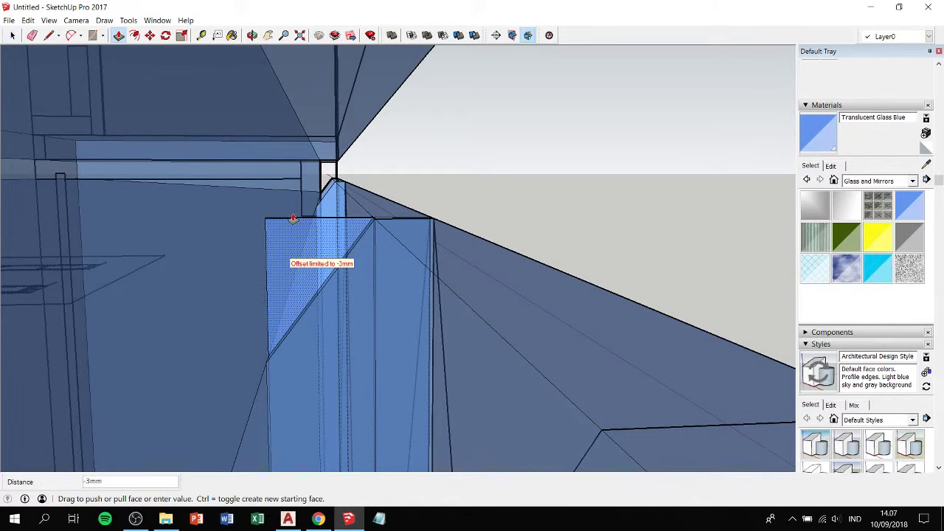
{"action": "left_click", "coordinate": [292, 220]}
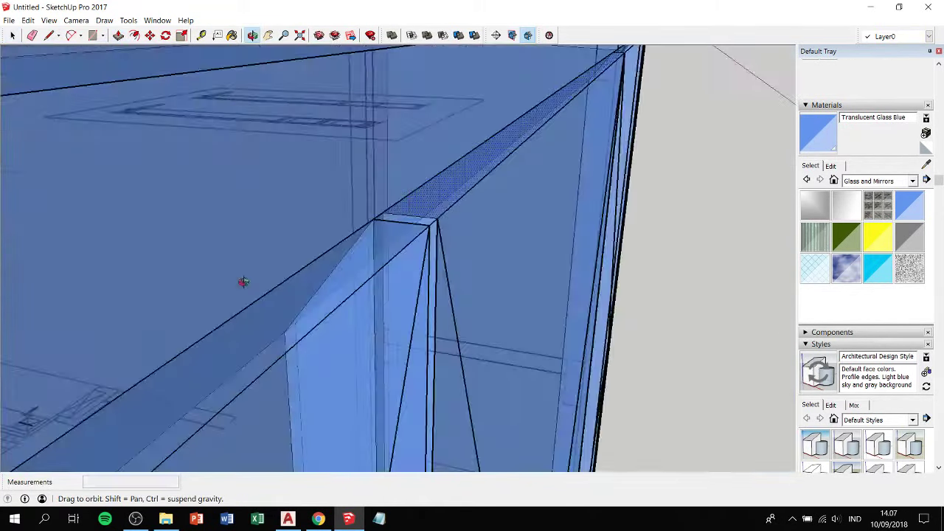
{"action": "mouse_move", "coordinate": [374, 228]}
{"action": "middle_mouse_down"}
{"action": "mouse_move", "coordinate": [362, 263]}
{"action": "mouse_move", "coordinate": [336, 254]}
{"action": "middle_mouse_up"}
{"action": "key", "text": "space"}
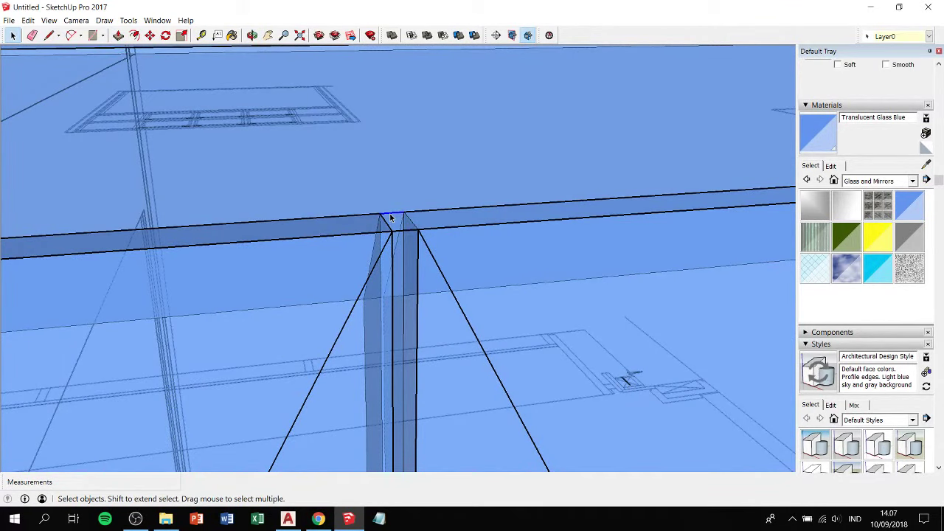
{"action": "middle_click_drag", "start_coordinate": [447, 226], "coordinate": [374, 298]}
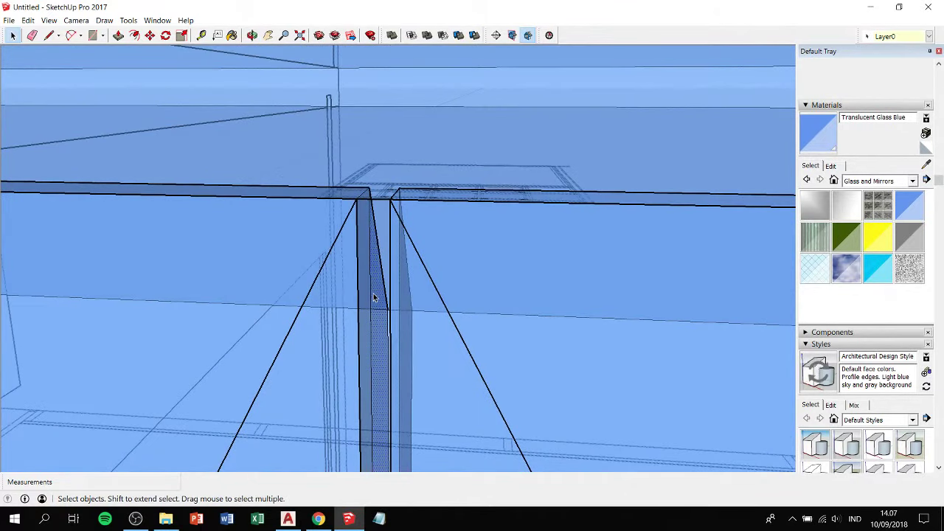
{"action": "left_click", "coordinate": [364, 312]}
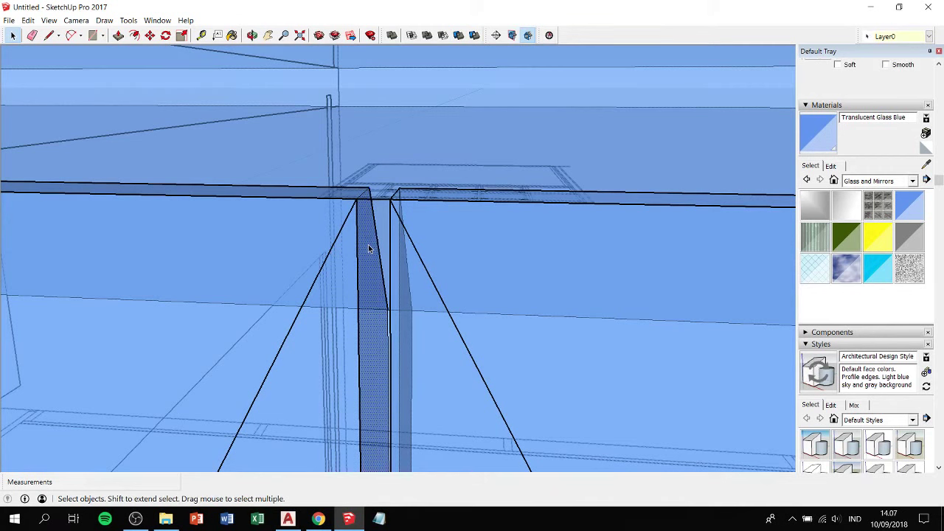
{"action": "mouse_move", "coordinate": [369, 249]}
{"action": "middle_mouse_down"}
{"action": "mouse_move", "coordinate": [400, 243]}
{"action": "mouse_move", "coordinate": [451, 258]}
{"action": "middle_mouse_up"}
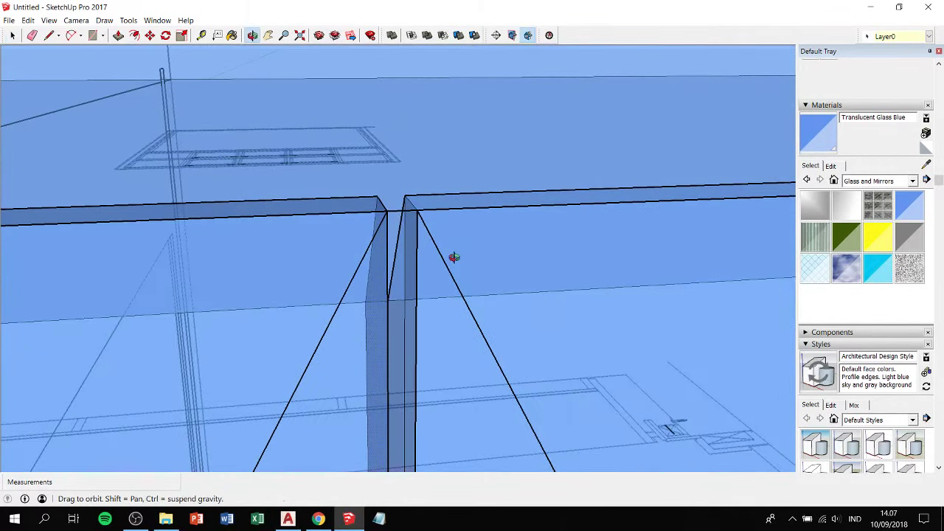
{"action": "left_click", "coordinate": [405, 265]}
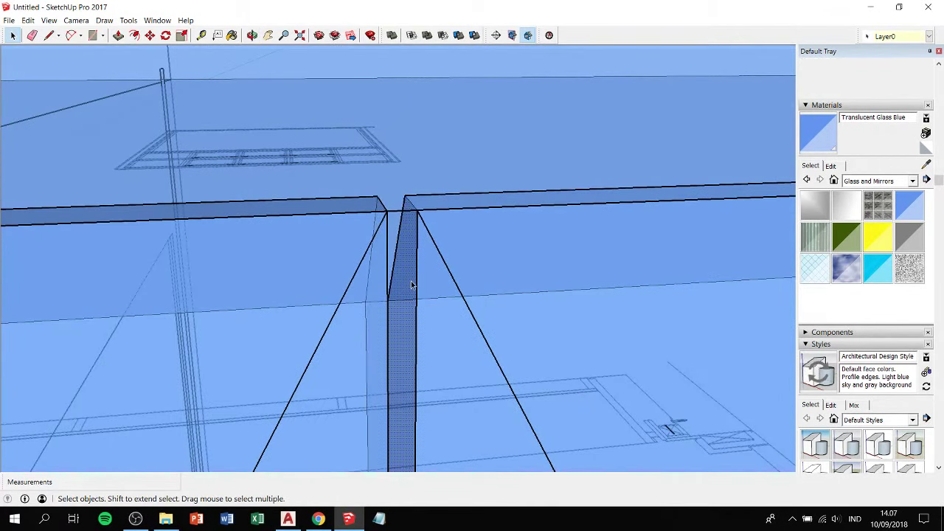
{"action": "scroll", "coordinate": [412, 285], "scroll_direction": "down", "scroll_amount": 2}
{"action": "mouse_move", "coordinate": [412, 285]}
{"action": "middle_mouse_down"}
{"action": "mouse_move", "coordinate": [696, 273]}
{"action": "mouse_move", "coordinate": [236, 258]}
{"action": "mouse_move", "coordinate": [479, 248]}
{"action": "mouse_move", "coordinate": [428, 247]}
{"action": "middle_mouse_up"}
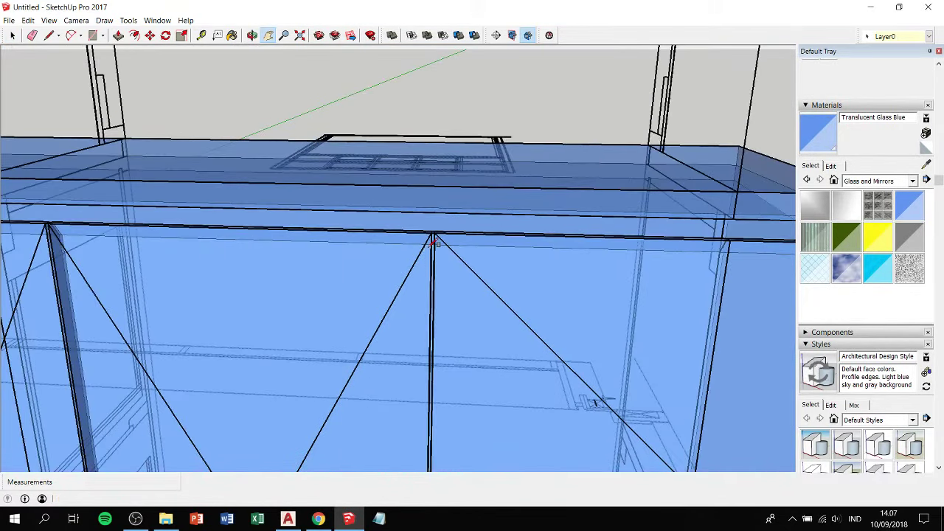
{"action": "scroll", "coordinate": [434, 225], "scroll_direction": "up", "scroll_amount": 2}
{"action": "scroll", "coordinate": [440, 244], "scroll_direction": "up", "scroll_amount": 1}
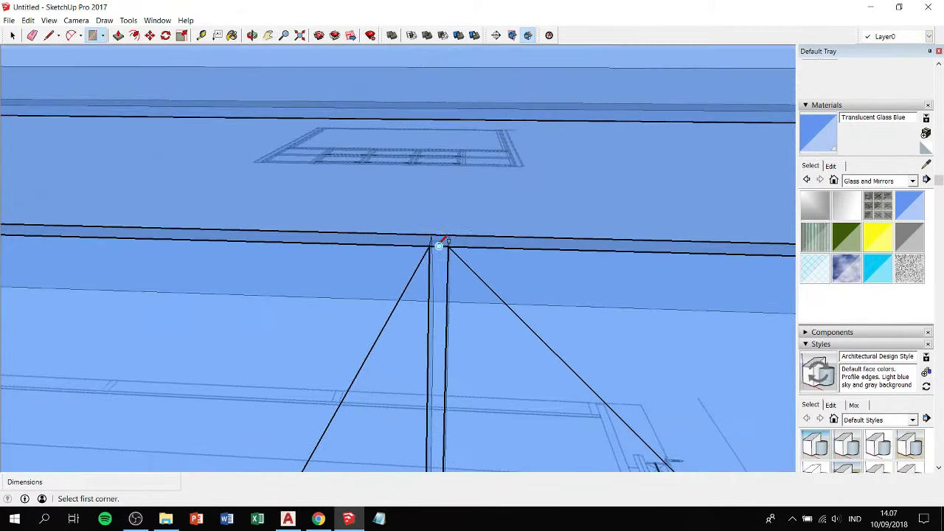
{"action": "scroll", "coordinate": [431, 248], "scroll_direction": "down", "scroll_amount": 2}
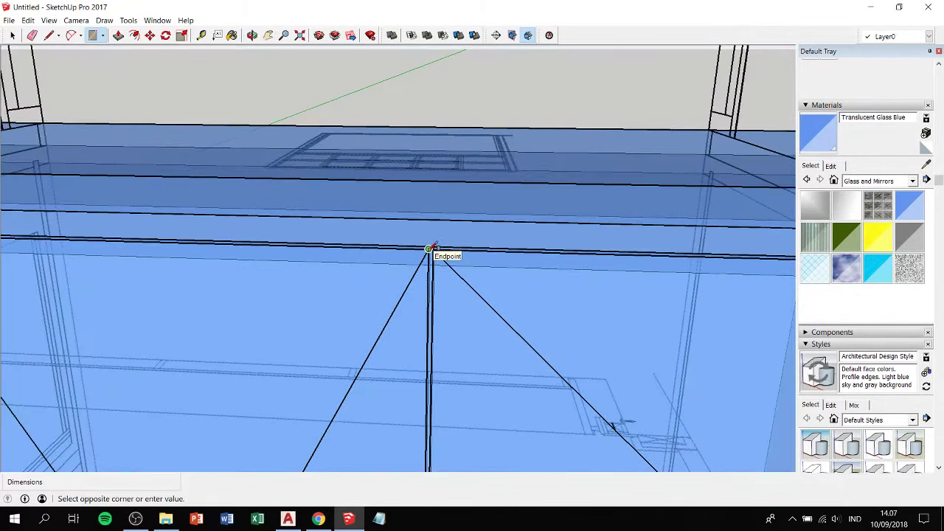
{"action": "mouse_move", "coordinate": [432, 253]}
{"action": "middle_mouse_down", "text": "shift"}
{"action": "mouse_move", "coordinate": [475, 118]}
{"action": "mouse_move", "coordinate": [493, 319]}
{"action": "middle_mouse_up", "text": "shift"}
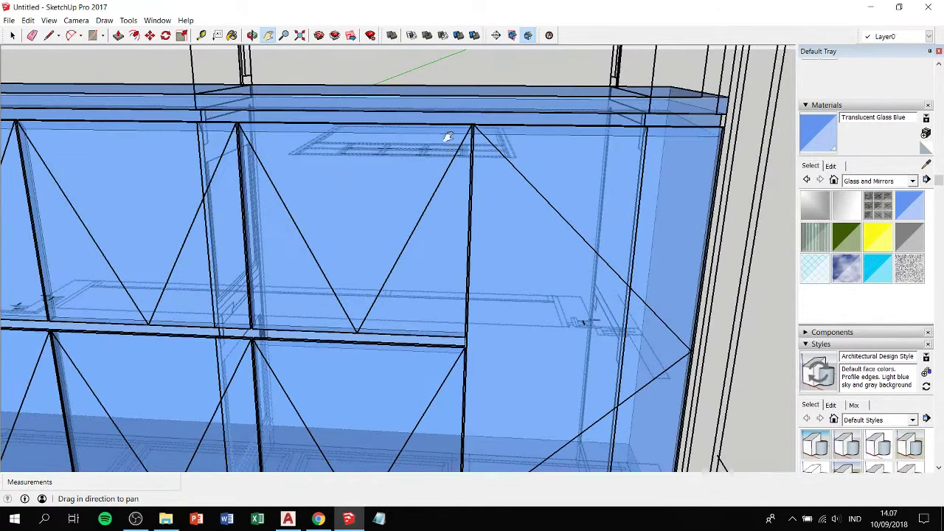
{"action": "scroll", "coordinate": [448, 136], "scroll_direction": "up", "scroll_amount": 2}
{"action": "scroll", "coordinate": [482, 118], "scroll_direction": "up", "scroll_amount": 2}
{"action": "mouse_move", "coordinate": [494, 135]}
{"action": "middle_mouse_down"}
{"action": "mouse_move", "coordinate": [445, 177]}
{"action": "mouse_move", "coordinate": [275, 257]}
{"action": "mouse_move", "coordinate": [432, 240]}
{"action": "middle_mouse_up"}
{"action": "scroll", "coordinate": [446, 206], "scroll_direction": "up", "scroll_amount": 1}
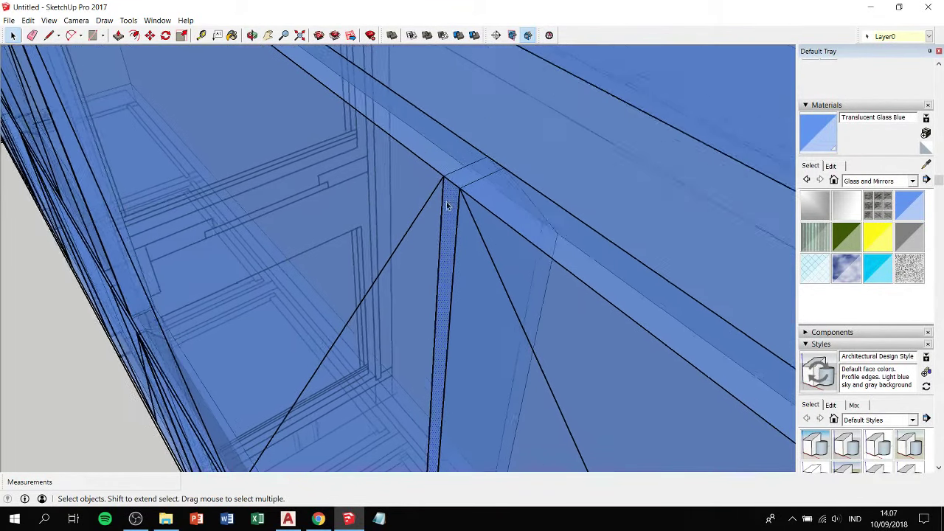
{"action": "scroll", "coordinate": [456, 186], "scroll_direction": "up", "scroll_amount": 1}
{"action": "mouse_move", "coordinate": [492, 165]}
{"action": "middle_mouse_down"}
{"action": "mouse_move", "coordinate": [653, 110]}
{"action": "mouse_move", "coordinate": [492, 140]}
{"action": "middle_mouse_up"}
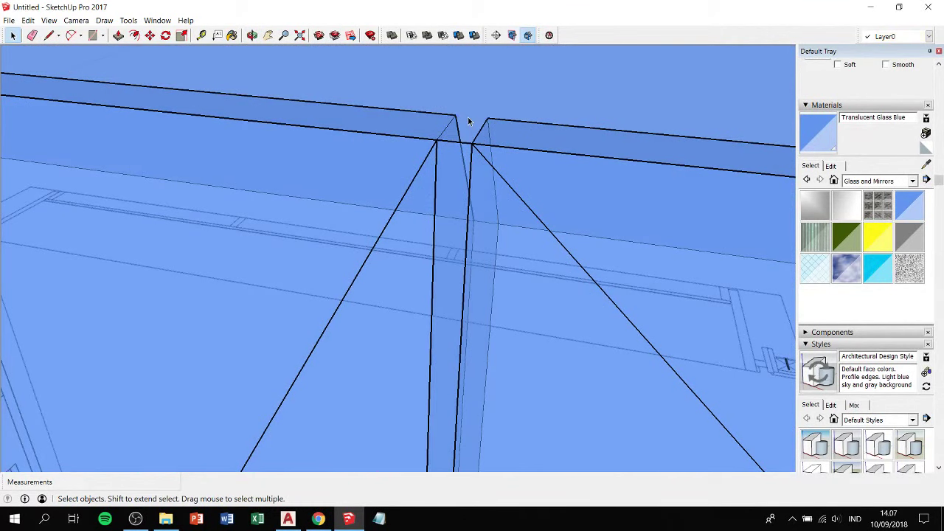
{"action": "mouse_move", "coordinate": [502, 139]}
{"action": "middle_mouse_down"}
{"action": "mouse_move", "coordinate": [527, 202]}
{"action": "mouse_move", "coordinate": [468, 258]}
{"action": "mouse_move", "coordinate": [474, 167]}
{"action": "mouse_move", "coordinate": [371, 169]}
{"action": "middle_mouse_up"}
{"action": "left_click", "coordinate": [473, 167]}
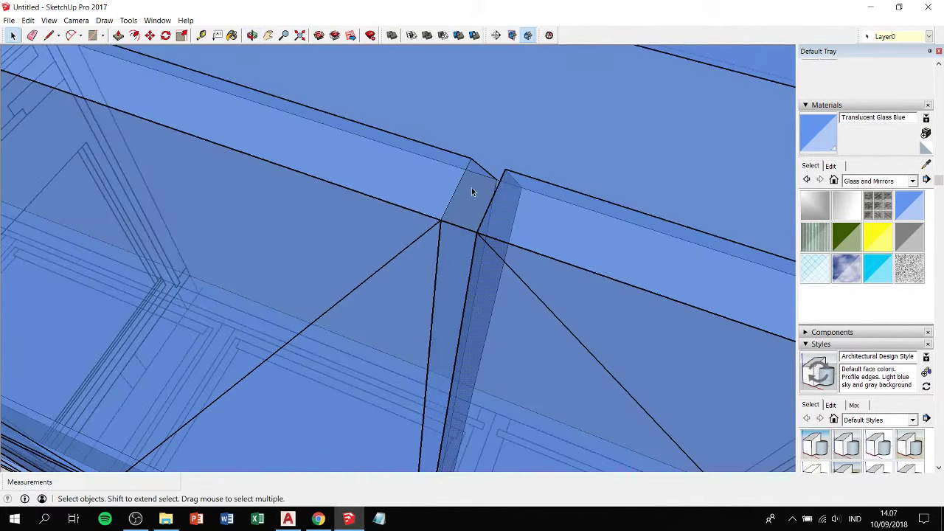
{"action": "scroll", "coordinate": [491, 149], "scroll_direction": "down", "scroll_amount": 3}
{"action": "middle_click_drag", "start_coordinate": [492, 149], "coordinate": [519, 111]}
{"action": "scroll", "coordinate": [519, 111], "scroll_direction": "down", "scroll_amount": 3}
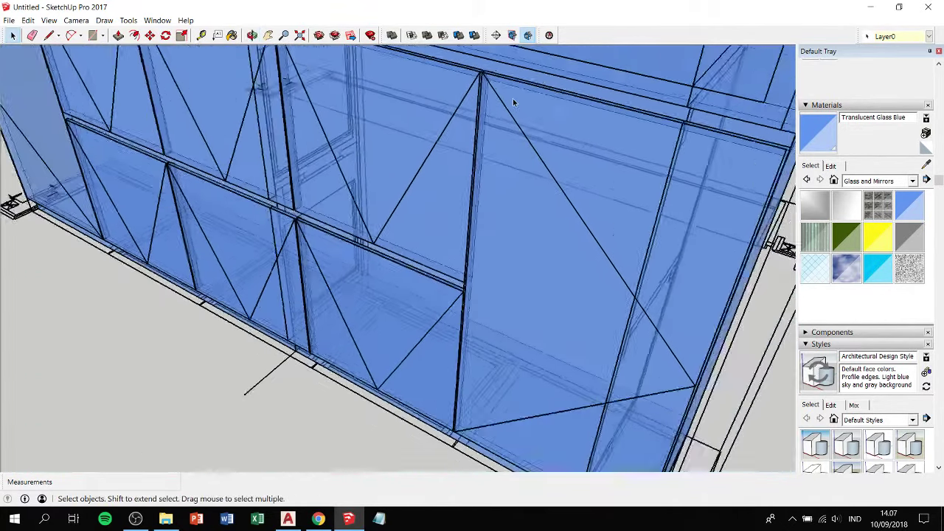
{"action": "scroll", "coordinate": [512, 99], "scroll_direction": "down", "scroll_amount": 3}
{"action": "key", "text": "h"}
{"action": "left_click_drag", "start_coordinate": [243, 91], "coordinate": [374, 247]}
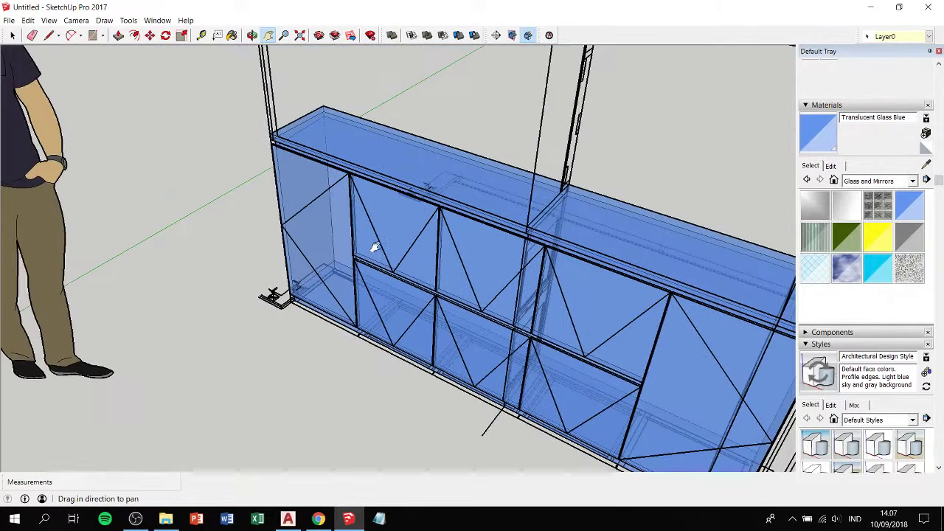
{"action": "scroll", "coordinate": [351, 180], "scroll_direction": "up", "scroll_amount": 2}
{"action": "scroll", "coordinate": [350, 181], "scroll_direction": "up", "scroll_amount": 2}
{"action": "left_click_drag", "start_coordinate": [354, 185], "coordinate": [362, 80]}
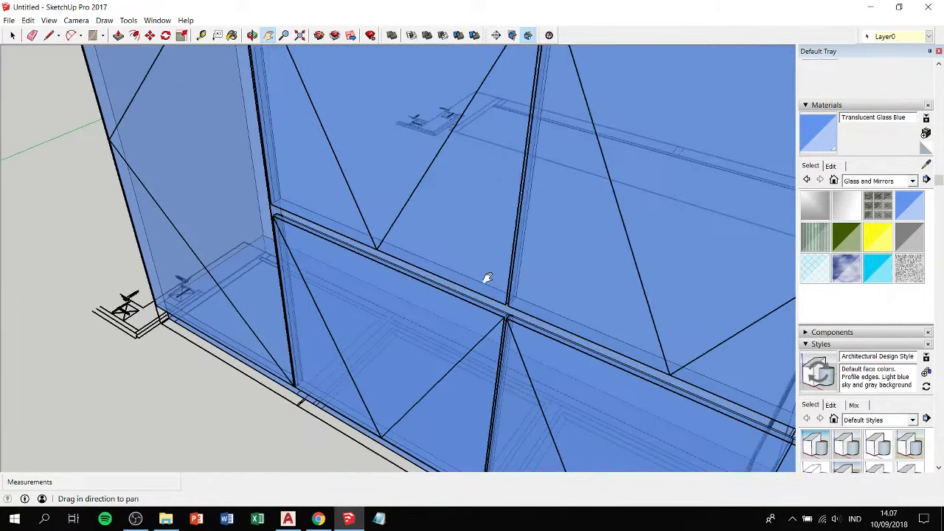
{"action": "mouse_move", "coordinate": [484, 278]}
{"action": "left_mouse_down"}
{"action": "mouse_move", "coordinate": [290, 123]}
{"action": "mouse_move", "coordinate": [480, 231]}
{"action": "mouse_move", "coordinate": [592, 260]}
{"action": "mouse_move", "coordinate": [546, 323]}
{"action": "mouse_move", "coordinate": [371, 333]}
{"action": "mouse_move", "coordinate": [523, 295]}
{"action": "left_mouse_up"}
{"action": "scroll", "coordinate": [481, 231], "scroll_direction": "up", "scroll_amount": 2}
{"action": "key", "text": "o"}
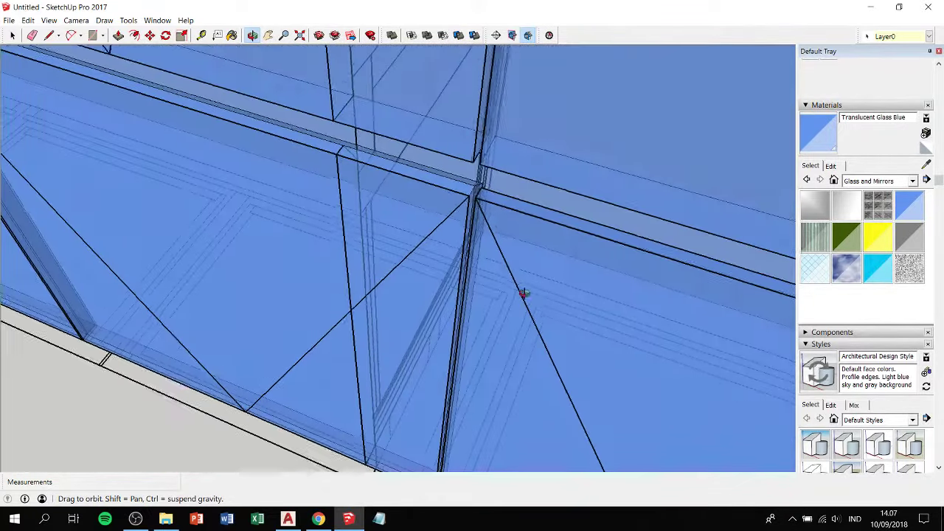
{"action": "key", "text": "h"}
{"action": "left_click_drag", "start_coordinate": [472, 171], "coordinate": [480, 200]}
{"action": "key", "text": "o"}
{"action": "mouse_move", "coordinate": [566, 219]}
{"action": "left_mouse_down"}
{"action": "mouse_move", "coordinate": [443, 173]}
{"action": "mouse_move", "coordinate": [333, 148]}
{"action": "mouse_move", "coordinate": [472, 191]}
{"action": "left_mouse_up"}
{"action": "key", "text": "h"}
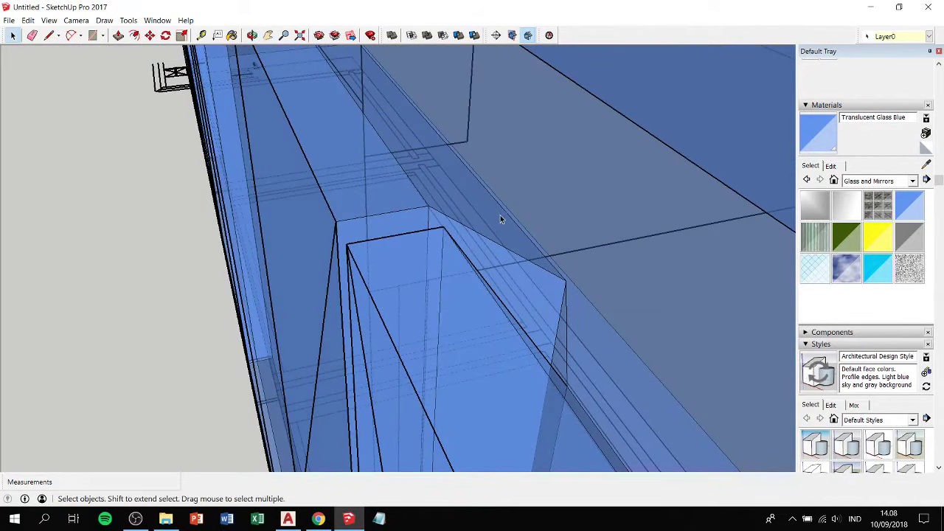
Move the glass panel's slanted top edge about 10mm toward the beam.
{"action": "left_click", "coordinate": [521, 234]}
{"action": "key", "text": "m"}
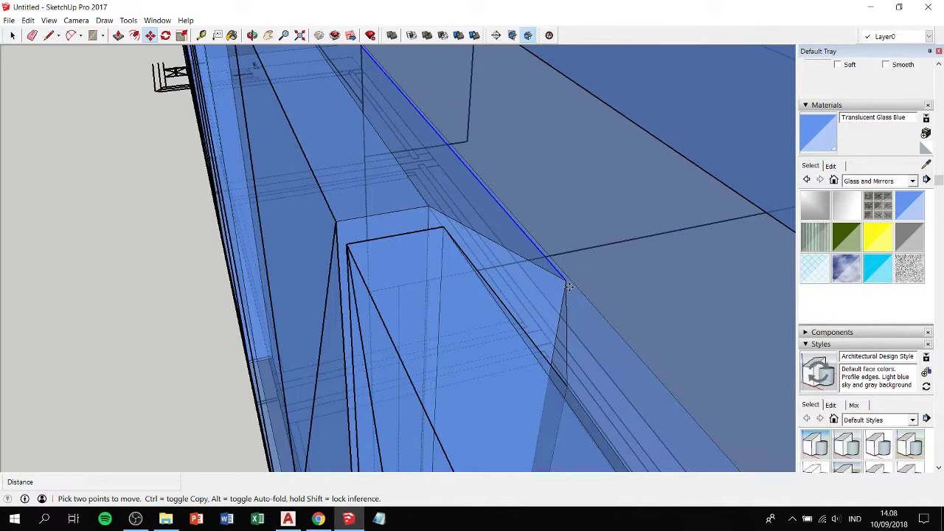
{"action": "middle_click_drag", "start_coordinate": [569, 287], "coordinate": [555, 341]}
{"action": "left_click", "coordinate": [554, 343]}
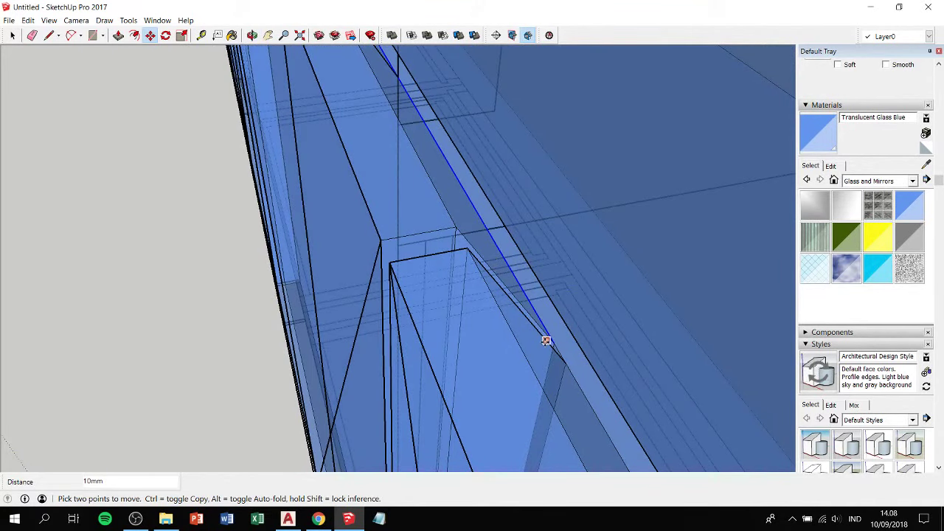
{"action": "key", "text": "space"}
Zoom, pan and orbit to inspect the mullion and beam junction from below.
{"action": "scroll", "coordinate": [560, 358], "scroll_direction": "up", "scroll_amount": 2}
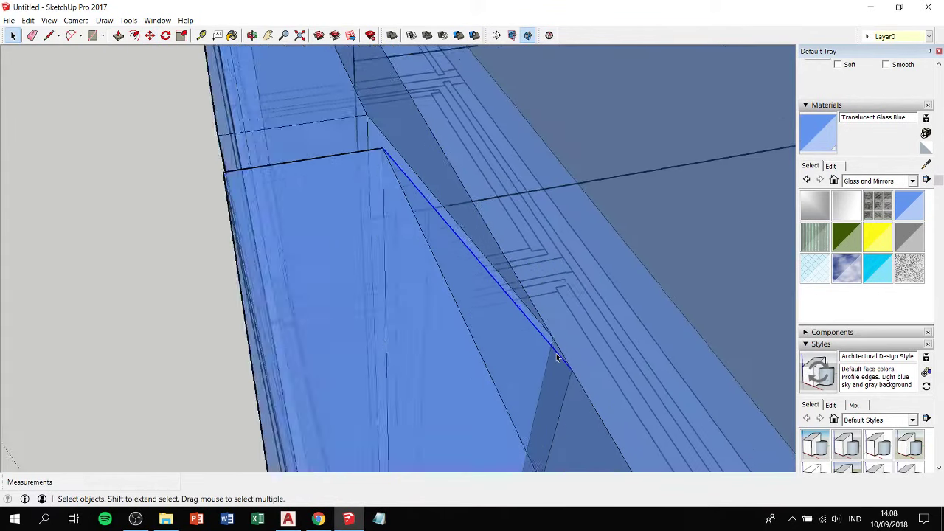
{"action": "scroll", "coordinate": [557, 358], "scroll_direction": "up", "scroll_amount": 2}
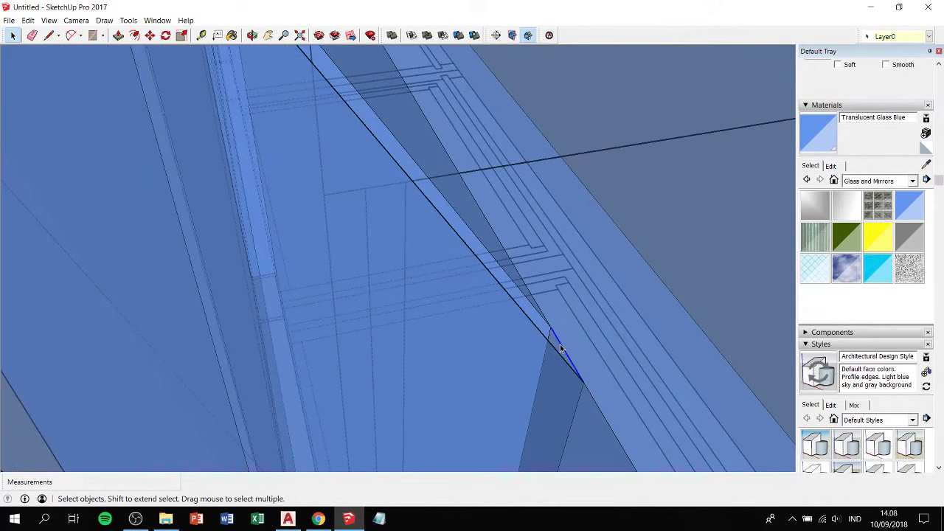
{"action": "scroll", "coordinate": [561, 348], "scroll_direction": "down", "scroll_amount": 1}
{"action": "scroll", "coordinate": [562, 346], "scroll_direction": "down", "scroll_amount": 1}
{"action": "scroll", "coordinate": [563, 344], "scroll_direction": "down", "scroll_amount": 2}
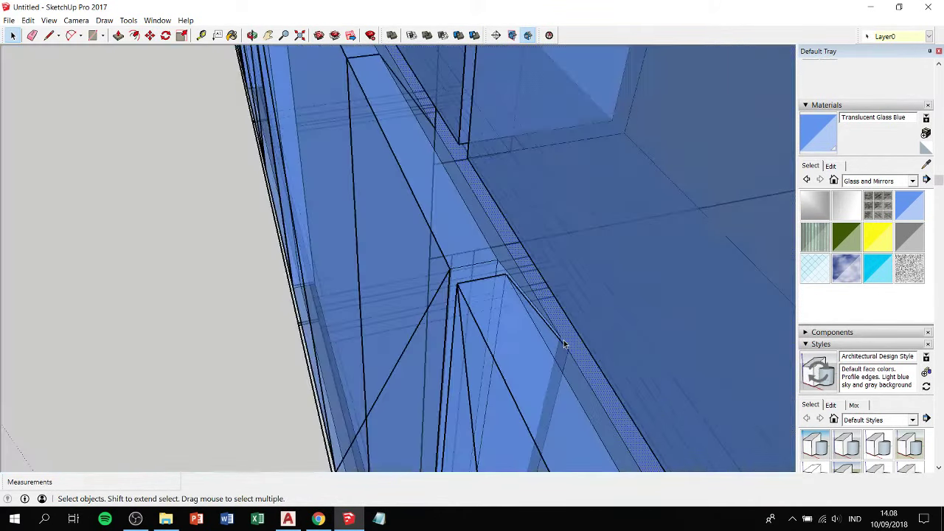
{"action": "scroll", "coordinate": [564, 344], "scroll_direction": "down", "scroll_amount": 2}
{"action": "mouse_move", "coordinate": [433, 217]}
{"action": "middle_mouse_down", "text": "shift"}
{"action": "mouse_move", "coordinate": [396, 316]}
{"action": "mouse_move", "coordinate": [558, 258]}
{"action": "mouse_move", "coordinate": [623, 196]}
{"action": "middle_mouse_up", "text": "shift"}
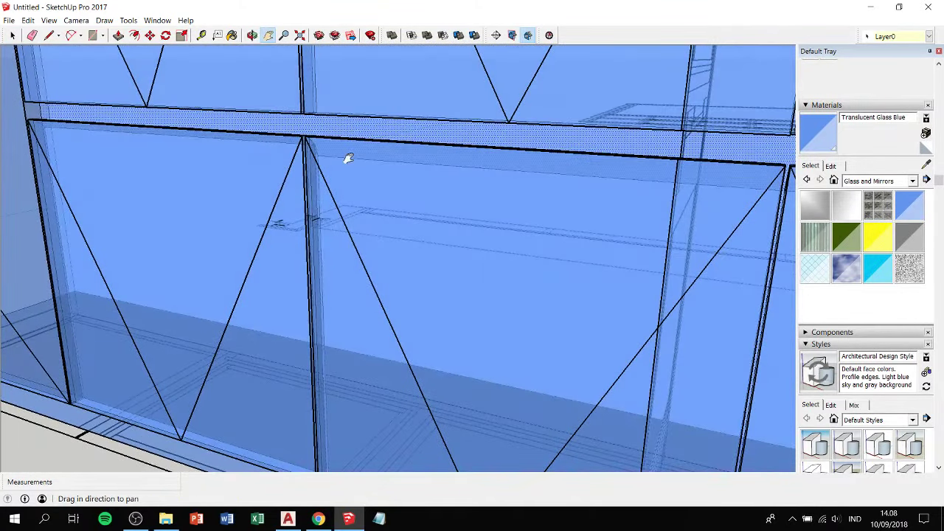
{"action": "middle_click_drag", "start_coordinate": [348, 158], "coordinate": [523, 206], "text": "shift"}
{"action": "scroll", "coordinate": [494, 182], "scroll_direction": "up", "scroll_amount": 2}
{"action": "scroll", "coordinate": [497, 182], "scroll_direction": "up", "scroll_amount": 2}
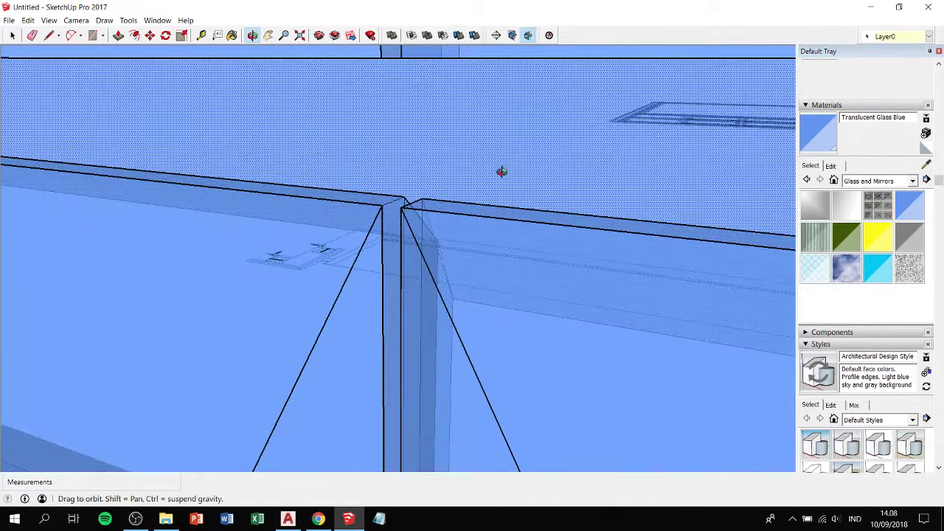
{"action": "mouse_move", "coordinate": [502, 172]}
{"action": "middle_mouse_down"}
{"action": "mouse_move", "coordinate": [553, 57]}
{"action": "mouse_move", "coordinate": [592, 67]}
{"action": "mouse_move", "coordinate": [567, 146]}
{"action": "mouse_move", "coordinate": [390, 204]}
{"action": "mouse_move", "coordinate": [497, 321]}
{"action": "middle_mouse_up"}
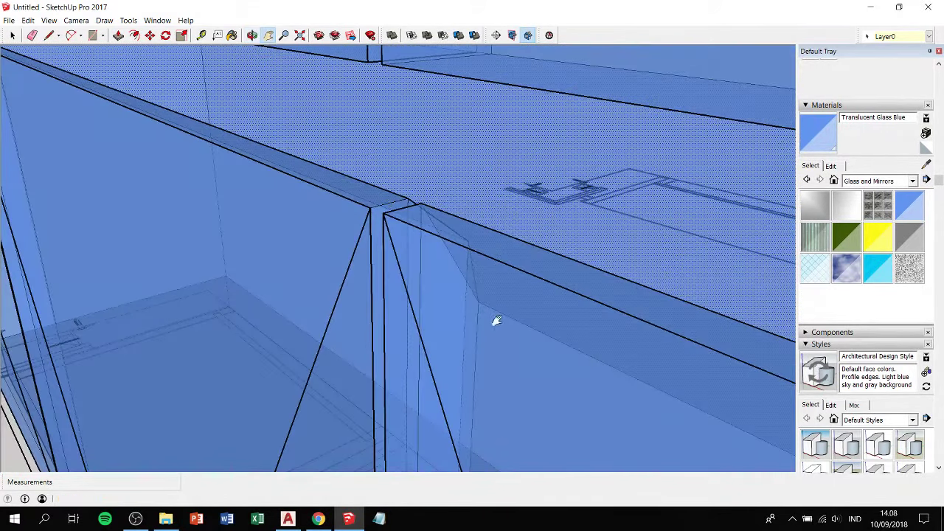
{"action": "left_click", "coordinate": [548, 338]}
{"action": "key", "text": "m"}
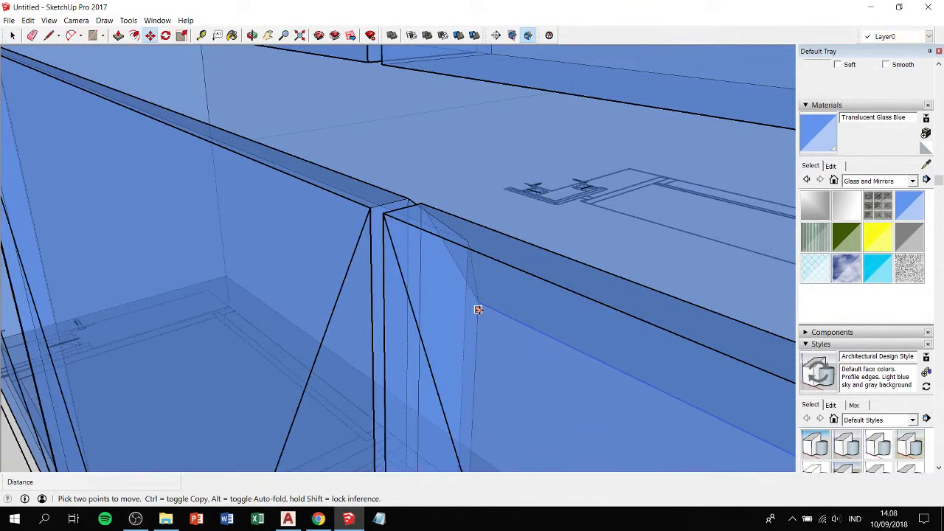
{"action": "left_click", "coordinate": [477, 309]}
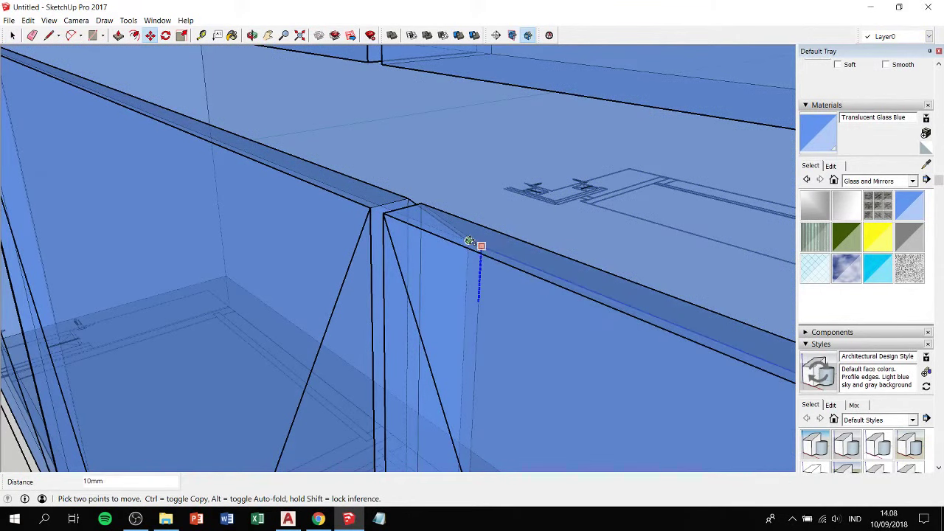
{"action": "mouse_move", "coordinate": [470, 241]}
{"action": "middle_mouse_down"}
{"action": "mouse_move", "coordinate": [546, 288]}
{"action": "mouse_move", "coordinate": [508, 296]}
{"action": "middle_mouse_up"}
{"action": "scroll", "coordinate": [508, 297], "scroll_direction": "down", "scroll_amount": 3}
{"action": "scroll", "coordinate": [643, 352], "scroll_direction": "up", "scroll_amount": 2}
{"action": "scroll", "coordinate": [508, 291], "scroll_direction": "up", "scroll_amount": 2}
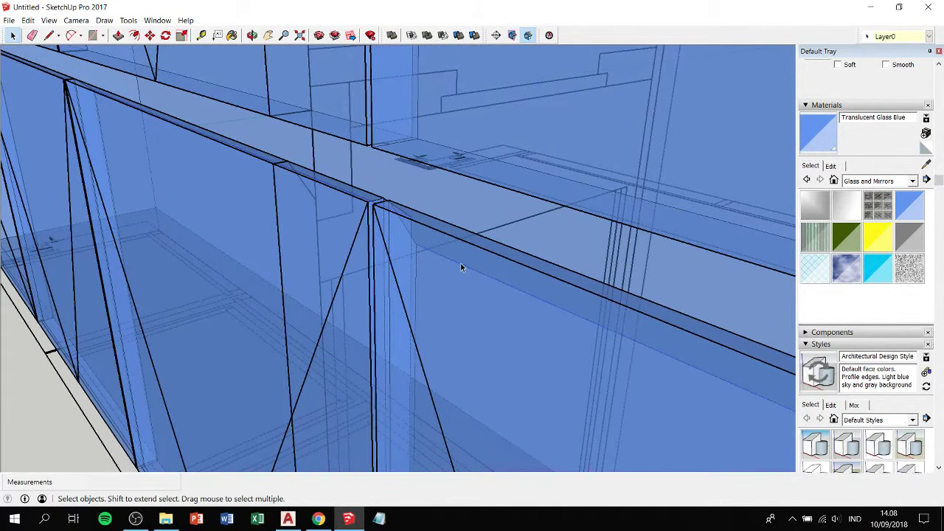
{"action": "key", "text": "m"}
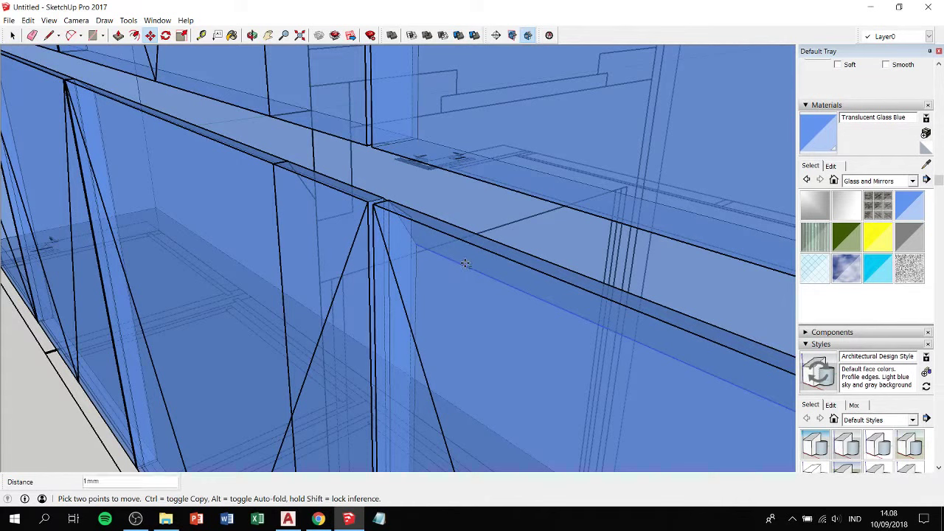
{"action": "left_click", "coordinate": [465, 263]}
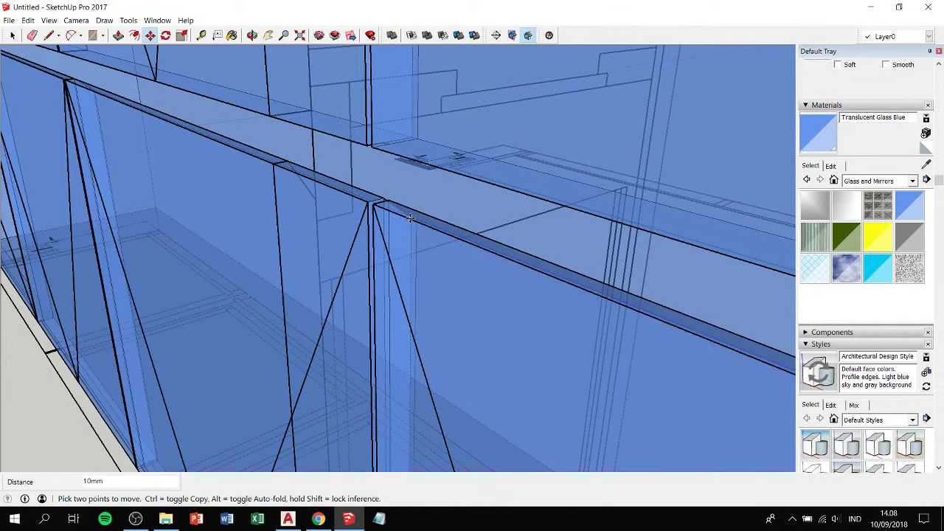
{"action": "scroll", "coordinate": [408, 216], "scroll_direction": "down", "scroll_amount": 3}
{"action": "scroll", "coordinate": [417, 217], "scroll_direction": "down", "scroll_amount": 2}
{"action": "mouse_move", "coordinate": [422, 219]}
{"action": "middle_mouse_down"}
{"action": "mouse_move", "coordinate": [455, 227]}
{"action": "mouse_move", "coordinate": [430, 125]}
{"action": "middle_mouse_up"}
{"action": "scroll", "coordinate": [430, 125], "scroll_direction": "up", "scroll_amount": 3}
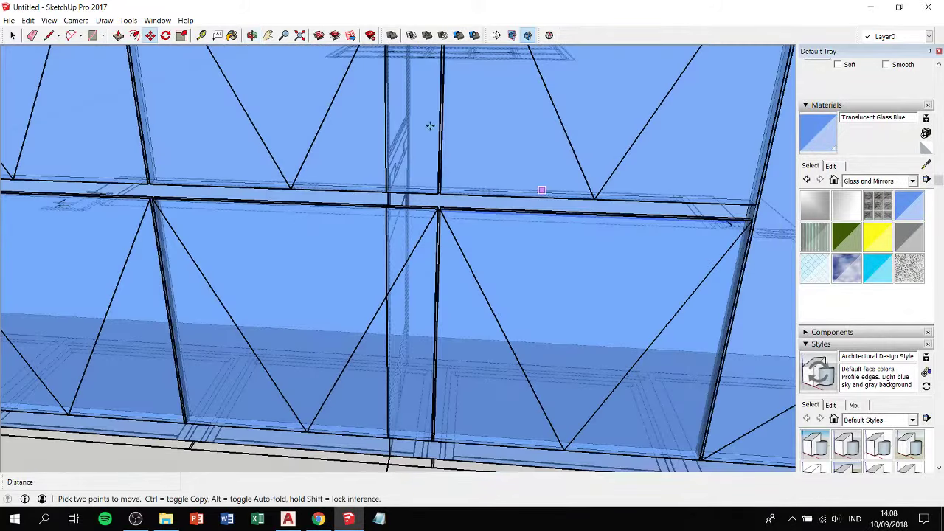
{"action": "scroll", "coordinate": [435, 158], "scroll_direction": "up", "scroll_amount": 3}
{"action": "scroll", "coordinate": [445, 267], "scroll_direction": "up", "scroll_amount": 3}
{"action": "key", "text": "space"}
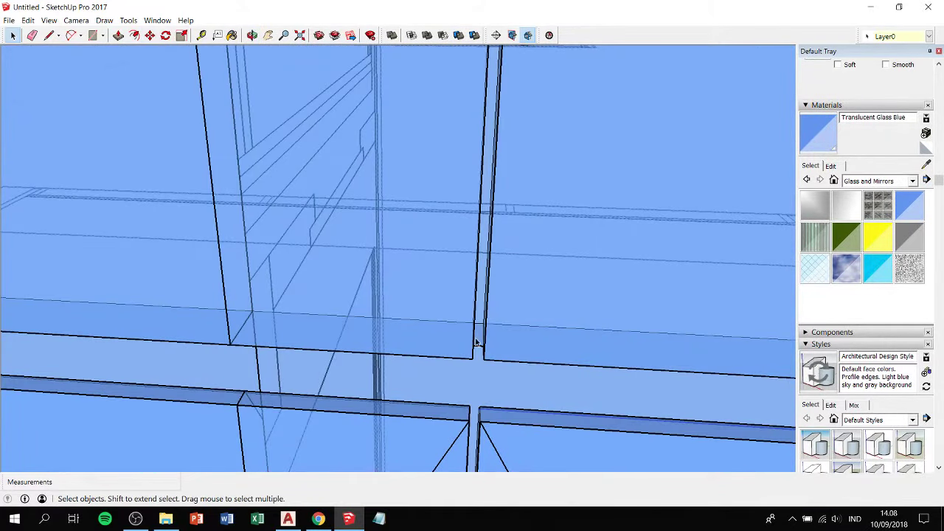
{"action": "scroll", "coordinate": [476, 343], "scroll_direction": "up", "scroll_amount": 2}
{"action": "scroll", "coordinate": [476, 343], "scroll_direction": "up", "scroll_amount": 1}
{"action": "mouse_move", "coordinate": [476, 343]}
{"action": "middle_mouse_down"}
{"action": "mouse_move", "coordinate": [426, 148]}
{"action": "mouse_move", "coordinate": [393, 66]}
{"action": "middle_mouse_up"}
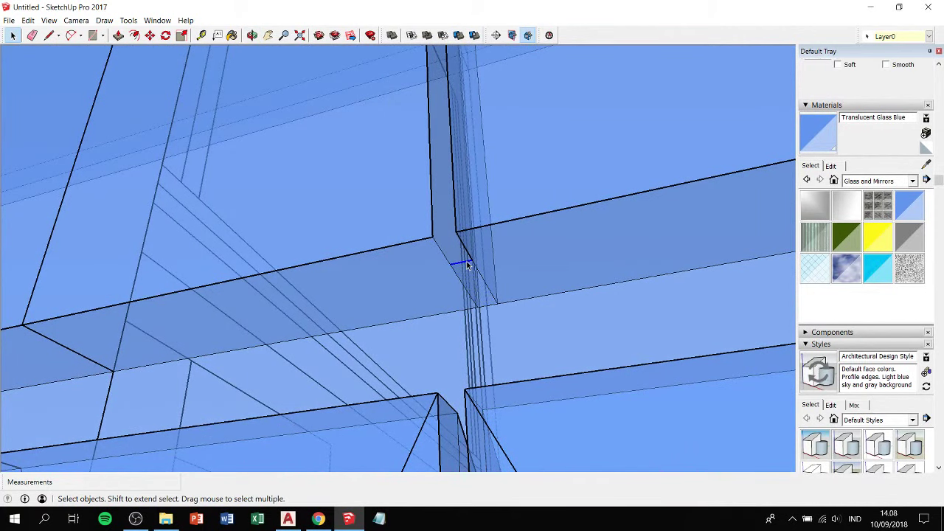
{"action": "scroll", "coordinate": [467, 266], "scroll_direction": "down", "scroll_amount": 2}
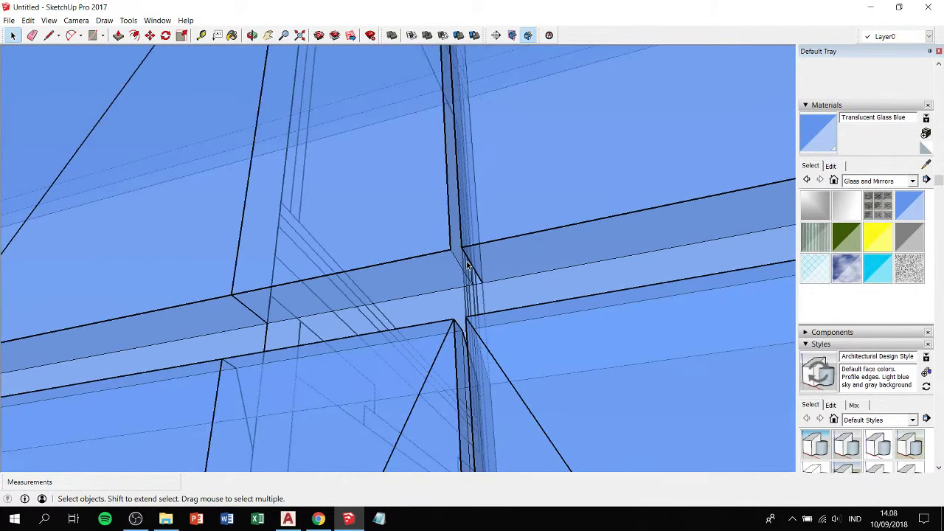
{"action": "scroll", "coordinate": [467, 265], "scroll_direction": "down", "scroll_amount": 2}
{"action": "scroll", "coordinate": [442, 270], "scroll_direction": "down", "scroll_amount": 1}
{"action": "mouse_move", "coordinate": [443, 269]}
{"action": "middle_mouse_down", "text": "shift"}
{"action": "mouse_move", "coordinate": [706, 204]}
{"action": "mouse_move", "coordinate": [598, 266]}
{"action": "mouse_move", "coordinate": [396, 281]}
{"action": "mouse_move", "coordinate": [329, 217]}
{"action": "mouse_move", "coordinate": [468, 217]}
{"action": "middle_mouse_up", "text": "shift"}
{"action": "scroll", "coordinate": [396, 281], "scroll_direction": "down", "scroll_amount": 1}
{"action": "scroll", "coordinate": [397, 281], "scroll_direction": "down", "scroll_amount": 1}
{"action": "scroll", "coordinate": [468, 217], "scroll_direction": "down", "scroll_amount": 3}
{"action": "mouse_move", "coordinate": [571, 185]}
{"action": "middle_mouse_down"}
{"action": "mouse_move", "coordinate": [554, 329]}
{"action": "mouse_move", "coordinate": [593, 278]}
{"action": "mouse_move", "coordinate": [317, 232]}
{"action": "mouse_move", "coordinate": [363, 257]}
{"action": "mouse_move", "coordinate": [629, 286]}
{"action": "middle_mouse_up"}
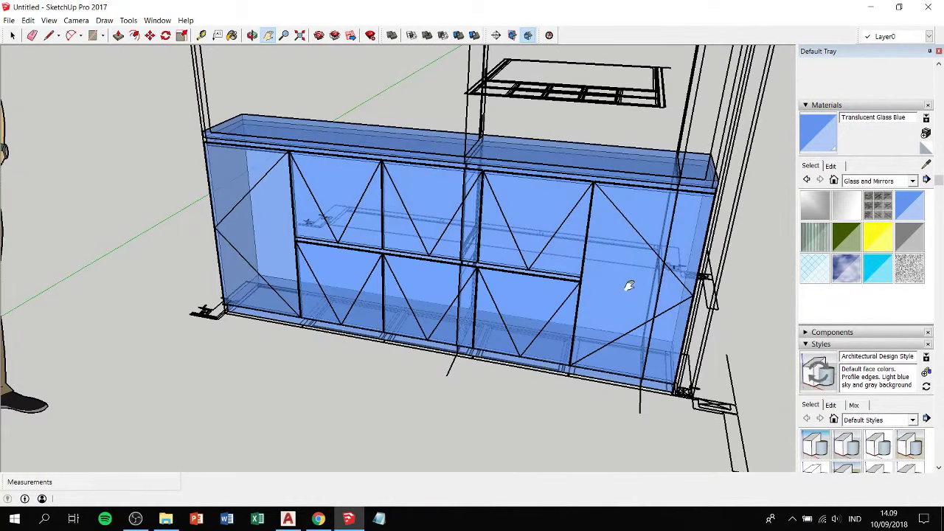
Move the upper opening frame 310mm along the green axis to the counter top's rear edge.
{"action": "middle_click_drag", "start_coordinate": [428, 187], "coordinate": [411, 325], "text": "shift"}
{"action": "scroll", "coordinate": [411, 317], "scroll_direction": "down", "scroll_amount": 3}
{"action": "scroll", "coordinate": [411, 317], "scroll_direction": "down", "scroll_amount": 2}
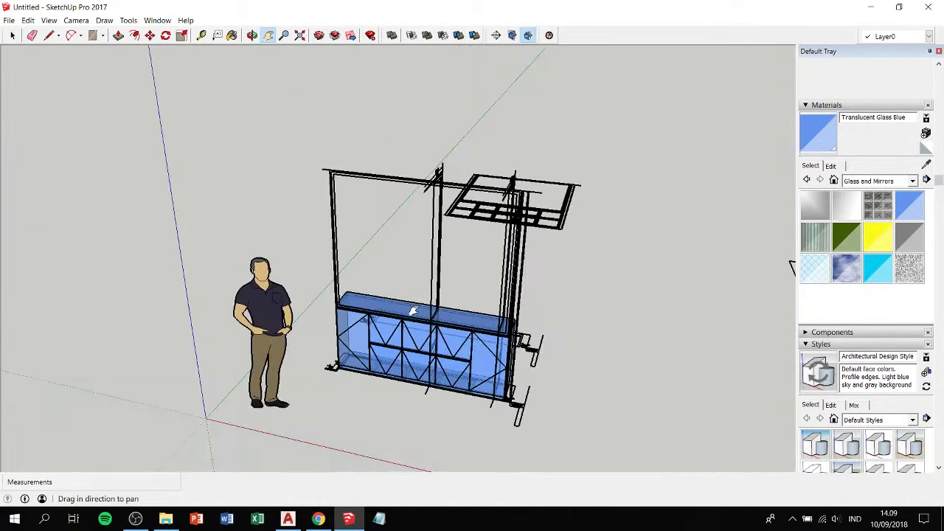
{"action": "scroll", "coordinate": [353, 292], "scroll_direction": "up", "scroll_amount": 4}
{"action": "scroll", "coordinate": [353, 292], "scroll_direction": "up", "scroll_amount": 2}
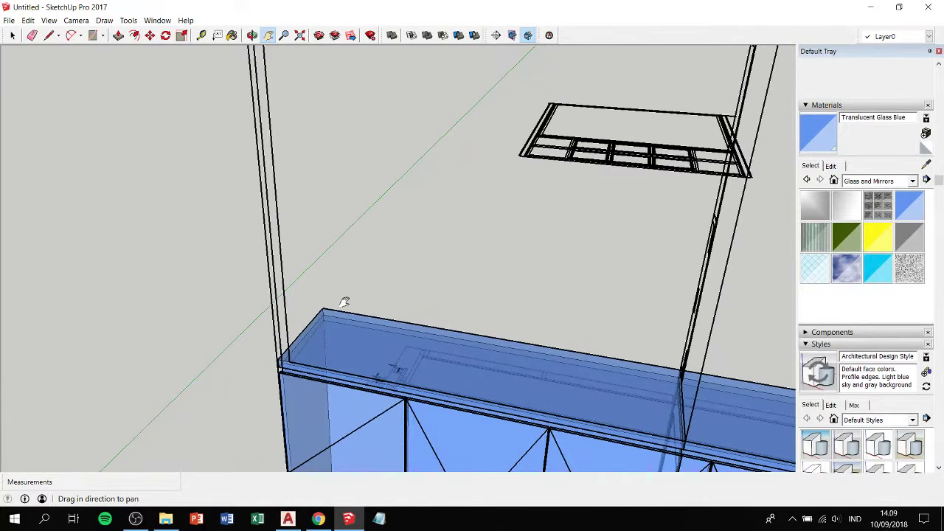
{"action": "left_click", "coordinate": [274, 315]}
{"action": "key", "text": "m"}
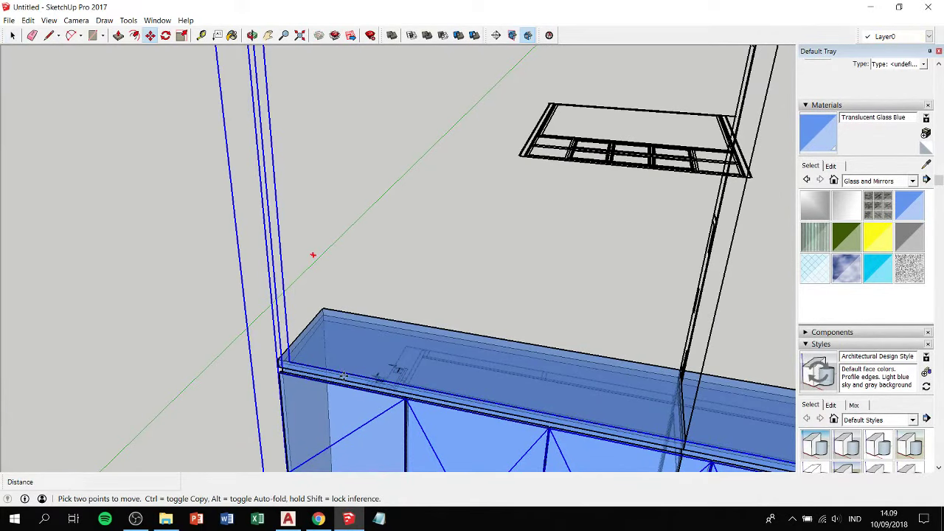
{"action": "left_click", "coordinate": [344, 374]}
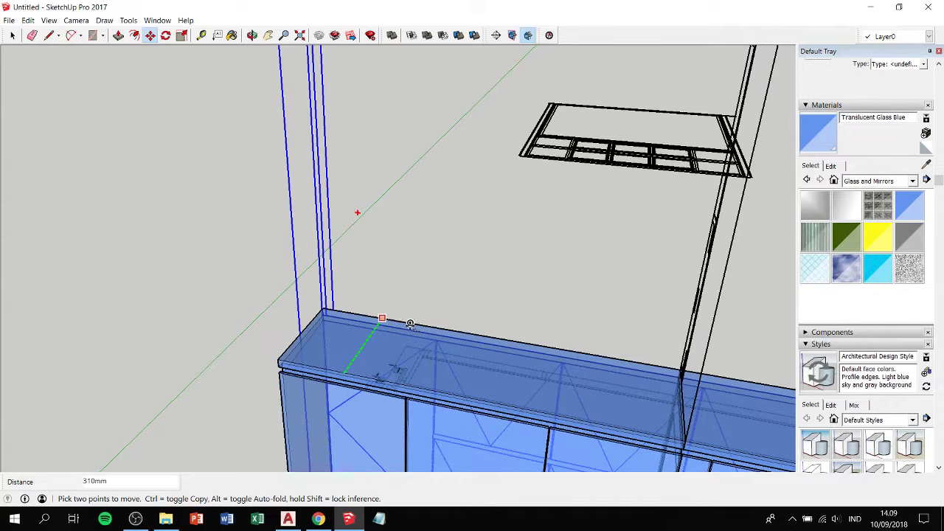
{"action": "mouse_move", "coordinate": [397, 325]}
{"action": "middle_mouse_down"}
{"action": "mouse_move", "coordinate": [686, 268]}
{"action": "mouse_move", "coordinate": [485, 331]}
{"action": "mouse_move", "coordinate": [425, 149]}
{"action": "mouse_move", "coordinate": [443, 147]}
{"action": "middle_mouse_up"}
{"action": "scroll", "coordinate": [502, 331], "scroll_direction": "down", "scroll_amount": 5}
{"action": "scroll", "coordinate": [239, 180], "scroll_direction": "up", "scroll_amount": 5}
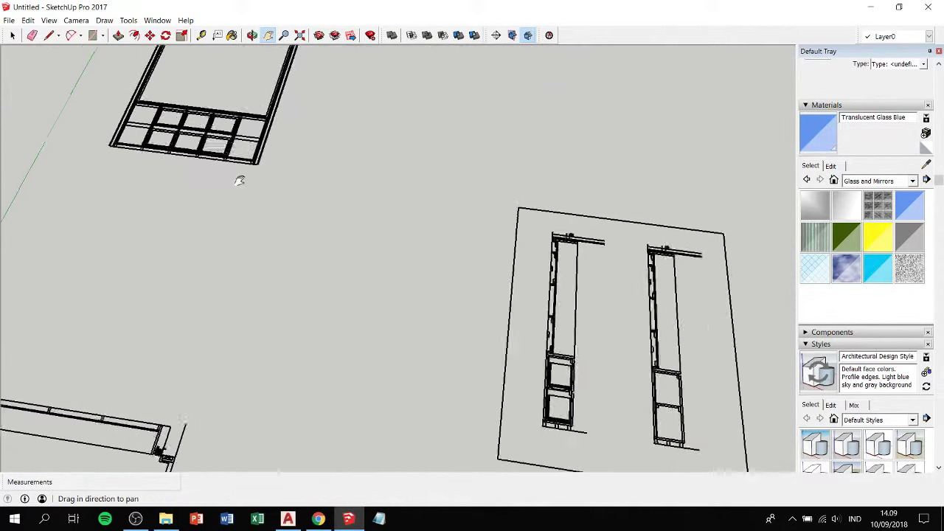
Pan and orbit to review the two-cabinet outline and the blue glass counter.
{"action": "mouse_move", "coordinate": [270, 112]}
{"action": "middle_mouse_down", "text": "shift"}
{"action": "mouse_move", "coordinate": [356, 289]}
{"action": "mouse_move", "coordinate": [424, 187]}
{"action": "middle_mouse_up", "text": "shift"}
{"action": "scroll", "coordinate": [355, 290], "scroll_direction": "up", "scroll_amount": 3}
{"action": "scroll", "coordinate": [353, 262], "scroll_direction": "down", "scroll_amount": 5}
{"action": "scroll", "coordinate": [381, 219], "scroll_direction": "up", "scroll_amount": 2}
{"action": "mouse_move", "coordinate": [382, 219]}
{"action": "middle_mouse_down", "text": "shift"}
{"action": "mouse_move", "coordinate": [156, 261]}
{"action": "mouse_move", "coordinate": [473, 170]}
{"action": "middle_mouse_up", "text": "shift"}
{"action": "scroll", "coordinate": [313, 221], "scroll_direction": "up", "scroll_amount": 5}
{"action": "mouse_move", "coordinate": [312, 221]}
{"action": "middle_mouse_down"}
{"action": "mouse_move", "coordinate": [291, 186]}
{"action": "mouse_move", "coordinate": [416, 119]}
{"action": "mouse_move", "coordinate": [447, 133]}
{"action": "mouse_move", "coordinate": [424, 148]}
{"action": "mouse_move", "coordinate": [376, 145]}
{"action": "mouse_move", "coordinate": [457, 283]}
{"action": "mouse_move", "coordinate": [519, 267]}
{"action": "mouse_move", "coordinate": [513, 245]}
{"action": "mouse_move", "coordinate": [458, 228]}
{"action": "mouse_move", "coordinate": [613, 128]}
{"action": "mouse_move", "coordinate": [506, 161]}
{"action": "mouse_move", "coordinate": [408, 219]}
{"action": "mouse_move", "coordinate": [436, 210]}
{"action": "middle_mouse_up"}
{"action": "scroll", "coordinate": [458, 282], "scroll_direction": "up", "scroll_amount": 3}
{"action": "scroll", "coordinate": [453, 277], "scroll_direction": "up", "scroll_amount": 3}
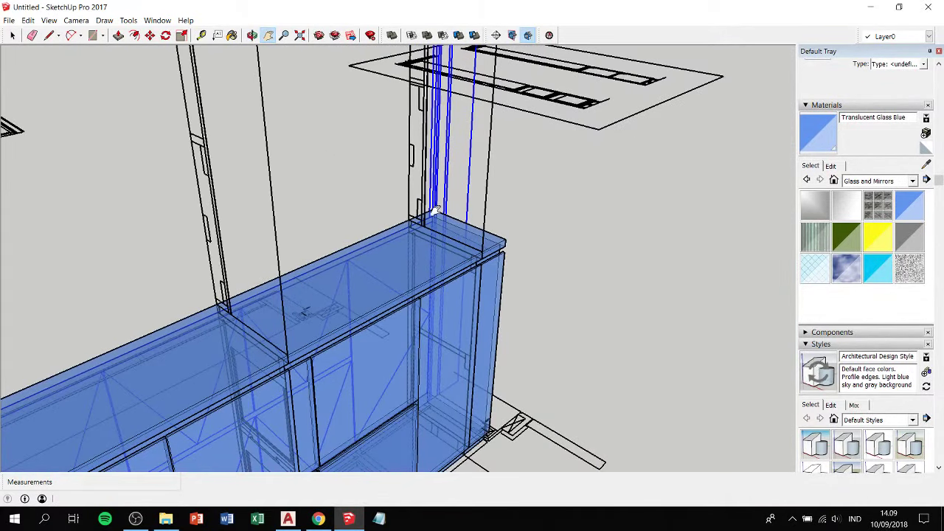
Draw a trial face up to the frame top, then delete it.
{"action": "scroll", "coordinate": [426, 227], "scroll_direction": "down", "scroll_amount": 3}
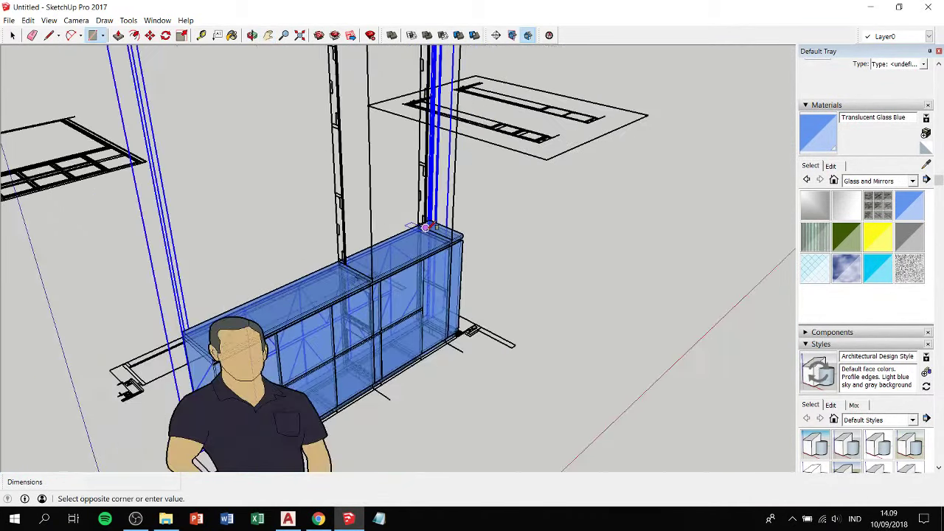
{"action": "scroll", "coordinate": [354, 184], "scroll_direction": "down", "scroll_amount": 3}
{"action": "scroll", "coordinate": [335, 156], "scroll_direction": "up", "scroll_amount": 5}
{"action": "scroll", "coordinate": [314, 155], "scroll_direction": "up", "scroll_amount": 3}
{"action": "scroll", "coordinate": [314, 155], "scroll_direction": "down", "scroll_amount": 2}
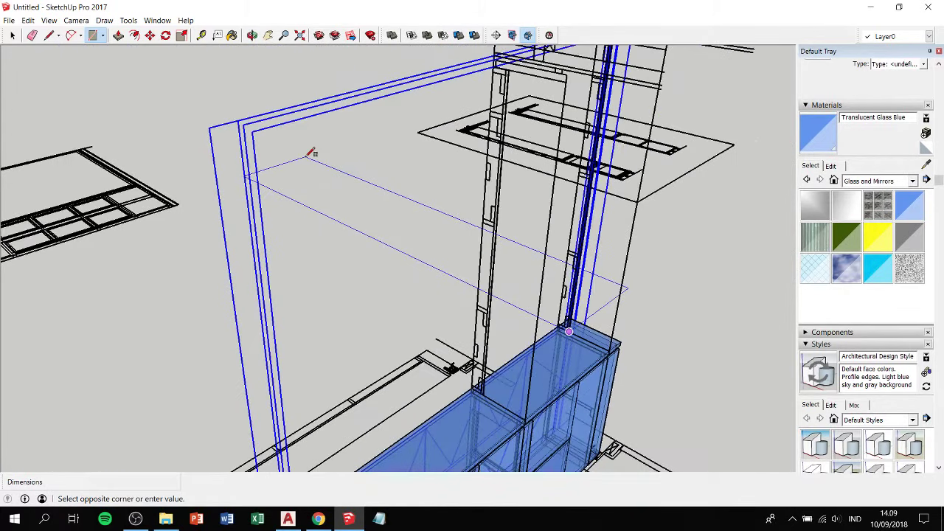
{"action": "scroll", "coordinate": [314, 155], "scroll_direction": "down", "scroll_amount": 2}
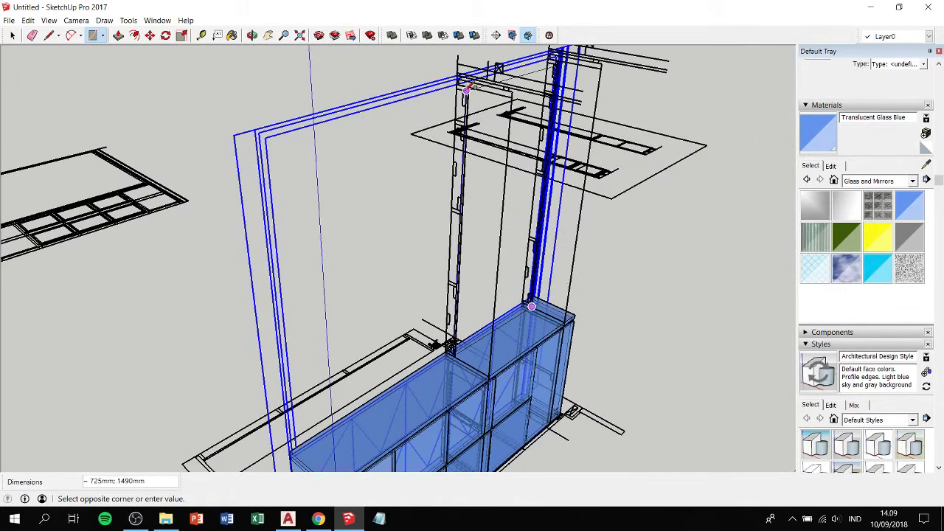
{"action": "left_click", "coordinate": [468, 87]}
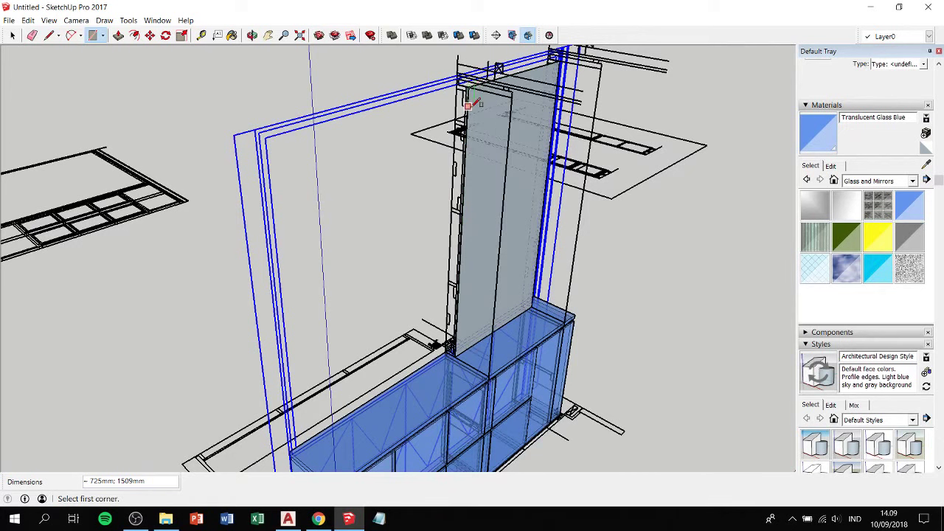
{"action": "key", "text": "space"}
{"action": "left_click", "coordinate": [465, 129]}
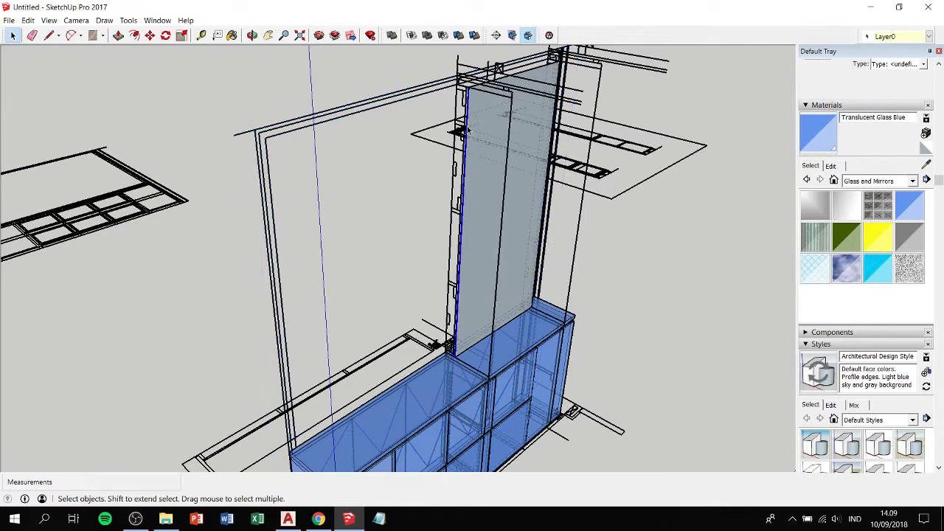
{"action": "key", "text": "Delete"}
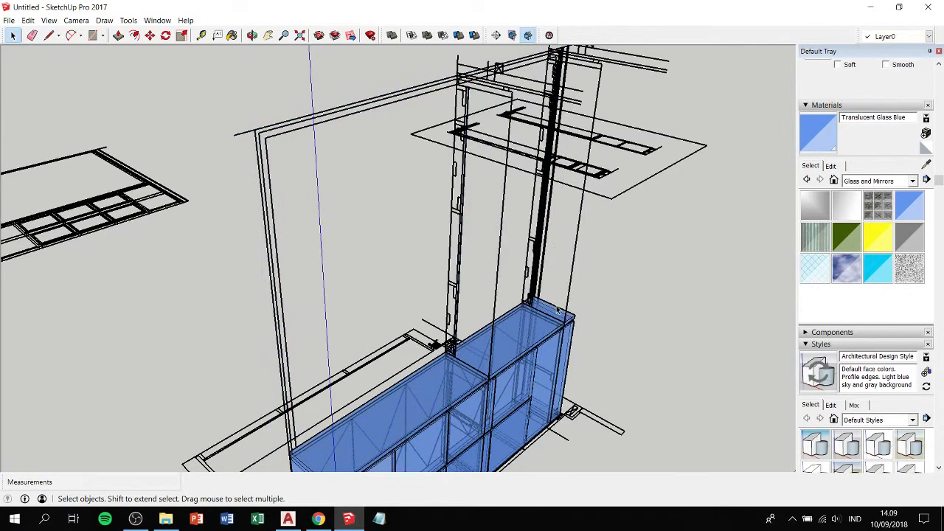
Window-select the blue glass counter with its base trim and make them one group.
{"action": "middle_click_drag", "start_coordinate": [555, 309], "coordinate": [198, 249]}
{"action": "scroll", "coordinate": [198, 250], "scroll_direction": "down", "scroll_amount": 5}
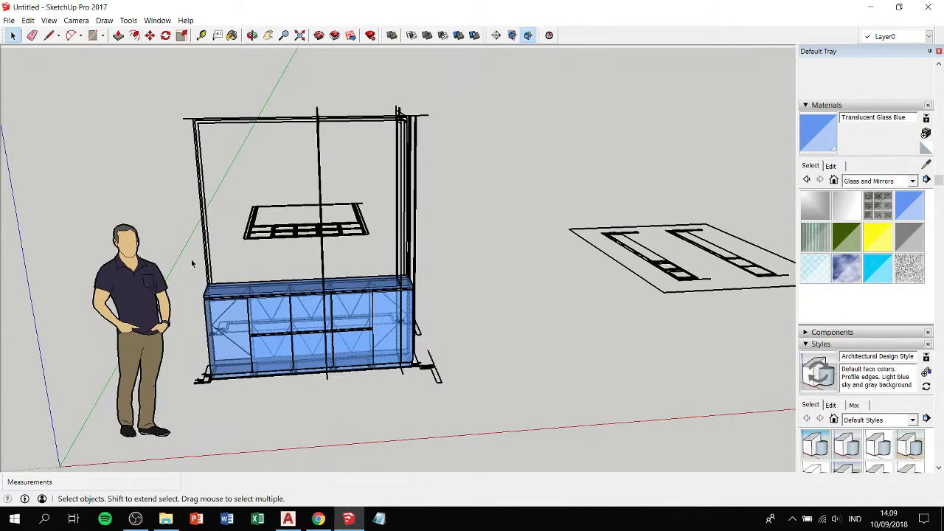
{"action": "left_click_drag", "start_coordinate": [424, 419], "coordinate": [446, 425]}
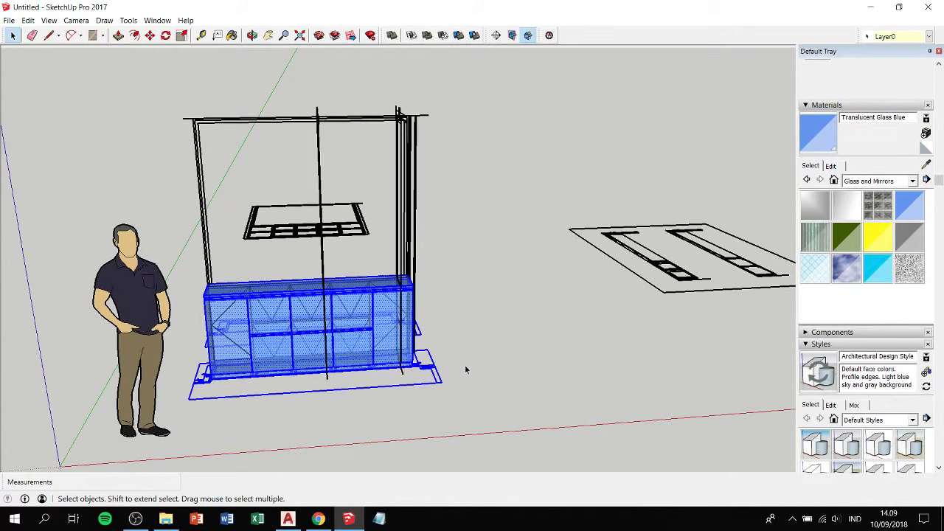
{"action": "middle_click_drag", "start_coordinate": [493, 345], "coordinate": [372, 354]}
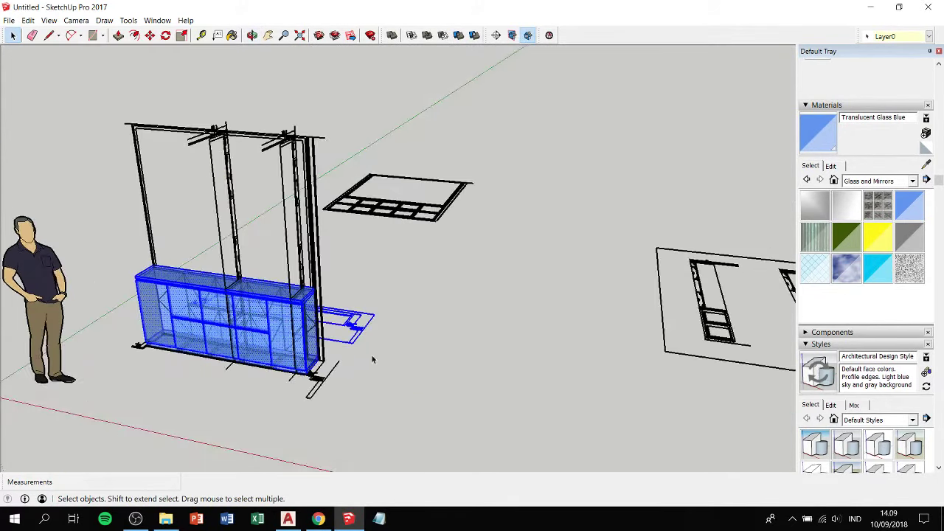
{"action": "scroll", "coordinate": [370, 310], "scroll_direction": "up", "scroll_amount": 3}
{"action": "right_click", "coordinate": [232, 325]}
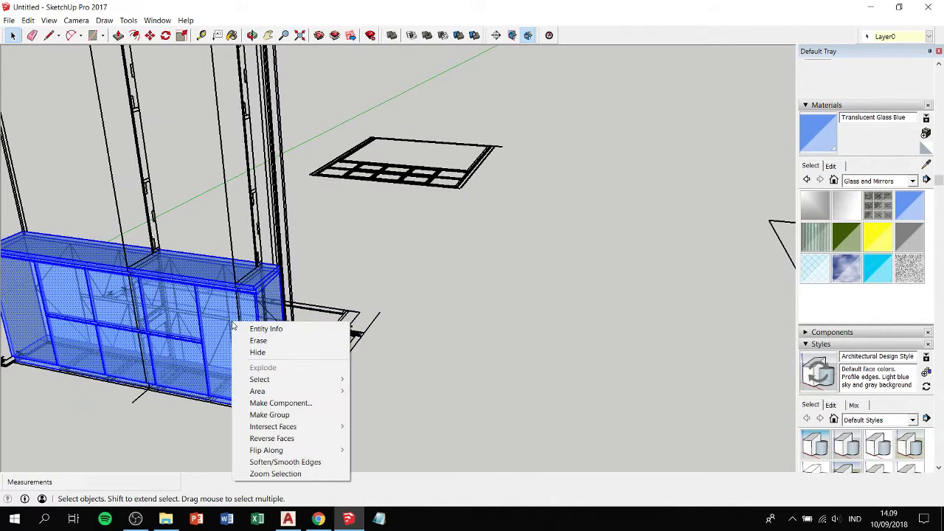
{"action": "left_click", "coordinate": [299, 415]}
Orbit and pan to review the grouped counter from lower and higher angles.
{"action": "key", "text": "o"}
{"action": "left_click_drag", "start_coordinate": [384, 270], "coordinate": [493, 260]}
{"action": "key", "text": "space"}
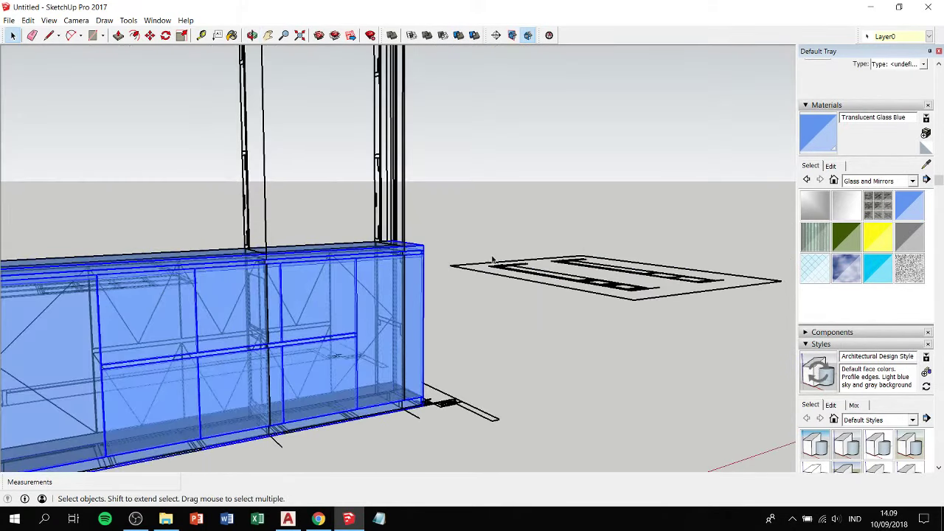
{"action": "middle_click_drag", "start_coordinate": [383, 275], "coordinate": [405, 315]}
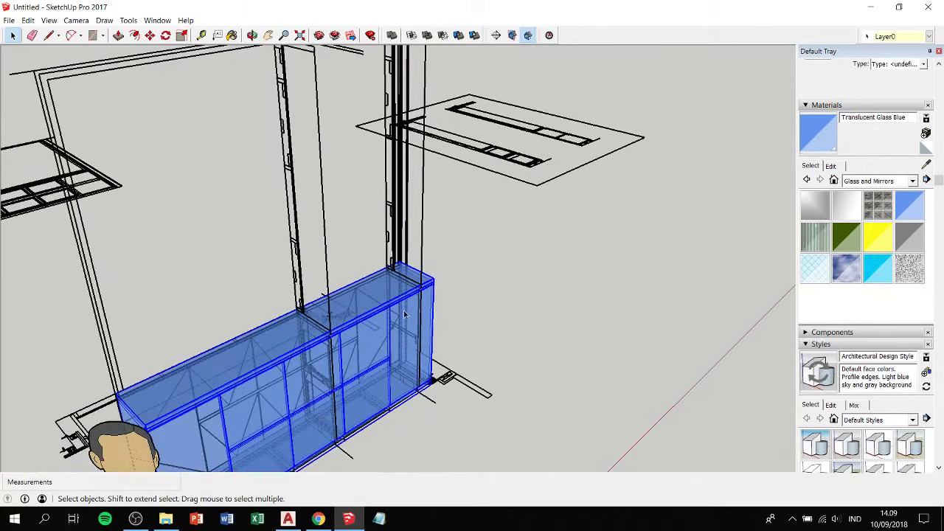
{"action": "middle_click_drag", "start_coordinate": [393, 229], "coordinate": [399, 282], "text": "shift"}
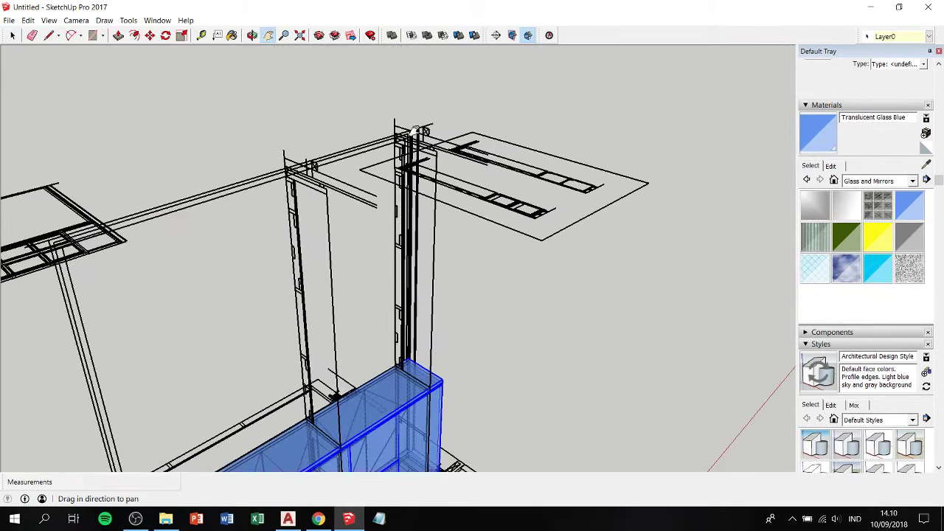
Draw a tall vertical rectangle from the frame's top corner down to the counter's top edge.
{"action": "scroll", "coordinate": [423, 131], "scroll_direction": "up", "scroll_amount": 3}
{"action": "scroll", "coordinate": [405, 127], "scroll_direction": "down", "scroll_amount": 2}
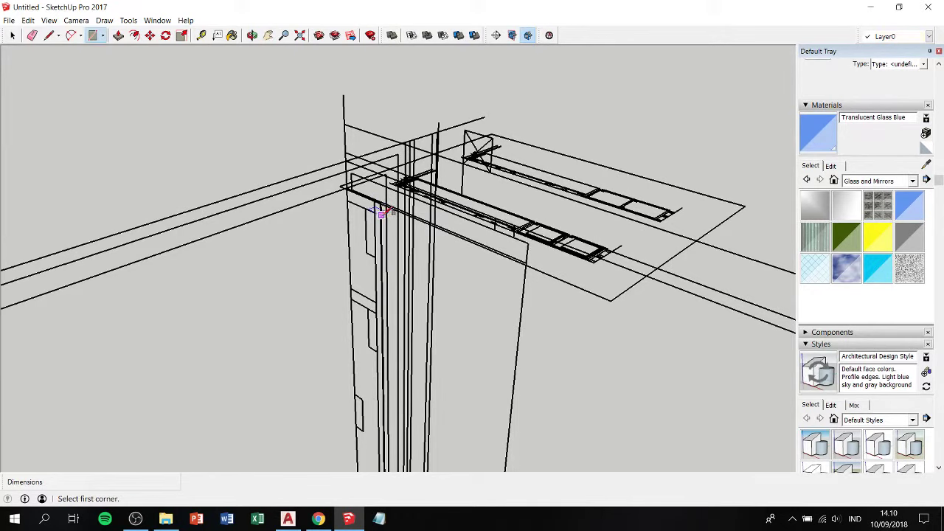
{"action": "middle_click_drag", "start_coordinate": [379, 201], "coordinate": [544, 49]}
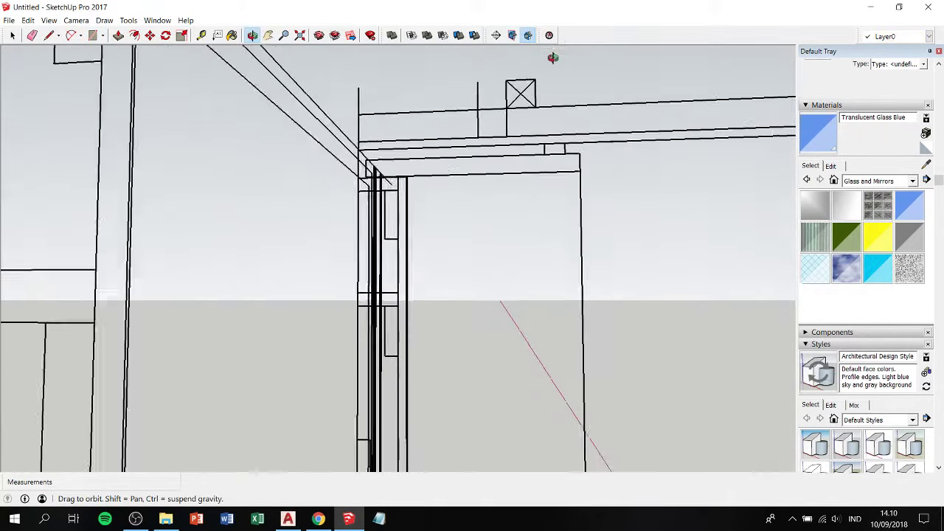
{"action": "mouse_move", "coordinate": [543, 49]}
{"action": "middle_mouse_down"}
{"action": "mouse_move", "coordinate": [409, 99]}
{"action": "mouse_move", "coordinate": [361, 183]}
{"action": "mouse_move", "coordinate": [166, 195]}
{"action": "middle_mouse_up"}
{"action": "key", "text": "r"}
{"action": "left_click", "coordinate": [378, 183]}
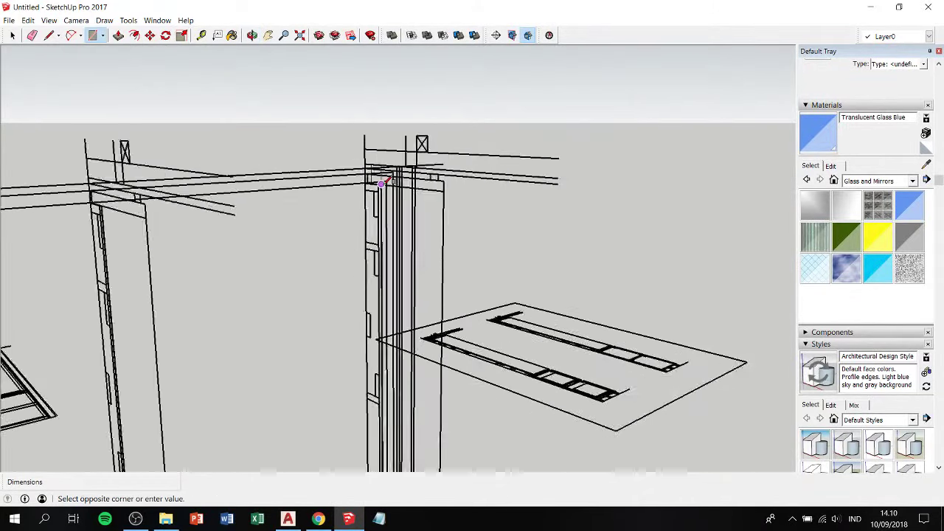
{"action": "scroll", "coordinate": [262, 360], "scroll_direction": "up", "scroll_amount": 3}
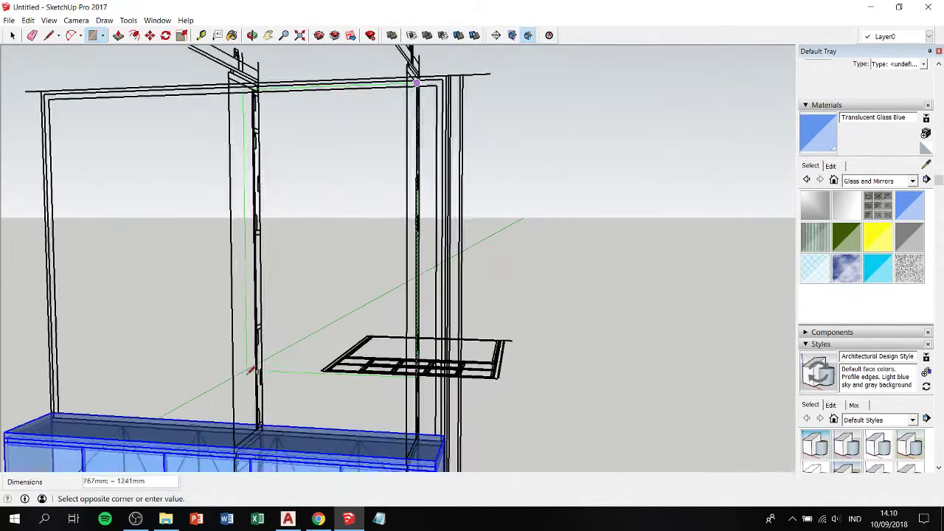
{"action": "scroll", "coordinate": [262, 359], "scroll_direction": "up", "scroll_amount": 3}
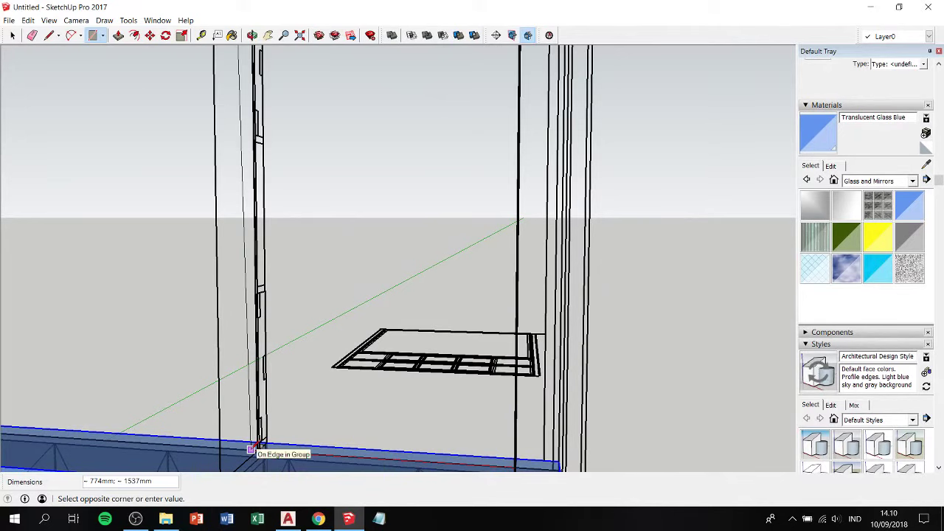
{"action": "left_click", "coordinate": [257, 448]}
{"action": "mouse_move", "coordinate": [274, 411]}
{"action": "middle_mouse_down"}
{"action": "mouse_move", "coordinate": [253, 333]}
{"action": "mouse_move", "coordinate": [481, 327]}
{"action": "mouse_move", "coordinate": [453, 386]}
{"action": "mouse_move", "coordinate": [457, 263]}
{"action": "middle_mouse_up"}
{"action": "key", "text": "b"}
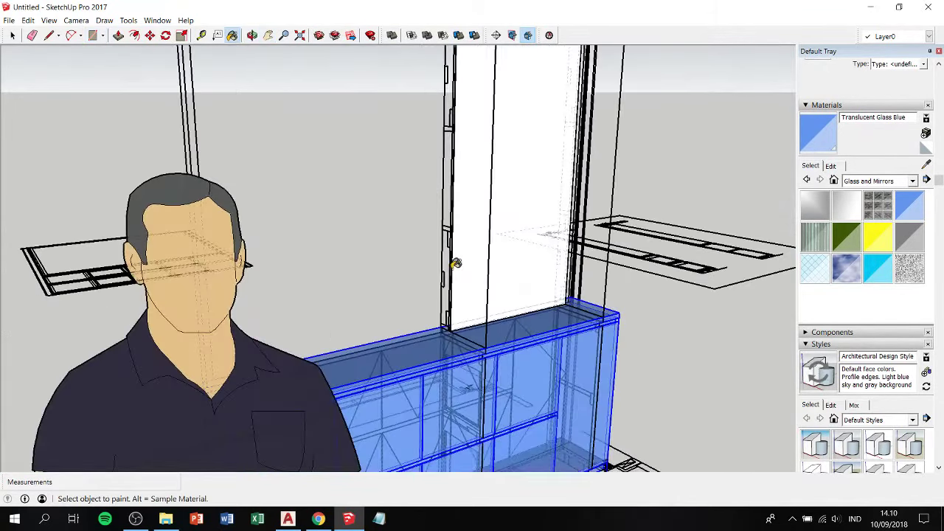
{"action": "left_click", "coordinate": [453, 257]}
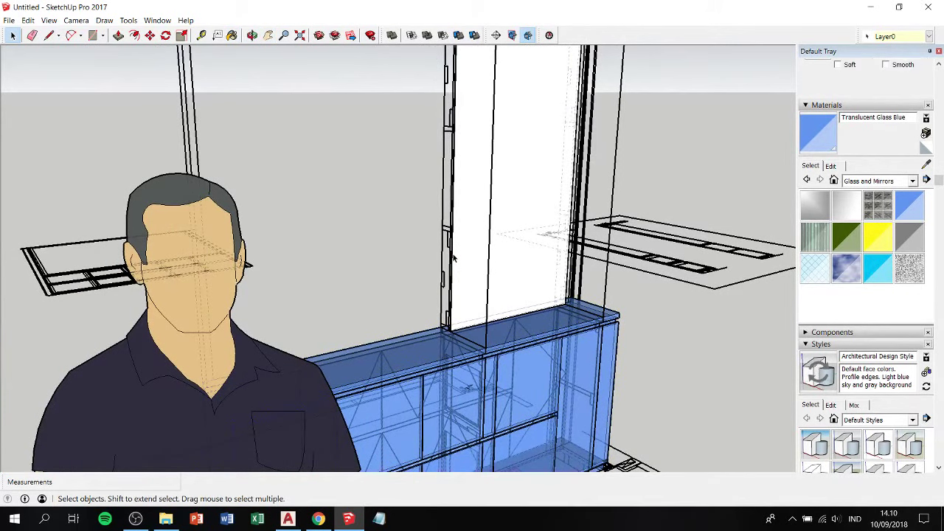
{"action": "scroll", "coordinate": [453, 257], "scroll_direction": "up", "scroll_amount": 2}
{"action": "scroll", "coordinate": [453, 260], "scroll_direction": "up", "scroll_amount": 2}
{"action": "scroll", "coordinate": [453, 255], "scroll_direction": "down", "scroll_amount": 1}
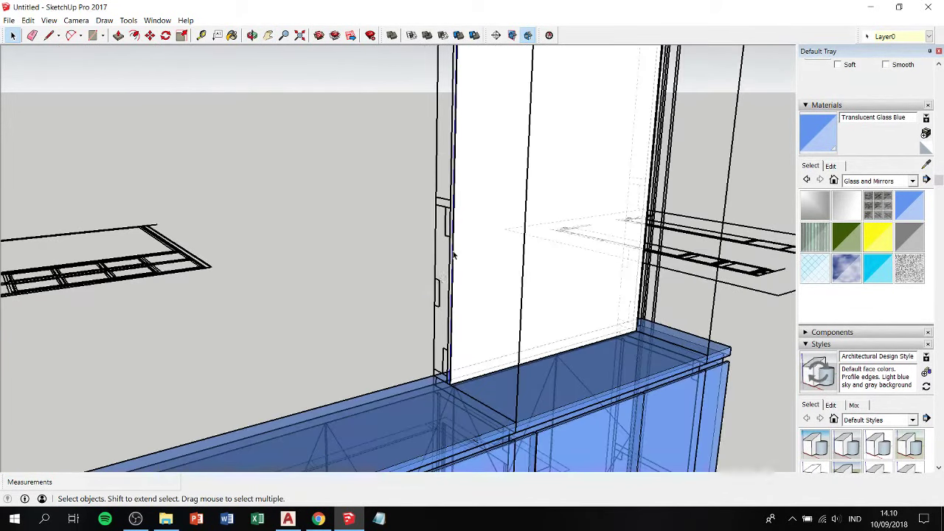
Move the upper panel about 722mm along the counter so its bottom corner sits on the base's top edge.
{"action": "key", "text": "m"}
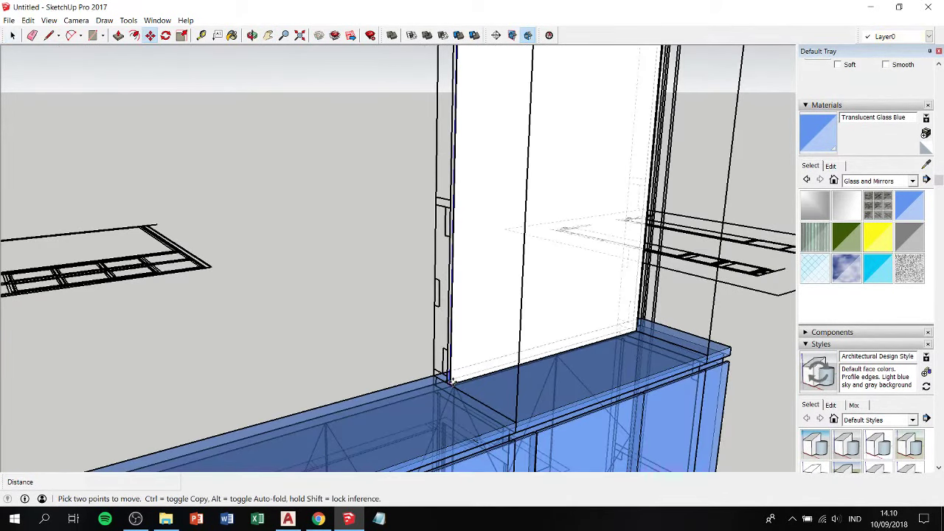
{"action": "left_click", "coordinate": [451, 381]}
{"action": "scroll", "coordinate": [451, 382], "scroll_direction": "down", "scroll_amount": 3}
{"action": "middle_click_drag", "start_coordinate": [451, 382], "coordinate": [376, 436]}
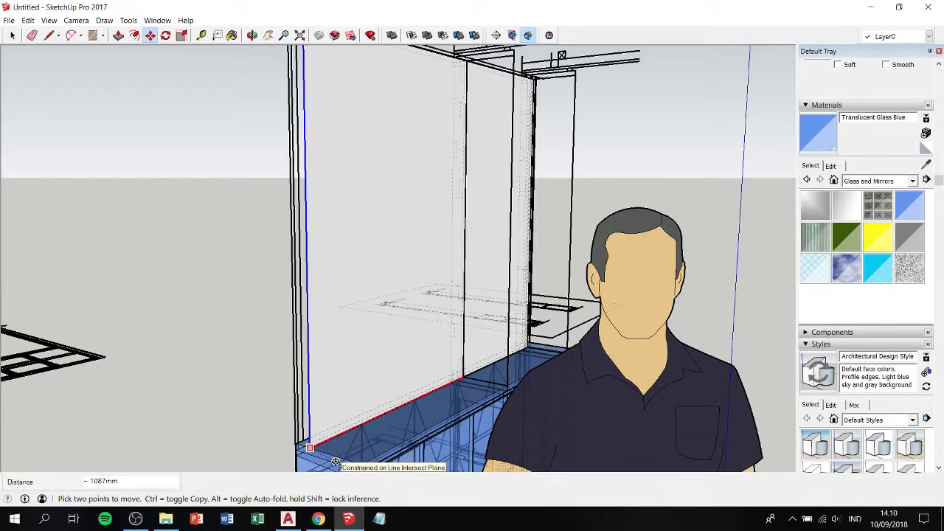
{"action": "mouse_move", "coordinate": [385, 305]}
{"action": "middle_mouse_down"}
{"action": "mouse_move", "coordinate": [183, 293]}
{"action": "mouse_move", "coordinate": [583, 301]}
{"action": "mouse_move", "coordinate": [327, 255]}
{"action": "mouse_move", "coordinate": [322, 214]}
{"action": "mouse_move", "coordinate": [686, 244]}
{"action": "mouse_move", "coordinate": [706, 255]}
{"action": "mouse_move", "coordinate": [714, 280]}
{"action": "mouse_move", "coordinate": [701, 286]}
{"action": "mouse_move", "coordinate": [630, 246]}
{"action": "mouse_move", "coordinate": [339, 238]}
{"action": "mouse_move", "coordinate": [190, 291]}
{"action": "middle_mouse_up"}
{"action": "scroll", "coordinate": [582, 301], "scroll_direction": "up", "scroll_amount": 2}
{"action": "scroll", "coordinate": [327, 258], "scroll_direction": "up", "scroll_amount": 2}
{"action": "scroll", "coordinate": [190, 291], "scroll_direction": "down", "scroll_amount": 3}
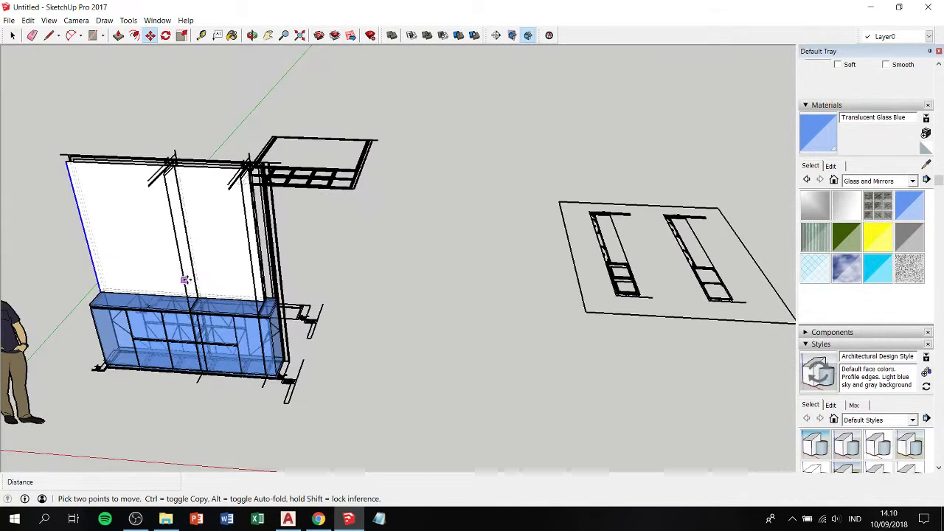
{"action": "scroll", "coordinate": [185, 281], "scroll_direction": "up", "scroll_amount": 2}
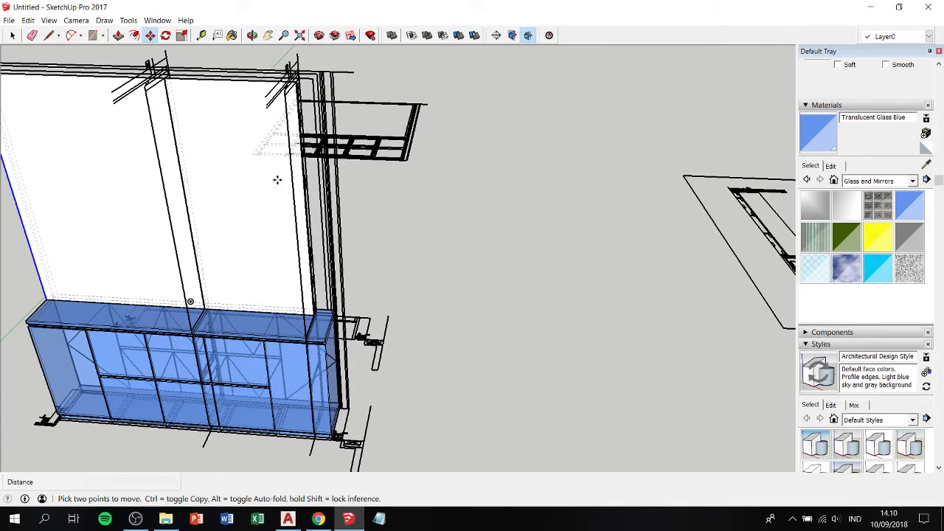
{"action": "scroll", "coordinate": [267, 95], "scroll_direction": "up", "scroll_amount": 2}
Offset the upper panel's face inward by 25mm to form a border.
{"action": "key", "text": "space"}
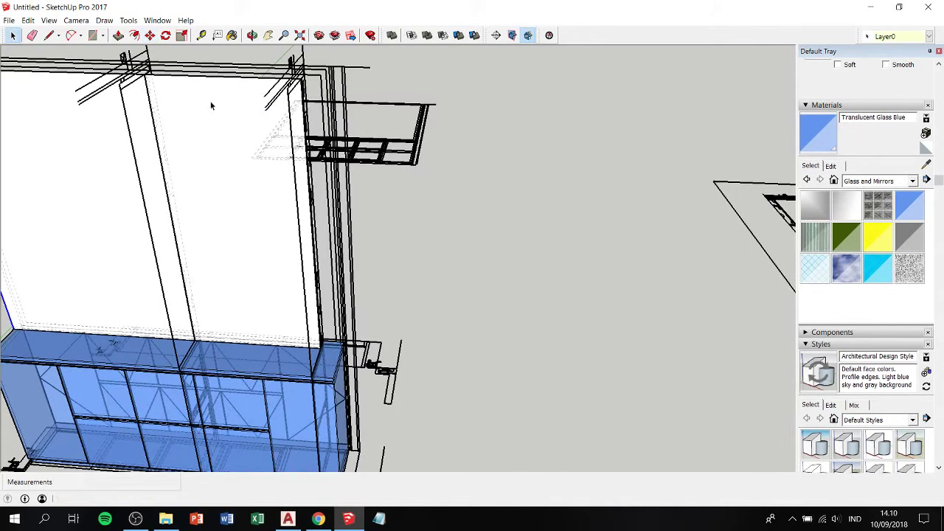
{"action": "left_click", "coordinate": [210, 110]}
{"action": "key", "text": "f"}
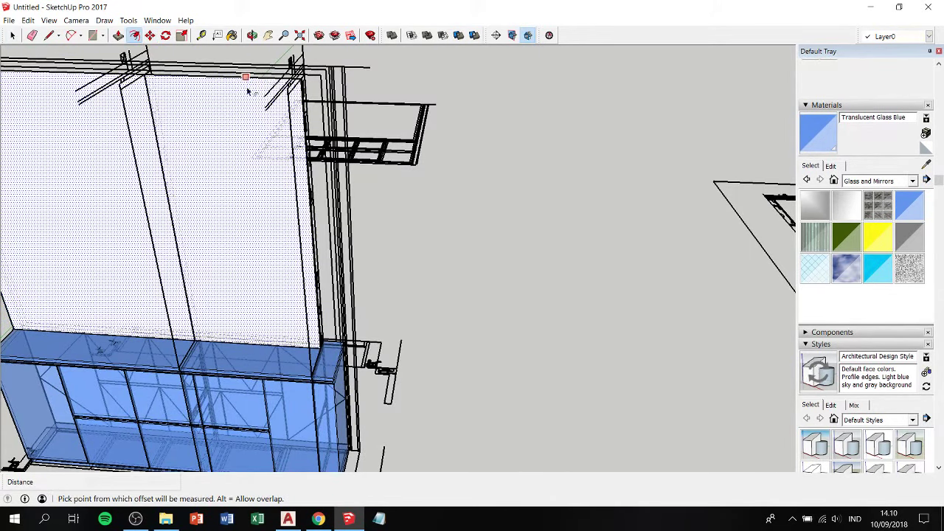
{"action": "left_click", "coordinate": [253, 78]}
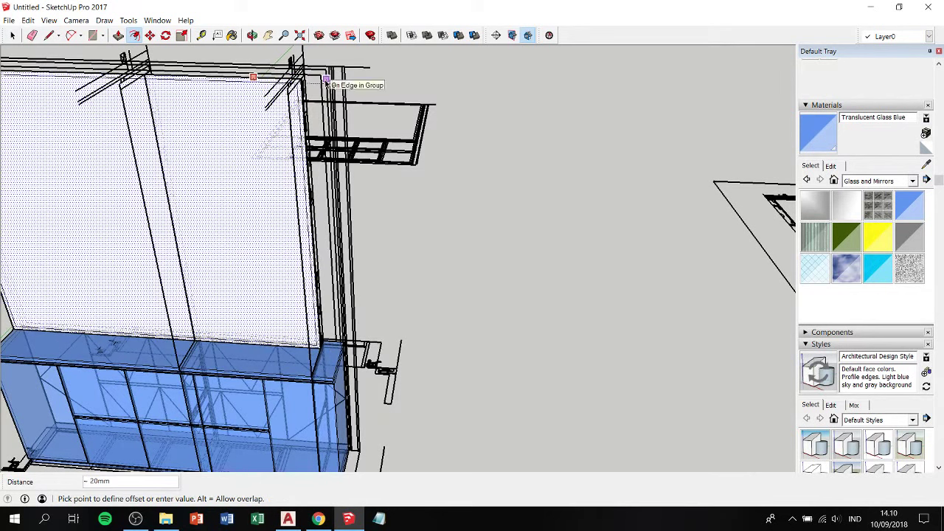
{"action": "scroll", "coordinate": [321, 81], "scroll_direction": "up", "scroll_amount": 3}
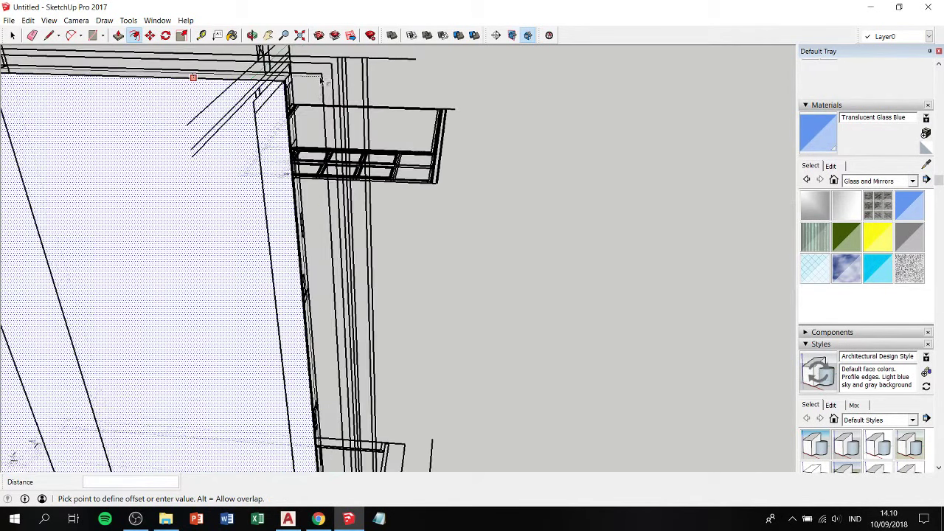
{"action": "mouse_move", "coordinate": [315, 78]}
{"action": "middle_mouse_down"}
{"action": "mouse_move", "coordinate": [268, 53]}
{"action": "mouse_move", "coordinate": [275, 58]}
{"action": "middle_mouse_up"}
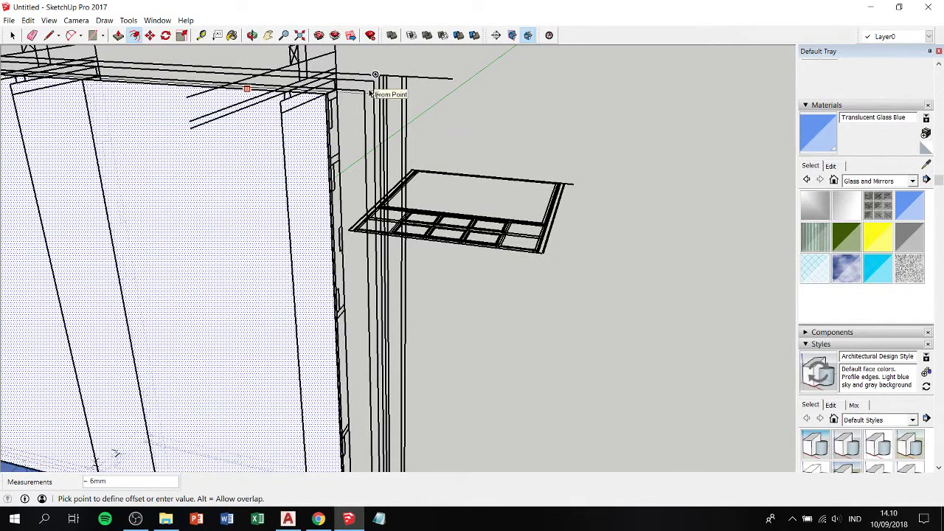
{"action": "type", "text": "25"}
{"action": "key", "text": "Return"}
Orbit and zoom to view the whole cabinet straight from the front.
{"action": "middle_click_drag", "start_coordinate": [373, 88], "coordinate": [301, 122]}
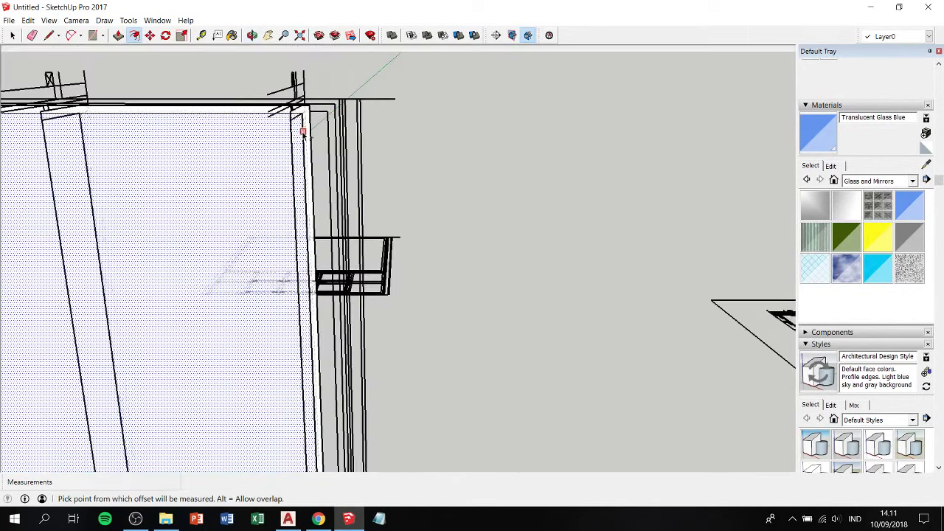
{"action": "scroll", "coordinate": [288, 243], "scroll_direction": "down", "scroll_amount": 3}
{"action": "scroll", "coordinate": [247, 336], "scroll_direction": "up", "scroll_amount": 3}
{"action": "scroll", "coordinate": [250, 330], "scroll_direction": "down", "scroll_amount": 1}
{"action": "scroll", "coordinate": [253, 329], "scroll_direction": "down", "scroll_amount": 2}
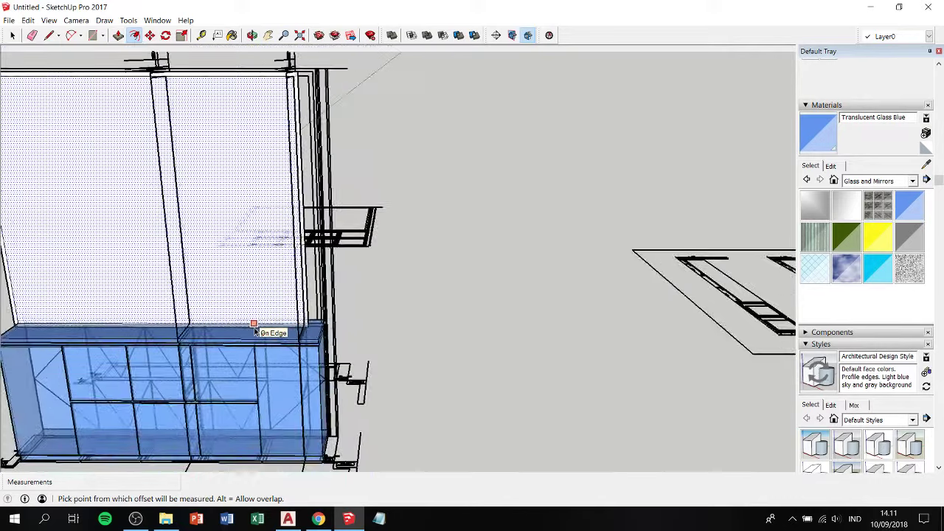
{"action": "scroll", "coordinate": [240, 329], "scroll_direction": "down", "scroll_amount": 2}
{"action": "scroll", "coordinate": [76, 325], "scroll_direction": "up", "scroll_amount": 3}
{"action": "scroll", "coordinate": [76, 325], "scroll_direction": "up", "scroll_amount": 3}
{"action": "mouse_move", "coordinate": [148, 332]}
{"action": "middle_mouse_down"}
{"action": "mouse_move", "coordinate": [234, 265]}
{"action": "mouse_move", "coordinate": [120, 293]}
{"action": "mouse_move", "coordinate": [99, 259]}
{"action": "mouse_move", "coordinate": [146, 252]}
{"action": "middle_mouse_up"}
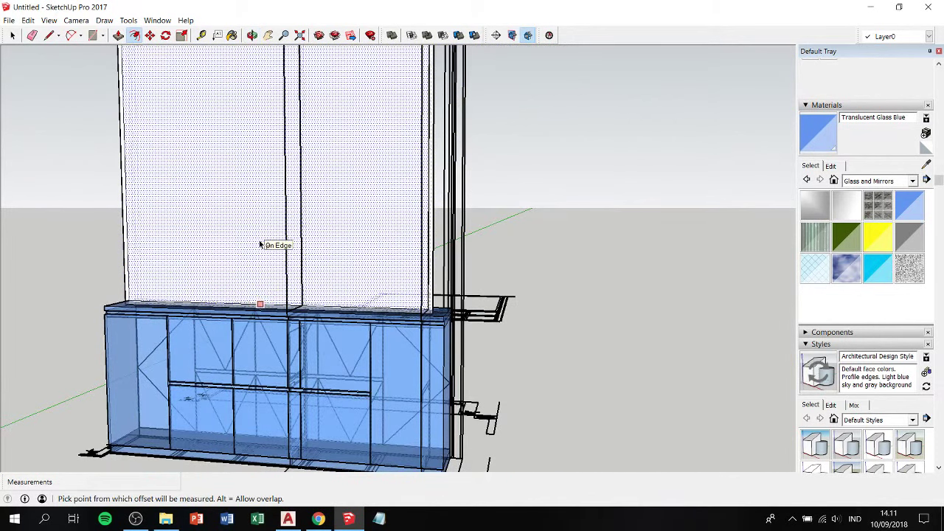
{"action": "mouse_move", "coordinate": [275, 238]}
{"action": "middle_mouse_down"}
{"action": "mouse_move", "coordinate": [312, 288]}
{"action": "mouse_move", "coordinate": [362, 282]}
{"action": "middle_mouse_up"}
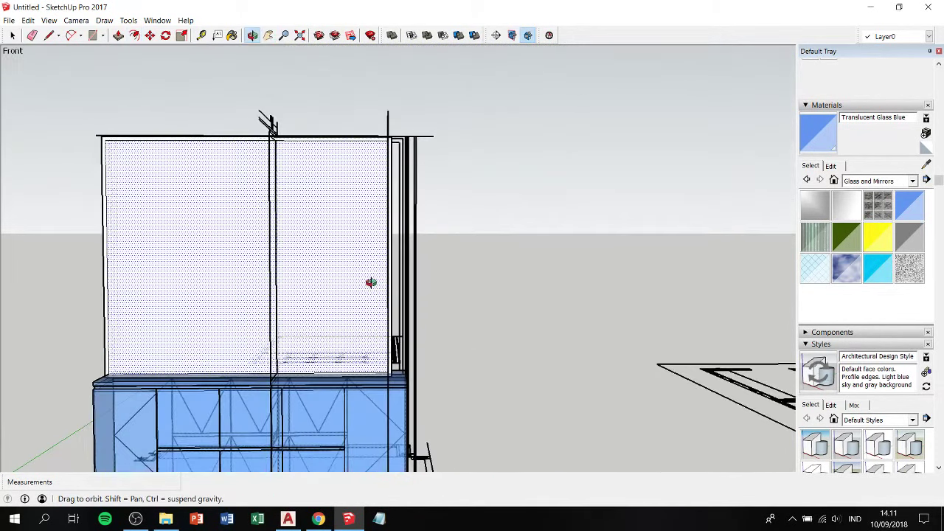
Window-select the whole upper glass pane and look along its bottom edge.
{"action": "key", "text": "space"}
{"action": "left_click_drag", "start_coordinate": [471, 430], "coordinate": [476, 392]}
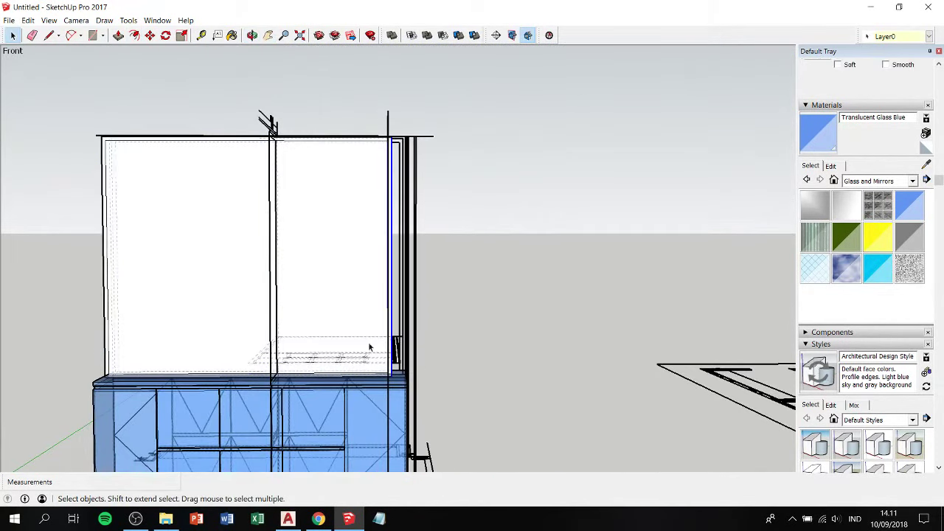
{"action": "left_click_drag", "start_coordinate": [59, 97], "coordinate": [439, 417]}
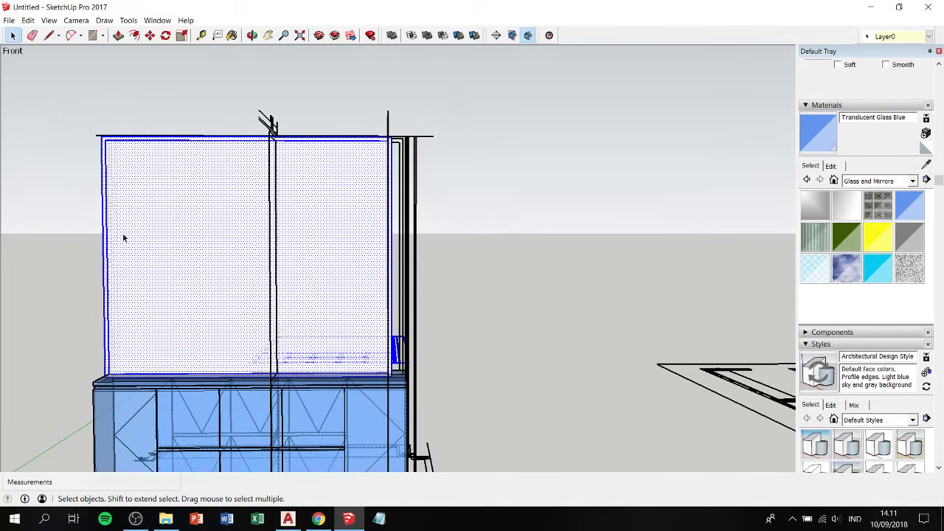
{"action": "scroll", "coordinate": [95, 394], "scroll_direction": "up", "scroll_amount": 1}
{"action": "scroll", "coordinate": [99, 369], "scroll_direction": "up", "scroll_amount": 2}
{"action": "scroll", "coordinate": [100, 361], "scroll_direction": "up", "scroll_amount": 2}
{"action": "middle_click_drag", "start_coordinate": [150, 354], "coordinate": [211, 352]}
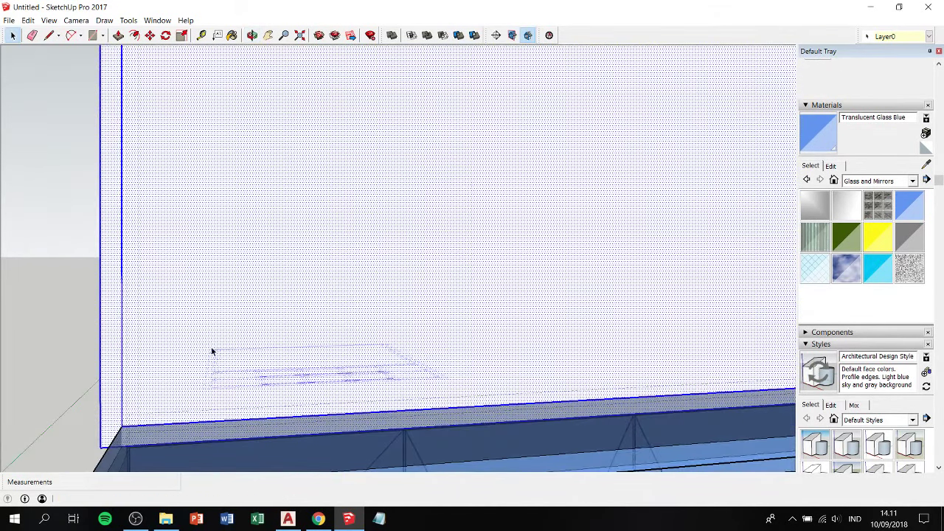
Start moving the pane from its corner, then clear the selection and reframe the cabinet view.
{"action": "key", "text": "m"}
{"action": "left_click", "coordinate": [103, 315]}
{"action": "type", "text": "25"}
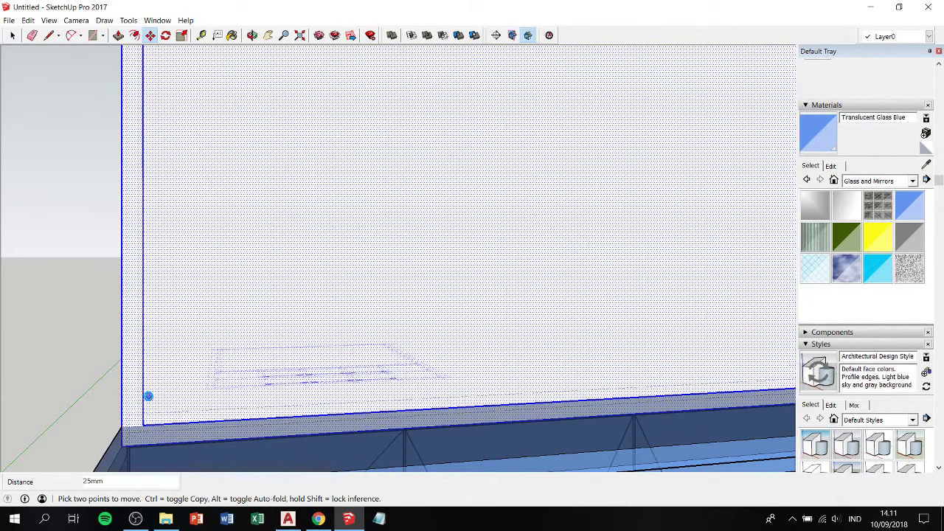
{"action": "scroll", "coordinate": [205, 351], "scroll_direction": "down", "scroll_amount": 2}
{"action": "scroll", "coordinate": [258, 320], "scroll_direction": "down", "scroll_amount": 5}
{"action": "key", "text": "h"}
{"action": "left_click_drag", "start_coordinate": [388, 288], "coordinate": [251, 325]}
{"action": "key", "text": "space"}
{"action": "left_click", "coordinate": [420, 458]}
{"action": "middle_click_drag", "start_coordinate": [420, 458], "coordinate": [299, 355]}
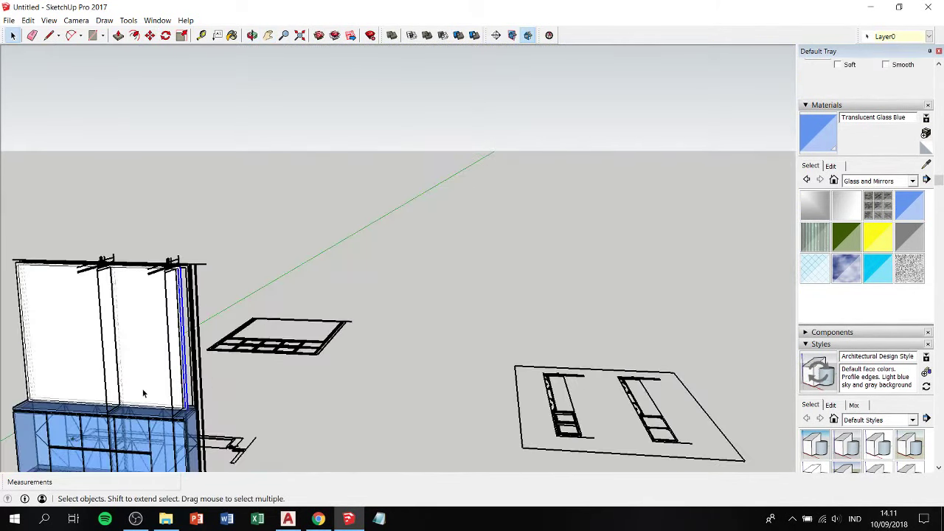
{"action": "key", "text": "h"}
{"action": "scroll", "coordinate": [288, 265], "scroll_direction": "up", "scroll_amount": 3}
{"action": "scroll", "coordinate": [286, 262], "scroll_direction": "up", "scroll_amount": 2}
{"action": "scroll", "coordinate": [287, 264], "scroll_direction": "up", "scroll_amount": 2}
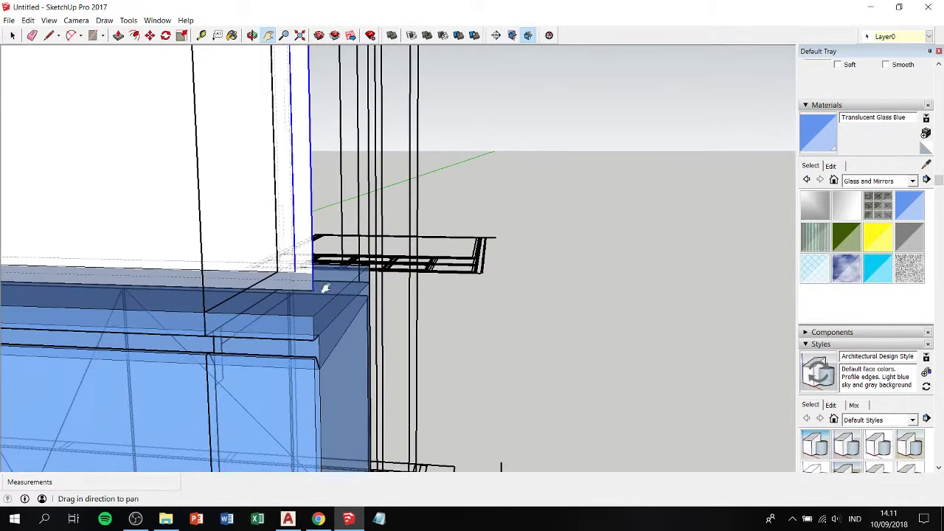
Move the glass pane by its corner down into the frame and check alignment from the side.
{"action": "key", "text": "m"}
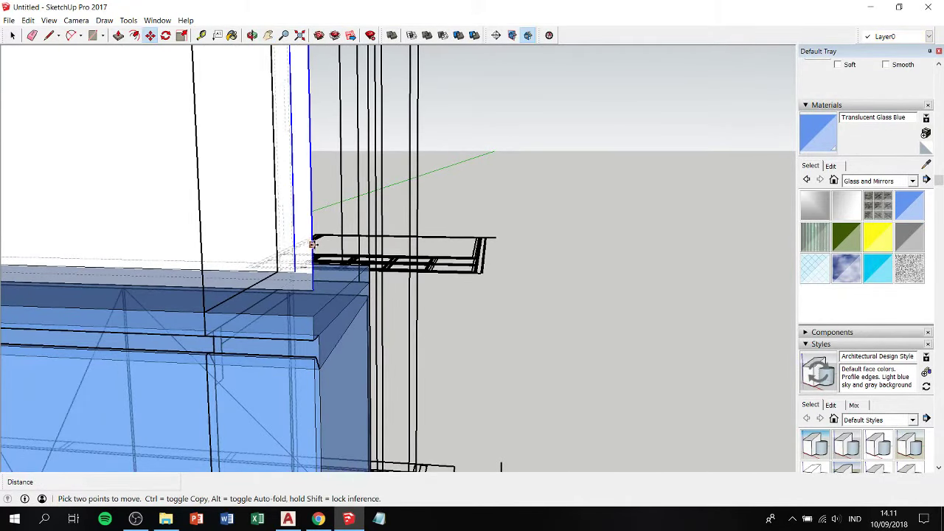
{"action": "left_click", "coordinate": [315, 239]}
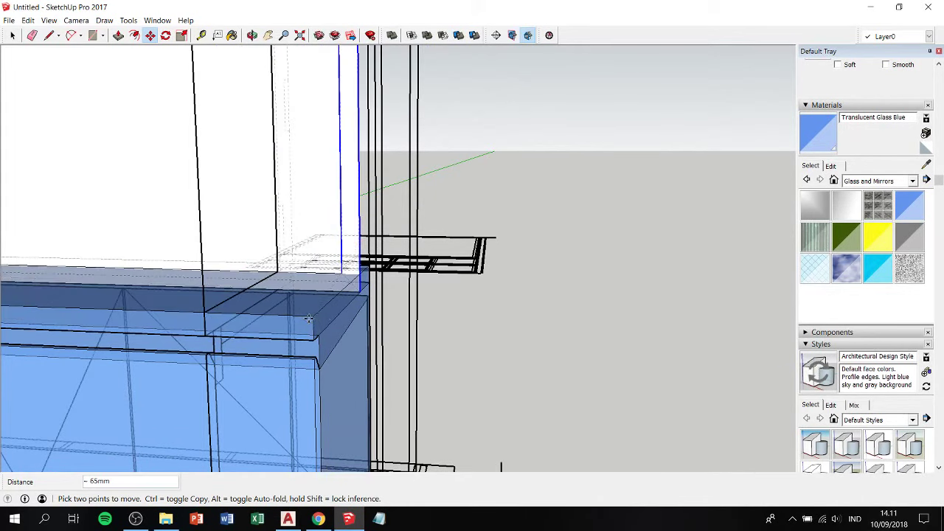
{"action": "left_click", "coordinate": [310, 319]}
{"action": "scroll", "coordinate": [565, 270], "scroll_direction": "down", "scroll_amount": 3}
{"action": "scroll", "coordinate": [585, 263], "scroll_direction": "down", "scroll_amount": 4}
{"action": "key", "text": "space"}
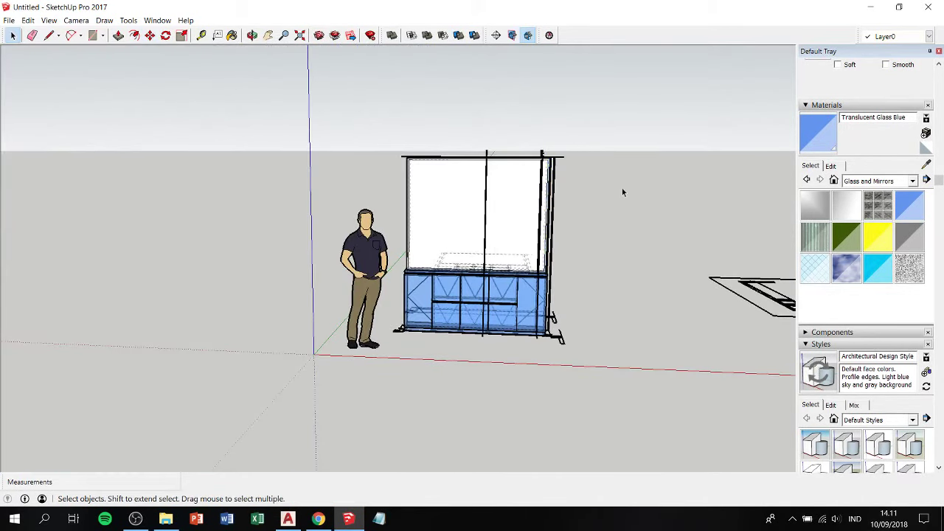
{"action": "mouse_move", "coordinate": [622, 188]}
{"action": "middle_mouse_down"}
{"action": "mouse_move", "coordinate": [325, 176]}
{"action": "mouse_move", "coordinate": [445, 163]}
{"action": "mouse_move", "coordinate": [541, 223]}
{"action": "mouse_move", "coordinate": [730, 237]}
{"action": "mouse_move", "coordinate": [451, 264]}
{"action": "mouse_move", "coordinate": [721, 273]}
{"action": "mouse_move", "coordinate": [468, 228]}
{"action": "mouse_move", "coordinate": [601, 253]}
{"action": "mouse_move", "coordinate": [651, 307]}
{"action": "mouse_move", "coordinate": [656, 136]}
{"action": "mouse_move", "coordinate": [648, 134]}
{"action": "mouse_move", "coordinate": [652, 177]}
{"action": "mouse_move", "coordinate": [605, 192]}
{"action": "mouse_move", "coordinate": [558, 190]}
{"action": "mouse_move", "coordinate": [533, 174]}
{"action": "mouse_move", "coordinate": [550, 140]}
{"action": "mouse_move", "coordinate": [539, 133]}
{"action": "mouse_move", "coordinate": [547, 147]}
{"action": "middle_mouse_up"}
{"action": "scroll", "coordinate": [325, 175], "scroll_direction": "up", "scroll_amount": 4}
Push/Pull the frame's long top strip face outward, about 240 mm.
{"action": "left_click", "coordinate": [542, 161]}
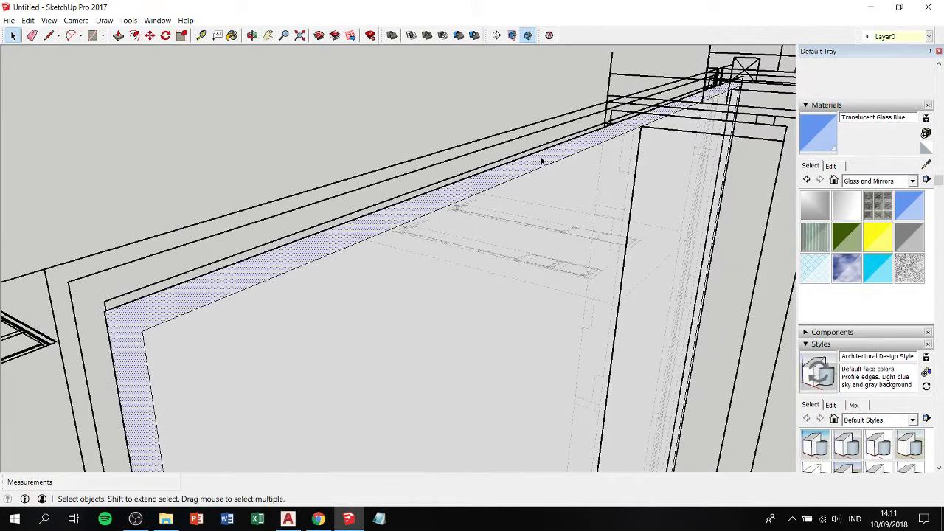
{"action": "key", "text": "o"}
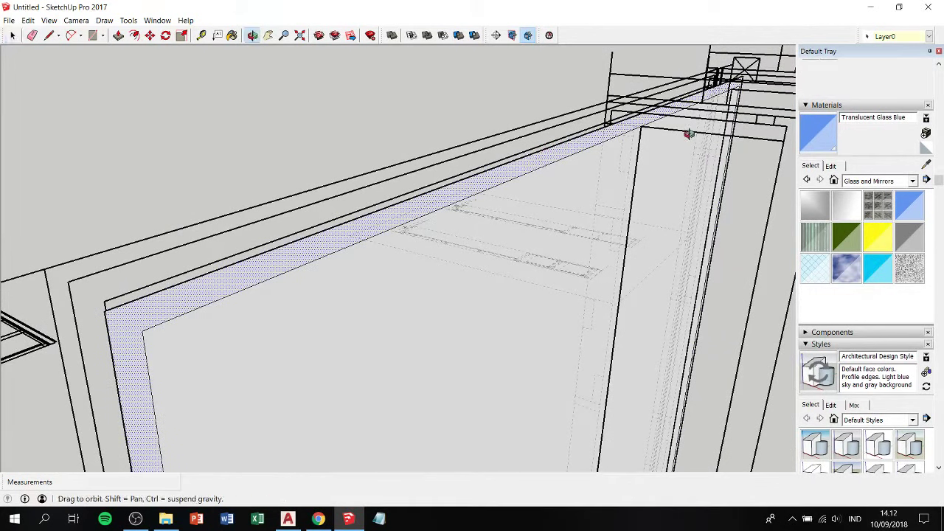
{"action": "key", "text": "p"}
{"action": "left_click", "coordinate": [633, 129]}
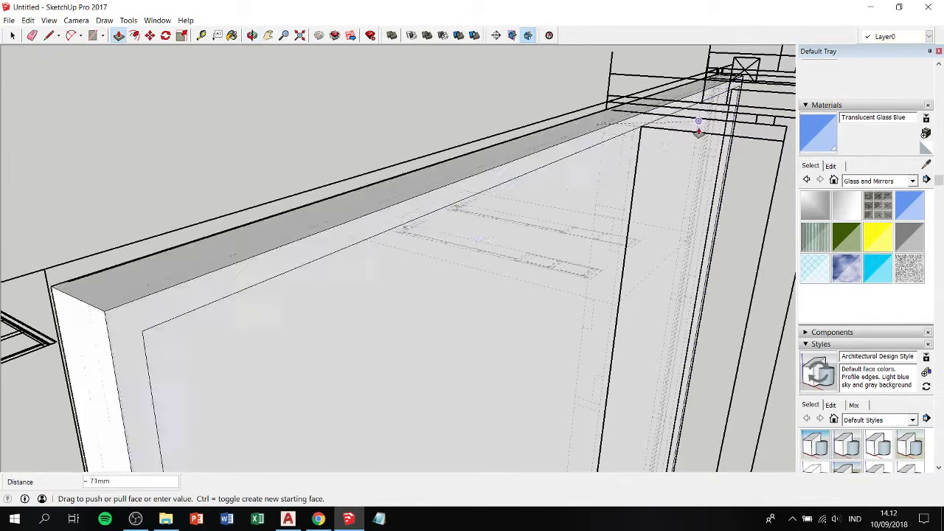
{"action": "left_click", "coordinate": [785, 131]}
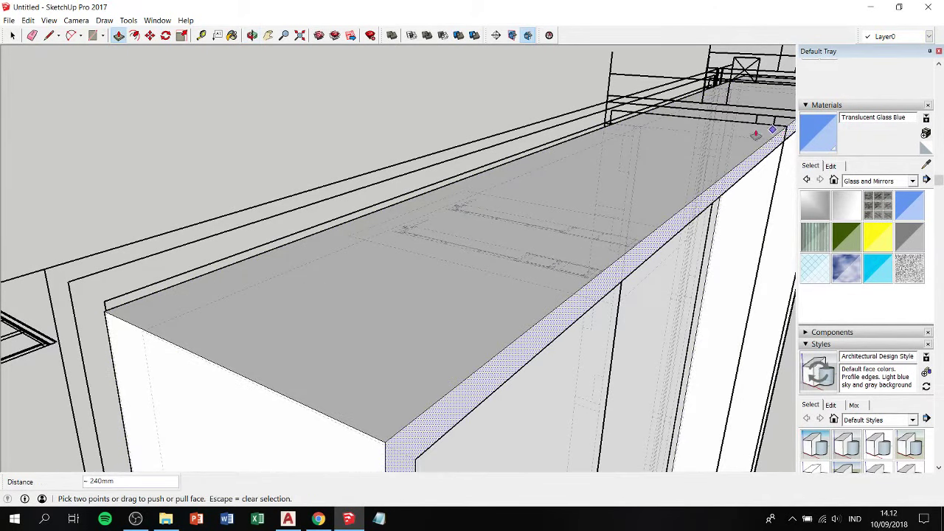
{"action": "mouse_move", "coordinate": [752, 135]}
{"action": "middle_mouse_down"}
{"action": "mouse_move", "coordinate": [664, 143]}
{"action": "mouse_move", "coordinate": [751, 133]}
{"action": "mouse_move", "coordinate": [569, 131]}
{"action": "mouse_move", "coordinate": [643, 141]}
{"action": "mouse_move", "coordinate": [613, 124]}
{"action": "middle_mouse_up"}
{"action": "key", "text": "space"}
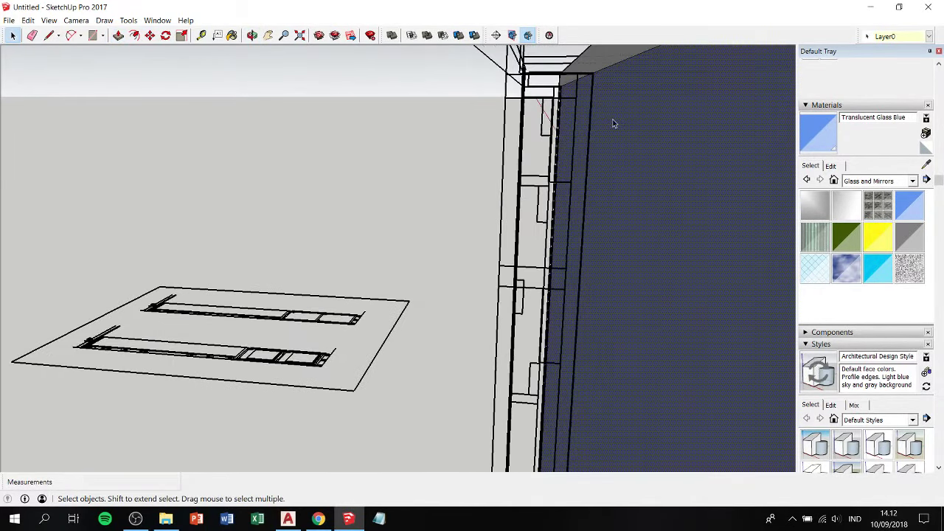
Push the top strip face back so the upper opening is about 60 mm deep.
{"action": "key", "text": "p"}
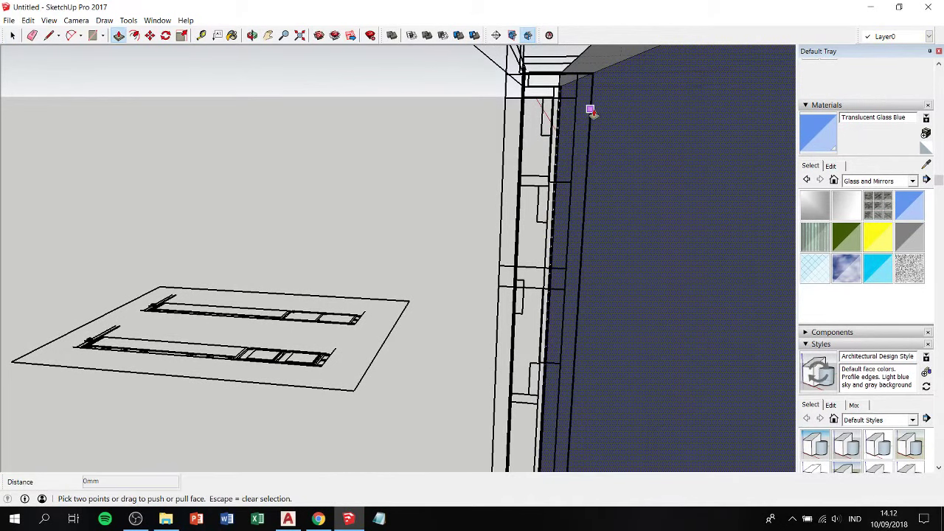
{"action": "middle_click_drag", "start_coordinate": [580, 106], "coordinate": [577, 118]}
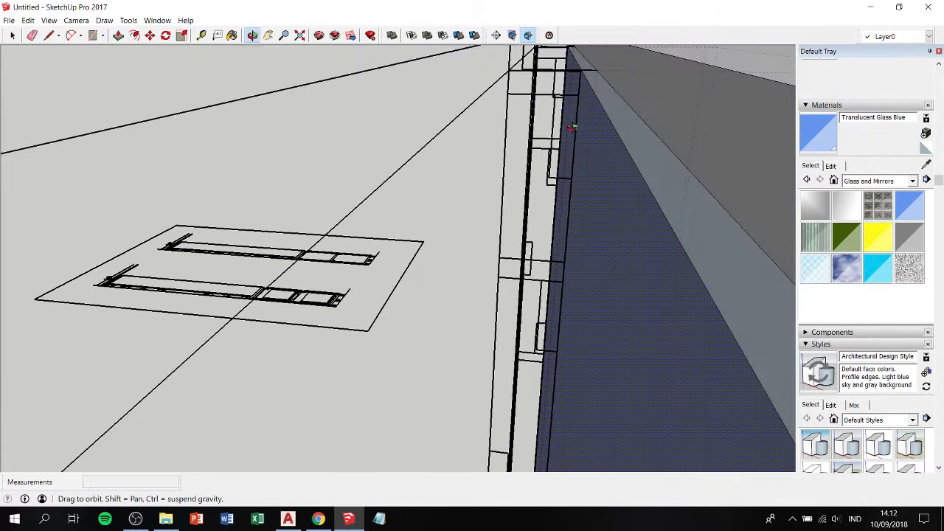
{"action": "key", "text": "space"}
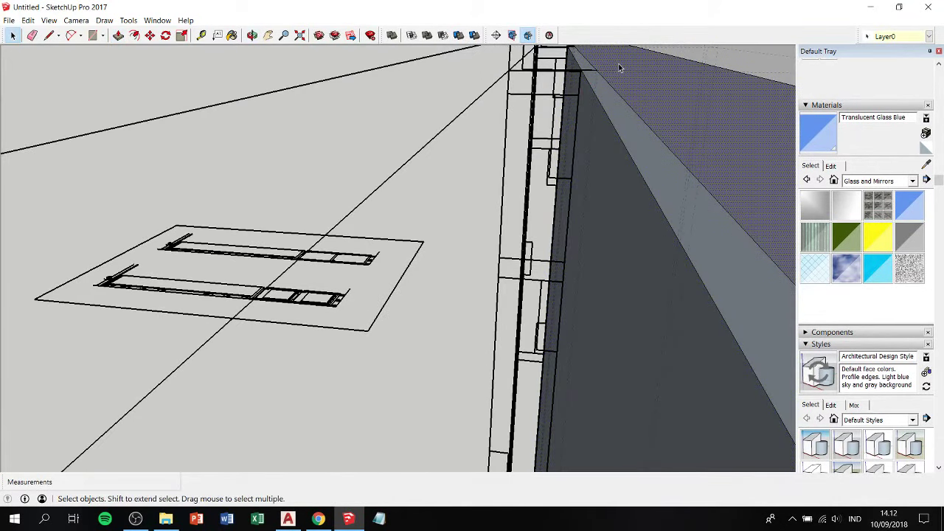
{"action": "key", "text": "p"}
{"action": "mouse_move", "coordinate": [568, 80]}
{"action": "middle_mouse_down"}
{"action": "mouse_move", "coordinate": [515, 90]}
{"action": "mouse_move", "coordinate": [606, 87]}
{"action": "mouse_move", "coordinate": [380, 95]}
{"action": "middle_mouse_up"}
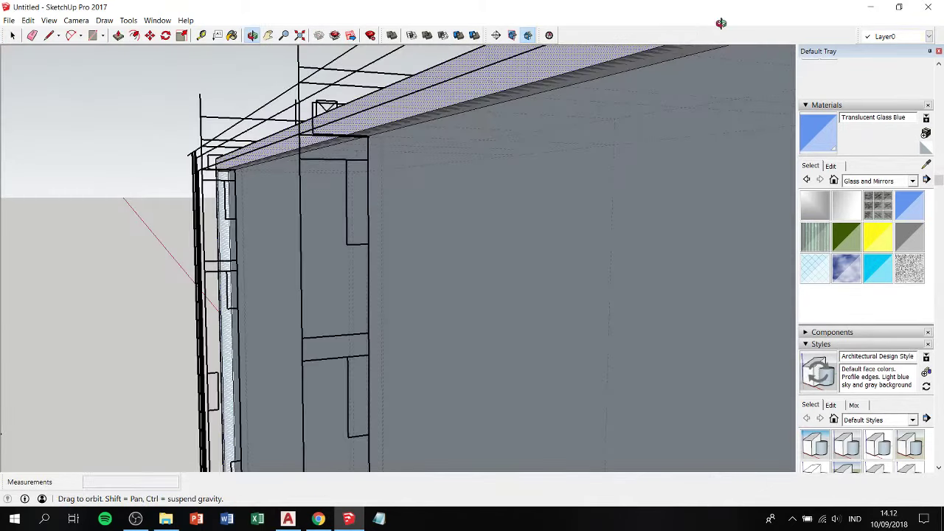
{"action": "left_click", "coordinate": [379, 95]}
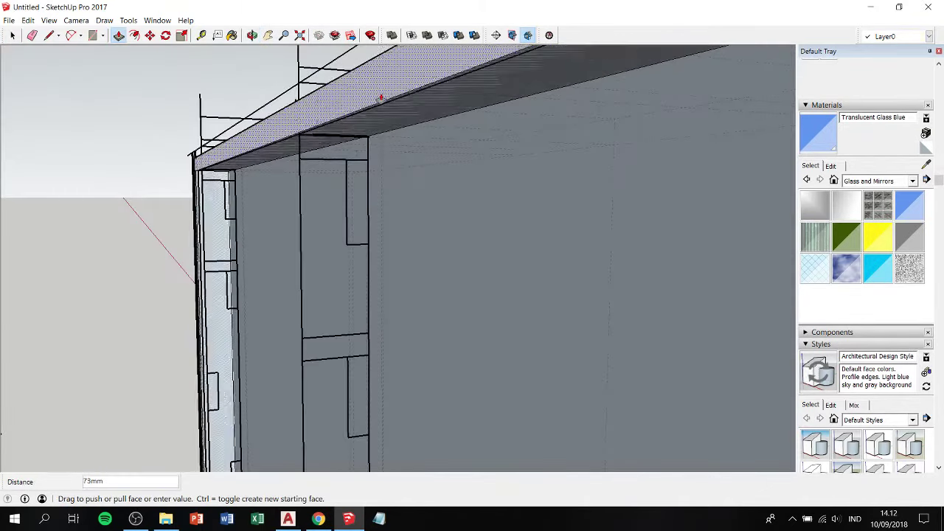
{"action": "left_click", "coordinate": [318, 143]}
{"action": "mouse_move", "coordinate": [390, 93]}
{"action": "middle_mouse_down"}
{"action": "mouse_move", "coordinate": [312, 157]}
{"action": "mouse_move", "coordinate": [332, 135]}
{"action": "mouse_move", "coordinate": [447, 154]}
{"action": "mouse_move", "coordinate": [103, 114]}
{"action": "mouse_move", "coordinate": [267, 137]}
{"action": "middle_mouse_up"}
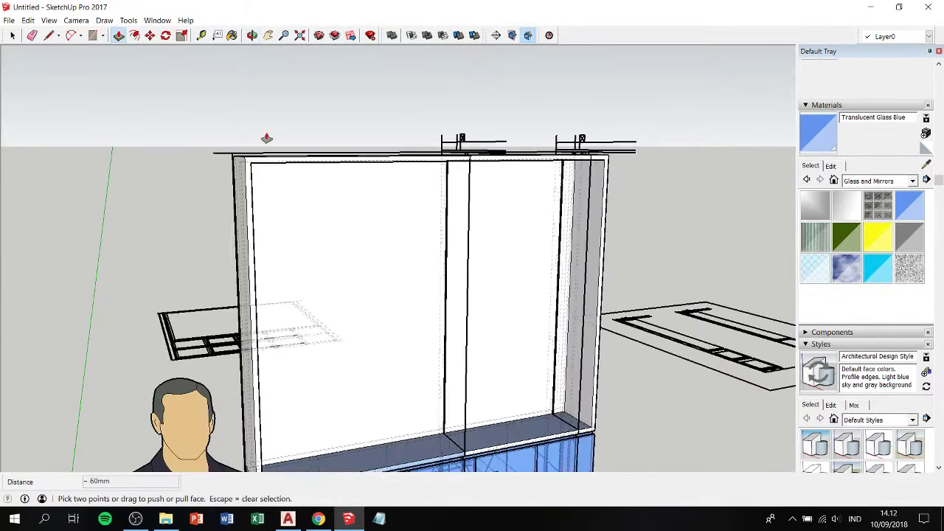
{"action": "scroll", "coordinate": [411, 179], "scroll_direction": "down", "scroll_amount": 3}
{"action": "key", "text": "space"}
{"action": "middle_click_drag", "start_coordinate": [541, 247], "coordinate": [433, 269]}
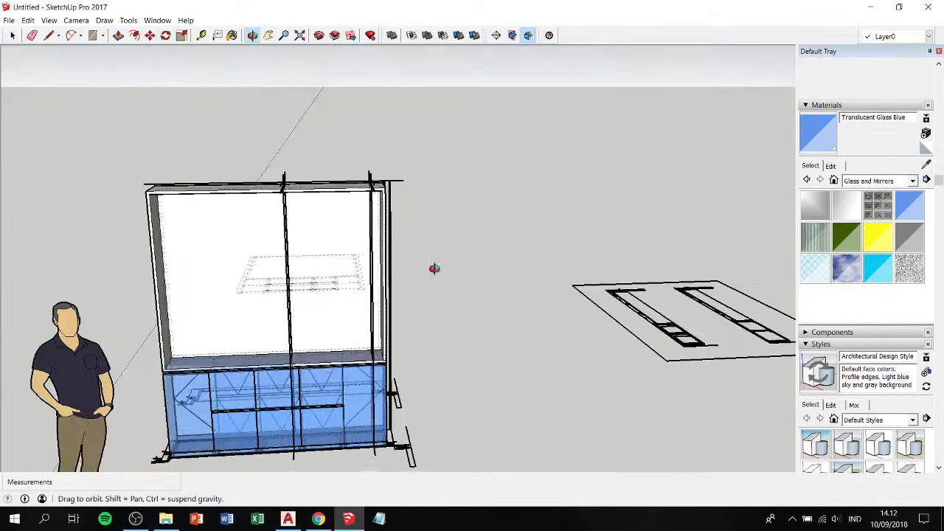
{"action": "scroll", "coordinate": [433, 269], "scroll_direction": "up", "scroll_amount": 2}
{"action": "scroll", "coordinate": [137, 238], "scroll_direction": "up", "scroll_amount": 2}
{"action": "mouse_move", "coordinate": [138, 238]}
{"action": "middle_mouse_down"}
{"action": "mouse_move", "coordinate": [164, 232]}
{"action": "mouse_move", "coordinate": [179, 174]}
{"action": "middle_mouse_up"}
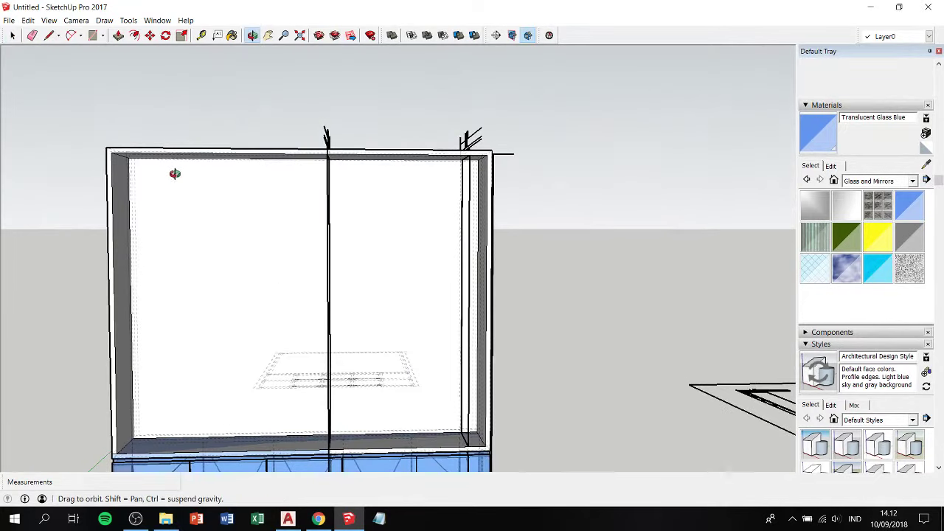
{"action": "scroll", "coordinate": [178, 173], "scroll_direction": "down", "scroll_amount": 2}
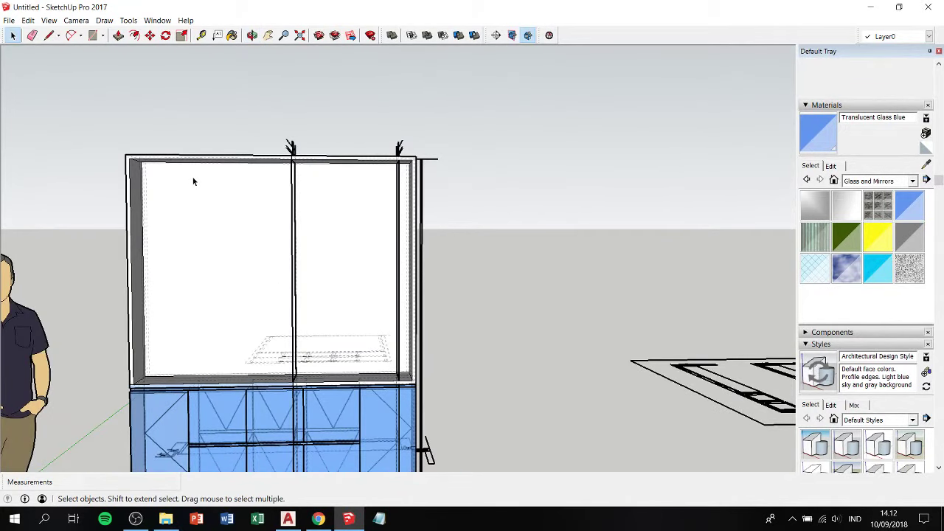
{"action": "scroll", "coordinate": [320, 310], "scroll_direction": "up", "scroll_amount": 1}
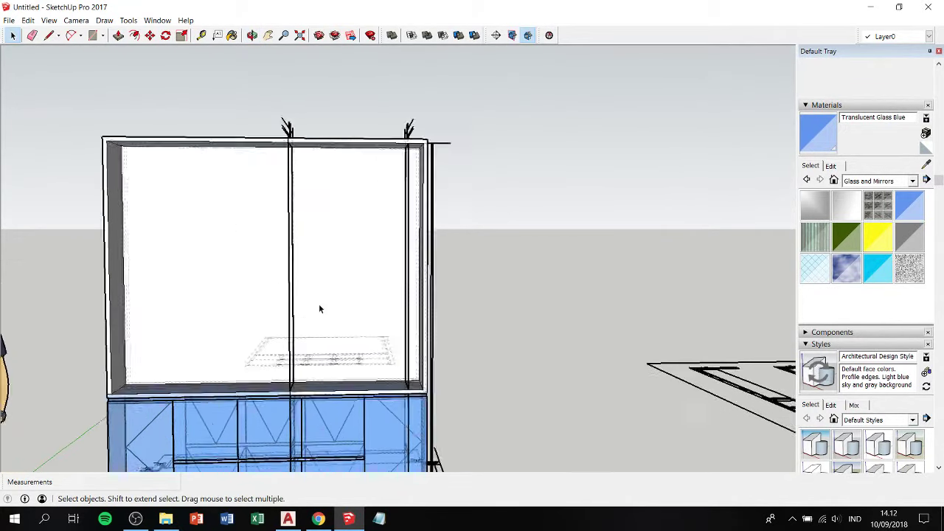
{"action": "scroll", "coordinate": [320, 310], "scroll_direction": "up", "scroll_amount": 2}
{"action": "mouse_move", "coordinate": [414, 402]}
{"action": "middle_mouse_down", "text": "shift"}
{"action": "mouse_move", "coordinate": [443, 273]}
{"action": "mouse_move", "coordinate": [423, 231]}
{"action": "mouse_move", "coordinate": [279, 191]}
{"action": "mouse_move", "coordinate": [175, 184]}
{"action": "mouse_move", "coordinate": [131, 196]}
{"action": "mouse_move", "coordinate": [196, 226]}
{"action": "mouse_move", "coordinate": [228, 261]}
{"action": "mouse_move", "coordinate": [566, 310]}
{"action": "mouse_move", "coordinate": [481, 209]}
{"action": "mouse_move", "coordinate": [421, 203]}
{"action": "mouse_move", "coordinate": [369, 258]}
{"action": "middle_mouse_up", "text": "shift"}
{"action": "scroll", "coordinate": [443, 273], "scroll_direction": "up", "scroll_amount": 2}
{"action": "scroll", "coordinate": [477, 197], "scroll_direction": "down", "scroll_amount": 2}
{"action": "scroll", "coordinate": [370, 258], "scroll_direction": "down", "scroll_amount": 1}
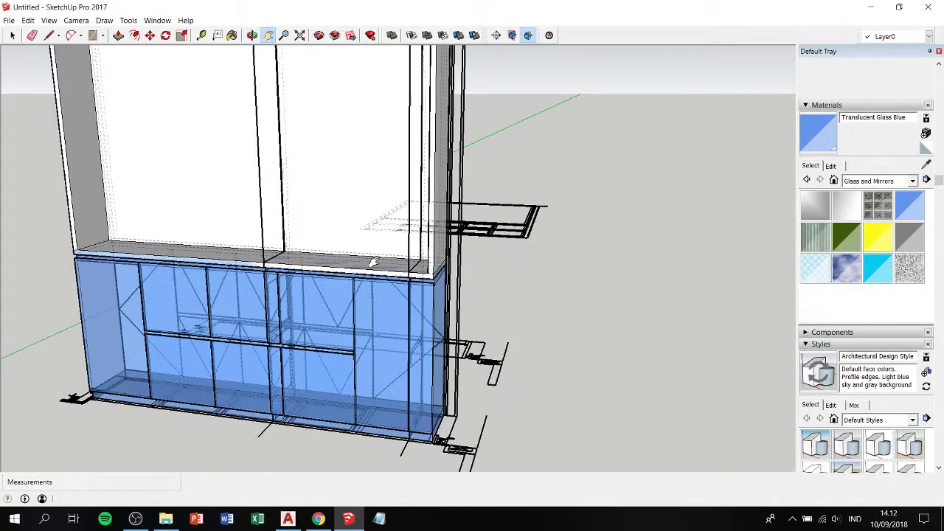
{"action": "mouse_move", "coordinate": [335, 188]}
{"action": "middle_mouse_down", "text": "shift"}
{"action": "mouse_move", "coordinate": [363, 308]}
{"action": "mouse_move", "coordinate": [390, 279]}
{"action": "mouse_move", "coordinate": [209, 270]}
{"action": "mouse_move", "coordinate": [228, 262]}
{"action": "middle_mouse_up", "text": "shift"}
{"action": "scroll", "coordinate": [365, 281], "scroll_direction": "down", "scroll_amount": 3}
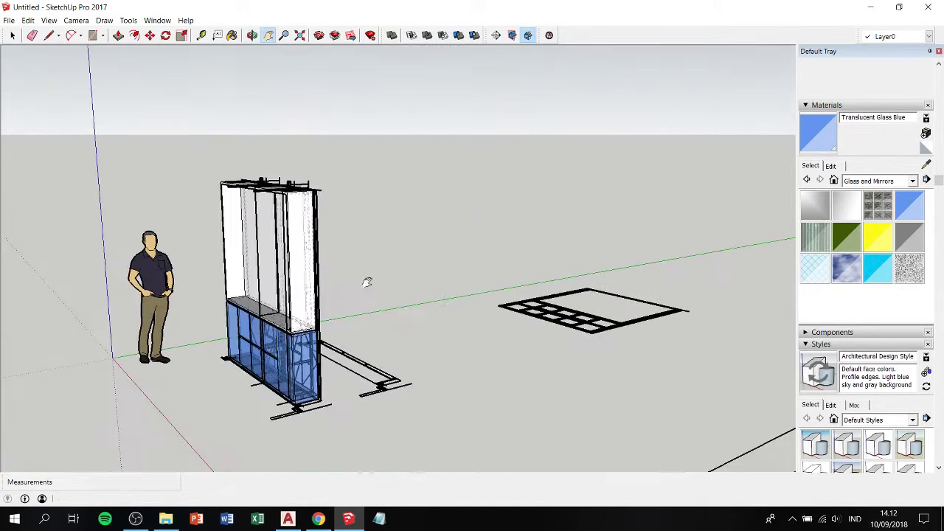
{"action": "middle_click_drag", "start_coordinate": [364, 281], "coordinate": [288, 131], "text": "shift"}
{"action": "mouse_move", "coordinate": [366, 148]}
{"action": "middle_mouse_down"}
{"action": "mouse_move", "coordinate": [394, 295]}
{"action": "mouse_move", "coordinate": [411, 321]}
{"action": "mouse_move", "coordinate": [320, 254]}
{"action": "middle_mouse_up"}
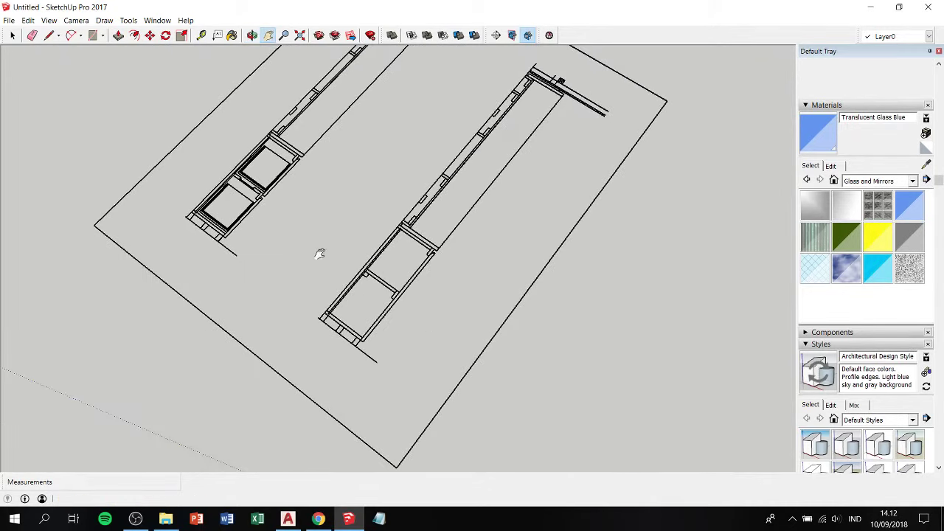
{"action": "middle_click_drag", "start_coordinate": [106, 186], "coordinate": [231, 185], "text": "shift"}
{"action": "scroll", "coordinate": [231, 186], "scroll_direction": "down", "scroll_amount": 3}
{"action": "mouse_move", "coordinate": [94, 151]}
{"action": "middle_mouse_down"}
{"action": "mouse_move", "coordinate": [185, 267]}
{"action": "mouse_move", "coordinate": [474, 262]}
{"action": "middle_mouse_up"}
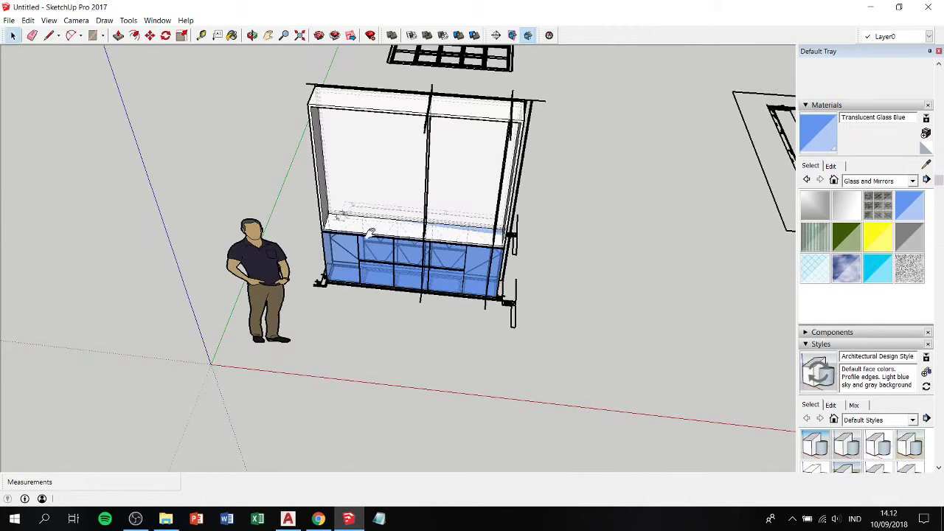
Keep the Glass and Mirrors material category and zoom in on the blue lower section.
{"action": "left_click", "coordinate": [902, 182]}
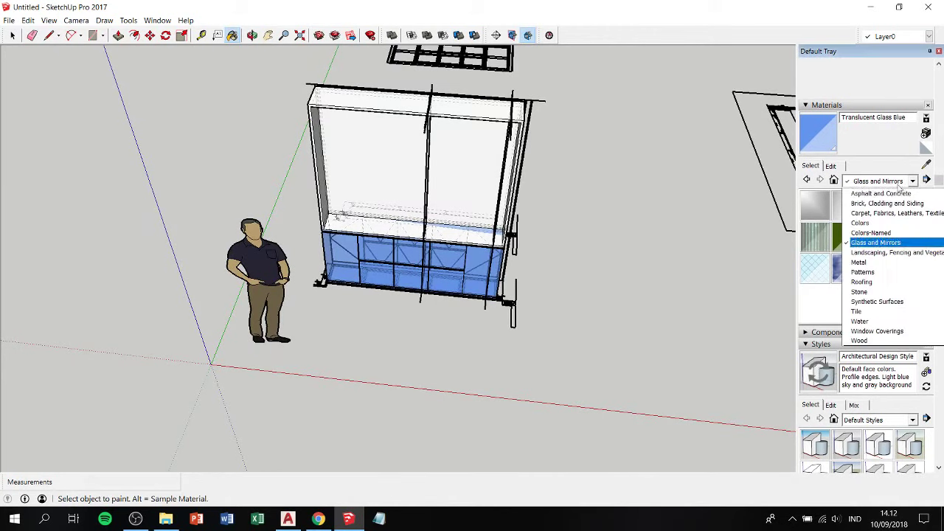
{"action": "left_click", "coordinate": [382, 196]}
{"action": "scroll", "coordinate": [388, 200], "scroll_direction": "up", "scroll_amount": 5}
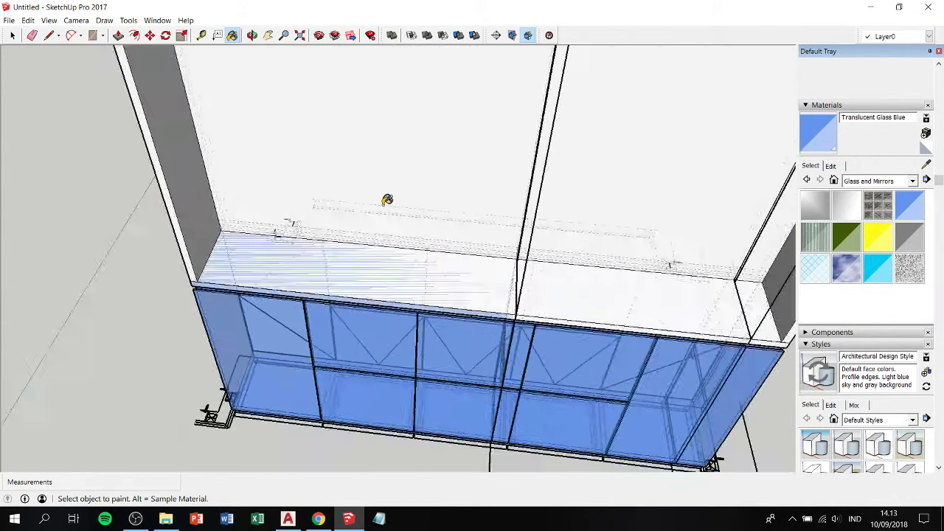
{"action": "scroll", "coordinate": [386, 200], "scroll_direction": "up", "scroll_amount": 4}
{"action": "middle_click_drag", "start_coordinate": [347, 244], "coordinate": [325, 186]}
Push the countertop's top face down 25 mm.
{"action": "key", "text": "space"}
{"action": "left_click", "coordinate": [189, 254]}
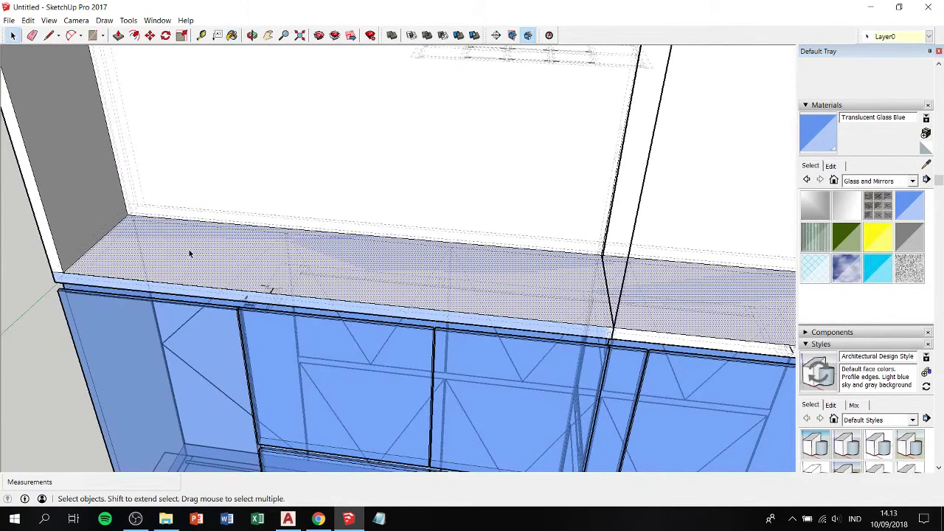
{"action": "key", "text": "p"}
{"action": "left_click", "coordinate": [186, 259]}
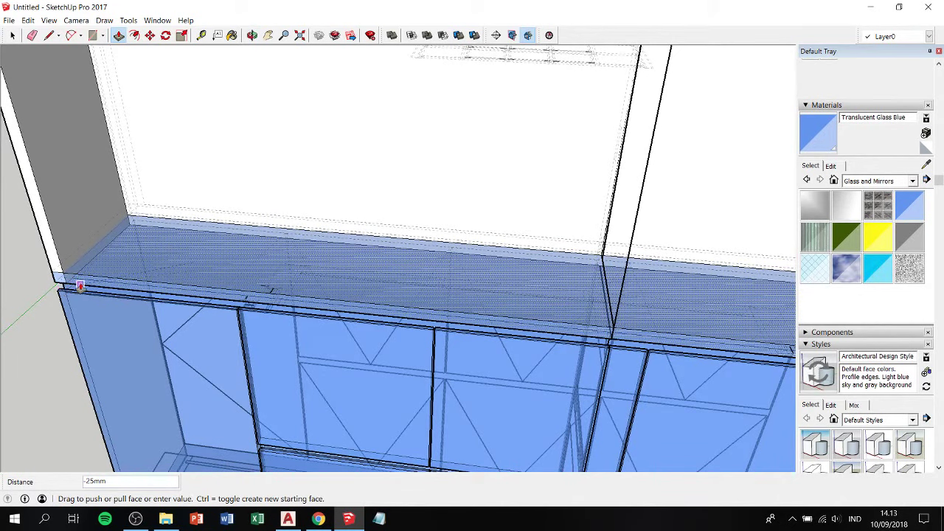
{"action": "left_click", "coordinate": [80, 286]}
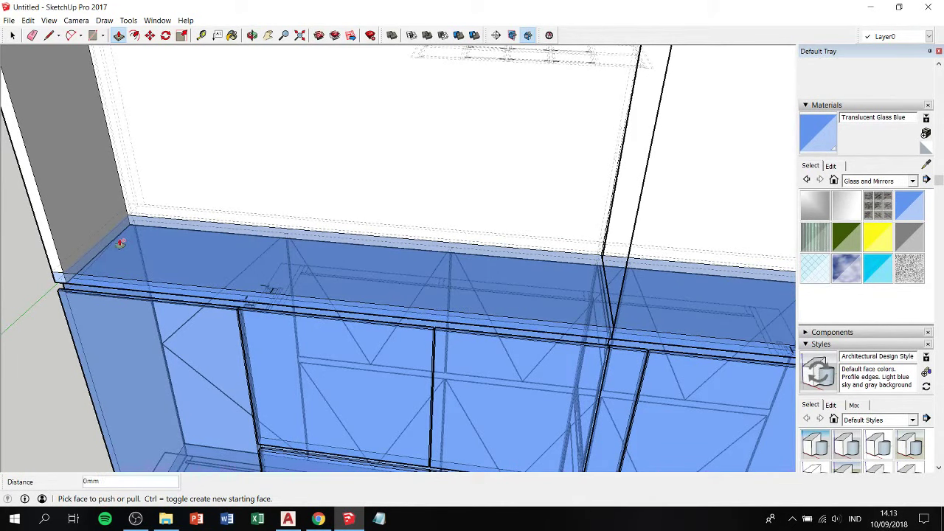
{"action": "key", "text": "space"}
{"action": "scroll", "coordinate": [98, 260], "scroll_direction": "down", "scroll_amount": 2}
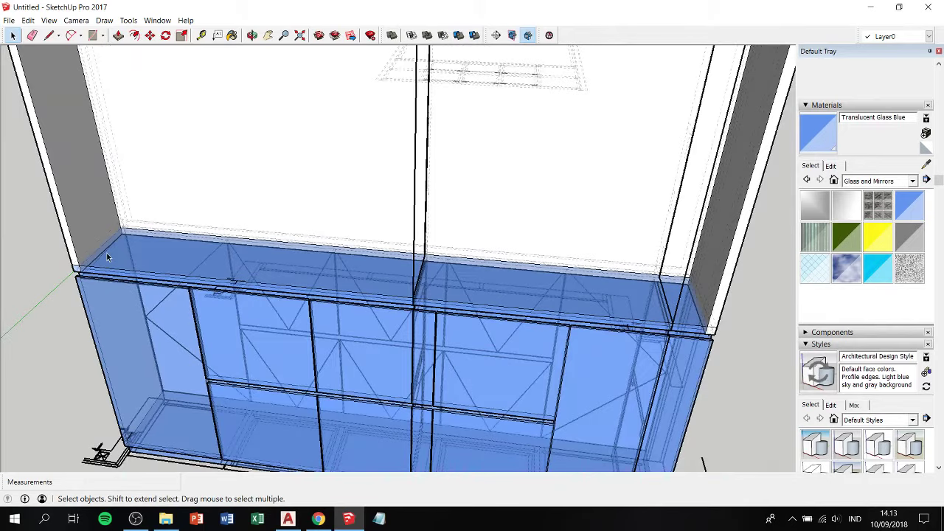
{"action": "scroll", "coordinate": [107, 256], "scroll_direction": "down", "scroll_amount": 2}
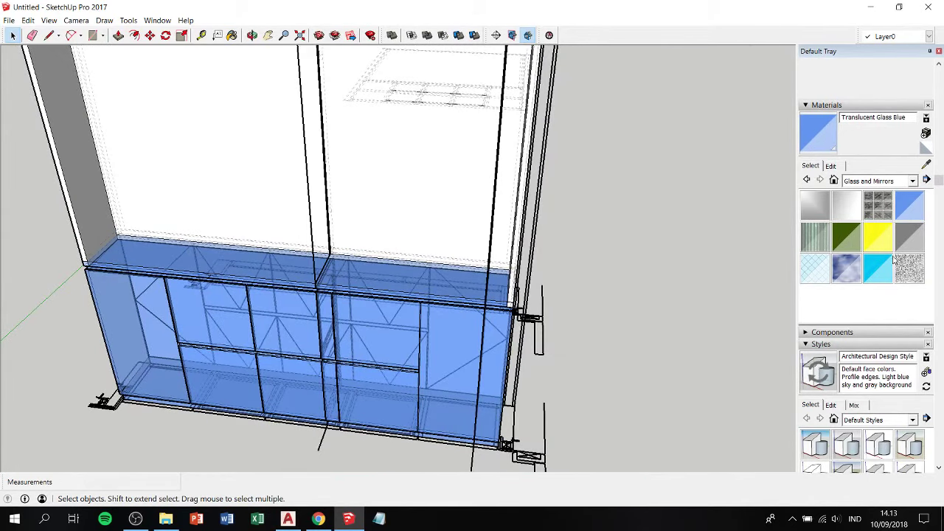
Browse the material categories and load the Default material for painting.
{"action": "left_click", "coordinate": [881, 183]}
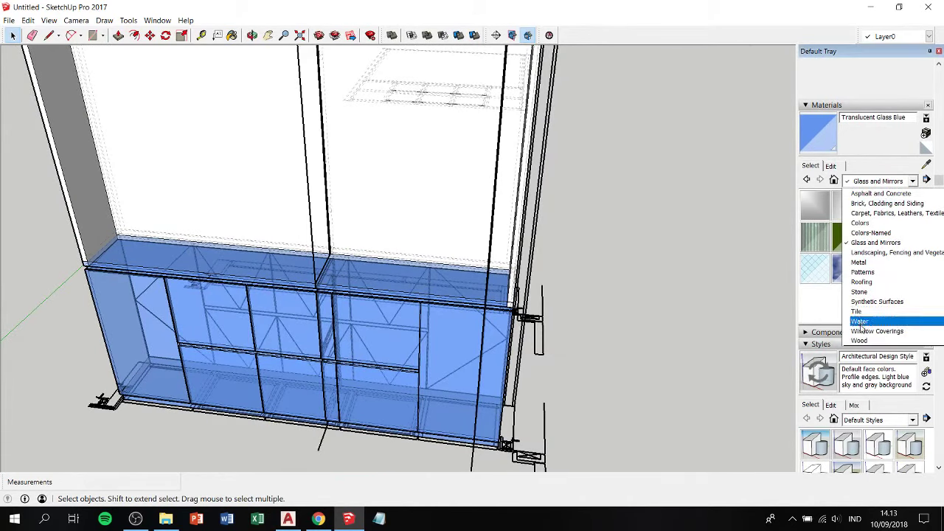
{"action": "left_click", "coordinate": [871, 223]}
{"action": "left_click", "coordinate": [881, 181]}
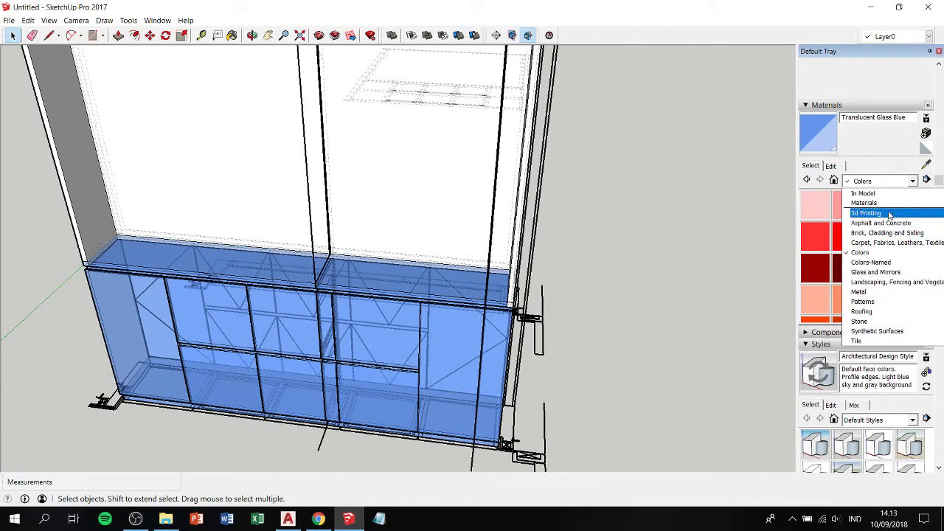
{"action": "scroll", "coordinate": [891, 241], "scroll_direction": "down", "scroll_amount": 1}
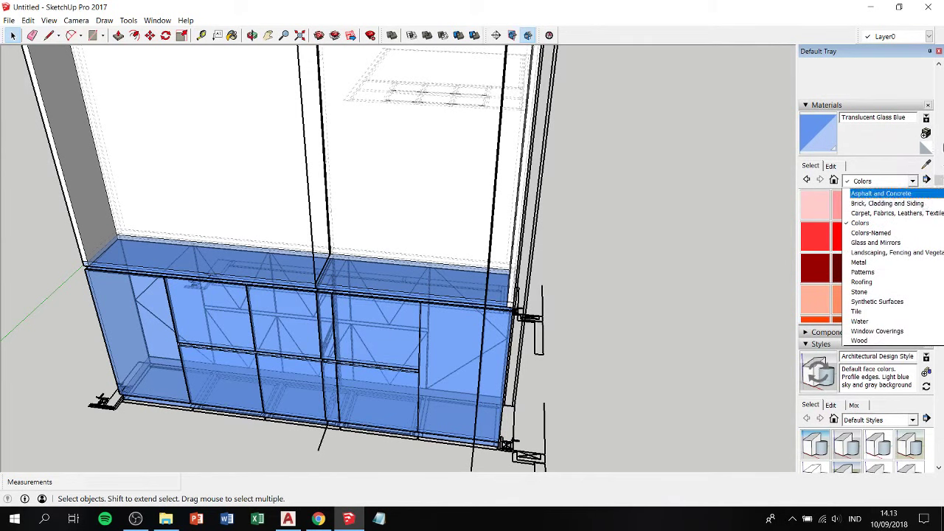
{"action": "left_click", "coordinate": [926, 150]}
{"action": "left_click", "coordinate": [926, 150]}
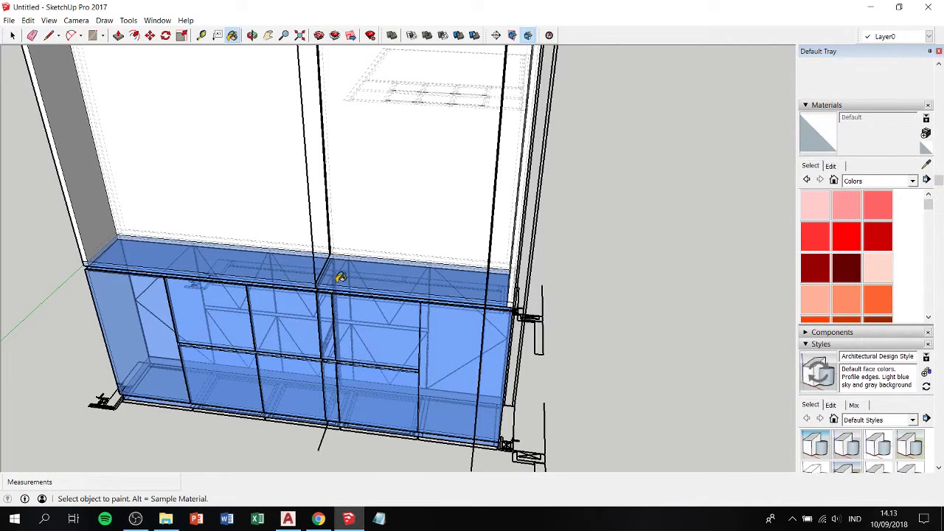
Enter the base cabinet group, select all, and paint its faces with the Default material.
{"action": "double_click", "coordinate": [359, 284]}
{"action": "key", "text": "ctrl+a"}
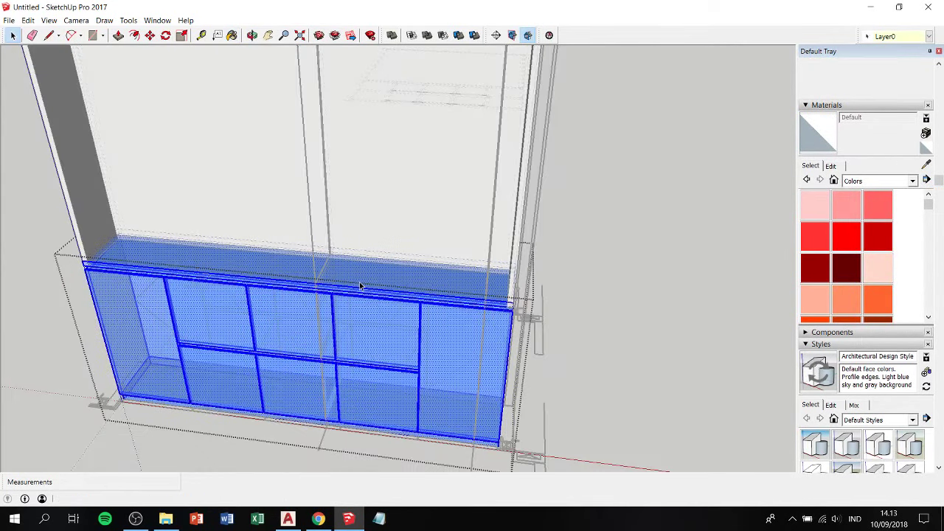
{"action": "key", "text": "b"}
{"action": "left_click", "coordinate": [359, 281]}
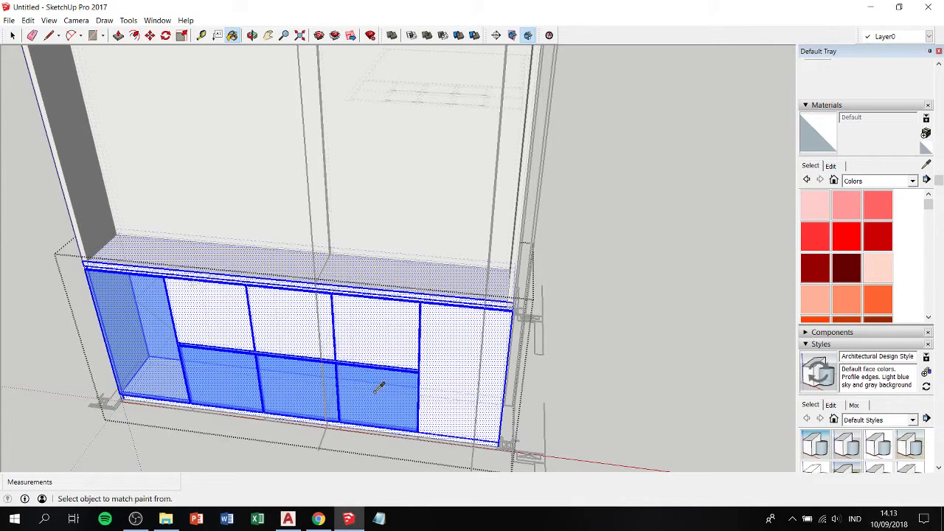
{"action": "left_click", "coordinate": [379, 387], "text": "alt"}
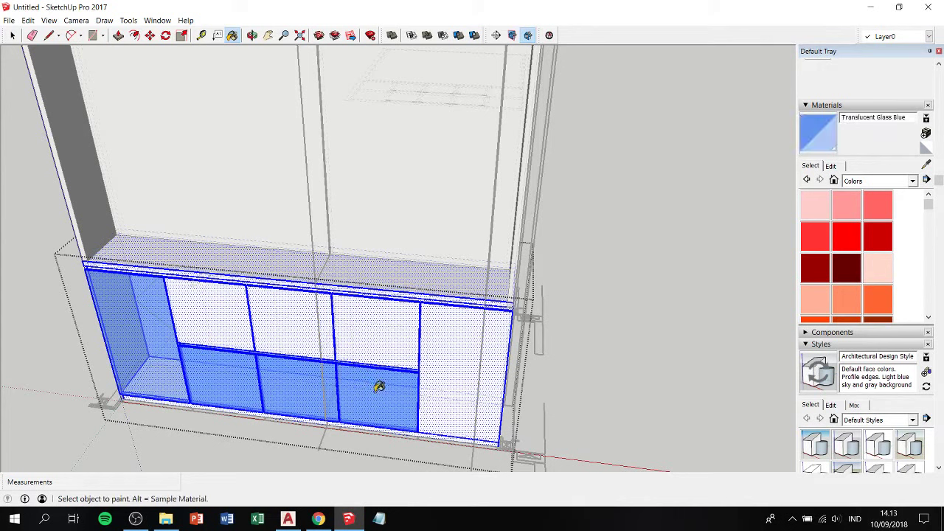
{"action": "left_click", "coordinate": [928, 150]}
{"action": "left_click", "coordinate": [378, 393]}
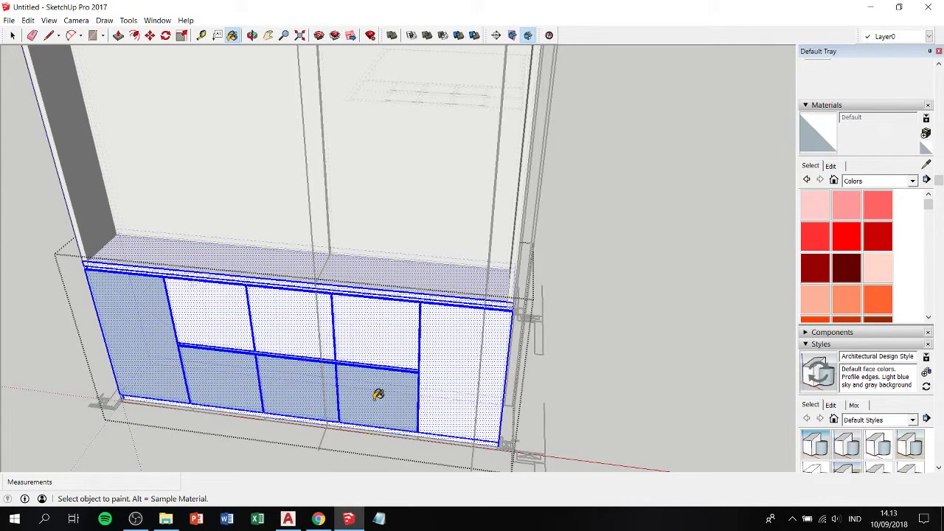
{"action": "mouse_move", "coordinate": [394, 378]}
{"action": "middle_mouse_down"}
{"action": "mouse_move", "coordinate": [375, 308]}
{"action": "mouse_move", "coordinate": [698, 169]}
{"action": "mouse_move", "coordinate": [553, 228]}
{"action": "mouse_move", "coordinate": [407, 268]}
{"action": "middle_mouse_up"}
Undo the repaints and paint the remaining white cabinet faces blue glass.
{"action": "key", "text": "ctrl+z"}
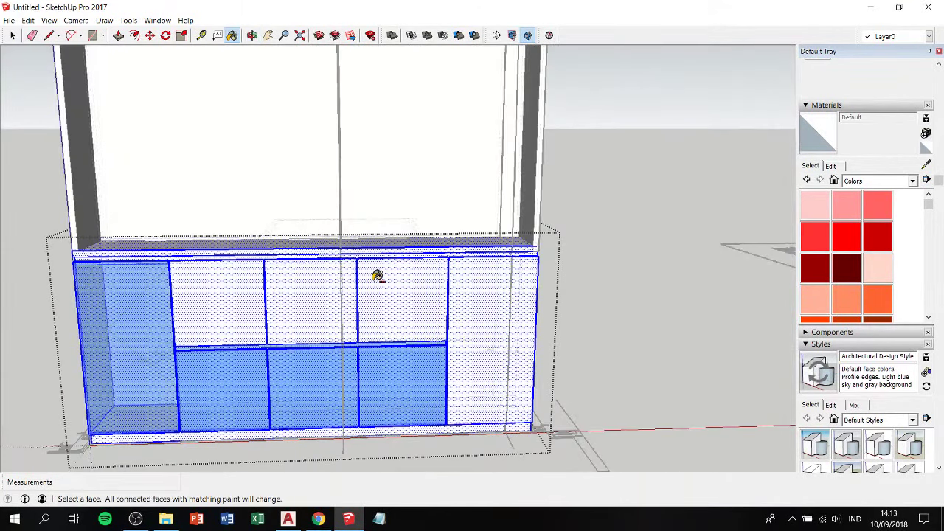
{"action": "left_click", "coordinate": [387, 364], "text": "ctrl"}
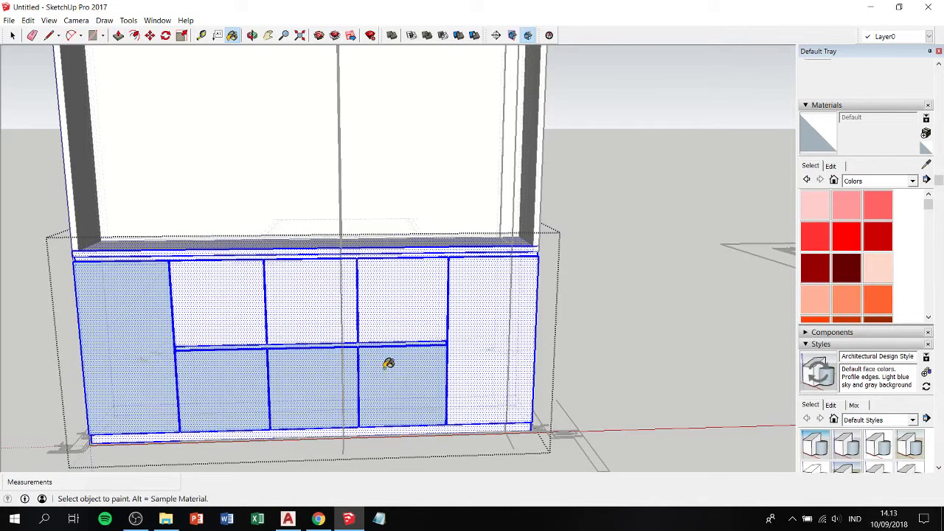
{"action": "key", "text": "ctrl+z"}
{"action": "left_click", "coordinate": [388, 364], "text": "ctrl+shift"}
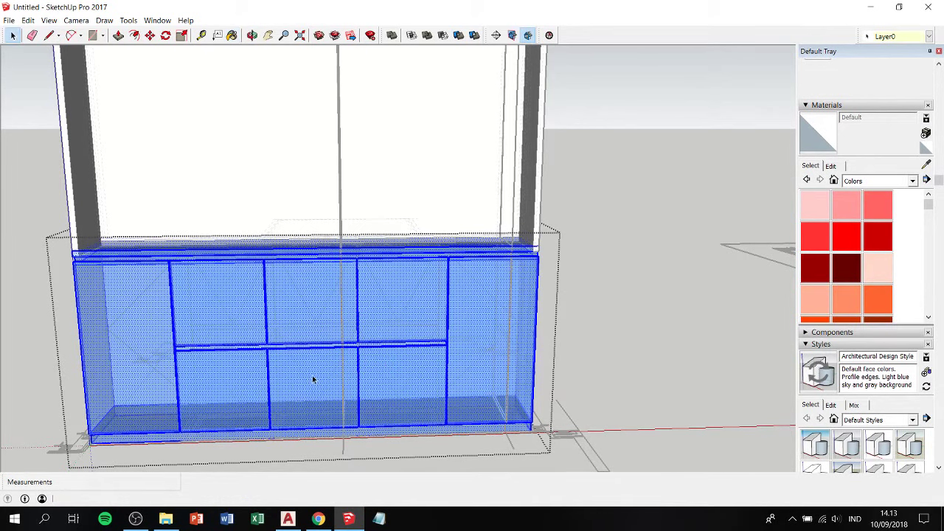
Reselect the cabinet and repaint its top, right faces, left side and lower doors white.
{"action": "left_click", "coordinate": [614, 346]}
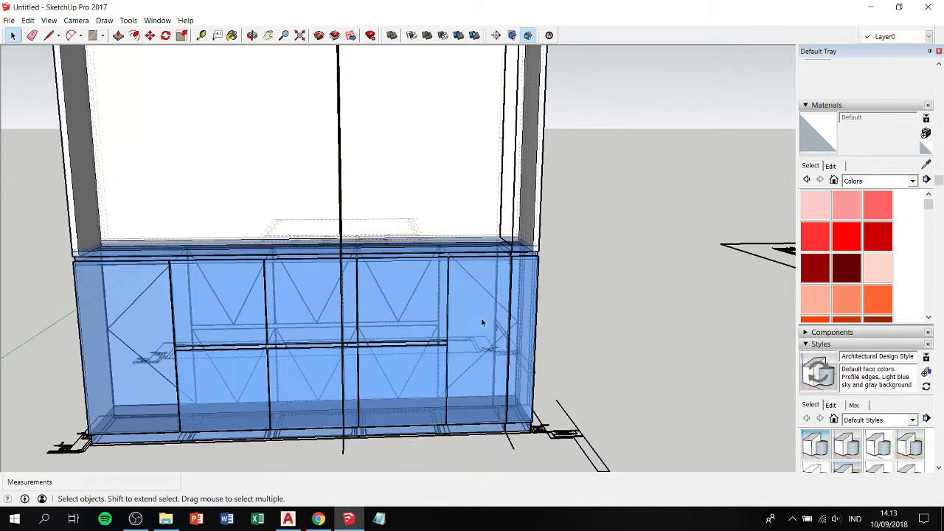
{"action": "triple_click", "coordinate": [473, 319]}
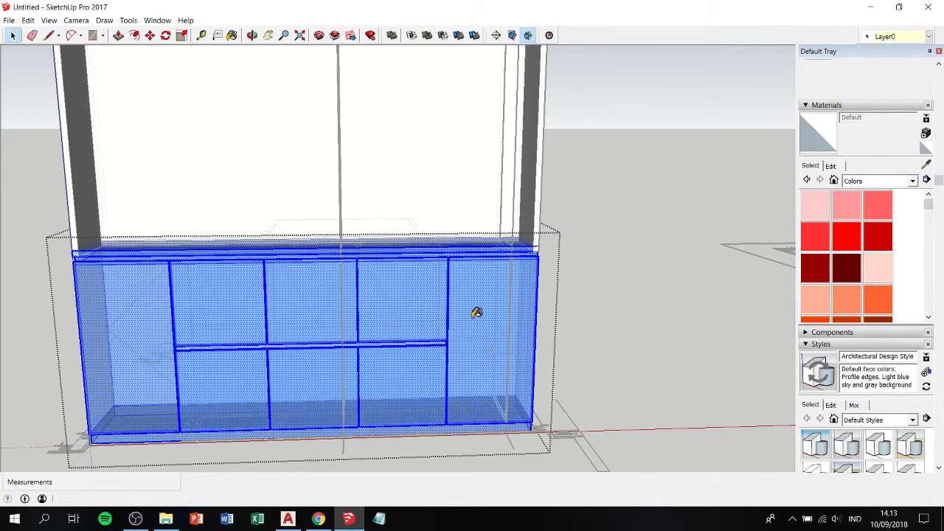
{"action": "key", "text": "b"}
{"action": "left_click", "coordinate": [477, 313]}
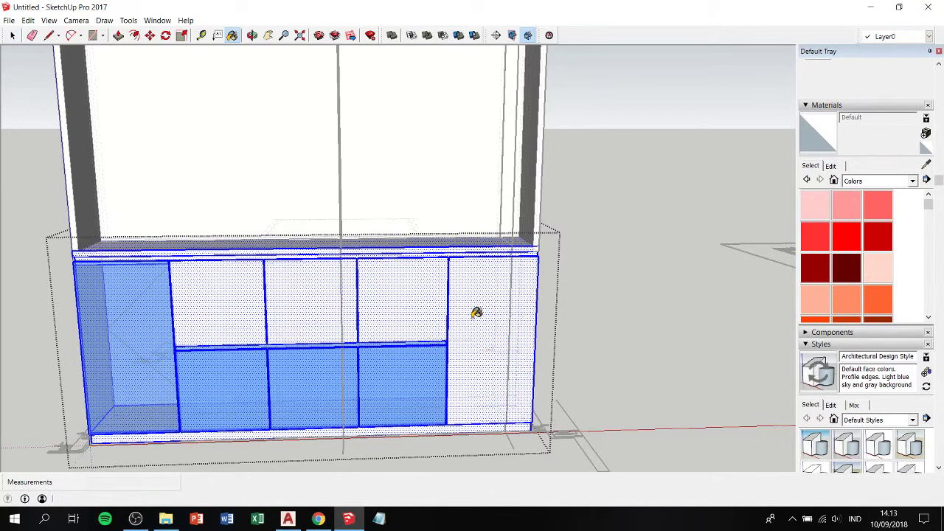
{"action": "left_click", "coordinate": [406, 365]}
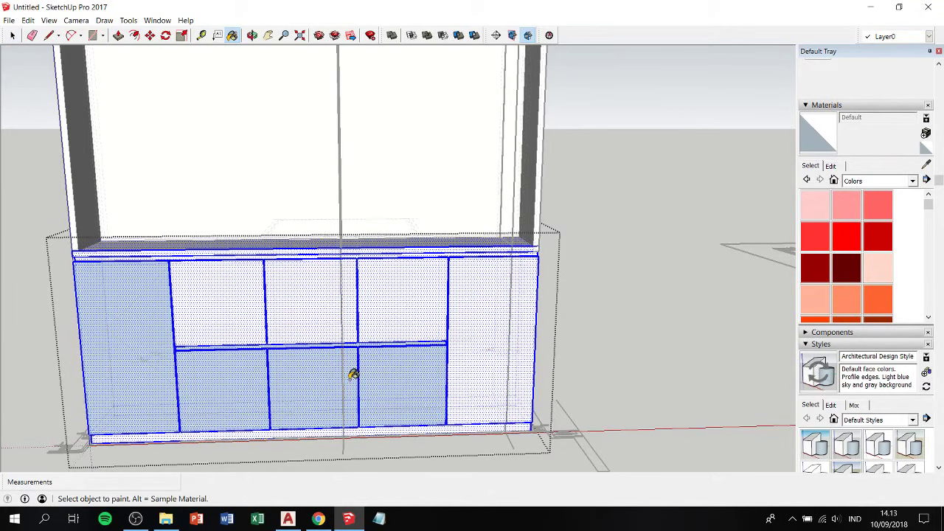
{"action": "scroll", "coordinate": [353, 375], "scroll_direction": "up", "scroll_amount": 2}
{"action": "scroll", "coordinate": [173, 365], "scroll_direction": "up", "scroll_amount": 2}
Reverse the faces of the large left glass panel and the thin strip.
{"action": "scroll", "coordinate": [169, 363], "scroll_direction": "up", "scroll_amount": 2}
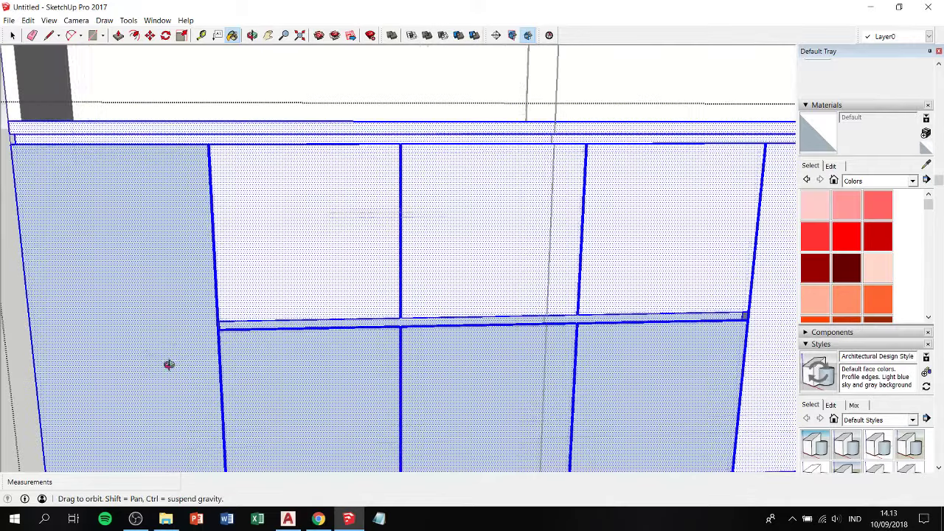
{"action": "mouse_move", "coordinate": [169, 363]}
{"action": "middle_mouse_down"}
{"action": "mouse_move", "coordinate": [397, 285]}
{"action": "mouse_move", "coordinate": [451, 297]}
{"action": "middle_mouse_up"}
{"action": "left_click", "coordinate": [415, 259]}
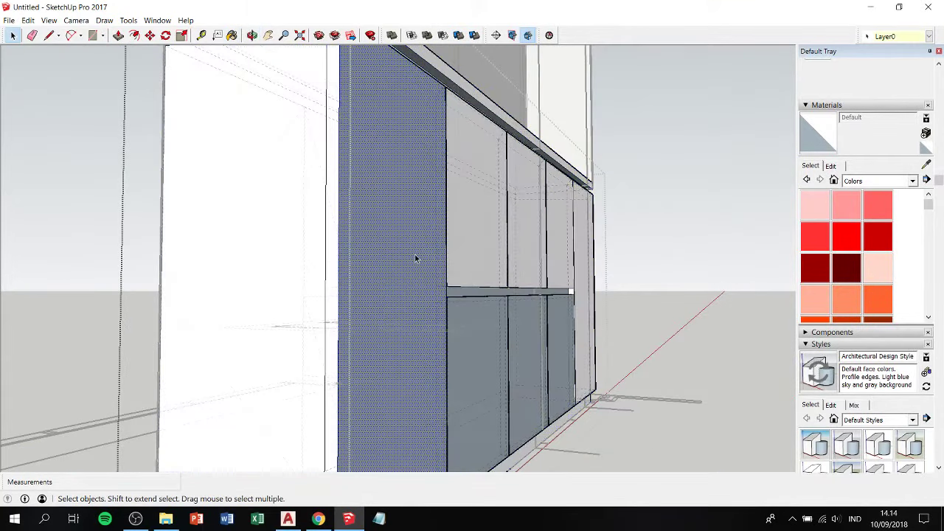
{"action": "right_click", "coordinate": [415, 259]}
{"action": "left_click", "coordinate": [455, 360]}
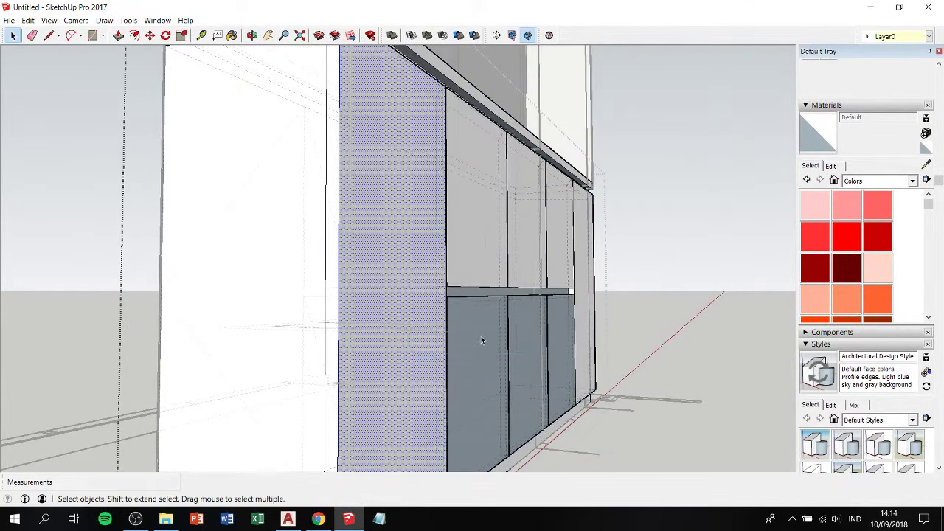
{"action": "scroll", "coordinate": [506, 294], "scroll_direction": "up", "scroll_amount": 2}
{"action": "left_click", "coordinate": [506, 295]}
{"action": "right_click", "coordinate": [489, 293]}
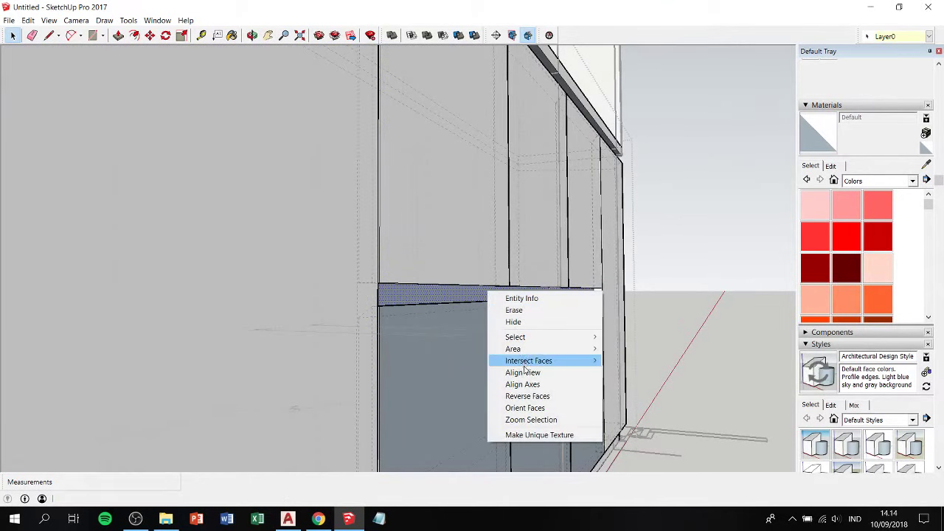
{"action": "left_click", "coordinate": [527, 396]}
Reverse the faces of the left, middle and narrow right panels together.
{"action": "left_click", "coordinate": [443, 364]}
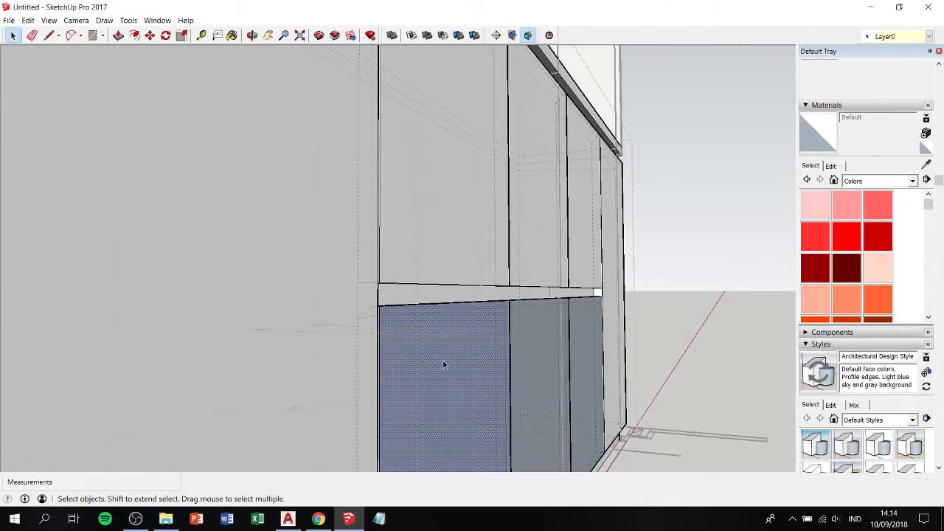
{"action": "left_click", "coordinate": [541, 347], "text": "shift"}
{"action": "right_click", "coordinate": [595, 338]}
{"action": "left_click", "coordinate": [580, 327]}
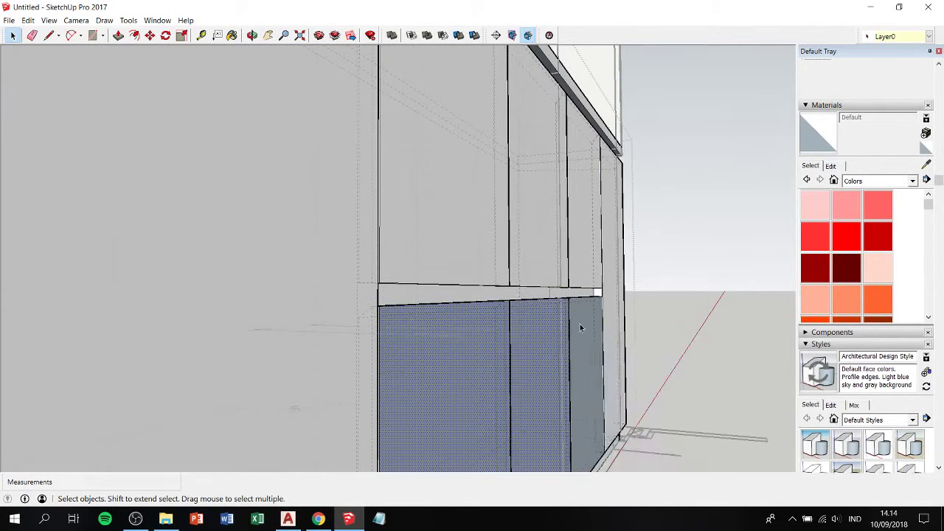
{"action": "left_click", "coordinate": [540, 329], "text": "shift"}
{"action": "left_click", "coordinate": [442, 353], "text": "shift"}
{"action": "right_click", "coordinate": [442, 353]}
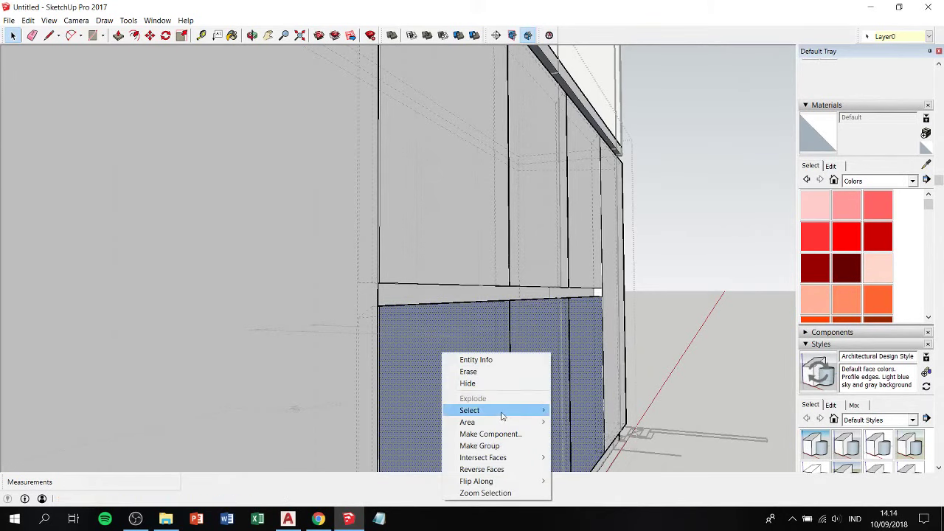
{"action": "left_click", "coordinate": [499, 470]}
Make the thin sloped sill strip into a group.
{"action": "middle_click_drag", "start_coordinate": [569, 338], "coordinate": [555, 401]}
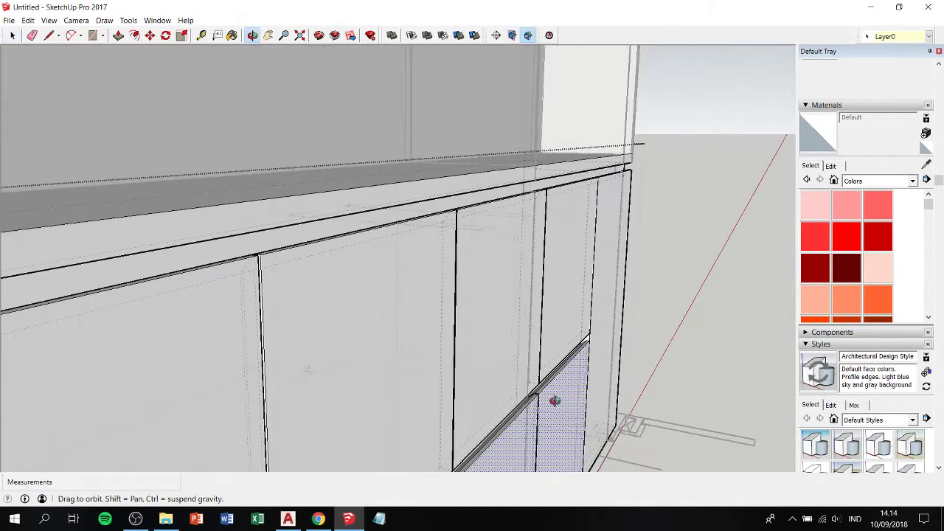
{"action": "scroll", "coordinate": [565, 358], "scroll_direction": "up", "scroll_amount": 3}
{"action": "scroll", "coordinate": [588, 343], "scroll_direction": "up", "scroll_amount": 2}
{"action": "scroll", "coordinate": [589, 338], "scroll_direction": "up", "scroll_amount": 2}
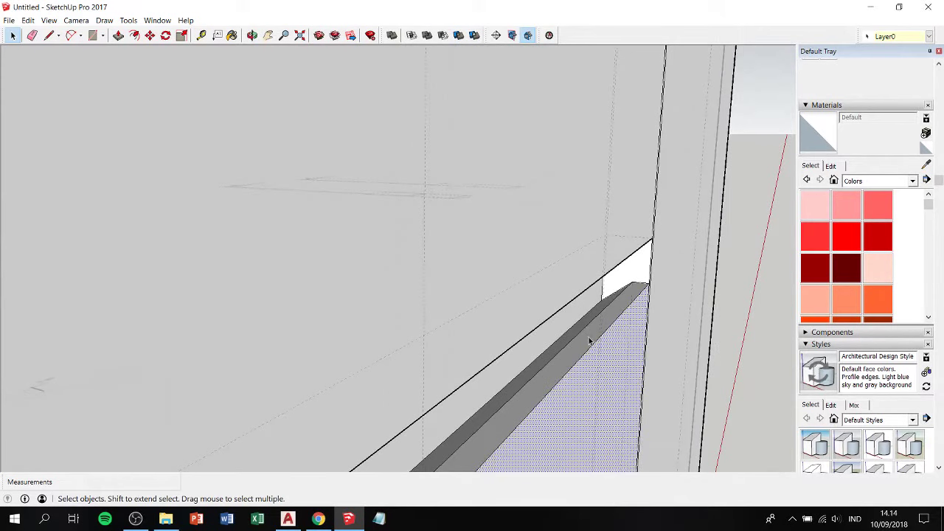
{"action": "left_click", "coordinate": [590, 340]}
{"action": "right_click", "coordinate": [581, 329]}
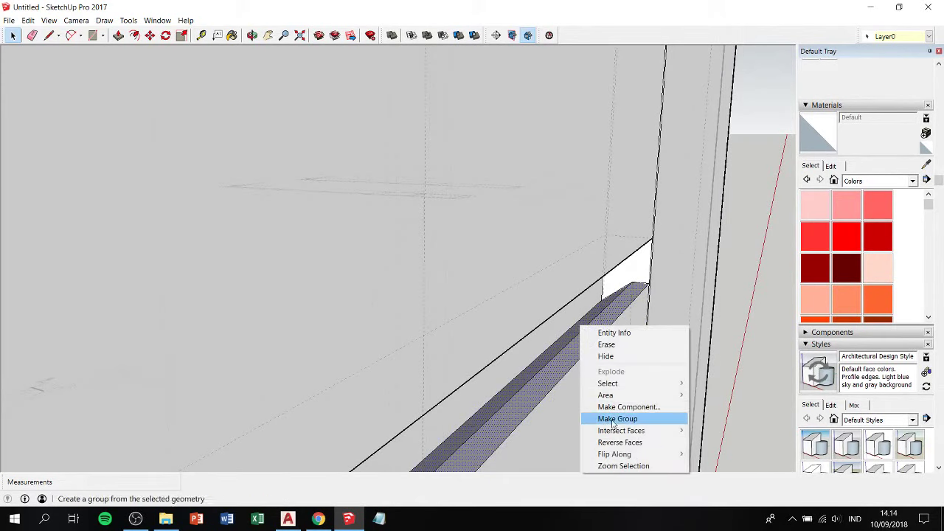
{"action": "left_click", "coordinate": [590, 440]}
{"action": "scroll", "coordinate": [586, 297], "scroll_direction": "down", "scroll_amount": 2}
{"action": "scroll", "coordinate": [582, 295], "scroll_direction": "down", "scroll_amount": 1}
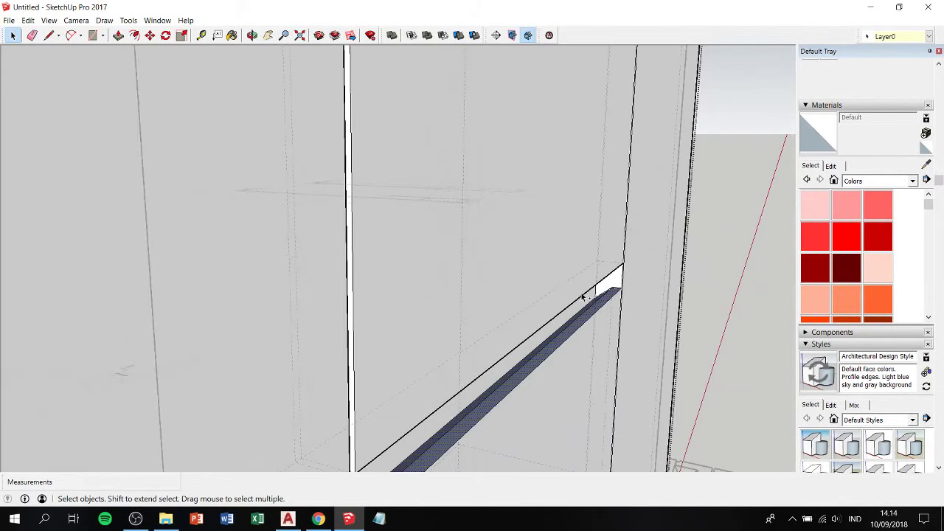
{"action": "scroll", "coordinate": [587, 296], "scroll_direction": "up", "scroll_amount": 2}
{"action": "scroll", "coordinate": [587, 295], "scroll_direction": "up", "scroll_amount": 1}
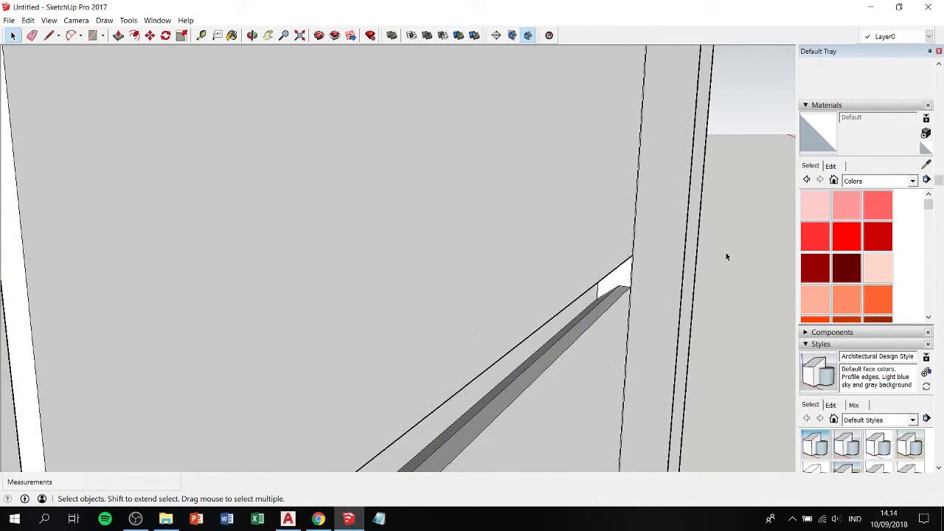
Orbit and zoom around to inspect the cabinet top and doors.
{"action": "mouse_move", "coordinate": [632, 259]}
{"action": "middle_mouse_down"}
{"action": "mouse_move", "coordinate": [493, 349]}
{"action": "mouse_move", "coordinate": [472, 300]}
{"action": "middle_mouse_up"}
{"action": "scroll", "coordinate": [481, 284], "scroll_direction": "down", "scroll_amount": 3}
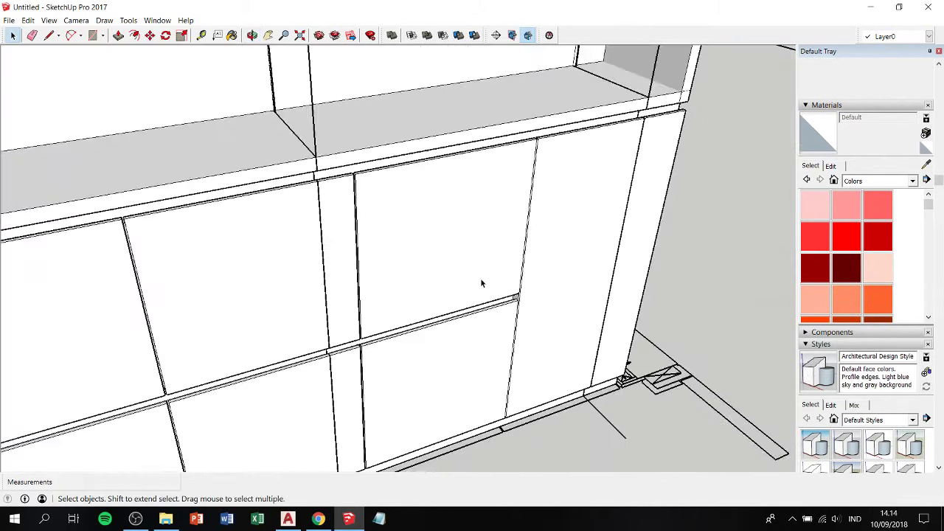
{"action": "middle_click_drag", "start_coordinate": [441, 228], "coordinate": [645, 213]}
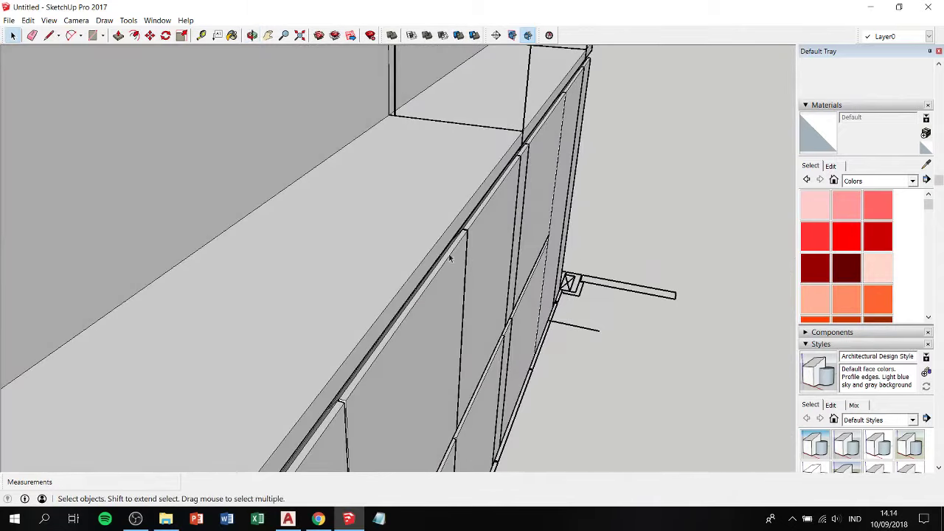
{"action": "scroll", "coordinate": [444, 253], "scroll_direction": "up", "scroll_amount": 3}
{"action": "scroll", "coordinate": [443, 253], "scroll_direction": "up", "scroll_amount": 2}
{"action": "mouse_move", "coordinate": [477, 249]}
{"action": "middle_mouse_down"}
{"action": "mouse_move", "coordinate": [532, 211]}
{"action": "mouse_move", "coordinate": [561, 169]}
{"action": "mouse_move", "coordinate": [381, 194]}
{"action": "middle_mouse_up"}
{"action": "scroll", "coordinate": [406, 186], "scroll_direction": "down", "scroll_amount": 3}
{"action": "scroll", "coordinate": [514, 210], "scroll_direction": "up", "scroll_amount": 5}
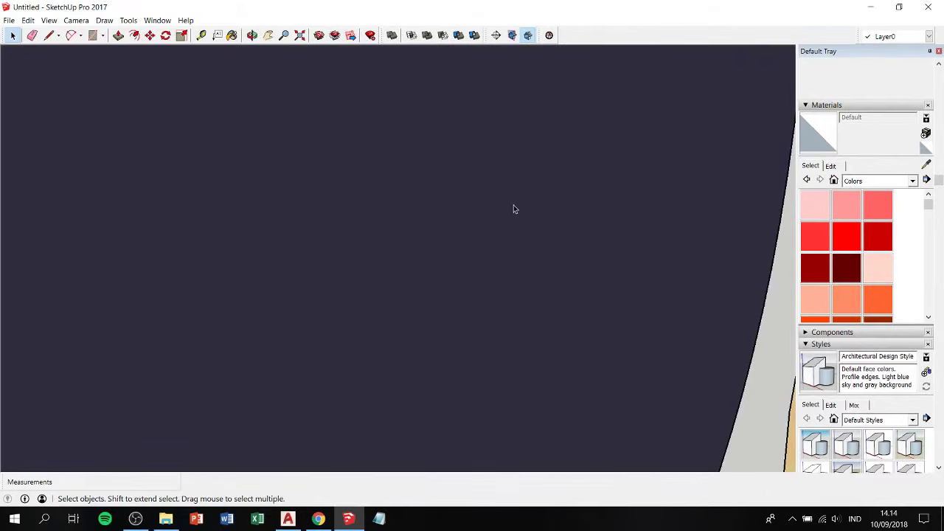
{"action": "scroll", "coordinate": [551, 219], "scroll_direction": "down", "scroll_amount": 5}
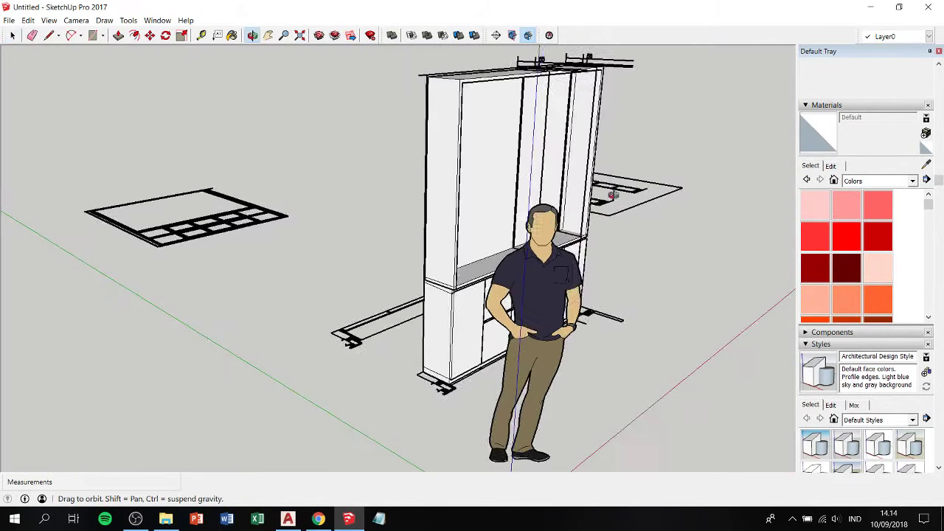
Delete the cabinet's middle vertical divider, then undo to restore it.
{"action": "middle_click_drag", "start_coordinate": [586, 221], "coordinate": [436, 204]}
{"action": "left_click", "coordinate": [142, 125]}
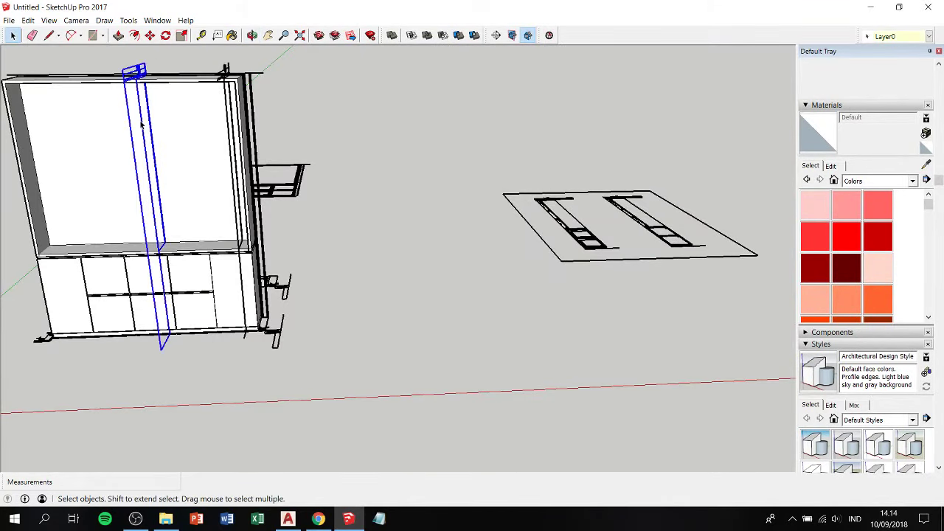
{"action": "key", "text": "Delete"}
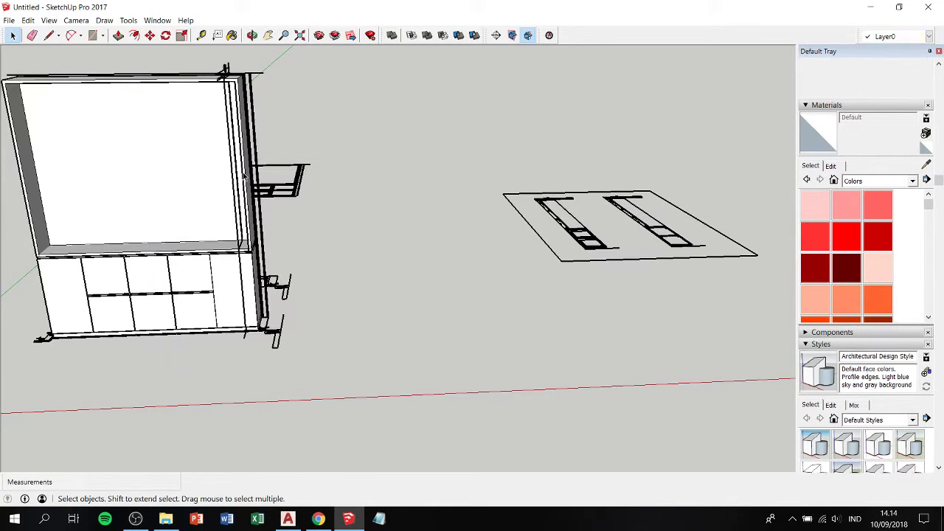
{"action": "key", "text": "ctrl+z"}
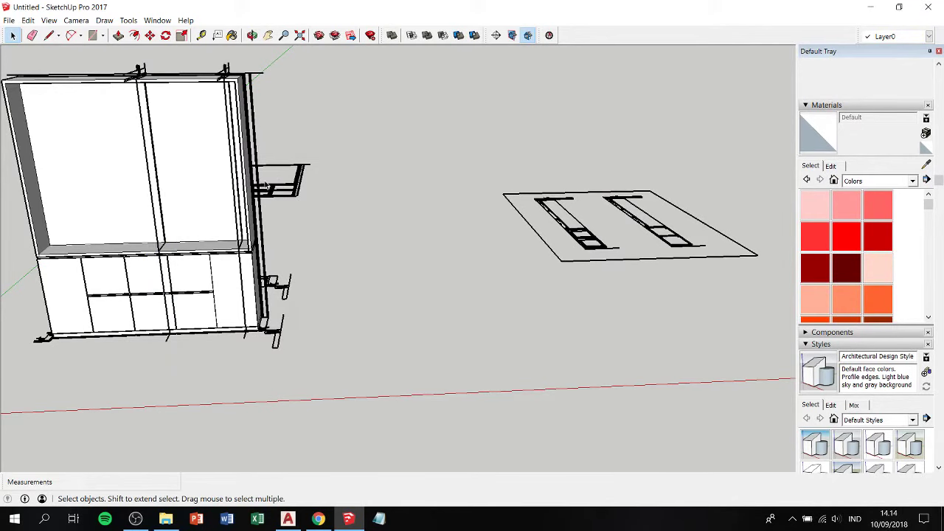
Hide the right side panel, two vertical boards and the bottom base board.
{"action": "scroll", "coordinate": [242, 46], "scroll_direction": "up", "scroll_amount": 1}
{"action": "left_click", "coordinate": [267, 76]}
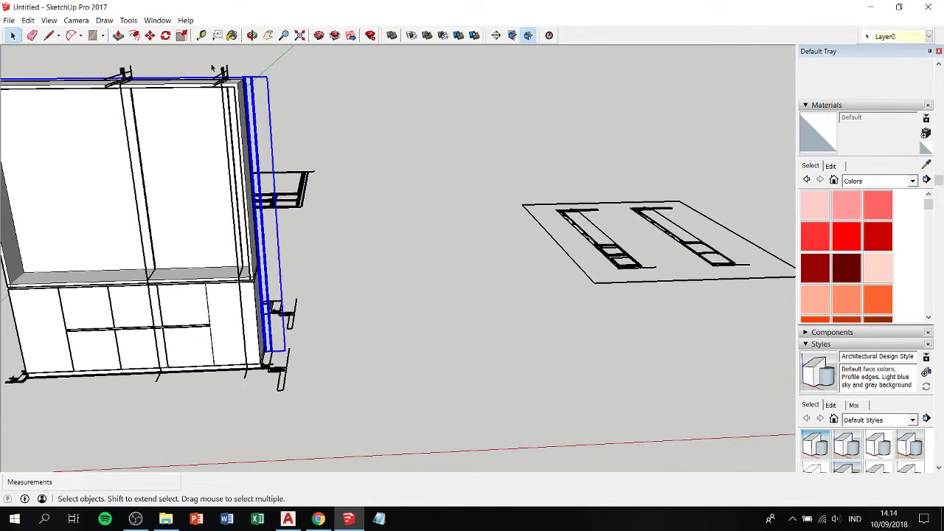
{"action": "left_click", "coordinate": [225, 72], "text": "shift"}
{"action": "left_click", "coordinate": [121, 74], "text": "shift"}
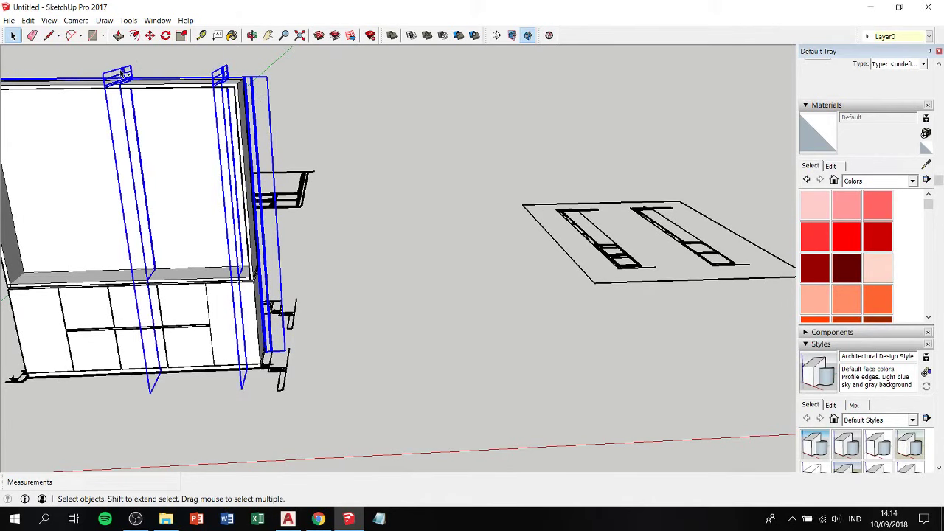
{"action": "scroll", "coordinate": [290, 179], "scroll_direction": "down", "scroll_amount": 3}
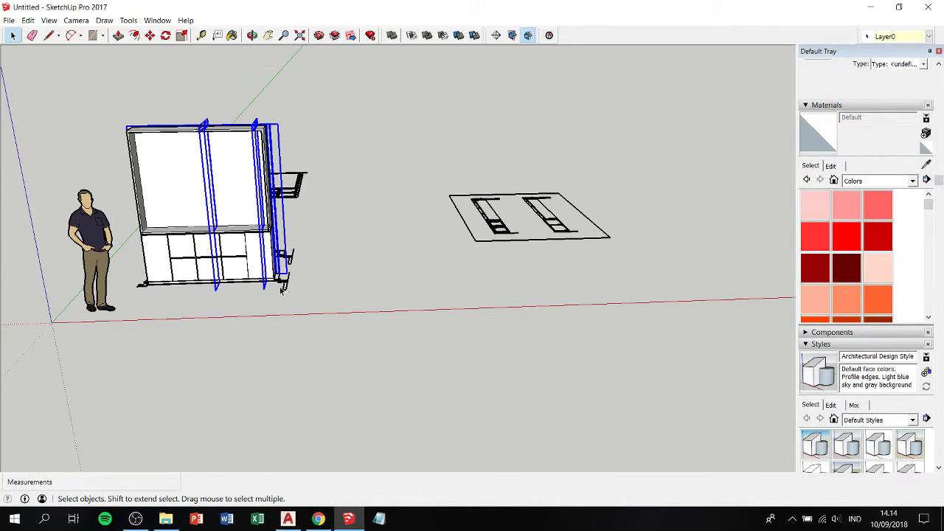
{"action": "left_click", "coordinate": [285, 290], "text": "shift"}
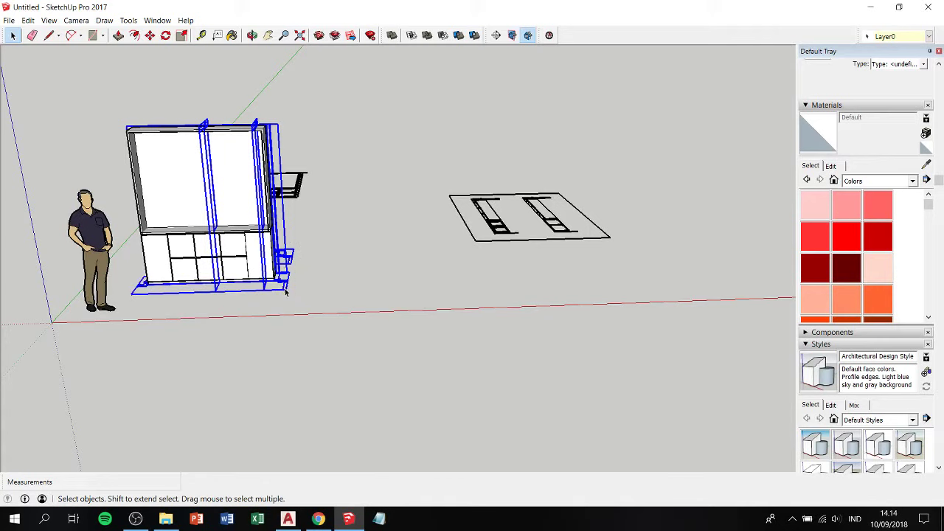
{"action": "right_click", "coordinate": [286, 293]}
{"action": "left_click", "coordinate": [318, 320]}
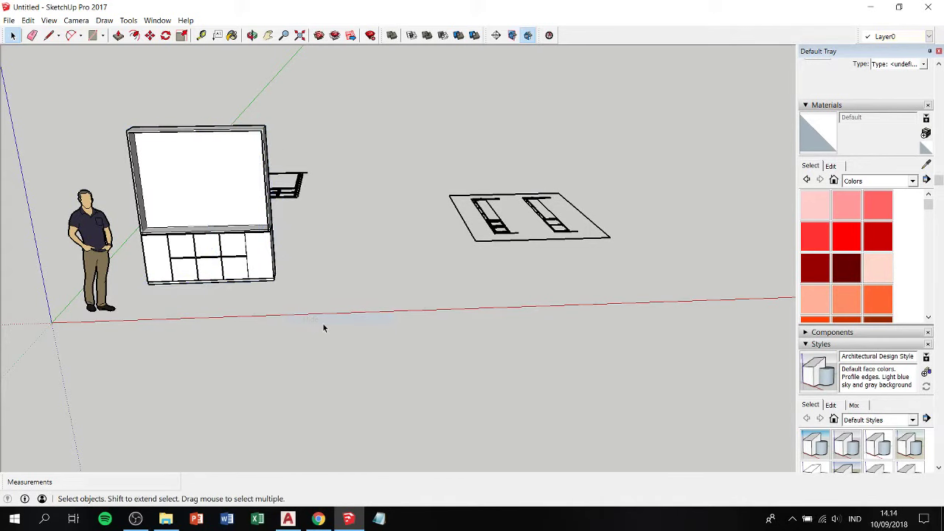
{"action": "scroll", "coordinate": [329, 260], "scroll_direction": "up", "scroll_amount": 3}
{"action": "scroll", "coordinate": [193, 232], "scroll_direction": "up", "scroll_amount": 3}
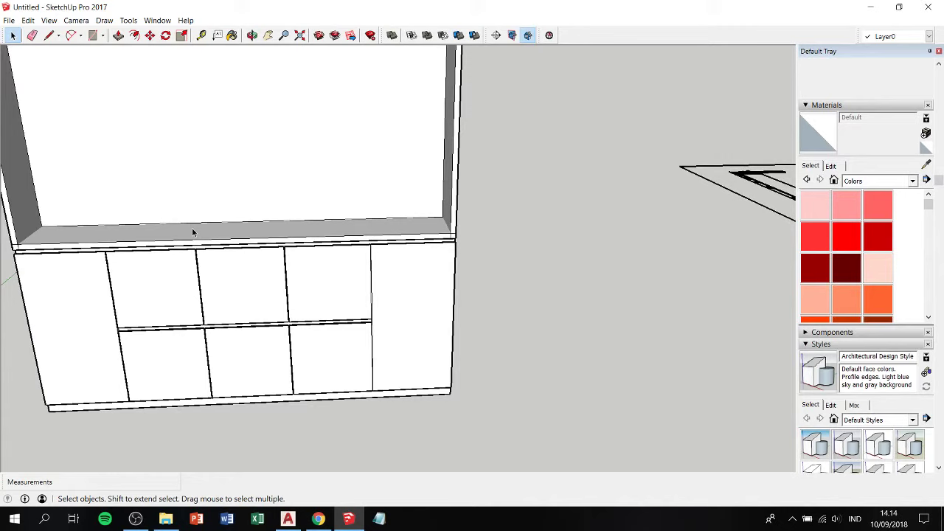
Orbit and zoom out to see the whole cabinet beside the person figure and floor plan.
{"action": "mouse_move", "coordinate": [259, 147]}
{"action": "middle_mouse_down", "text": "shift"}
{"action": "mouse_move", "coordinate": [324, 270]}
{"action": "mouse_move", "coordinate": [402, 257]}
{"action": "mouse_move", "coordinate": [445, 264]}
{"action": "mouse_move", "coordinate": [327, 259]}
{"action": "middle_mouse_up", "text": "shift"}
{"action": "scroll", "coordinate": [324, 271], "scroll_direction": "down", "scroll_amount": 5}
{"action": "scroll", "coordinate": [327, 259], "scroll_direction": "up", "scroll_amount": 2}
{"action": "scroll", "coordinate": [310, 295], "scroll_direction": "up", "scroll_amount": 3}
{"action": "key", "text": "space"}
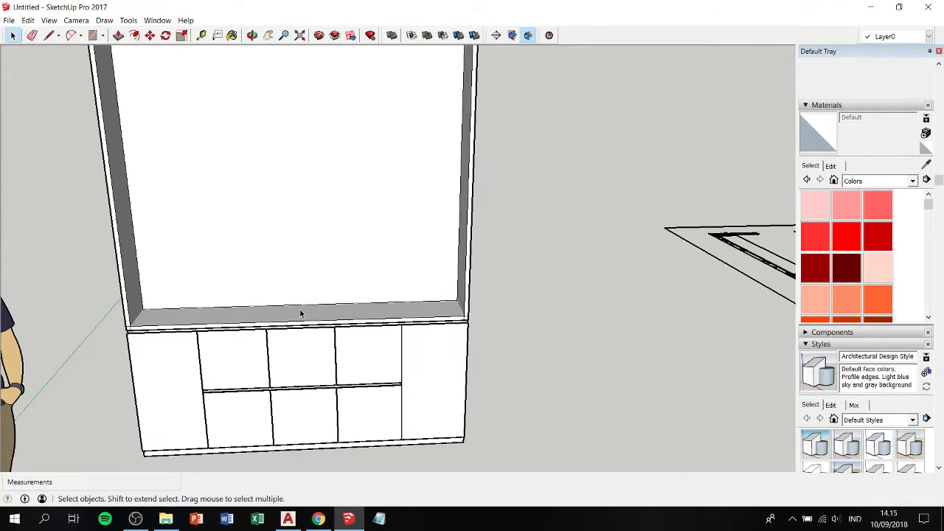
{"action": "double_click", "coordinate": [301, 313]}
{"action": "left_click", "coordinate": [300, 318]}
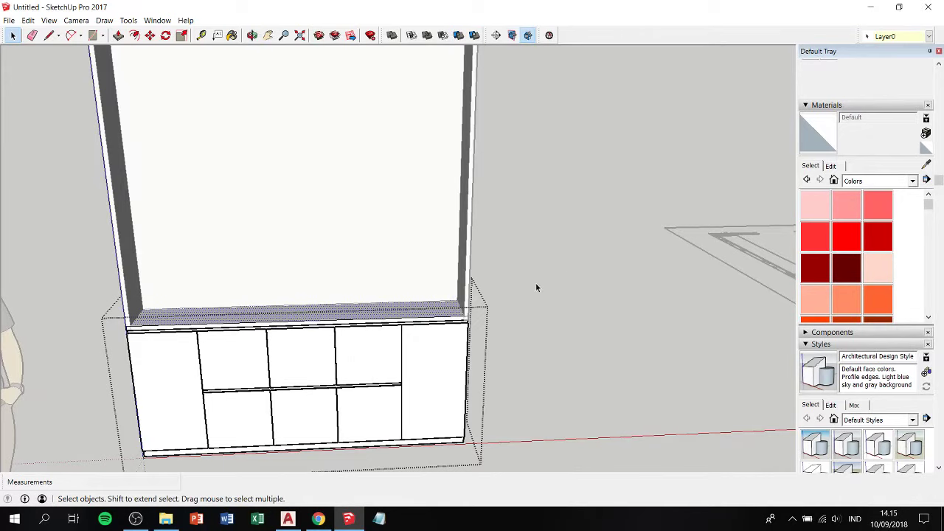
{"action": "scroll", "coordinate": [536, 288], "scroll_direction": "down", "scroll_amount": 2}
{"action": "scroll", "coordinate": [510, 268], "scroll_direction": "down", "scroll_amount": 4}
{"action": "mouse_move", "coordinate": [421, 257]}
{"action": "middle_mouse_down"}
{"action": "mouse_move", "coordinate": [347, 178]}
{"action": "mouse_move", "coordinate": [454, 189]}
{"action": "mouse_move", "coordinate": [455, 177]}
{"action": "mouse_move", "coordinate": [375, 206]}
{"action": "middle_mouse_up"}
{"action": "scroll", "coordinate": [455, 189], "scroll_direction": "up", "scroll_amount": 1}
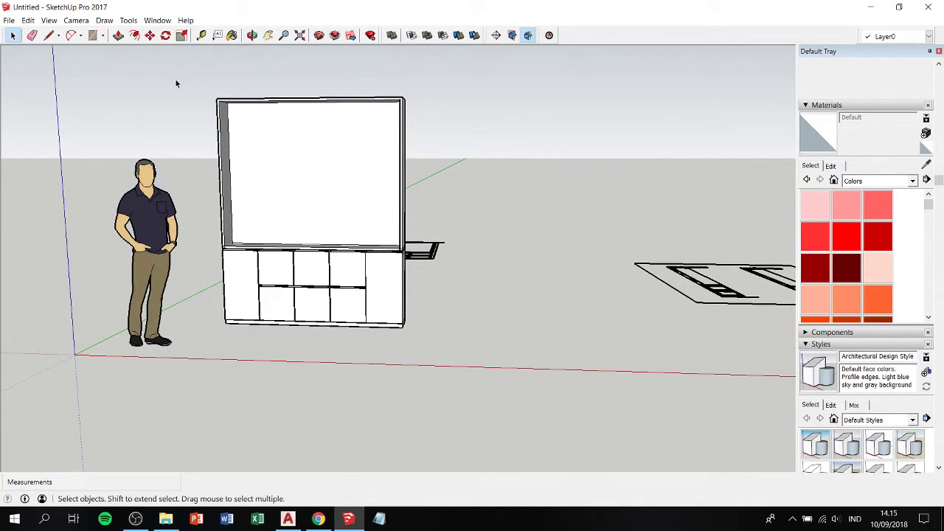
Window-select every cabinet piece and combine them with Make Group.
{"action": "left_click_drag", "start_coordinate": [176, 83], "coordinate": [484, 356]}
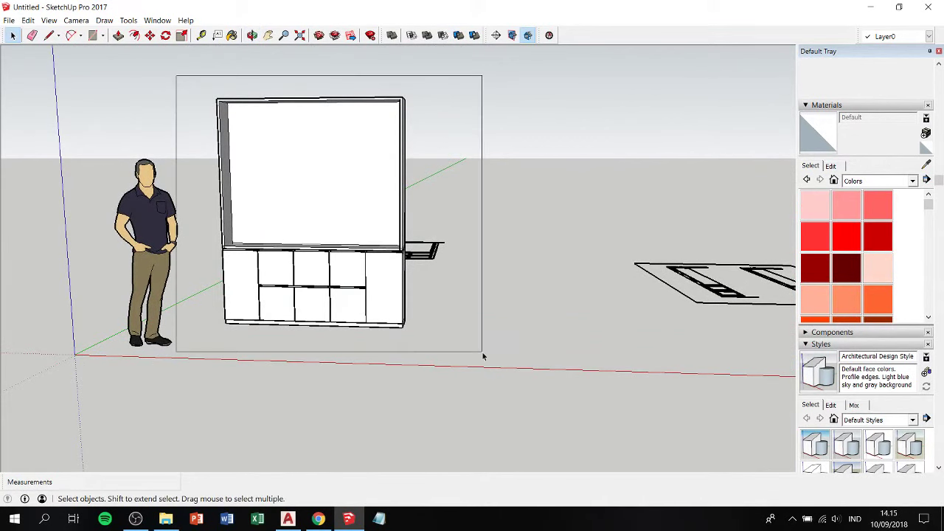
{"action": "right_click", "coordinate": [326, 158]}
{"action": "left_click", "coordinate": [376, 255]}
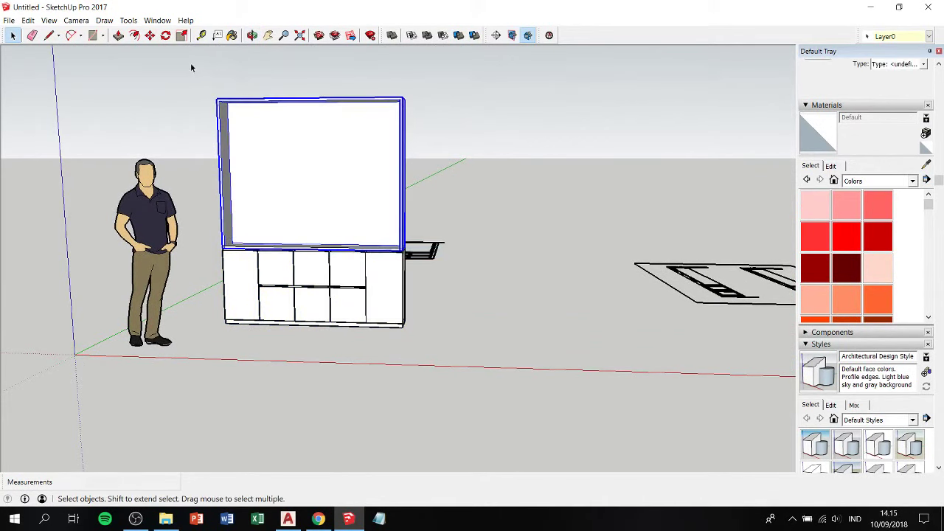
{"action": "left_click_drag", "start_coordinate": [190, 66], "coordinate": [422, 376]}
{"action": "mouse_move", "coordinate": [480, 283]}
{"action": "middle_mouse_down"}
{"action": "mouse_move", "coordinate": [336, 346]}
{"action": "mouse_move", "coordinate": [274, 327]}
{"action": "middle_mouse_up"}
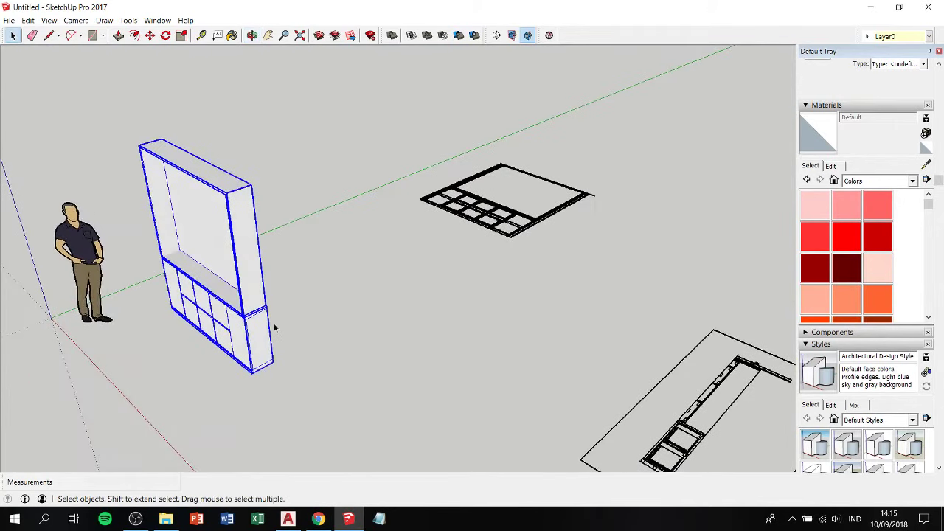
{"action": "right_click", "coordinate": [216, 253]}
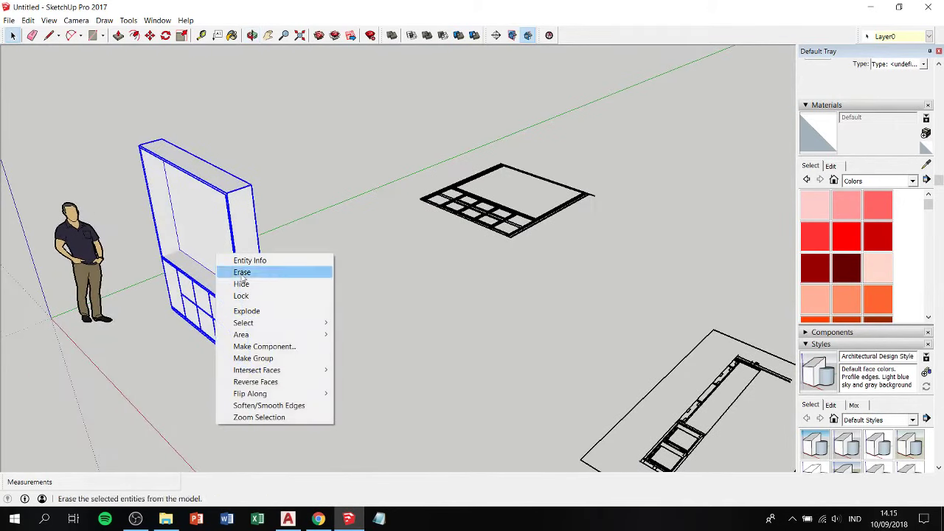
{"action": "left_click", "coordinate": [283, 357]}
{"action": "left_click", "coordinate": [288, 276]}
{"action": "mouse_move", "coordinate": [225, 291]}
{"action": "middle_mouse_down"}
{"action": "mouse_move", "coordinate": [234, 213]}
{"action": "mouse_move", "coordinate": [250, 317]}
{"action": "middle_mouse_up"}
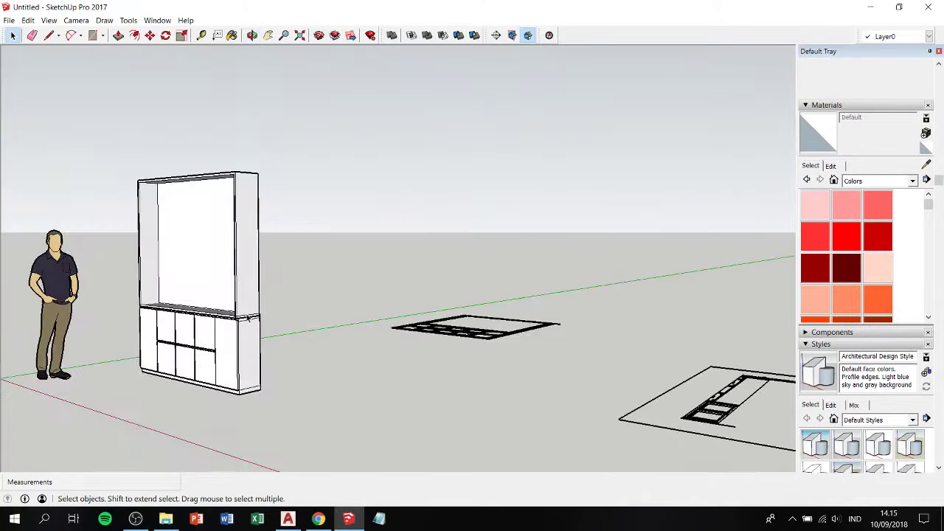
{"action": "scroll", "coordinate": [249, 317], "scroll_direction": "up", "scroll_amount": 3}
{"action": "scroll", "coordinate": [243, 327], "scroll_direction": "up", "scroll_amount": 2}
{"action": "scroll", "coordinate": [242, 327], "scroll_direction": "up", "scroll_amount": 2}
Open the cabinet group and apply Reverse Faces to the narrow vertical corner face.
{"action": "scroll", "coordinate": [222, 335], "scroll_direction": "up", "scroll_amount": 2}
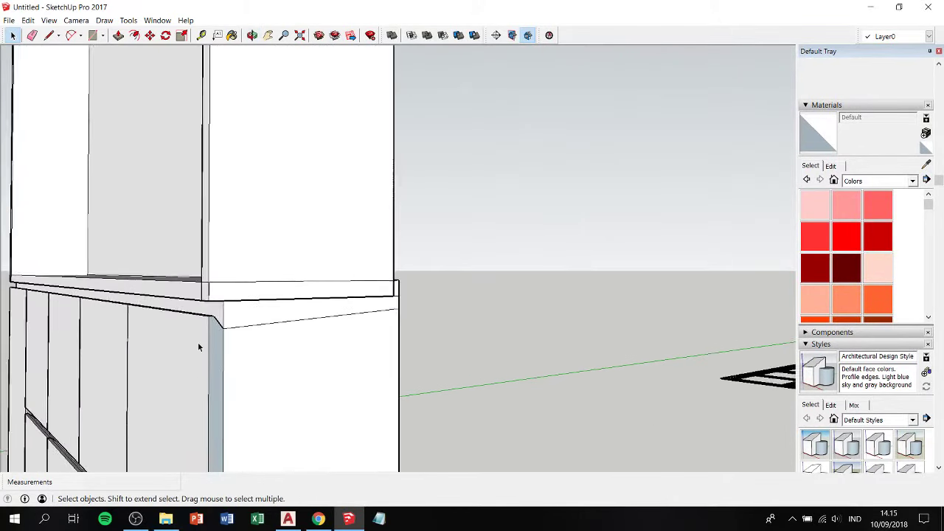
{"action": "scroll", "coordinate": [214, 339], "scroll_direction": "up", "scroll_amount": 1}
{"action": "triple_click", "coordinate": [226, 332]}
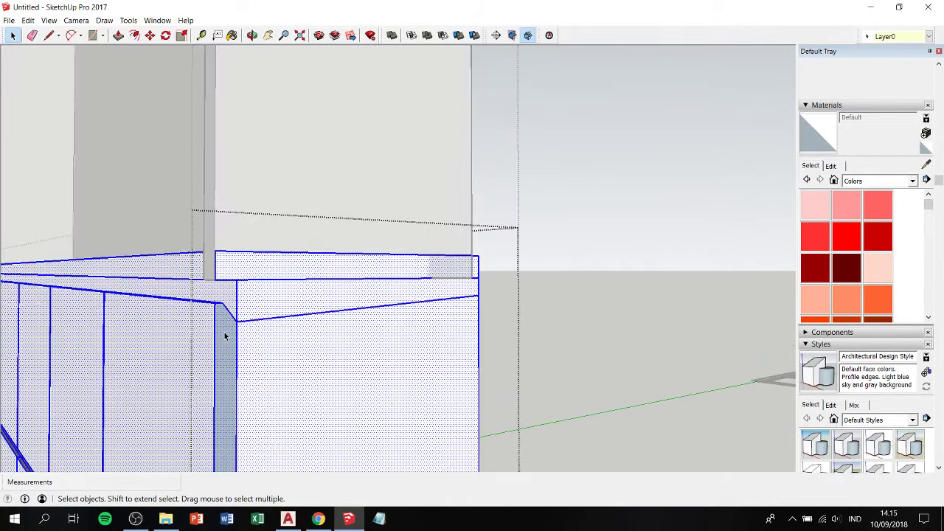
{"action": "left_click", "coordinate": [225, 336]}
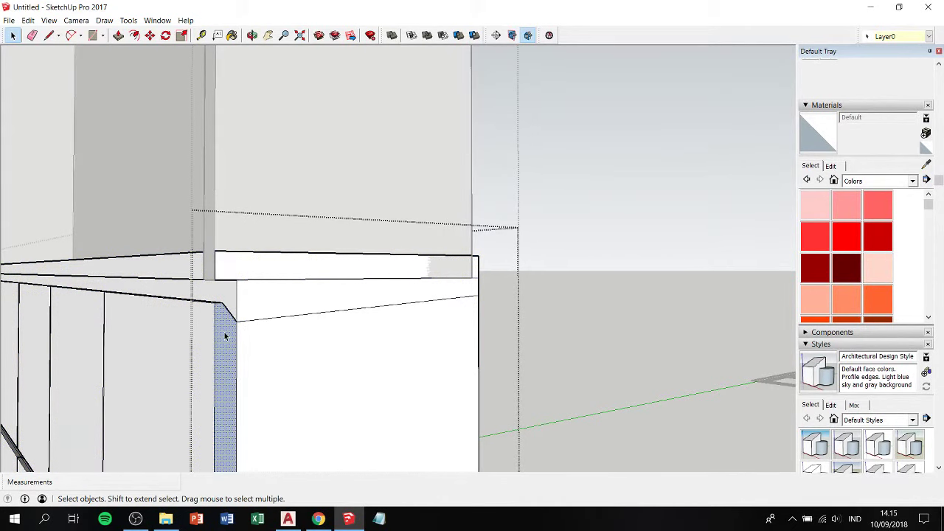
{"action": "right_click", "coordinate": [225, 336]}
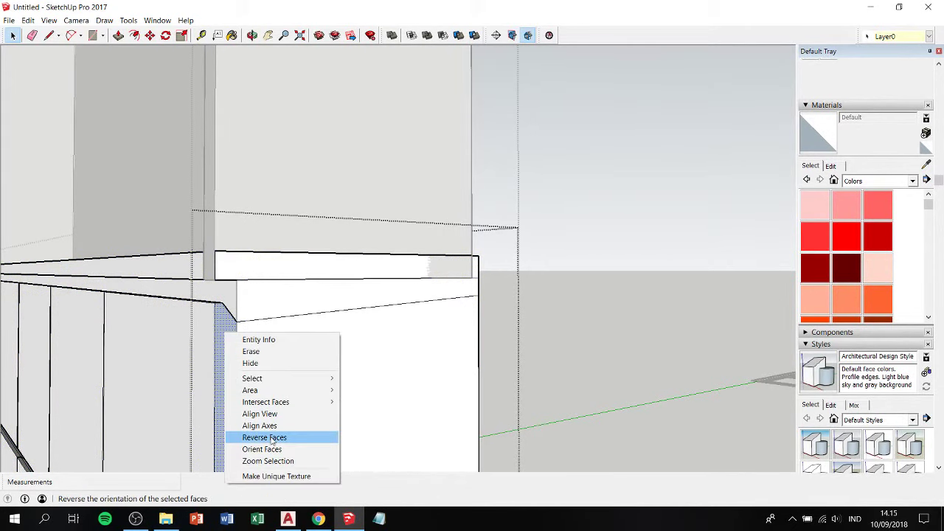
{"action": "left_click", "coordinate": [274, 438]}
Orbit around the corner to check the flipped face and select the slanted edge.
{"action": "mouse_move", "coordinate": [271, 379]}
{"action": "middle_mouse_down"}
{"action": "mouse_move", "coordinate": [185, 331]}
{"action": "mouse_move", "coordinate": [231, 310]}
{"action": "middle_mouse_up"}
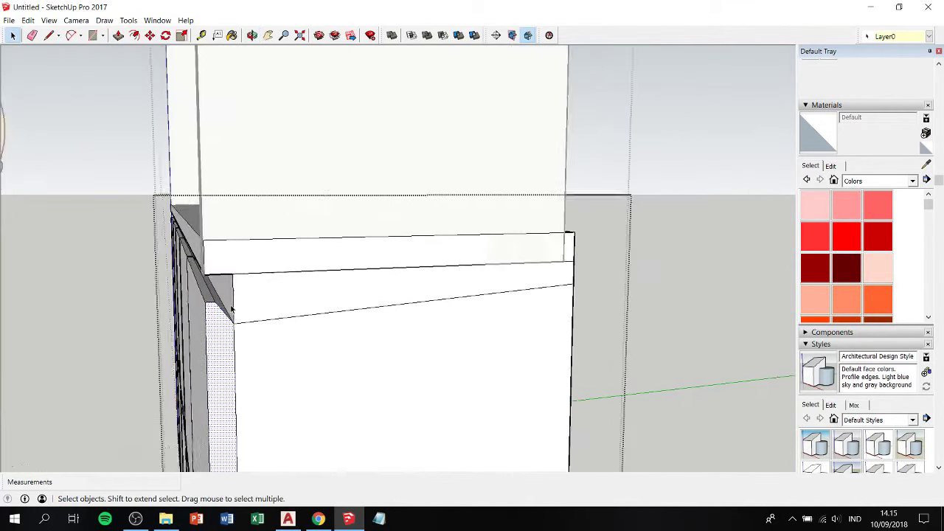
{"action": "scroll", "coordinate": [232, 310], "scroll_direction": "up", "scroll_amount": 1}
{"action": "mouse_move", "coordinate": [189, 290]}
{"action": "middle_mouse_down", "text": "shift"}
{"action": "mouse_move", "coordinate": [287, 312]}
{"action": "mouse_move", "coordinate": [241, 286]}
{"action": "mouse_move", "coordinate": [291, 329]}
{"action": "mouse_move", "coordinate": [261, 244]}
{"action": "mouse_move", "coordinate": [406, 343]}
{"action": "mouse_move", "coordinate": [333, 320]}
{"action": "mouse_move", "coordinate": [344, 317]}
{"action": "middle_mouse_up", "text": "shift"}
{"action": "left_click", "coordinate": [286, 333]}
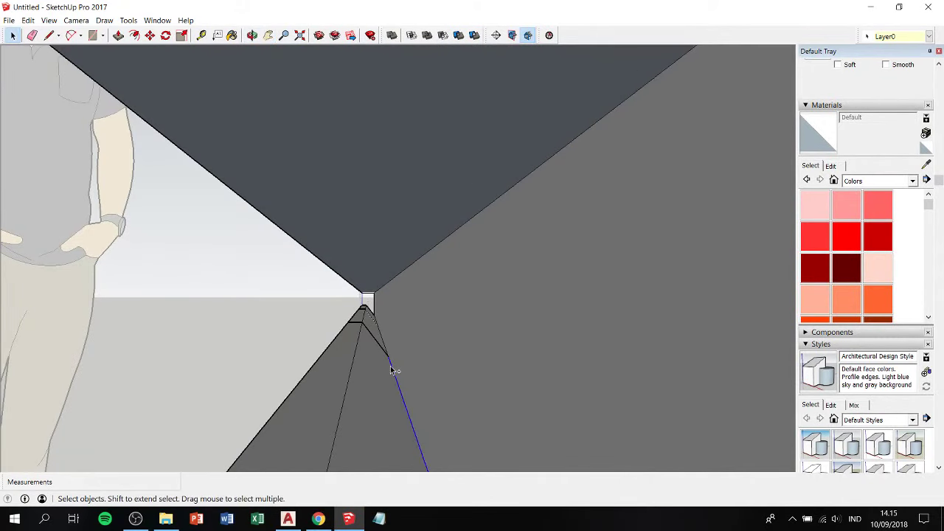
{"action": "scroll", "coordinate": [383, 343], "scroll_direction": "up", "scroll_amount": 3}
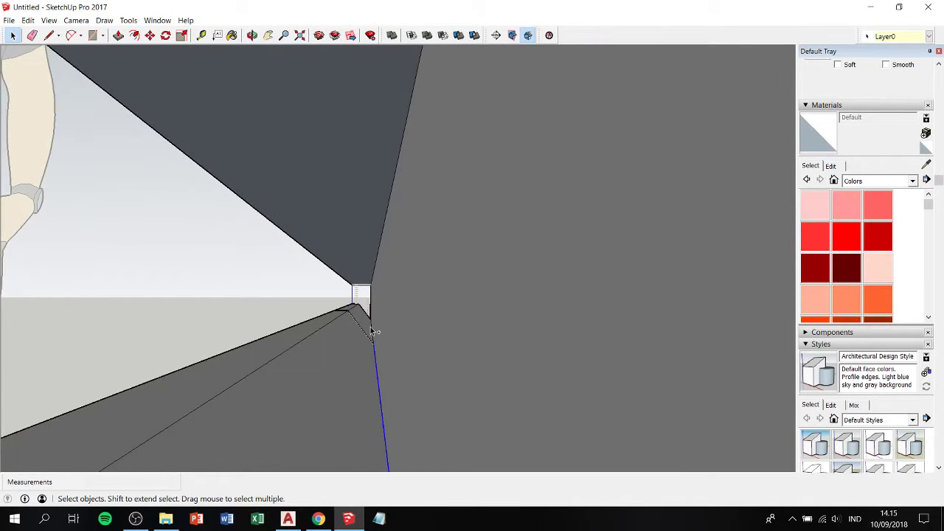
{"action": "mouse_move", "coordinate": [347, 313]}
{"action": "middle_mouse_down"}
{"action": "mouse_move", "coordinate": [411, 362]}
{"action": "mouse_move", "coordinate": [420, 330]}
{"action": "mouse_move", "coordinate": [599, 412]}
{"action": "middle_mouse_up"}
{"action": "scroll", "coordinate": [566, 359], "scroll_direction": "down", "scroll_amount": 3}
Move the slanted side-panel edge about 17mm so its endpoint snaps onto the cabinet's corner edge.
{"action": "scroll", "coordinate": [565, 359], "scroll_direction": "down", "scroll_amount": 3}
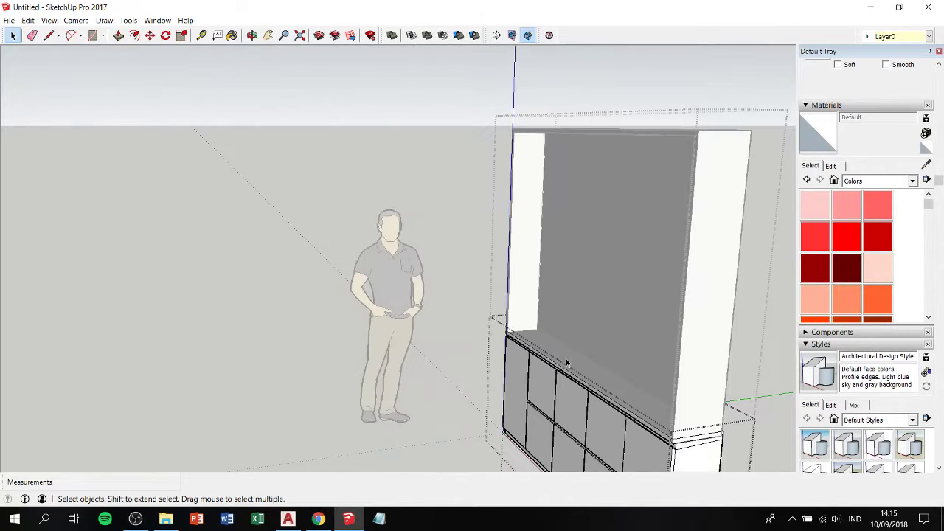
{"action": "middle_click_drag", "start_coordinate": [566, 359], "coordinate": [458, 273], "text": "shift"}
{"action": "scroll", "coordinate": [459, 273], "scroll_direction": "up", "scroll_amount": 2}
{"action": "scroll", "coordinate": [491, 262], "scroll_direction": "up", "scroll_amount": 2}
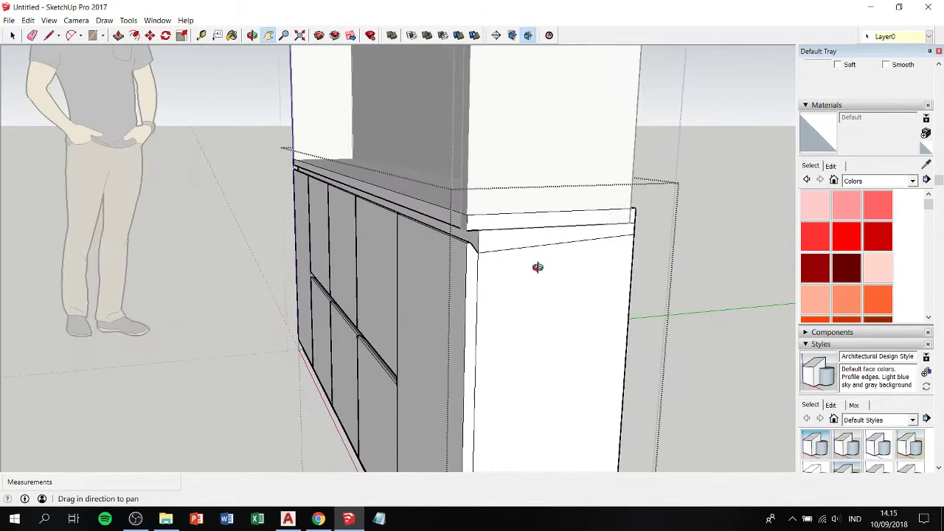
{"action": "mouse_move", "coordinate": [538, 268]}
{"action": "middle_mouse_down"}
{"action": "mouse_move", "coordinate": [436, 221]}
{"action": "mouse_move", "coordinate": [334, 213]}
{"action": "mouse_move", "coordinate": [359, 236]}
{"action": "mouse_move", "coordinate": [386, 236]}
{"action": "mouse_move", "coordinate": [407, 221]}
{"action": "middle_mouse_up"}
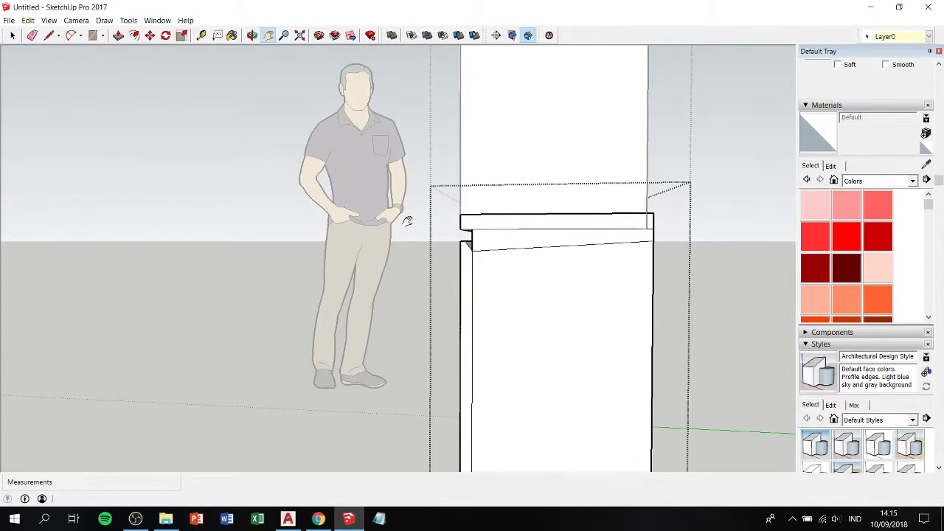
{"action": "mouse_move", "coordinate": [645, 249]}
{"action": "middle_mouse_down"}
{"action": "mouse_move", "coordinate": [481, 243]}
{"action": "mouse_move", "coordinate": [646, 245]}
{"action": "middle_mouse_up"}
{"action": "left_click", "coordinate": [663, 250]}
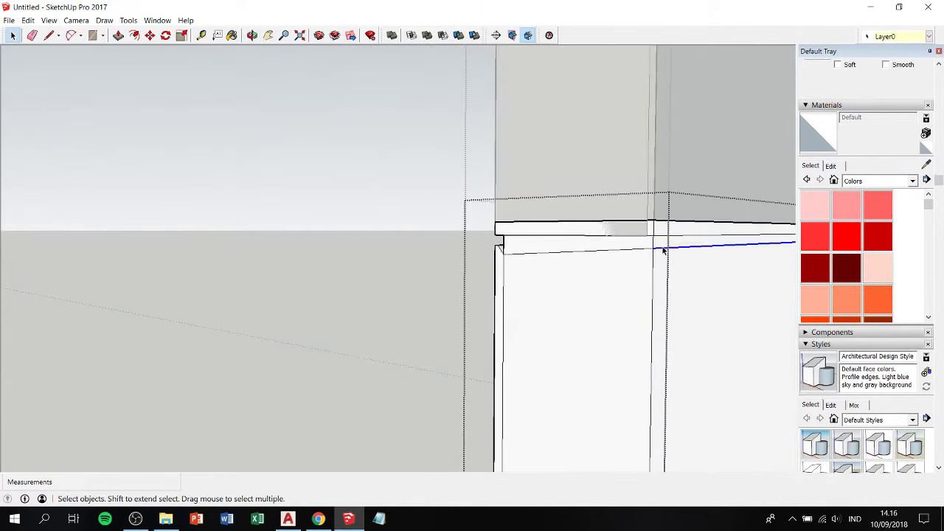
{"action": "key", "text": "m"}
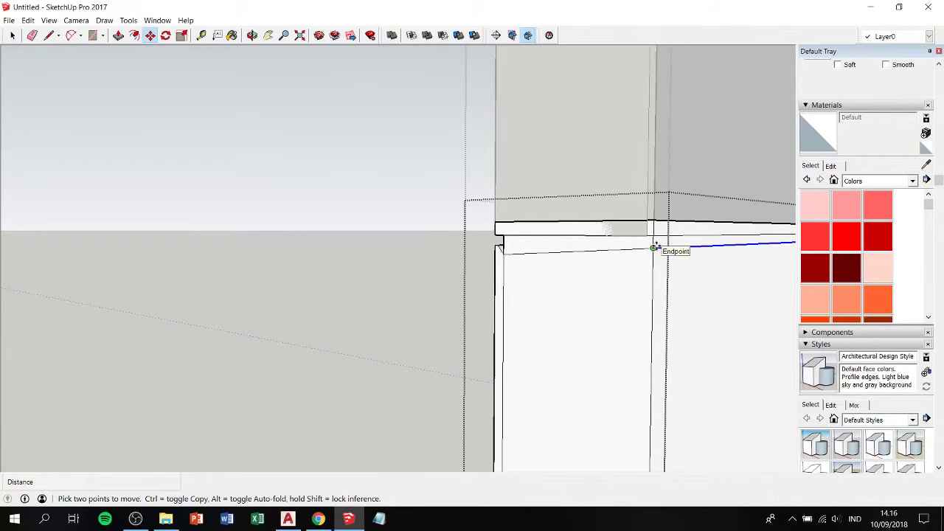
{"action": "left_click", "coordinate": [662, 251]}
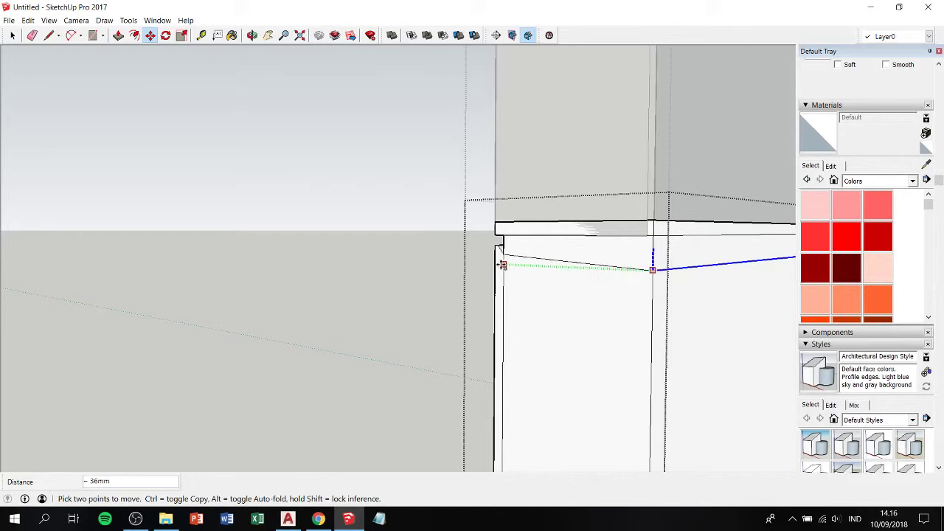
{"action": "left_click", "coordinate": [503, 254]}
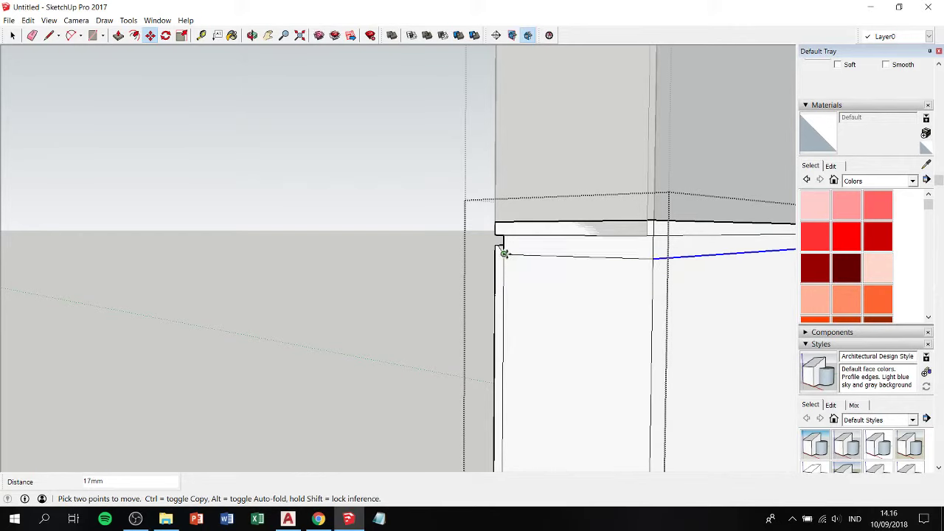
{"action": "key", "text": "space"}
{"action": "left_click", "coordinate": [529, 257]}
{"action": "left_click", "coordinate": [679, 267]}
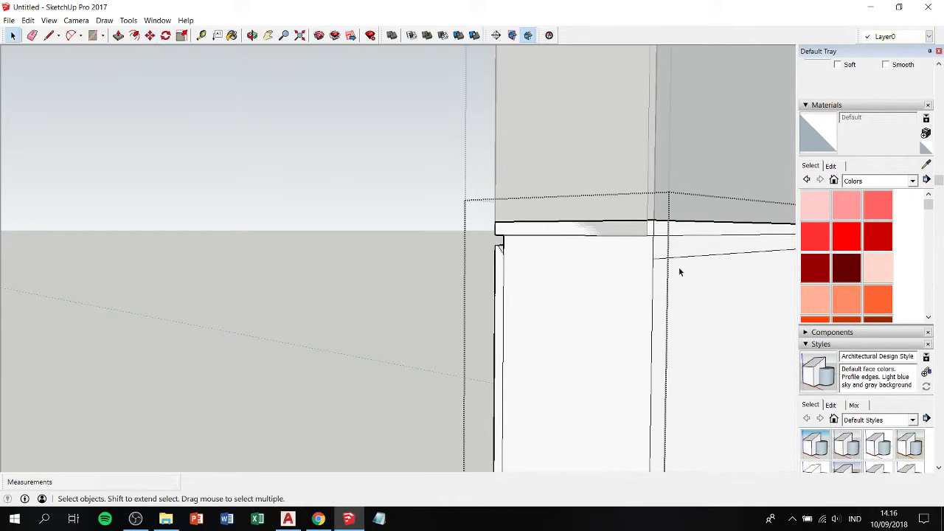
Orbit to the side panel corner and select the narrow vertical column face.
{"action": "key", "text": "o"}
{"action": "left_click_drag", "start_coordinate": [698, 256], "coordinate": [688, 183]}
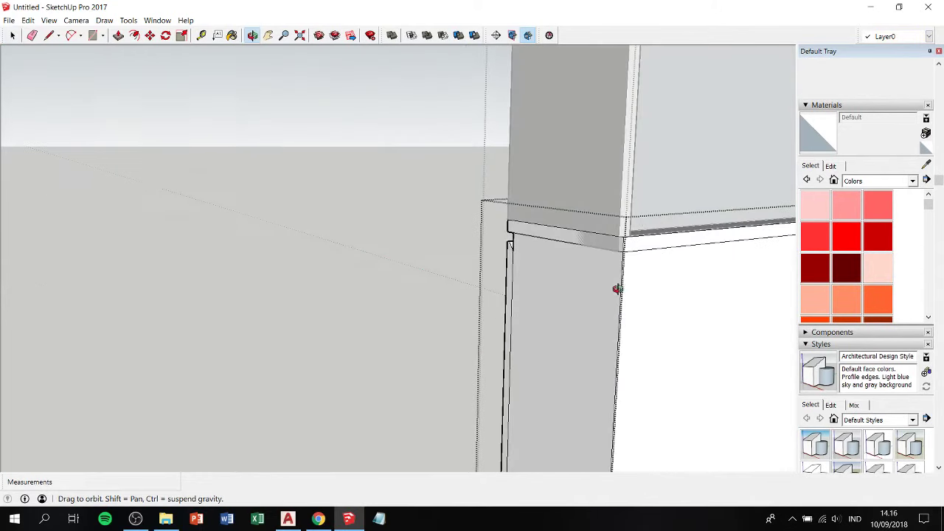
{"action": "key", "text": "space"}
{"action": "left_click", "coordinate": [688, 183]}
{"action": "left_click", "coordinate": [568, 151]}
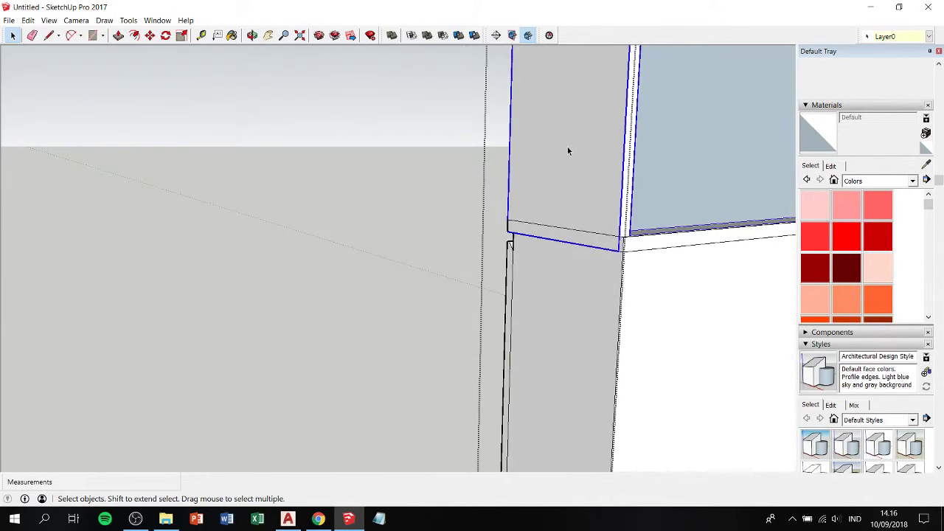
{"action": "scroll", "coordinate": [568, 150], "scroll_direction": "down", "scroll_amount": 2}
{"action": "scroll", "coordinate": [578, 146], "scroll_direction": "down", "scroll_amount": 3}
{"action": "scroll", "coordinate": [583, 145], "scroll_direction": "up", "scroll_amount": 2}
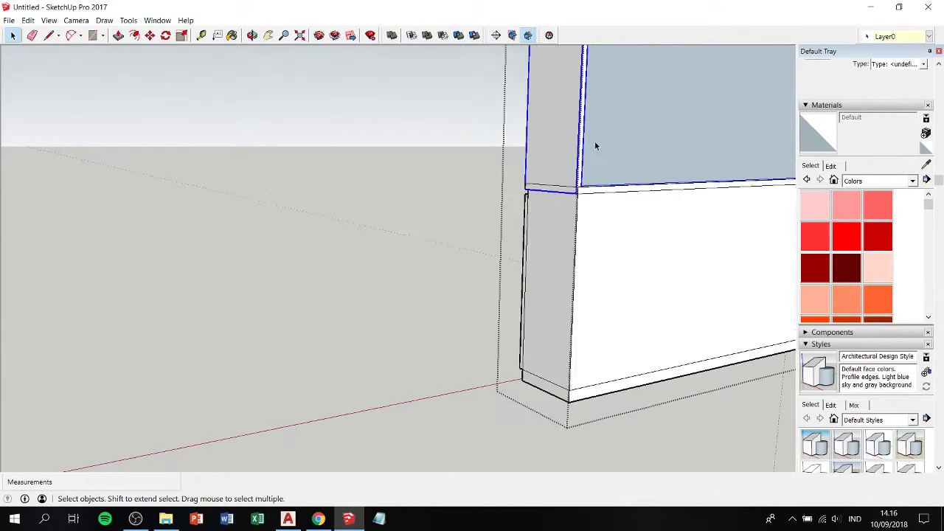
{"action": "scroll", "coordinate": [575, 177], "scroll_direction": "up", "scroll_amount": 2}
{"action": "scroll", "coordinate": [561, 202], "scroll_direction": "up", "scroll_amount": 1}
{"action": "scroll", "coordinate": [583, 207], "scroll_direction": "up", "scroll_amount": 1}
Push/pull the narrow vertical face out about 10mm.
{"action": "left_click", "coordinate": [582, 213]}
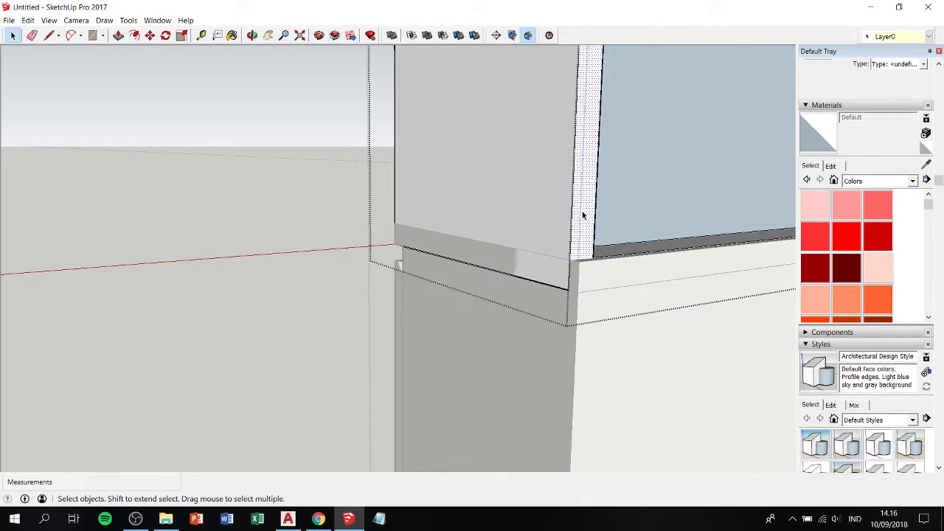
{"action": "key", "text": "p"}
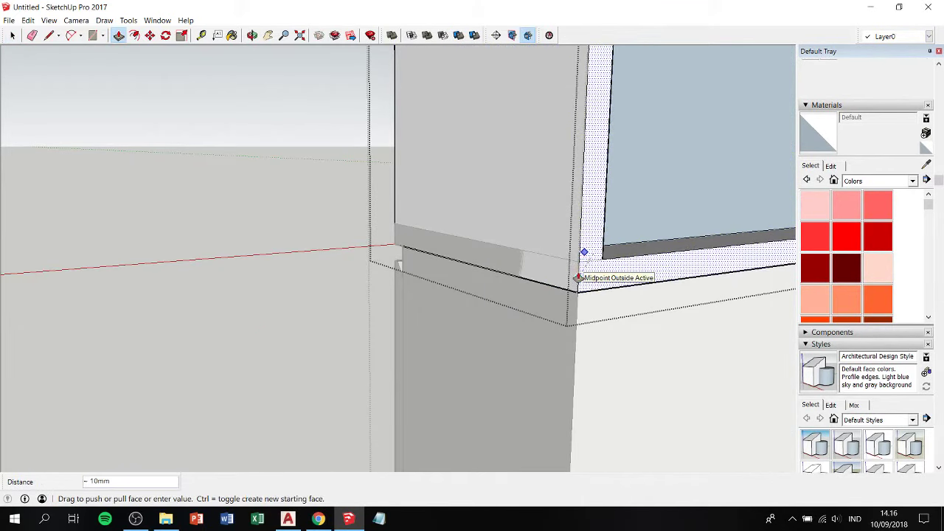
{"action": "left_click", "coordinate": [580, 275]}
{"action": "scroll", "coordinate": [580, 276], "scroll_direction": "down", "scroll_amount": 2}
{"action": "scroll", "coordinate": [578, 278], "scroll_direction": "down", "scroll_amount": 3}
{"action": "key", "text": "space"}
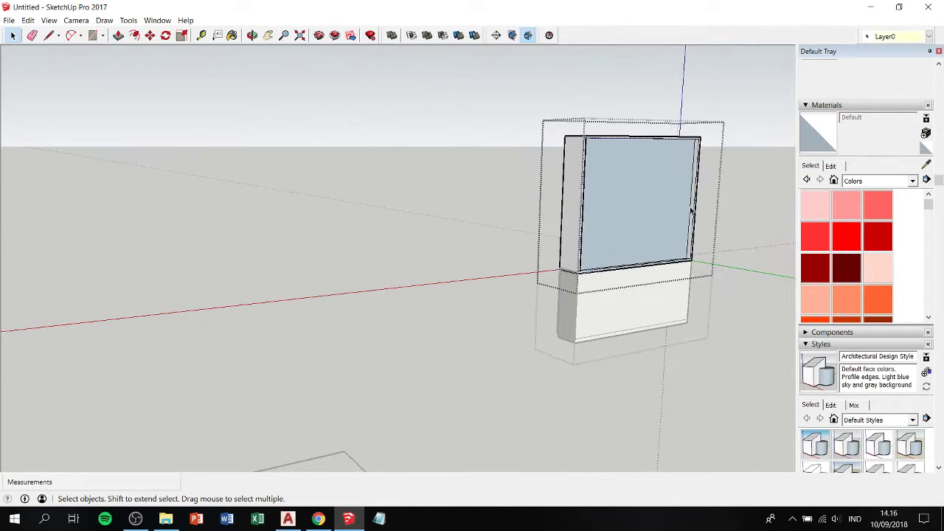
{"action": "left_click", "coordinate": [734, 198]}
Frame the cabinet front-on, then open the reception cabinet PDF from its folder.
{"action": "scroll", "coordinate": [473, 237], "scroll_direction": "down", "scroll_amount": 5}
{"action": "mouse_move", "coordinate": [728, 251]}
{"action": "middle_mouse_down"}
{"action": "mouse_move", "coordinate": [559, 253]}
{"action": "mouse_move", "coordinate": [390, 236]}
{"action": "middle_mouse_up"}
{"action": "scroll", "coordinate": [413, 299], "scroll_direction": "up", "scroll_amount": 2}
{"action": "scroll", "coordinate": [409, 301], "scroll_direction": "up", "scroll_amount": 3}
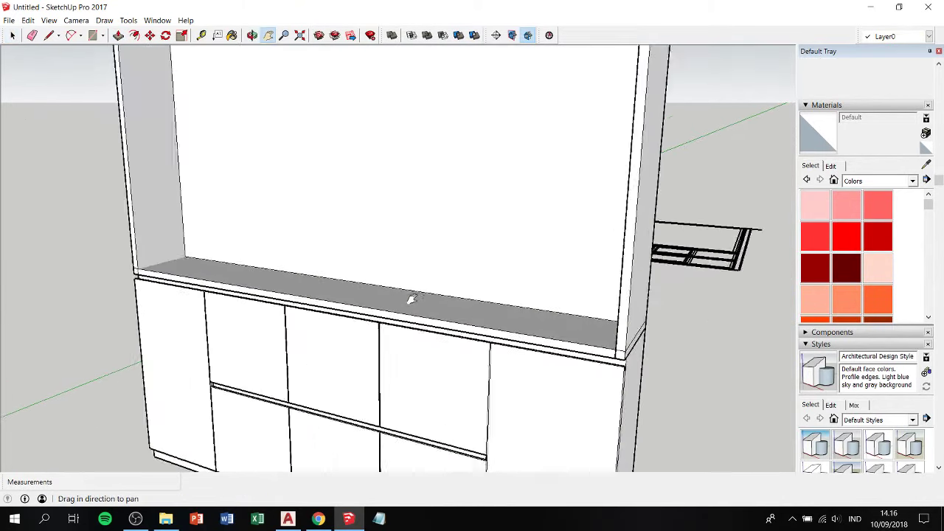
{"action": "middle_click_drag", "start_coordinate": [409, 301], "coordinate": [489, 253]}
{"action": "scroll", "coordinate": [501, 245], "scroll_direction": "down", "scroll_amount": 1}
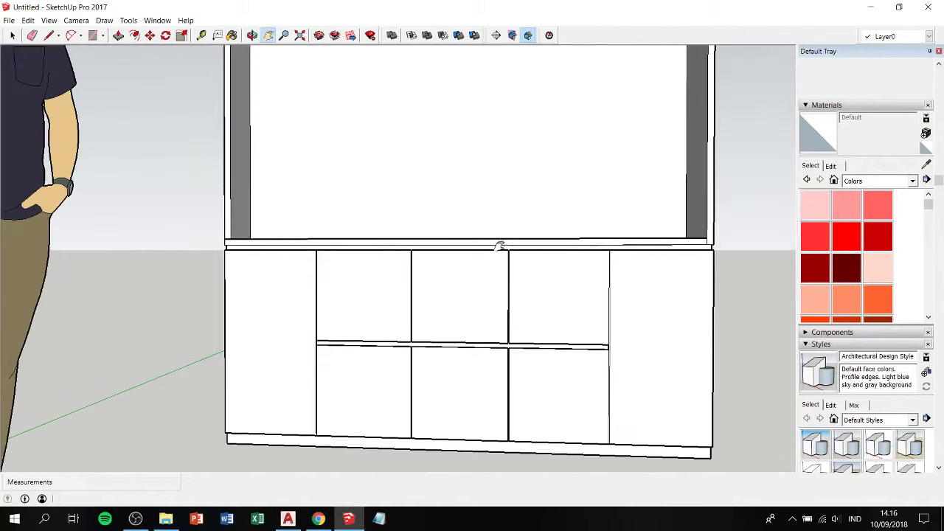
{"action": "scroll", "coordinate": [500, 246], "scroll_direction": "up", "scroll_amount": 1}
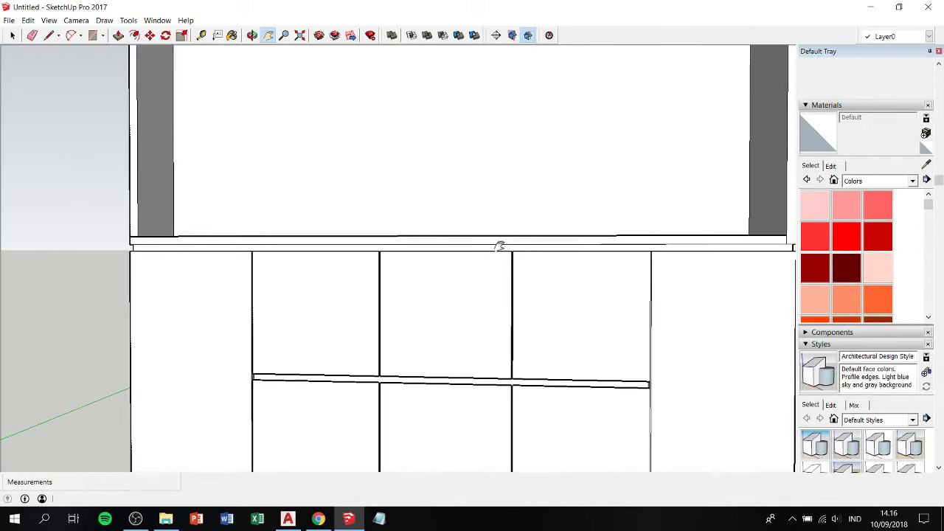
{"action": "scroll", "coordinate": [500, 244], "scroll_direction": "down", "scroll_amount": 3}
{"action": "left_click_drag", "start_coordinate": [468, 164], "coordinate": [473, 260]}
{"action": "scroll", "coordinate": [473, 259], "scroll_direction": "down", "scroll_amount": 1}
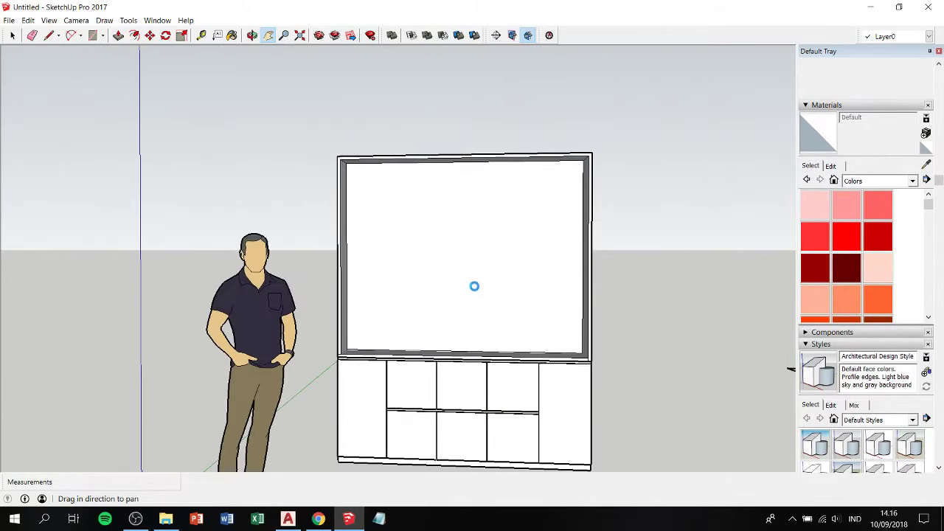
{"action": "left_click", "coordinate": [166, 519]}
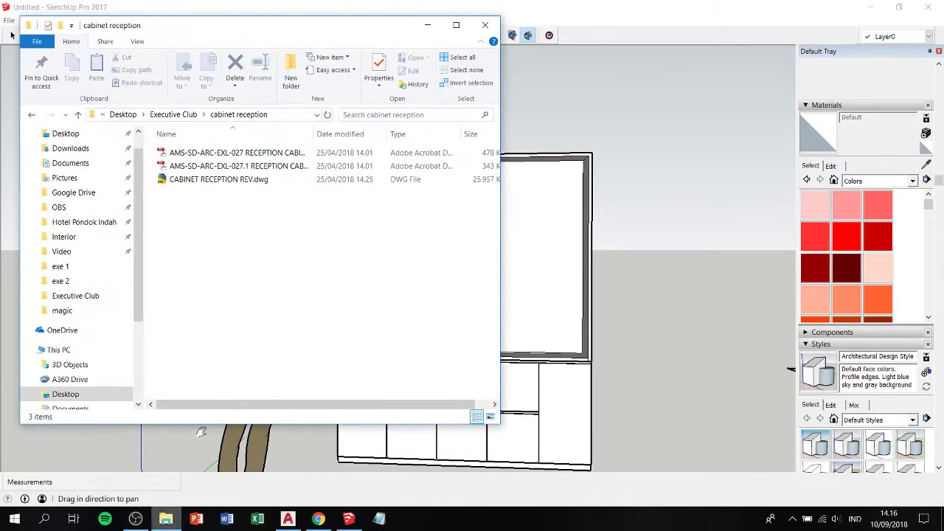
{"action": "double_click", "coordinate": [209, 152]}
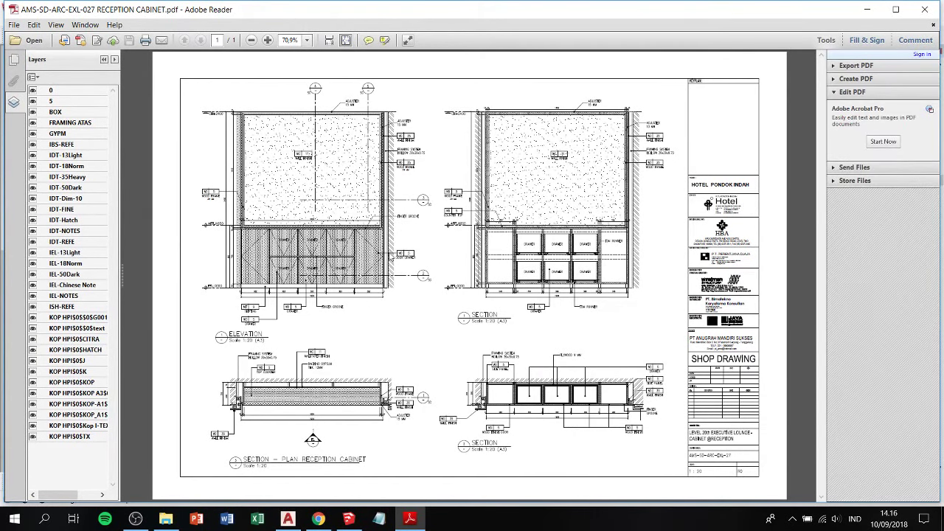
Zoom through the RECEPTION CABINET drawing's elevation and section, then Alt+Tab back to the folder.
{"action": "scroll", "coordinate": [376, 206], "scroll_direction": "up", "scroll_amount": 2, "text": "ctrl"}
{"action": "scroll", "coordinate": [376, 199], "scroll_direction": "up", "scroll_amount": 1, "text": "ctrl"}
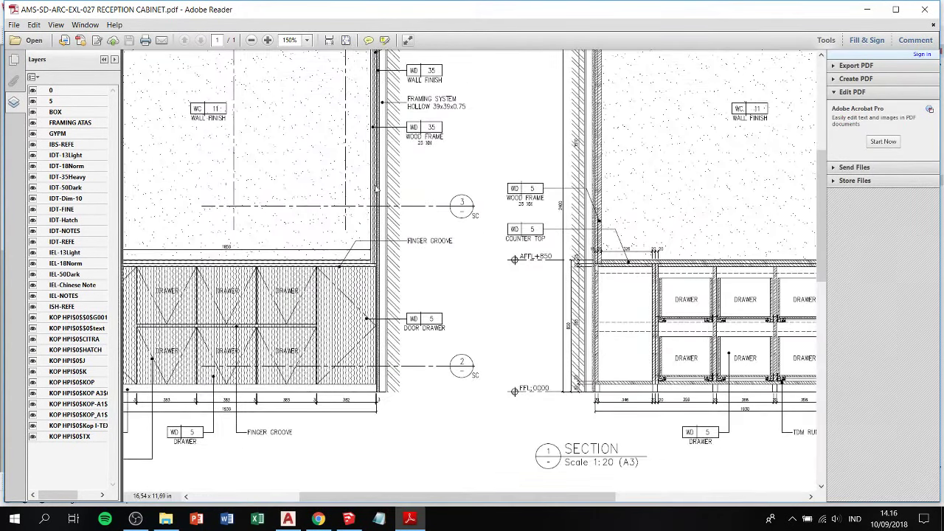
{"action": "scroll", "coordinate": [345, 163], "scroll_direction": "up", "scroll_amount": 1, "text": "ctrl"}
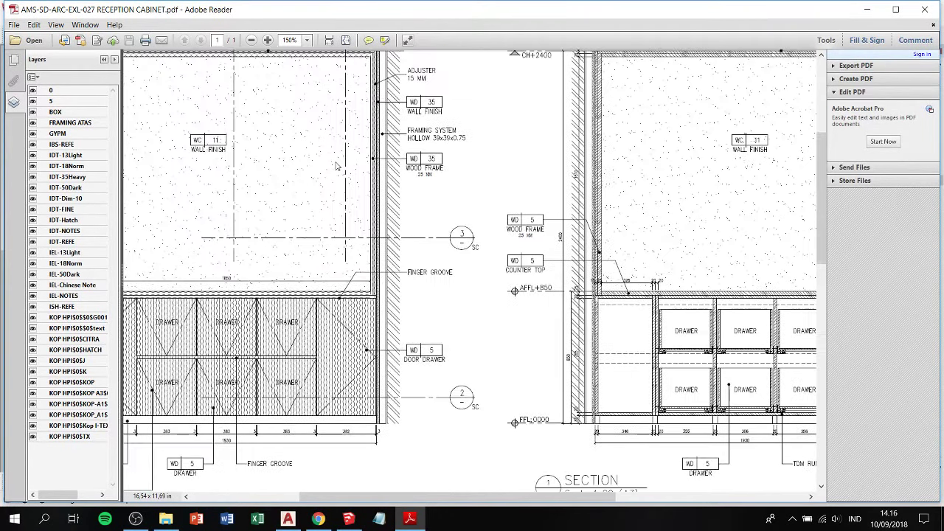
{"action": "scroll", "coordinate": [339, 167], "scroll_direction": "up", "scroll_amount": 2, "text": "ctrl"}
{"action": "scroll", "coordinate": [333, 170], "scroll_direction": "up", "scroll_amount": 2, "text": "ctrl"}
{"action": "scroll", "coordinate": [332, 171], "scroll_direction": "down", "scroll_amount": 1, "text": "ctrl"}
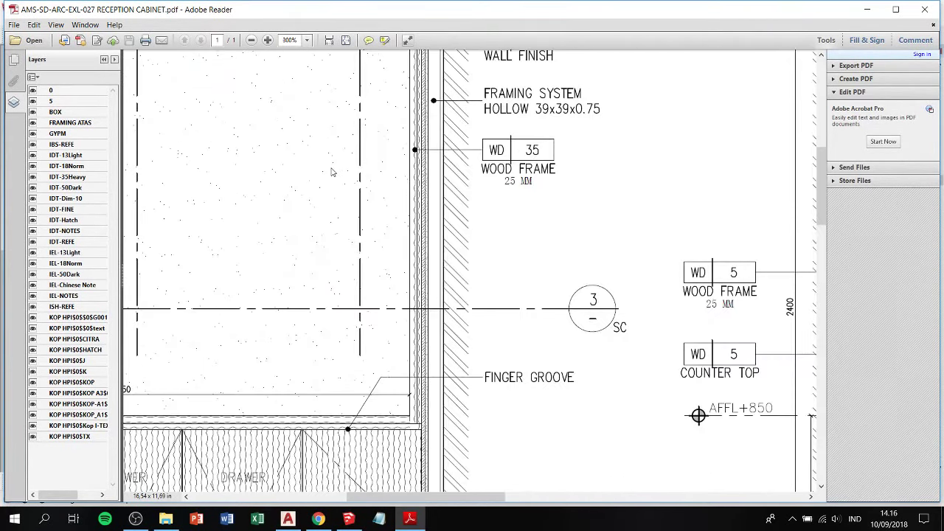
{"action": "scroll", "coordinate": [332, 172], "scroll_direction": "down", "scroll_amount": 3, "text": "ctrl"}
{"action": "scroll", "coordinate": [299, 297], "scroll_direction": "up", "scroll_amount": 2, "text": "ctrl"}
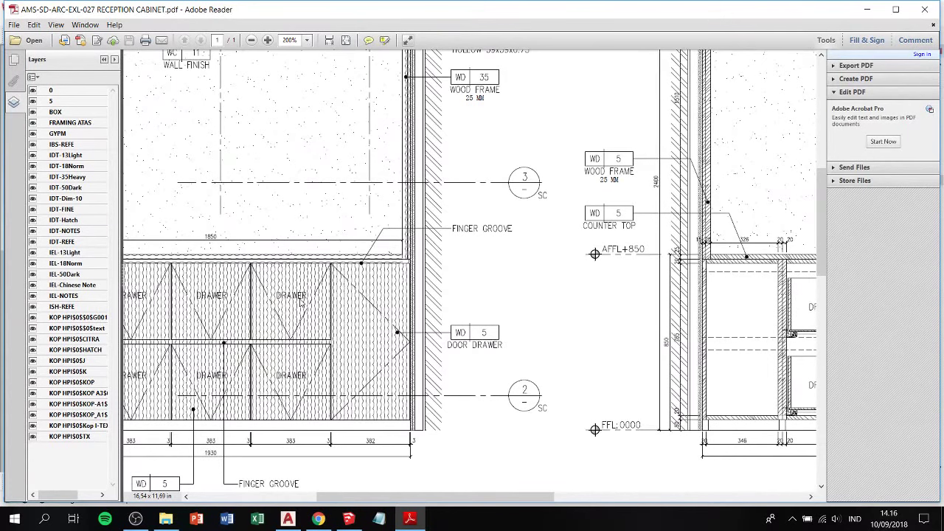
{"action": "scroll", "coordinate": [301, 301], "scroll_direction": "down", "scroll_amount": 1, "text": "ctrl"}
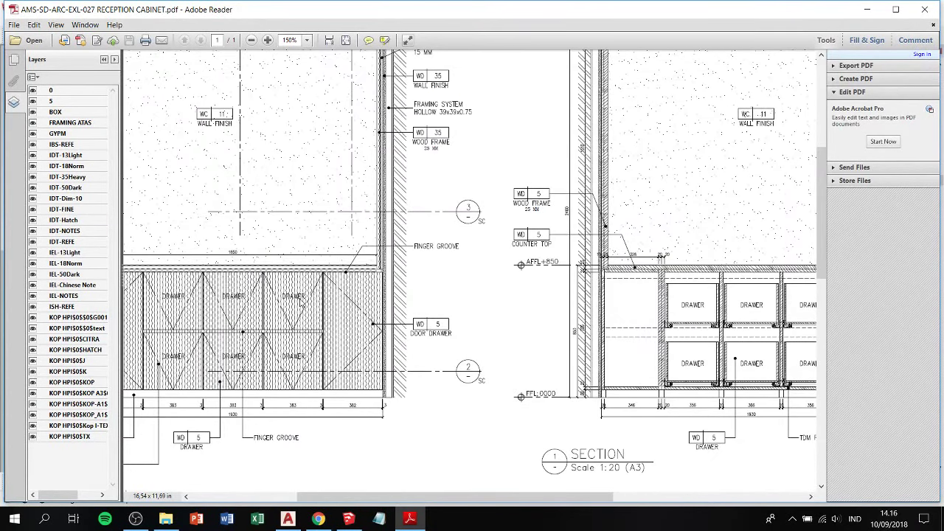
{"action": "key", "text": "alt+Tab"}
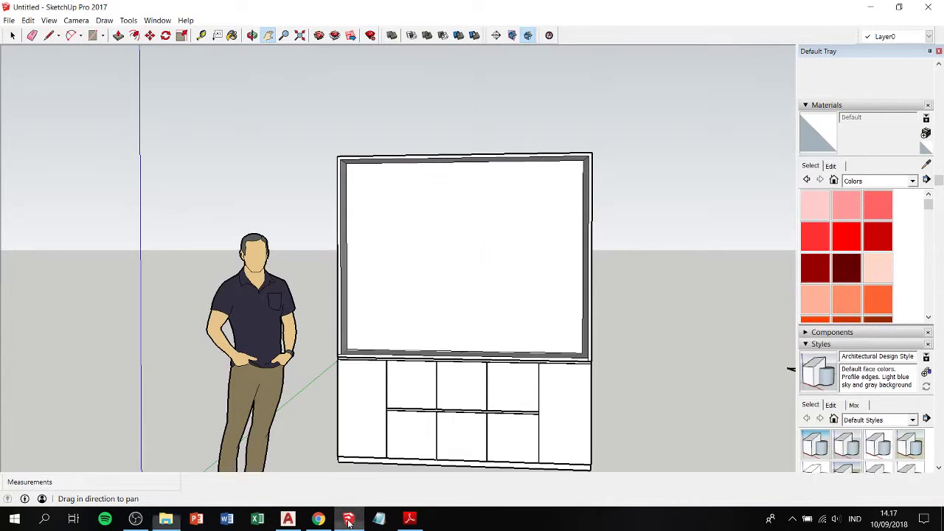
Paint the cabinet with Wood Veneer 01 from the Wood materials category.
{"action": "left_click", "coordinate": [348, 519]}
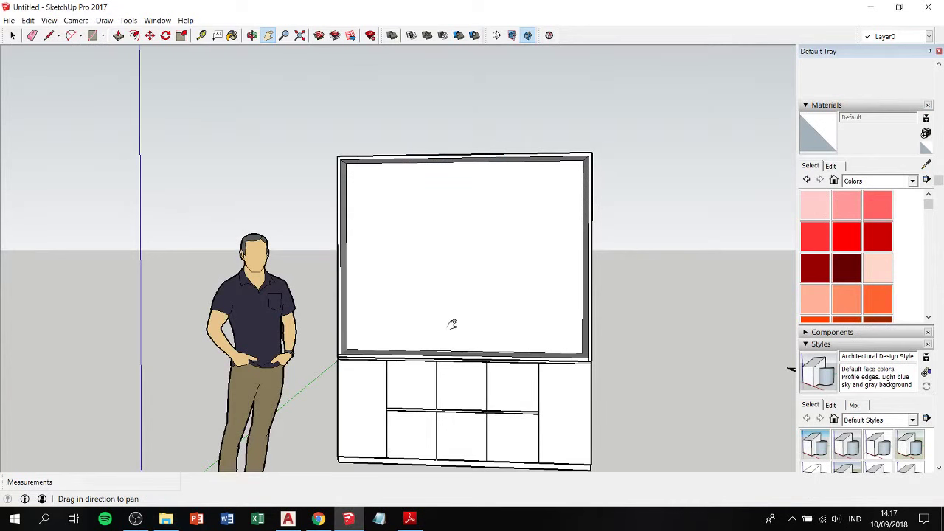
{"action": "left_click", "coordinate": [893, 182]}
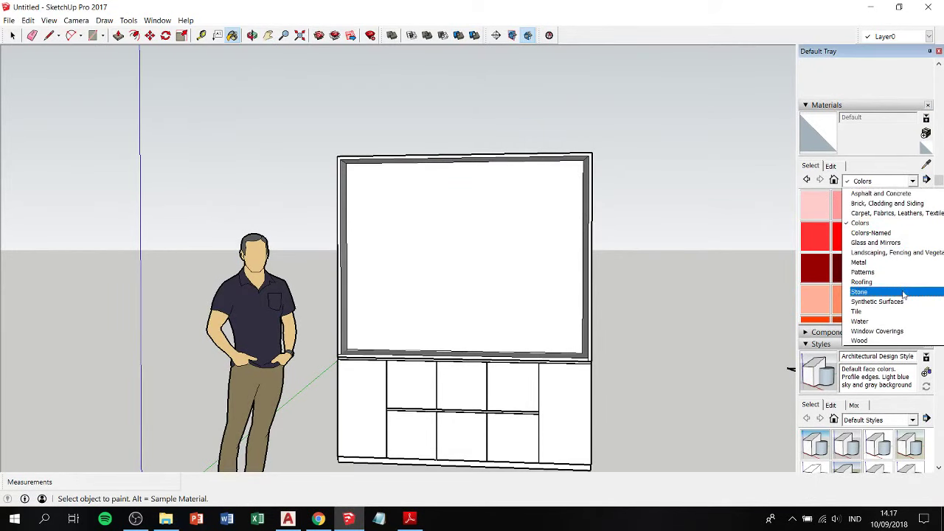
{"action": "left_click", "coordinate": [879, 342]}
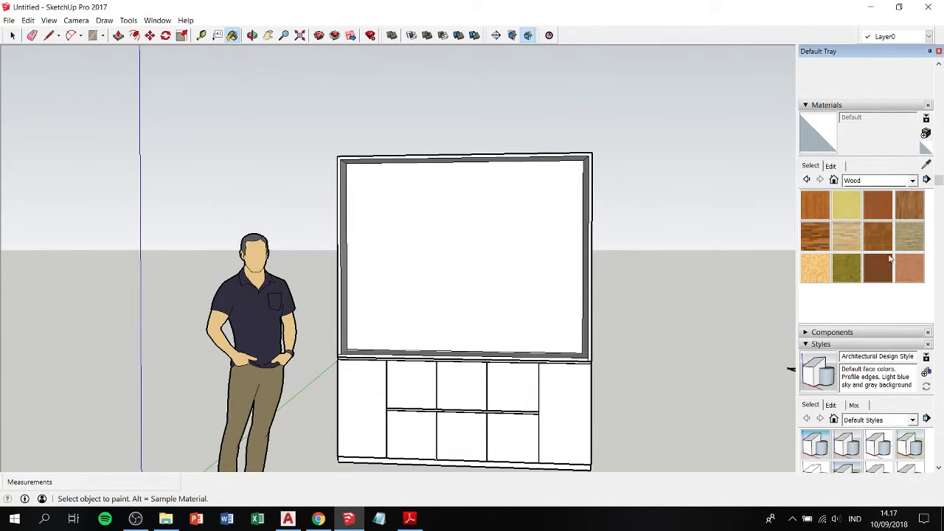
{"action": "left_click", "coordinate": [822, 217]}
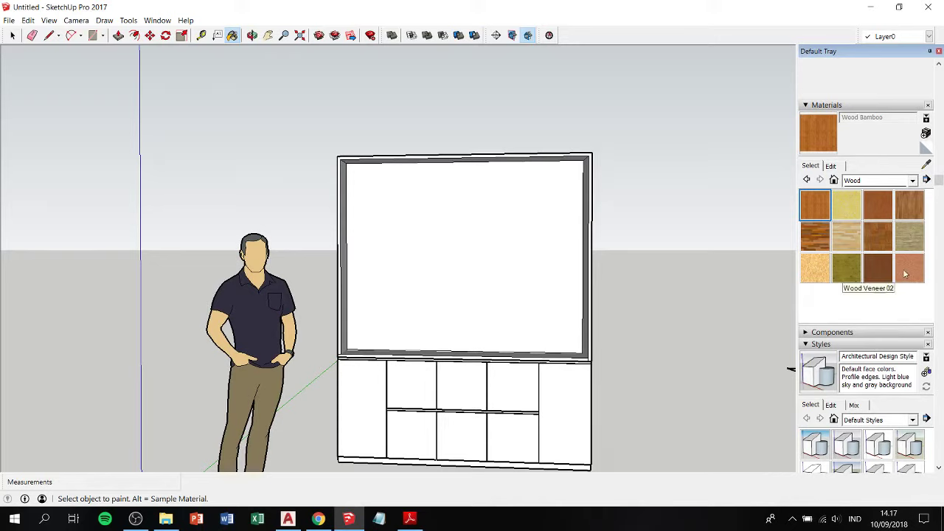
{"action": "left_click", "coordinate": [878, 267]}
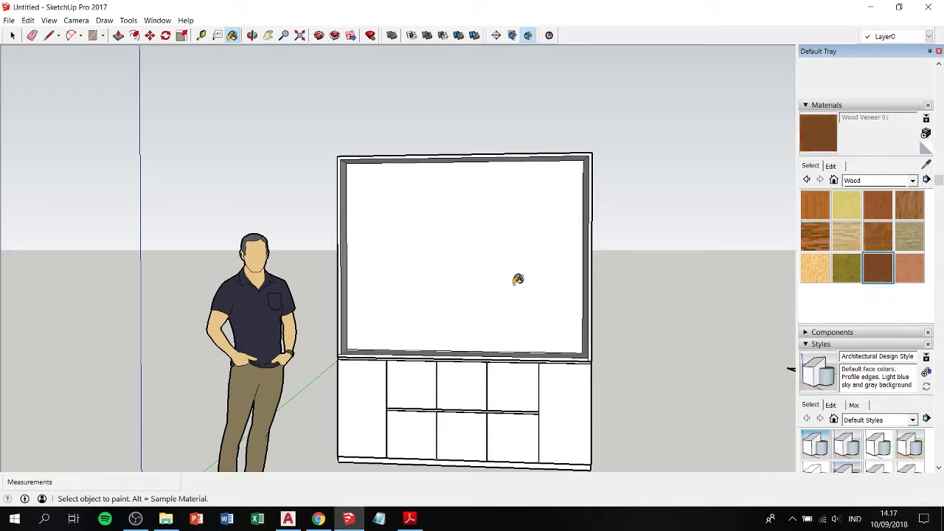
{"action": "left_click", "coordinate": [511, 349]}
{"action": "key", "text": "space"}
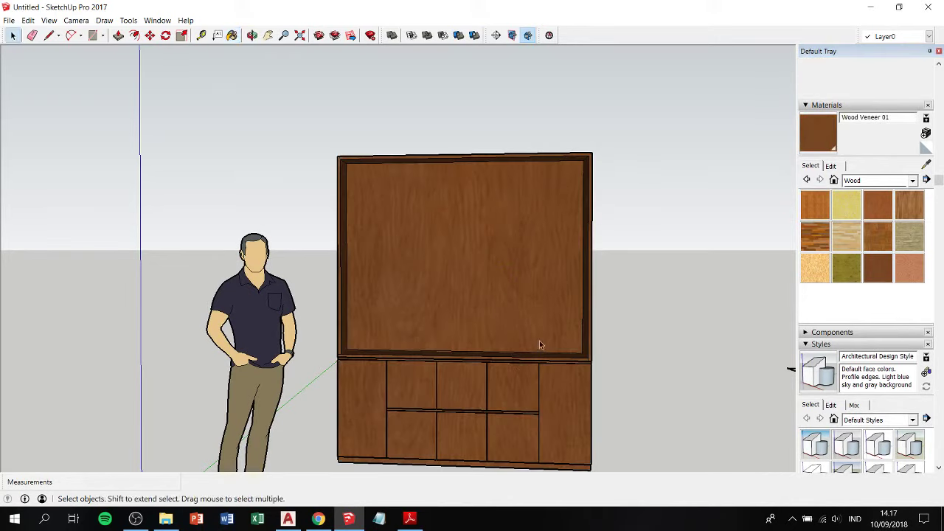
{"action": "scroll", "coordinate": [499, 268], "scroll_direction": "up", "scroll_amount": 2}
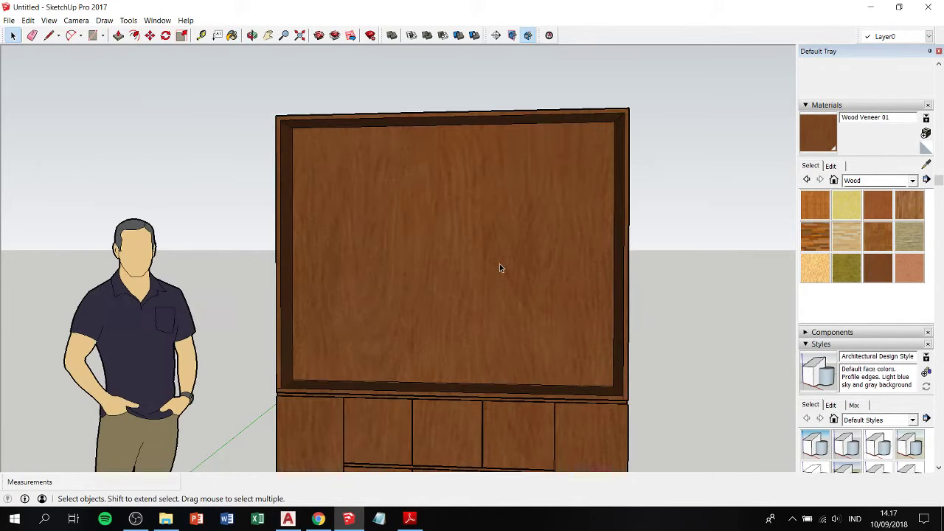
Open the cabinet and frame groups and browse the Materials category list.
{"action": "double_click", "coordinate": [500, 263]}
{"action": "left_click", "coordinate": [512, 252]}
{"action": "double_click", "coordinate": [511, 249]}
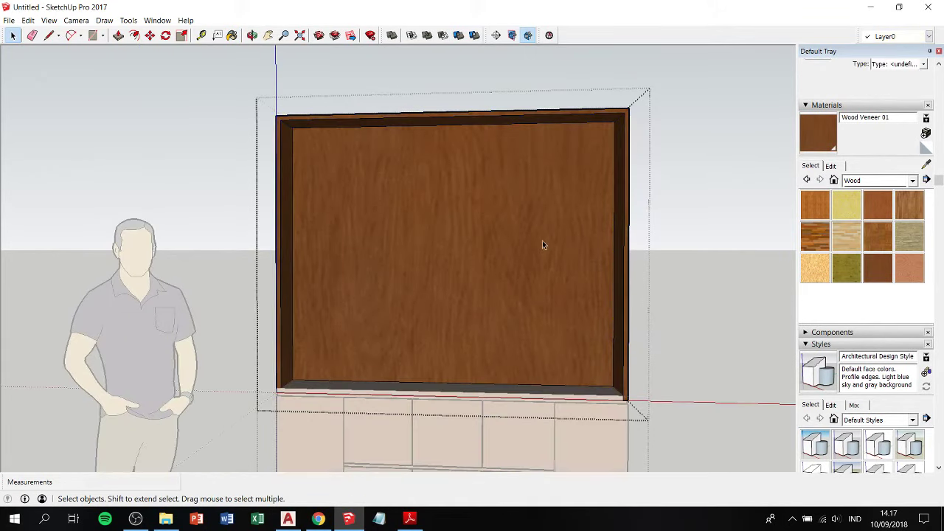
{"action": "left_click", "coordinate": [873, 182]}
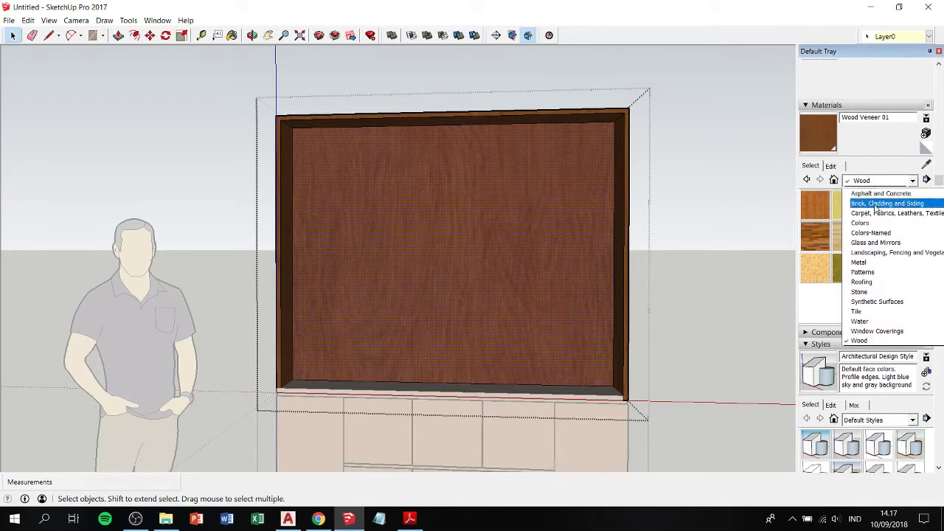
{"action": "left_click", "coordinate": [685, 203]}
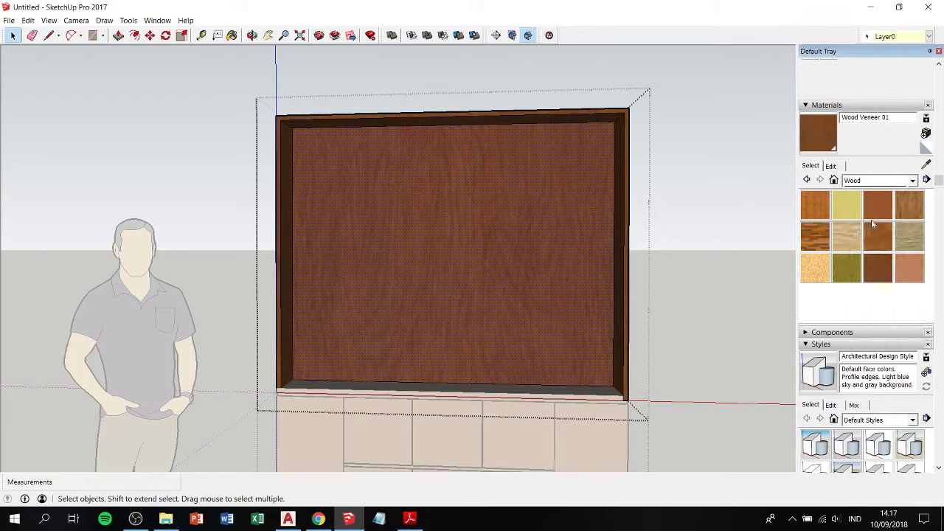
{"action": "left_click", "coordinate": [892, 184]}
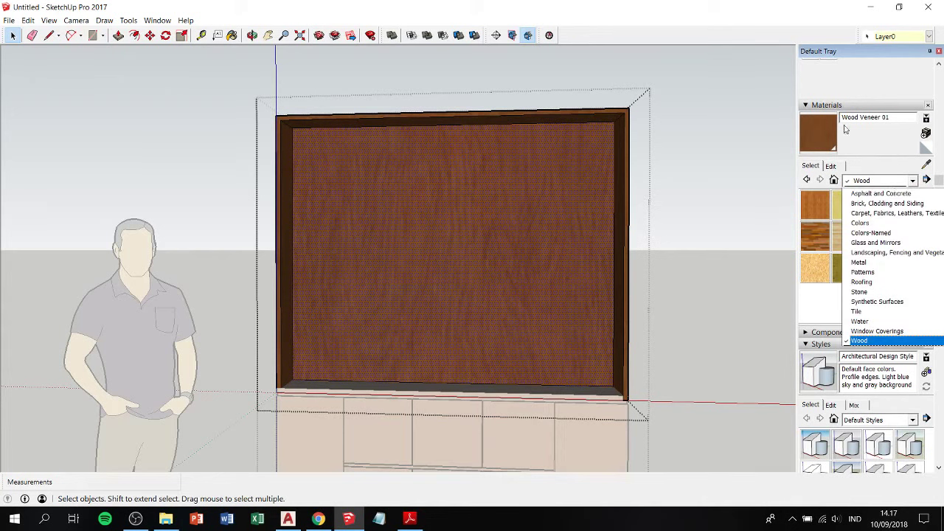
{"action": "left_click", "coordinate": [926, 147]}
{"action": "left_click", "coordinate": [926, 147]}
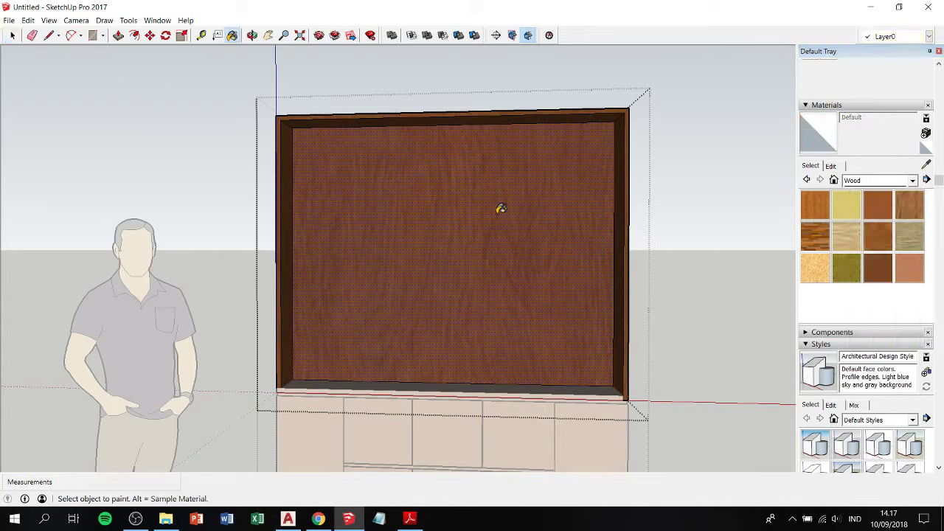
{"action": "key", "text": "space"}
Try painting the cabinet group wood, undo it, and select the inner panel face.
{"action": "key", "text": "b"}
{"action": "left_click", "coordinate": [497, 215]}
{"action": "key", "text": "space"}
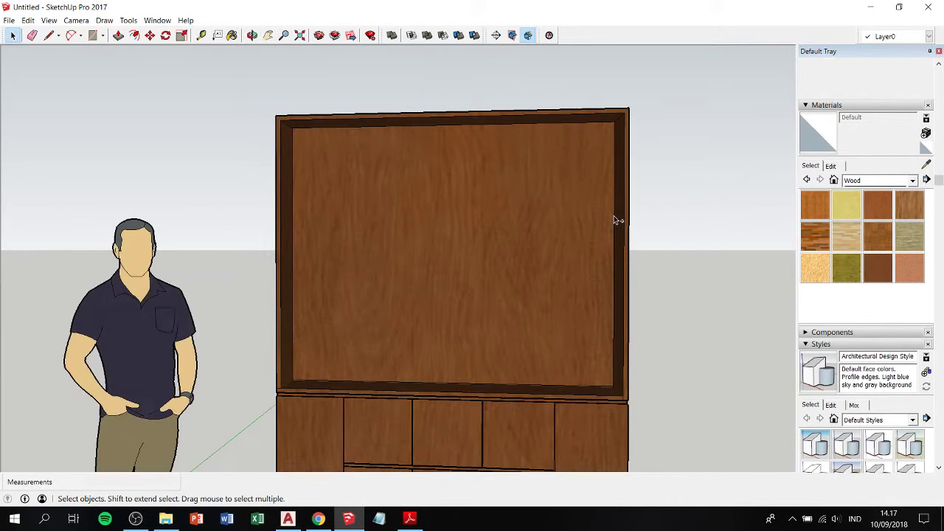
{"action": "key", "text": "ctrl+z"}
{"action": "left_click", "coordinate": [571, 268]}
{"action": "double_click", "coordinate": [571, 268]}
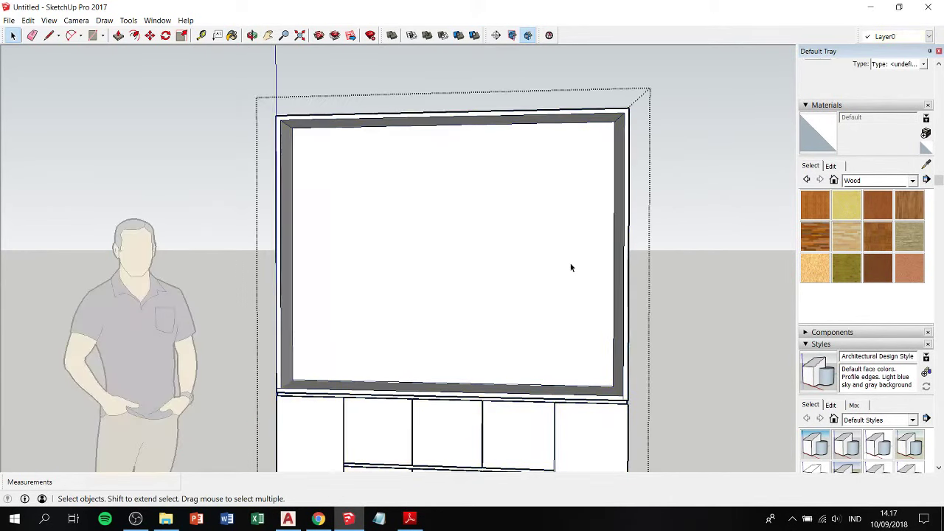
{"action": "double_click", "coordinate": [571, 268]}
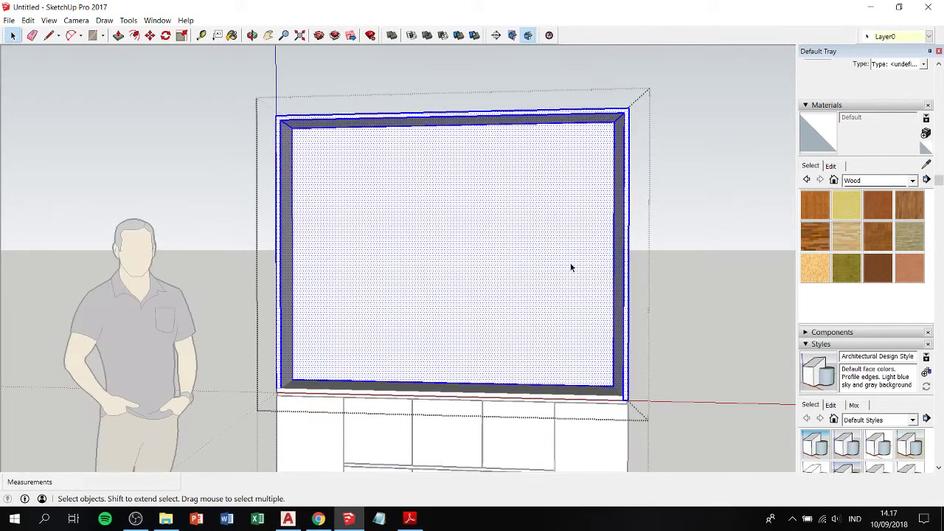
Paint the inner panel and frame with Wood Veneer 01, undoing a trial default-white repaint.
{"action": "left_click", "coordinate": [878, 268]}
{"action": "left_click", "coordinate": [502, 253]}
{"action": "key", "text": "space"}
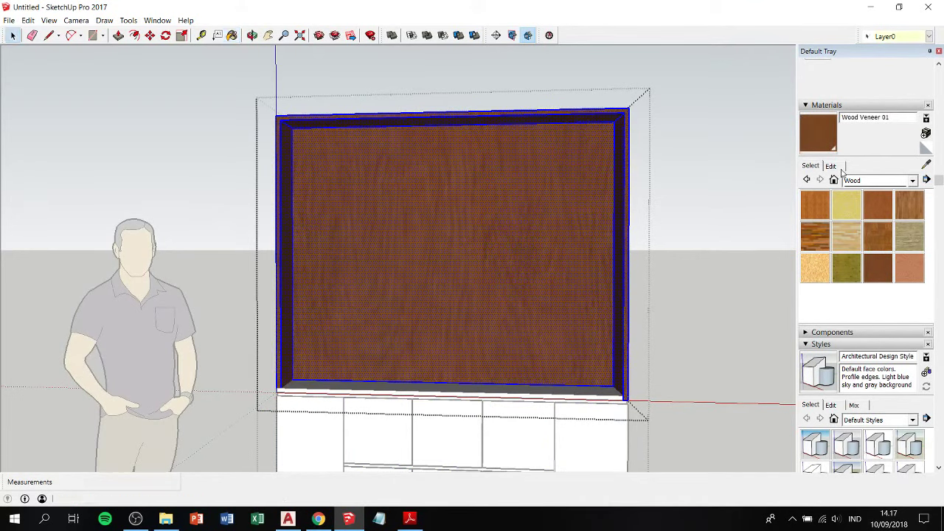
{"action": "left_click", "coordinate": [926, 148]}
{"action": "left_click", "coordinate": [509, 209]}
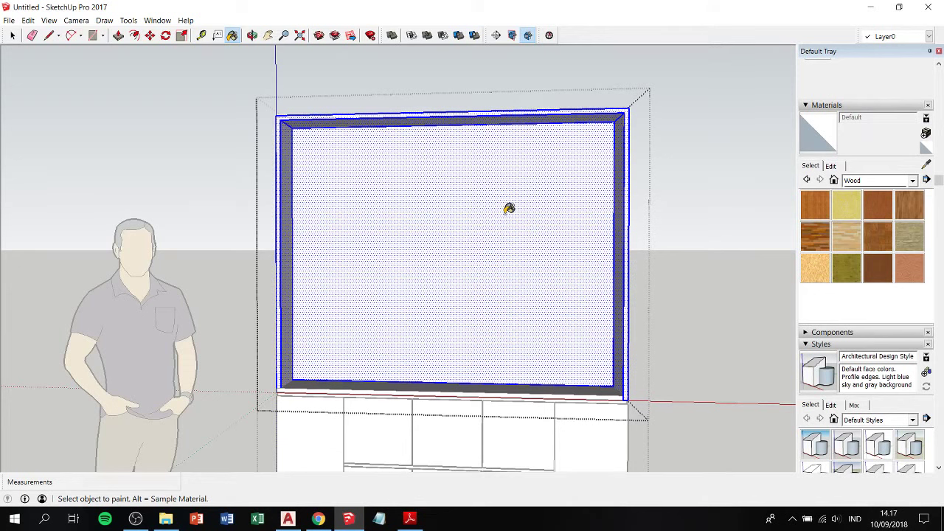
{"action": "key", "text": "ctrl+z"}
{"action": "key", "text": "space"}
{"action": "left_click", "coordinate": [506, 213]}
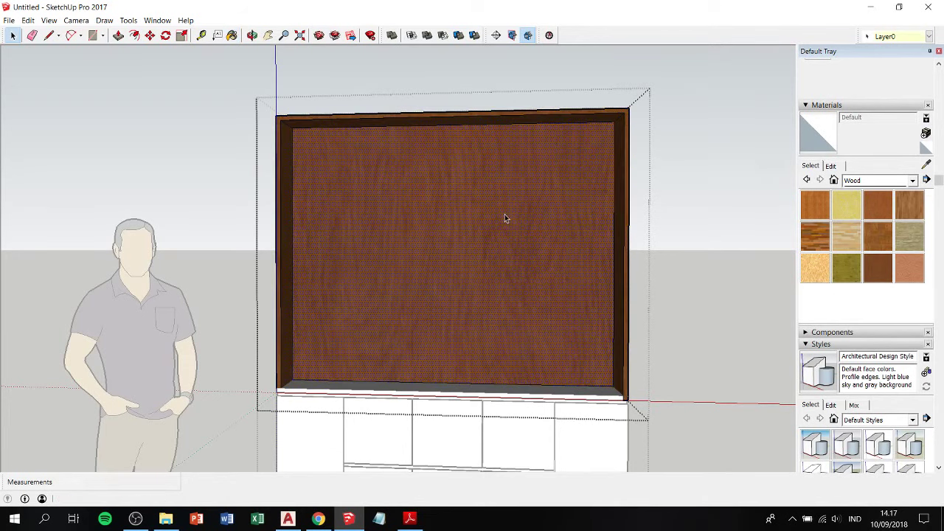
{"action": "key", "text": "b"}
{"action": "left_click", "coordinate": [509, 209]}
{"action": "key", "text": "space"}
{"action": "mouse_move", "coordinate": [597, 217]}
{"action": "middle_mouse_down"}
{"action": "mouse_move", "coordinate": [320, 262]}
{"action": "mouse_move", "coordinate": [460, 247]}
{"action": "mouse_move", "coordinate": [571, 63]}
{"action": "middle_mouse_up"}
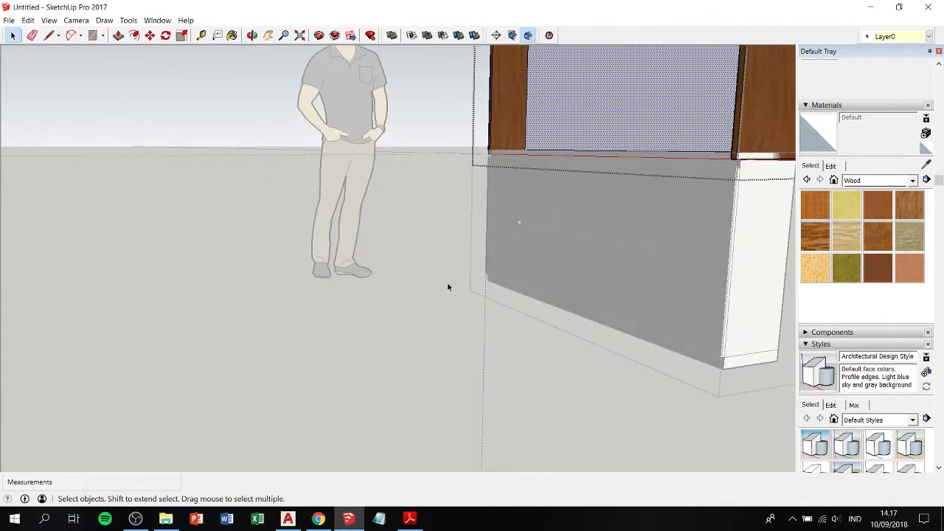
Hide the front panel and paint the lower drawer unit with sampled Wood Veneer 01.
{"action": "key", "text": "Delete"}
{"action": "left_click", "coordinate": [666, 217]}
{"action": "double_click", "coordinate": [667, 217]}
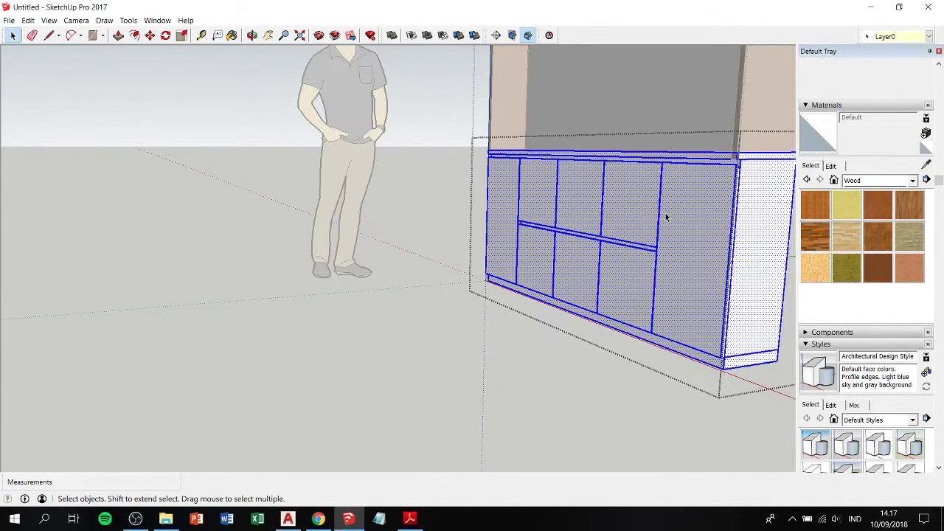
{"action": "key", "text": "b"}
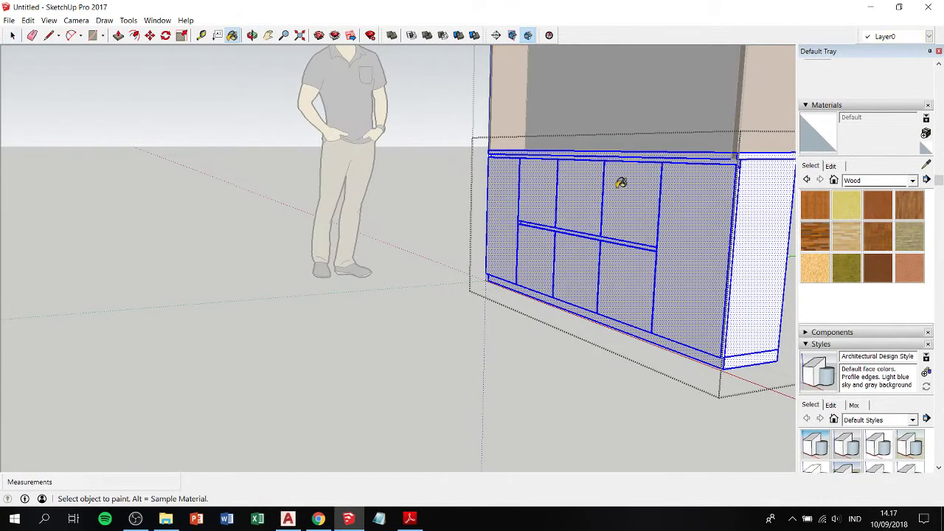
{"action": "key", "text": "alt"}
{"action": "left_click", "coordinate": [764, 93]}
{"action": "left_click", "coordinate": [696, 228]}
{"action": "key", "text": "space"}
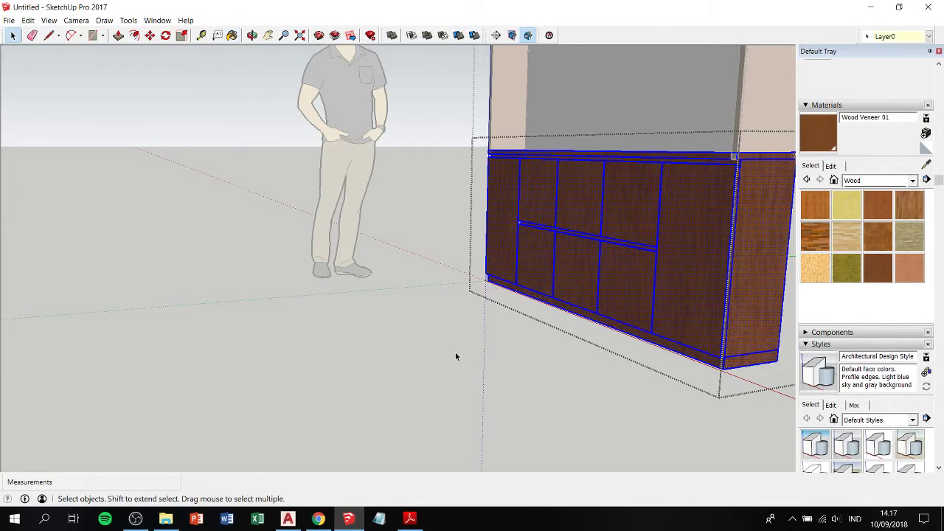
{"action": "left_click", "coordinate": [455, 352]}
{"action": "middle_click_drag", "start_coordinate": [577, 255], "coordinate": [748, 401]}
{"action": "middle_click_drag", "start_coordinate": [571, 241], "coordinate": [485, 289], "text": "shift"}
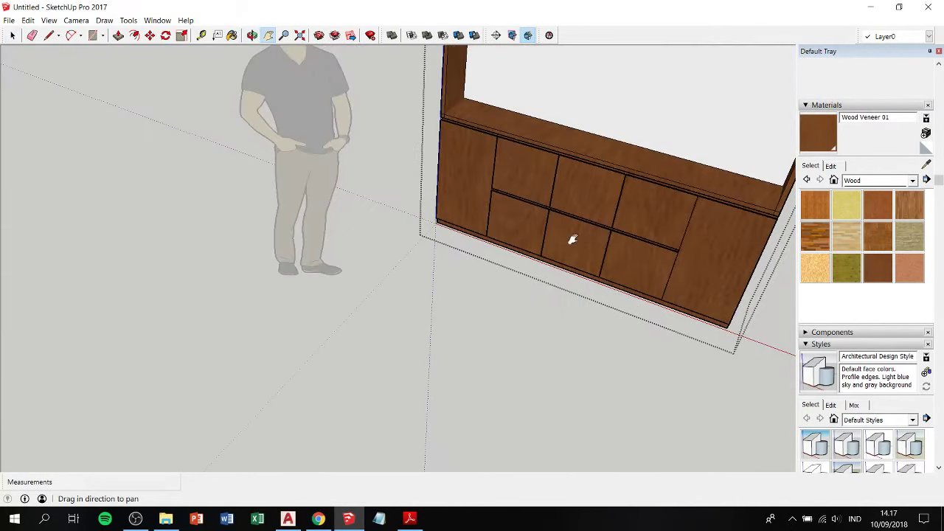
Check Section 2 and the title block in the RECEPTION CABINET PDF, then close Adobe Reader.
{"action": "left_click", "coordinate": [409, 519]}
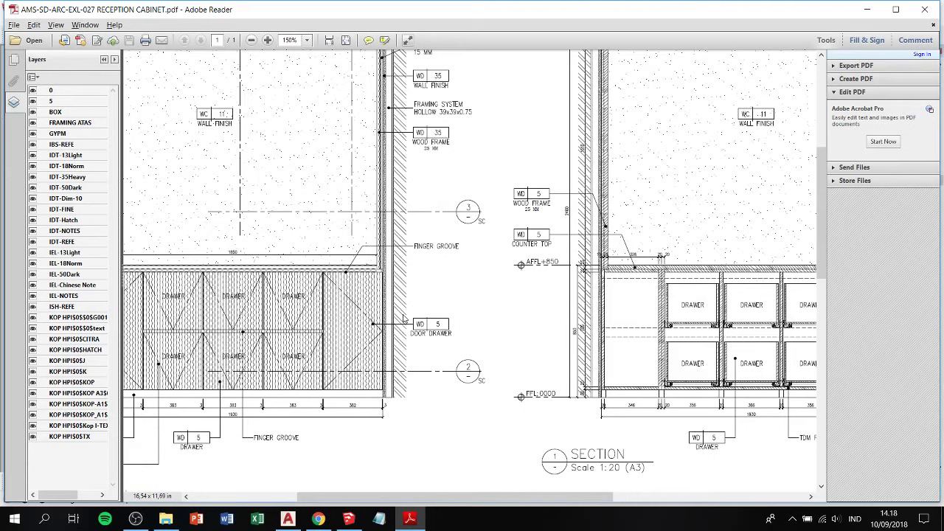
{"action": "left_click_drag", "start_coordinate": [294, 286], "coordinate": [273, 344]}
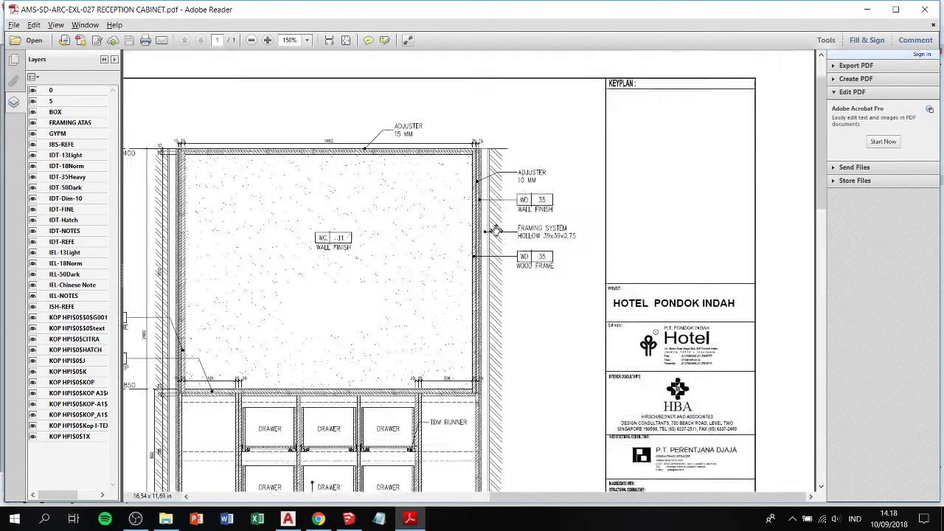
{"action": "scroll", "coordinate": [273, 343], "scroll_direction": "up", "scroll_amount": 5}
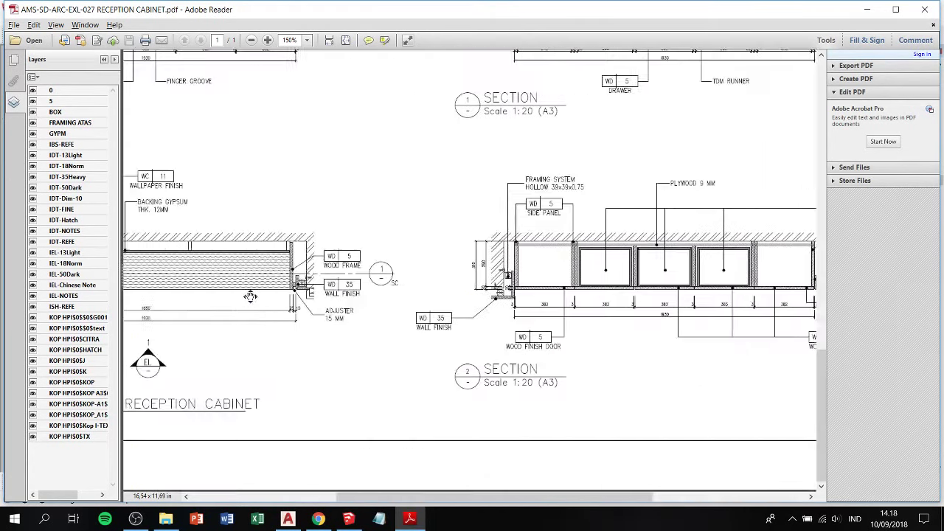
{"action": "scroll", "coordinate": [295, 295], "scroll_direction": "up", "scroll_amount": 5}
{"action": "scroll", "coordinate": [320, 238], "scroll_direction": "up", "scroll_amount": 5}
{"action": "scroll", "coordinate": [312, 259], "scroll_direction": "up", "scroll_amount": 3}
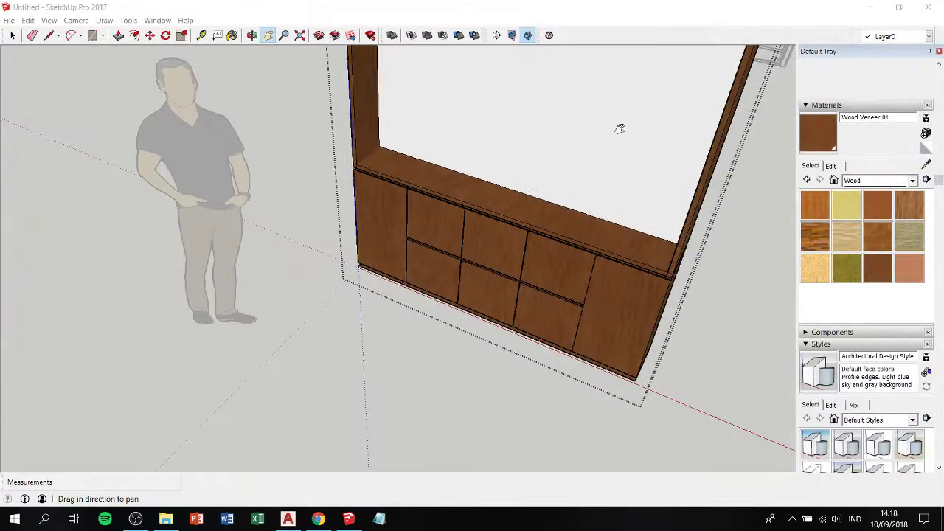
{"action": "left_click", "coordinate": [925, 9]}
Leave the cabinet's editing context and select the whole painted cabinet group.
{"action": "scroll", "coordinate": [362, 332], "scroll_direction": "up", "scroll_amount": 3}
{"action": "key", "text": "space"}
{"action": "left_click", "coordinate": [375, 310]}
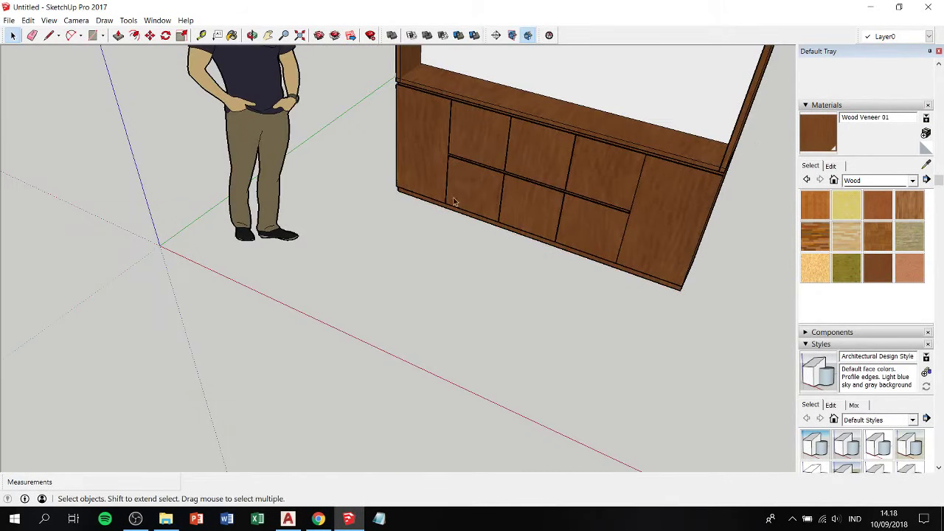
{"action": "scroll", "coordinate": [470, 167], "scroll_direction": "down", "scroll_amount": 4}
{"action": "left_click", "coordinate": [470, 166]}
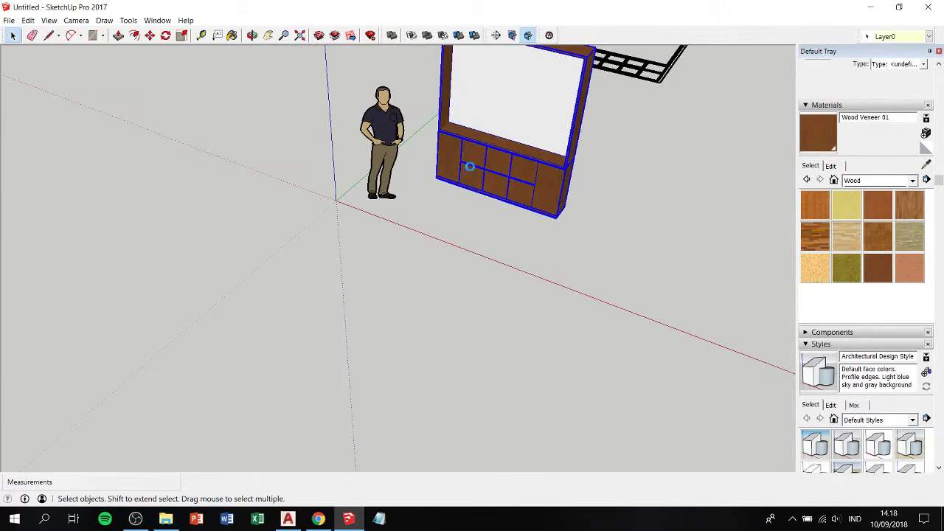
Open Executive club.skp from the recent models and bring the lounge wall niche into view.
{"action": "right_click", "coordinate": [348, 518]}
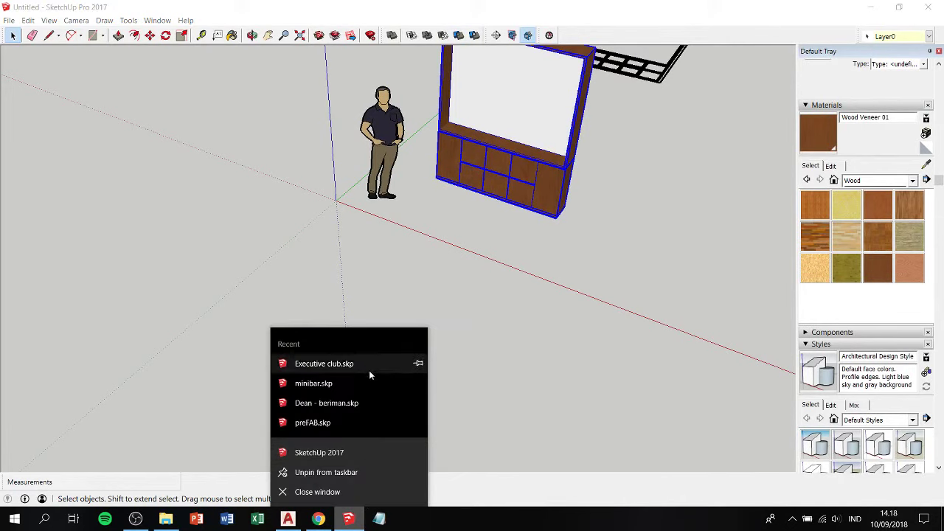
{"action": "left_click", "coordinate": [370, 374]}
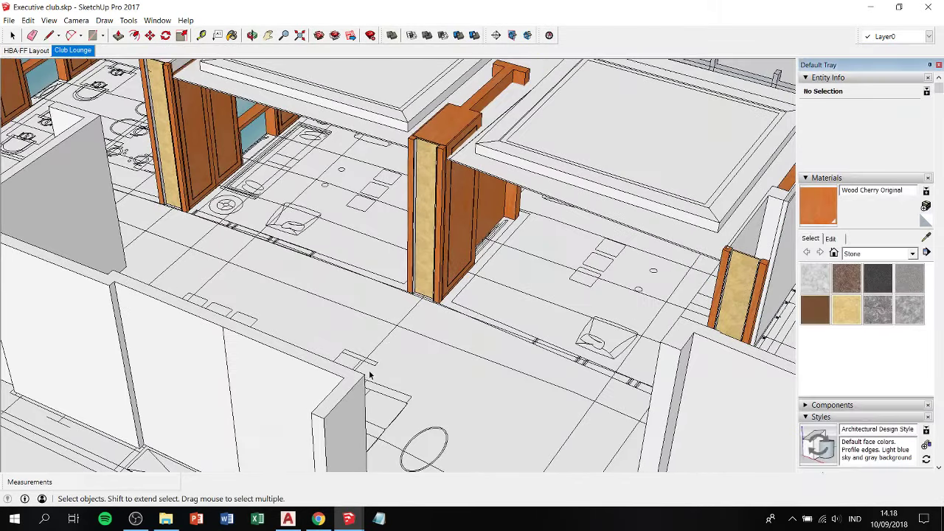
{"action": "key", "text": "h"}
{"action": "scroll", "coordinate": [411, 249], "scroll_direction": "up", "scroll_amount": 3}
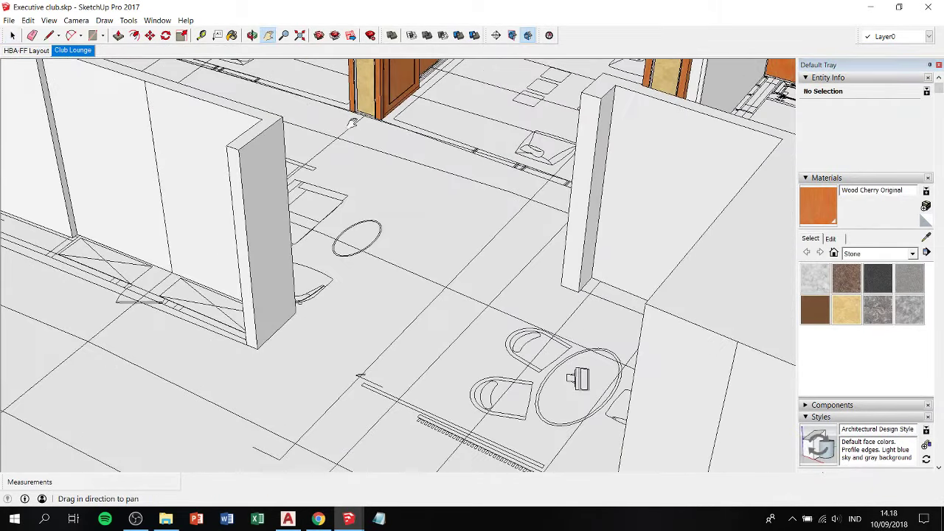
{"action": "mouse_move", "coordinate": [418, 272]}
{"action": "middle_mouse_down"}
{"action": "mouse_move", "coordinate": [520, 309]}
{"action": "mouse_move", "coordinate": [520, 296]}
{"action": "middle_mouse_up"}
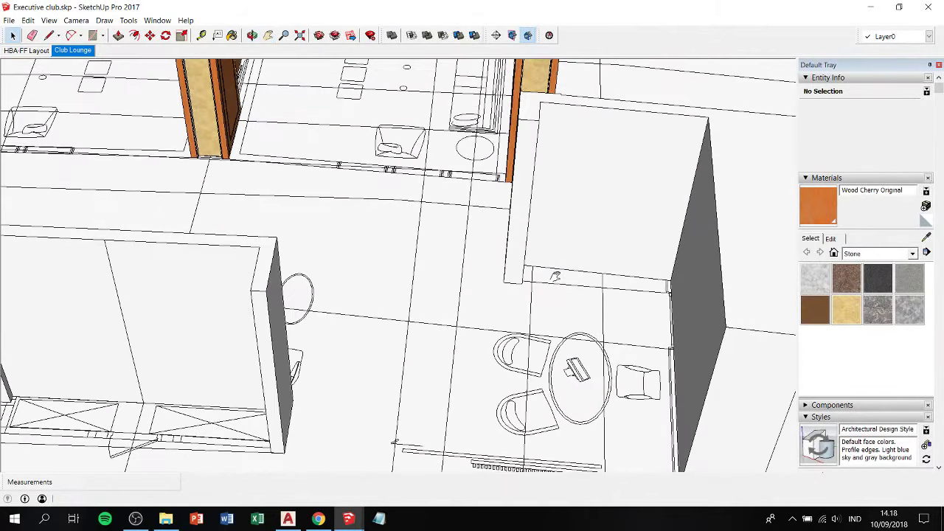
Paste the cabinet into the niche and shift it about 334 mm by its lower-left corner.
{"action": "key", "text": "ctrl+v"}
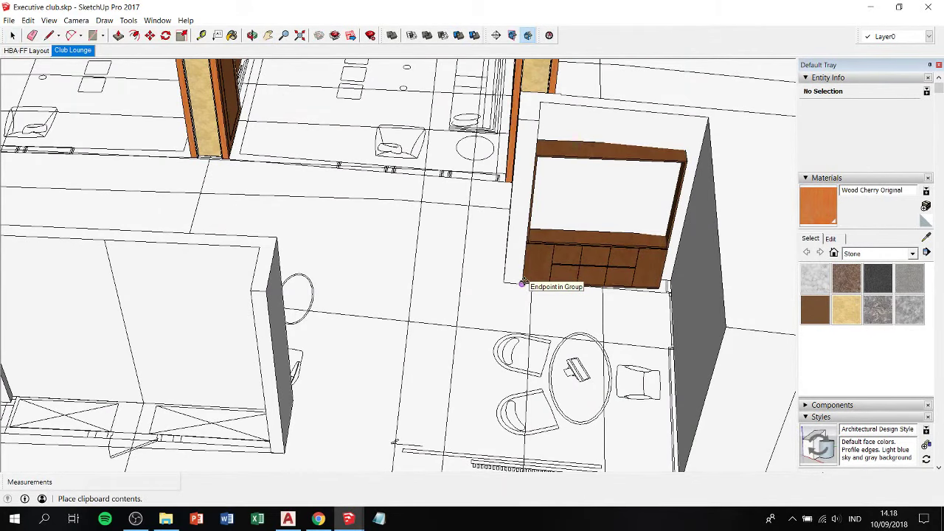
{"action": "left_click", "coordinate": [522, 284]}
{"action": "key", "text": "m"}
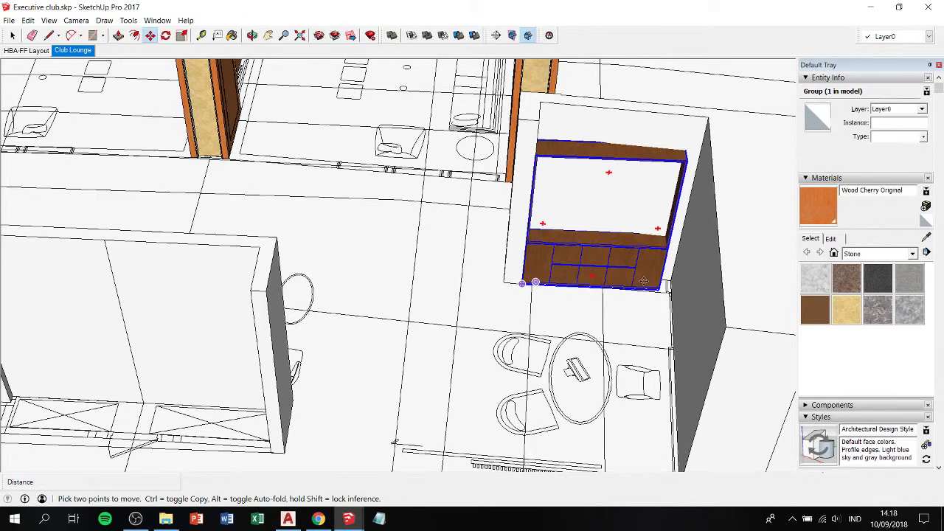
{"action": "scroll", "coordinate": [644, 281], "scroll_direction": "up", "scroll_amount": 2}
{"action": "scroll", "coordinate": [458, 283], "scroll_direction": "up", "scroll_amount": 1}
{"action": "scroll", "coordinate": [443, 280], "scroll_direction": "up", "scroll_amount": 1}
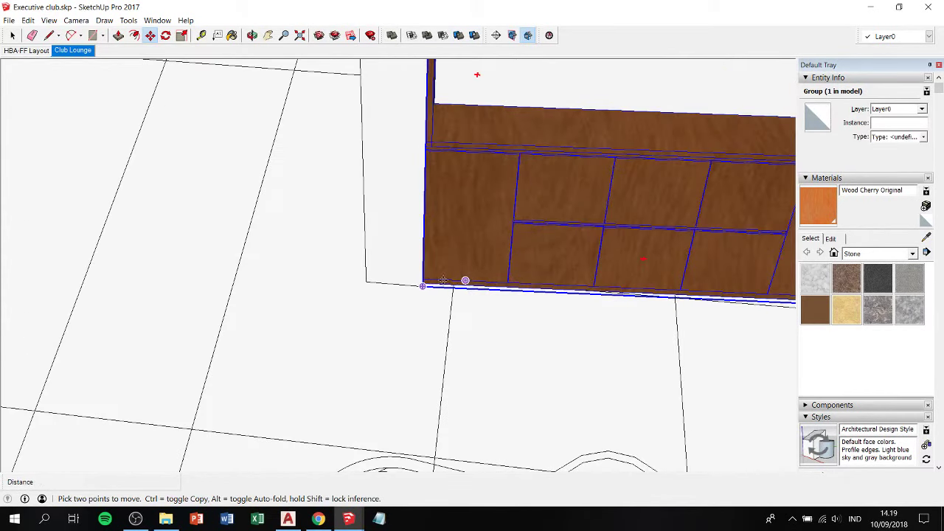
{"action": "left_click", "coordinate": [423, 286]}
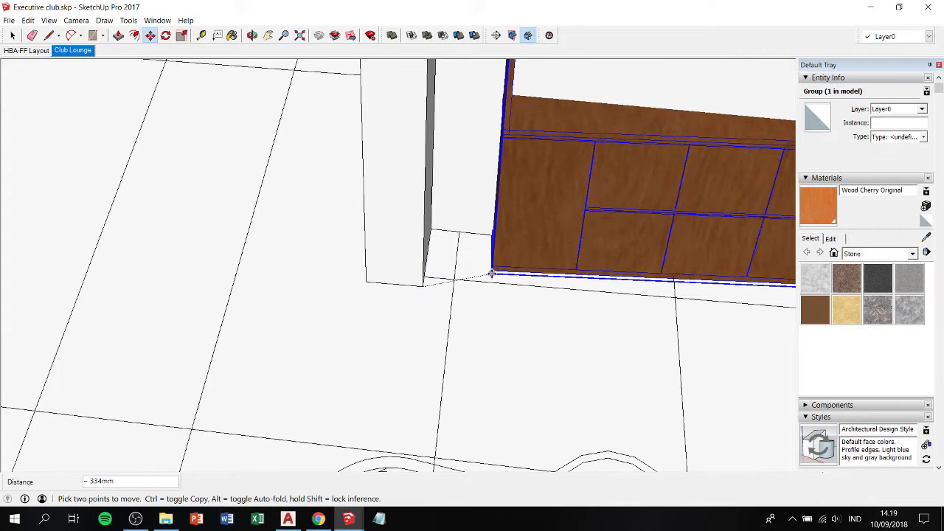
{"action": "left_click", "coordinate": [492, 274]}
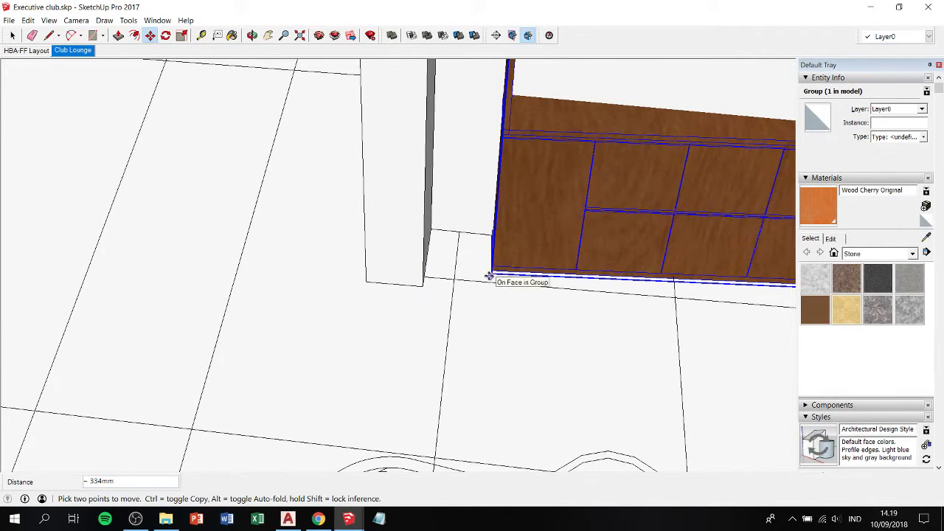
Snap the cabinet's lower-left corner onto the niche wall corner.
{"action": "scroll", "coordinate": [492, 274], "scroll_direction": "up", "scroll_amount": 1}
{"action": "scroll", "coordinate": [493, 272], "scroll_direction": "up", "scroll_amount": 1}
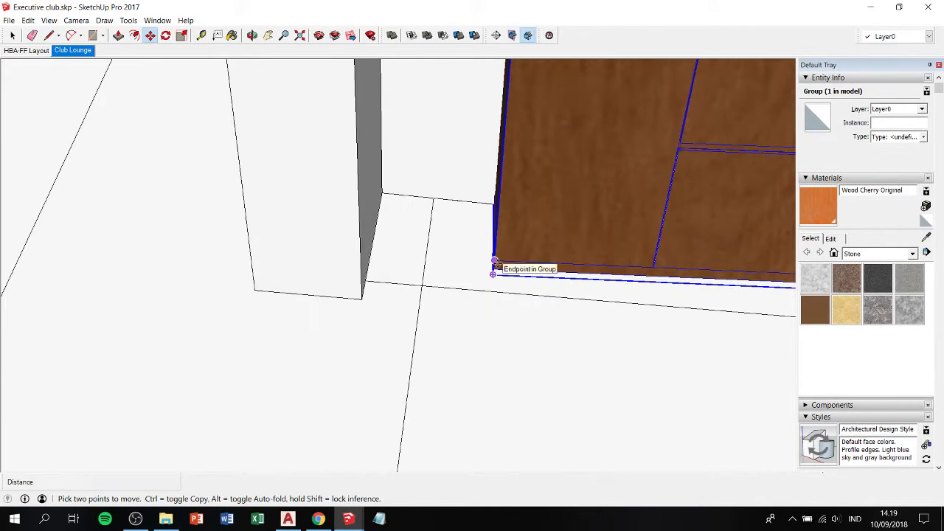
{"action": "left_click", "coordinate": [492, 273]}
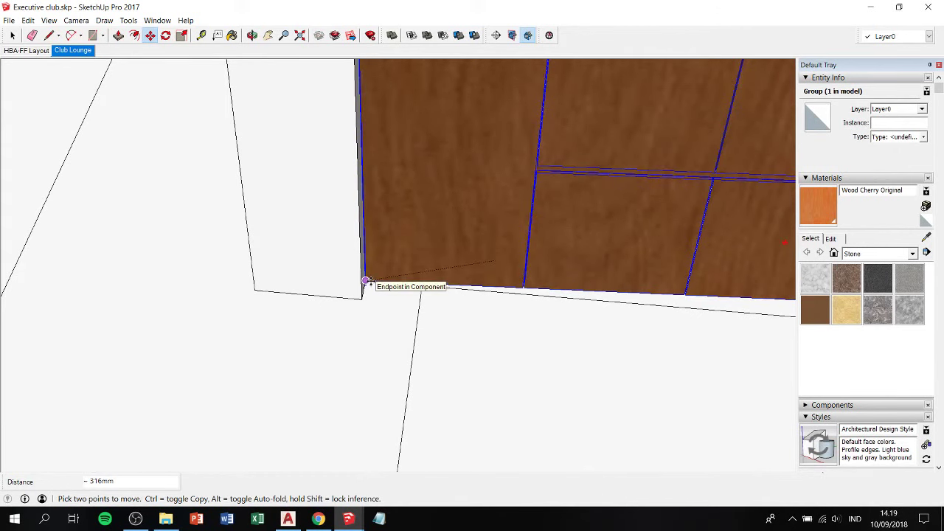
{"action": "left_click", "coordinate": [370, 281]}
{"action": "middle_click_drag", "start_coordinate": [388, 292], "coordinate": [413, 132]}
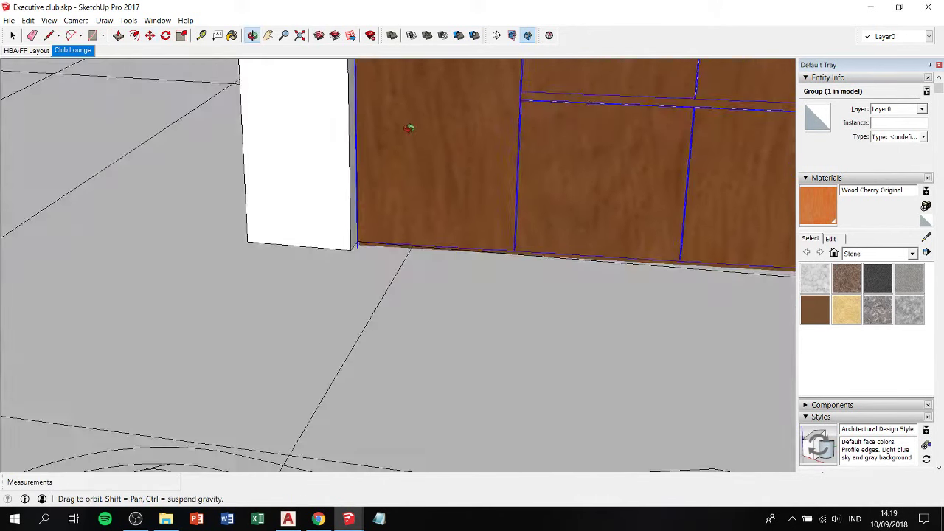
Rotate the cabinet about 3.1° around its bottom corner toward the niche wall.
{"action": "key", "text": "q"}
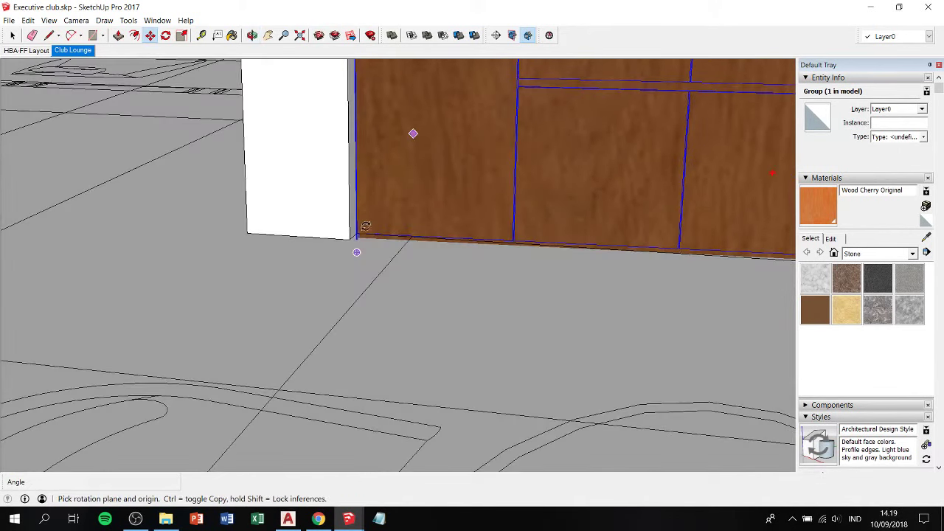
{"action": "middle_click_drag", "start_coordinate": [356, 234], "coordinate": [358, 432]}
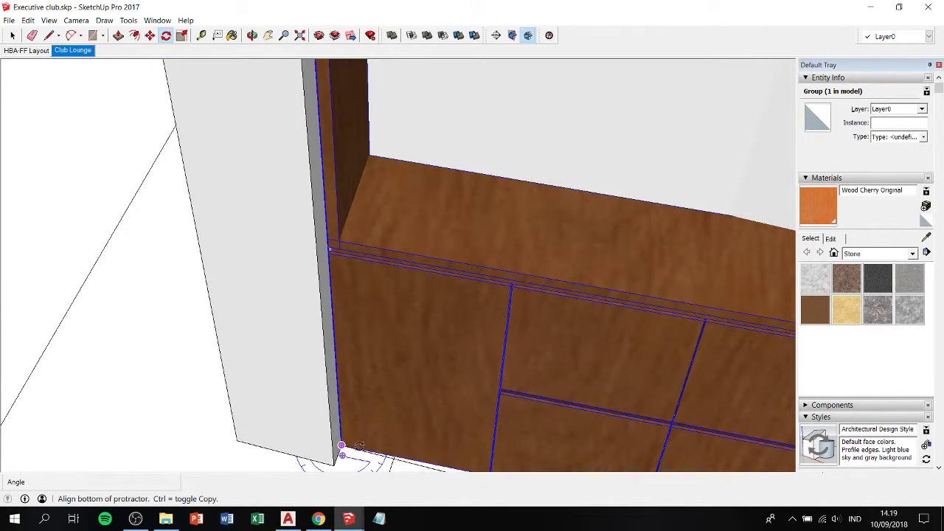
{"action": "middle_click_drag", "start_coordinate": [341, 448], "coordinate": [265, 222], "text": "shift"}
{"action": "scroll", "coordinate": [265, 223], "scroll_direction": "down", "scroll_amount": 2}
{"action": "scroll", "coordinate": [316, 244], "scroll_direction": "down", "scroll_amount": 1}
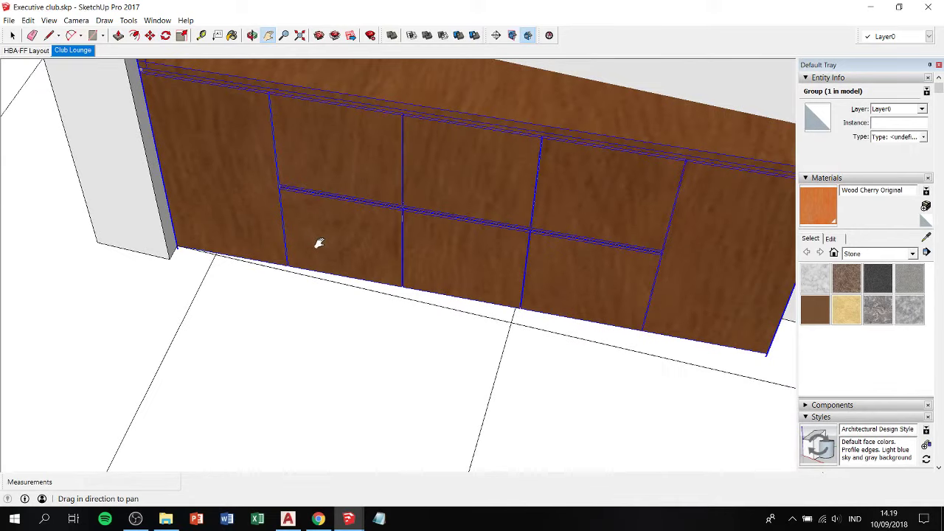
{"action": "scroll", "coordinate": [316, 244], "scroll_direction": "down", "scroll_amount": 1}
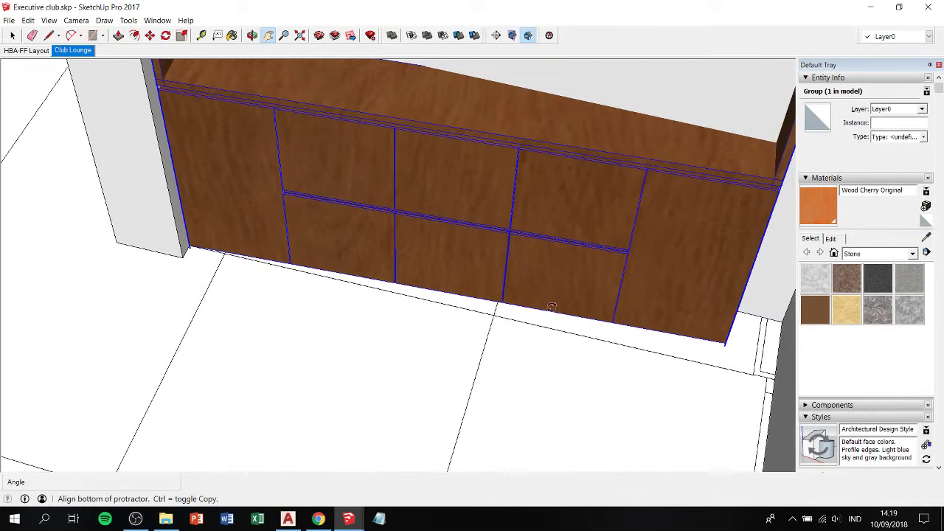
{"action": "left_click", "coordinate": [727, 352]}
{"action": "left_click", "coordinate": [735, 369]}
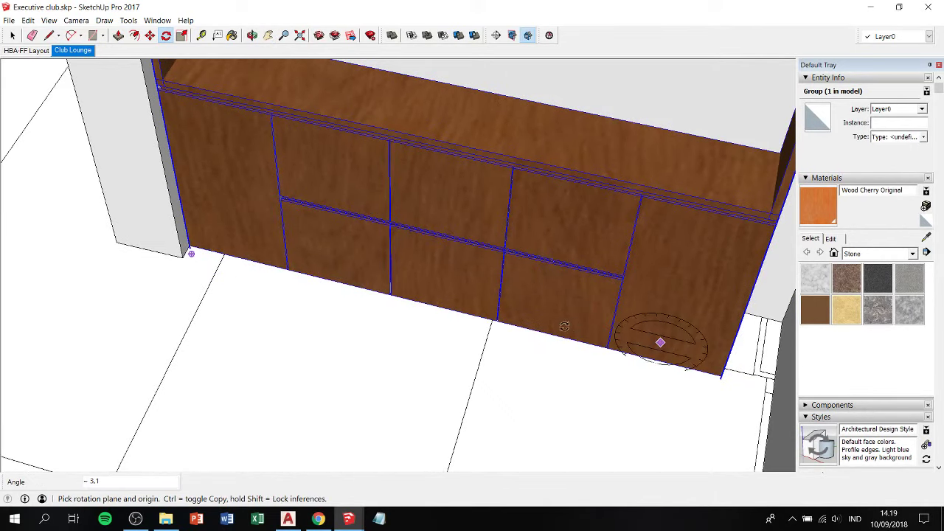
Rotate the cabinet about 1° around its front corner so its base sits square.
{"action": "left_click", "coordinate": [189, 251]}
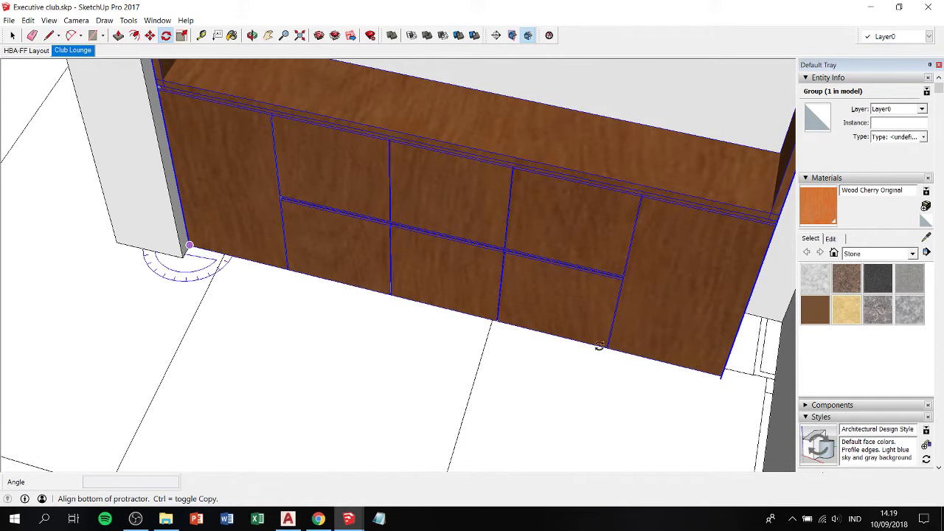
{"action": "left_click", "coordinate": [712, 373]}
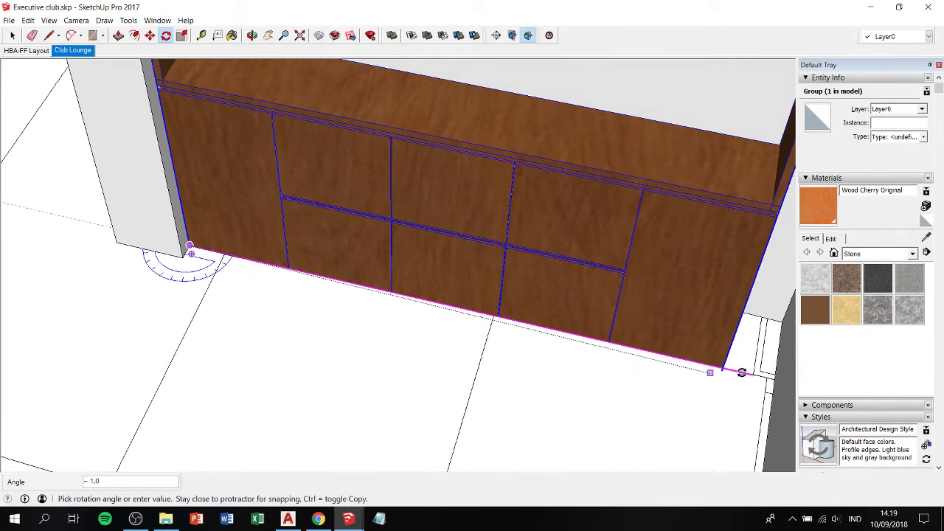
{"action": "left_click", "coordinate": [742, 373]}
{"action": "middle_click_drag", "start_coordinate": [742, 373], "coordinate": [611, 270]}
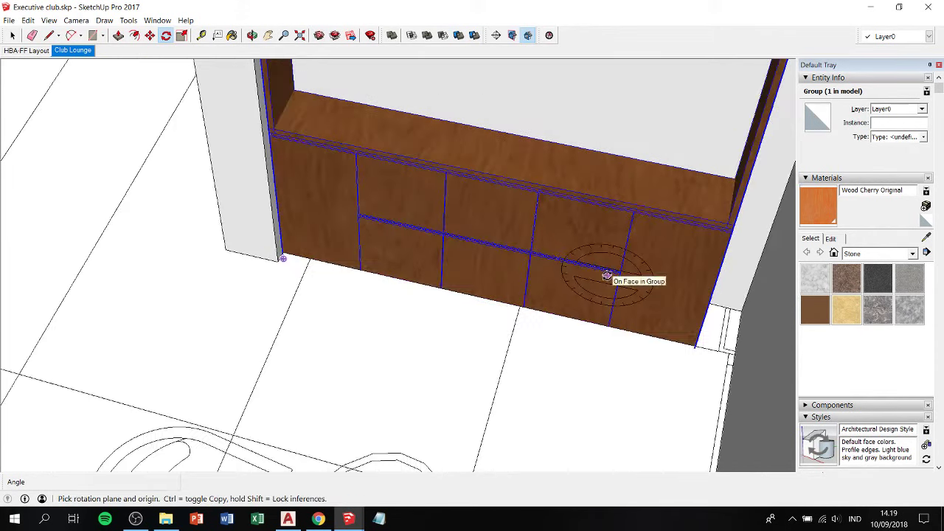
{"action": "scroll", "coordinate": [442, 237], "scroll_direction": "down", "scroll_amount": 1}
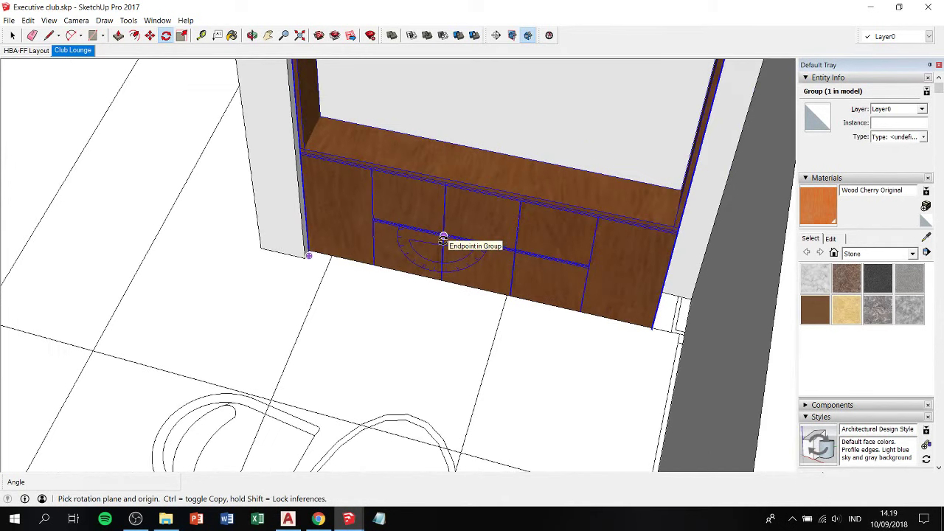
{"action": "scroll", "coordinate": [443, 237], "scroll_direction": "down", "scroll_amount": 1}
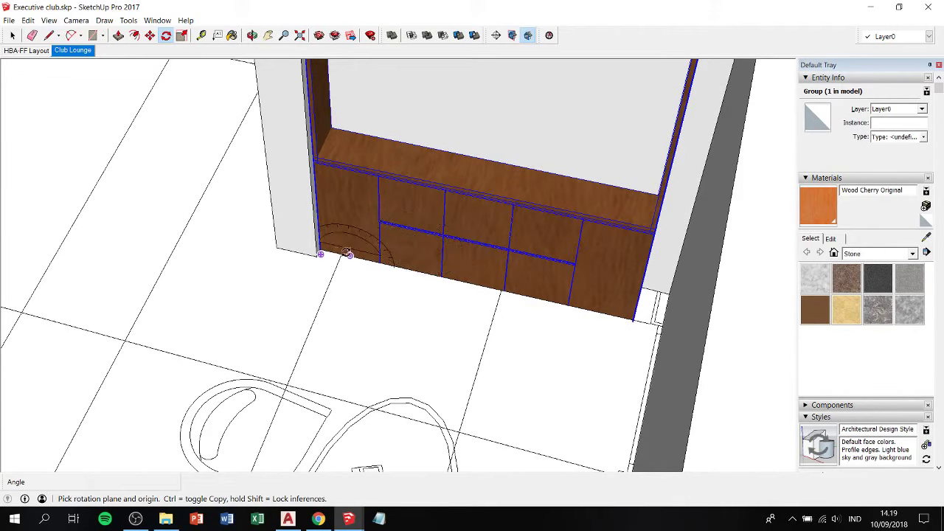
{"action": "key", "text": "m"}
{"action": "scroll", "coordinate": [317, 256], "scroll_direction": "up", "scroll_amount": 1}
{"action": "scroll", "coordinate": [318, 256], "scroll_direction": "up", "scroll_amount": 1}
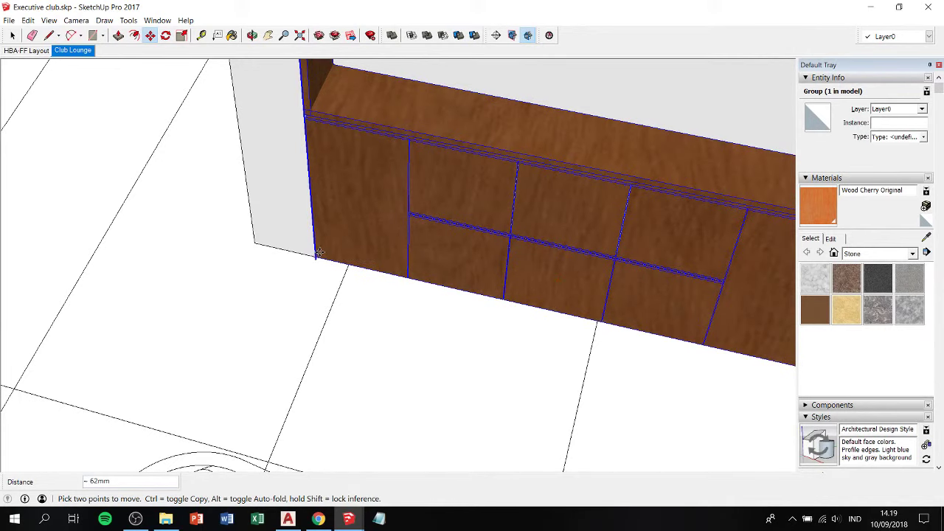
From a view below, move the cabinet about 615 mm by its top-left corner into the niche corner.
{"action": "scroll", "coordinate": [319, 249], "scroll_direction": "down", "scroll_amount": 1}
{"action": "scroll", "coordinate": [319, 252], "scroll_direction": "down", "scroll_amount": 1}
{"action": "mouse_move", "coordinate": [318, 252]}
{"action": "middle_mouse_down"}
{"action": "mouse_move", "coordinate": [566, 205]}
{"action": "mouse_move", "coordinate": [409, 321]}
{"action": "mouse_move", "coordinate": [358, 375]}
{"action": "middle_mouse_up"}
{"action": "mouse_move", "coordinate": [346, 288]}
{"action": "middle_mouse_down"}
{"action": "mouse_move", "coordinate": [449, 249]}
{"action": "mouse_move", "coordinate": [280, 263]}
{"action": "mouse_move", "coordinate": [307, 254]}
{"action": "mouse_move", "coordinate": [491, 306]}
{"action": "middle_mouse_up"}
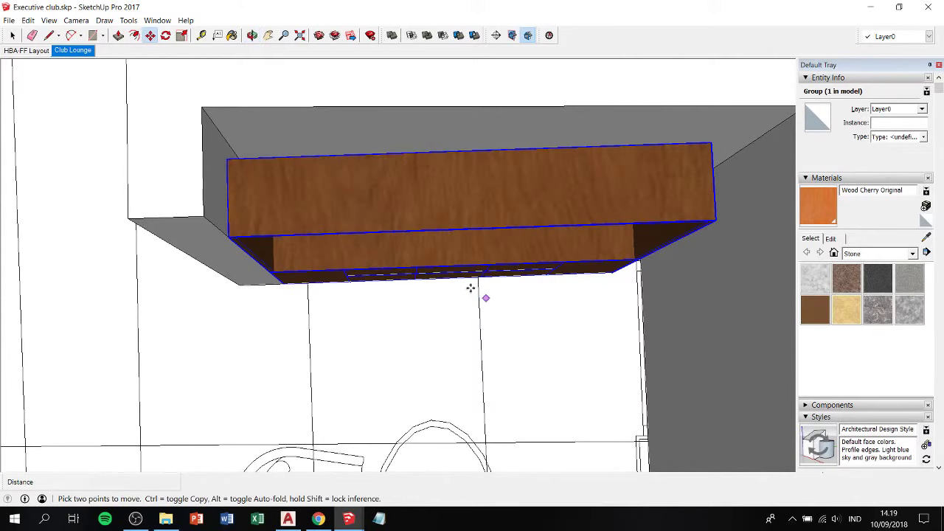
{"action": "left_click", "coordinate": [226, 159]}
{"action": "left_click", "coordinate": [202, 108]}
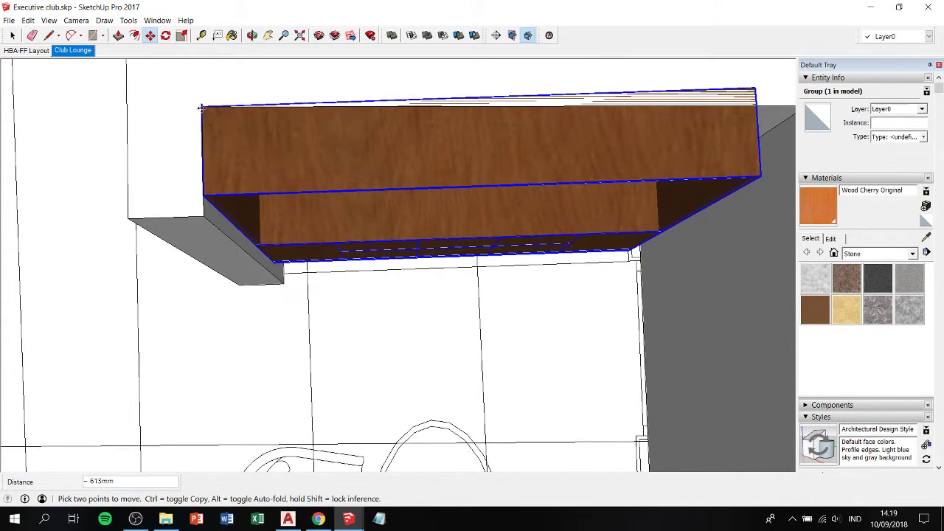
Rotate the cabinet -1.9° about its top-left corner so its top edge runs square.
{"action": "key", "text": "q"}
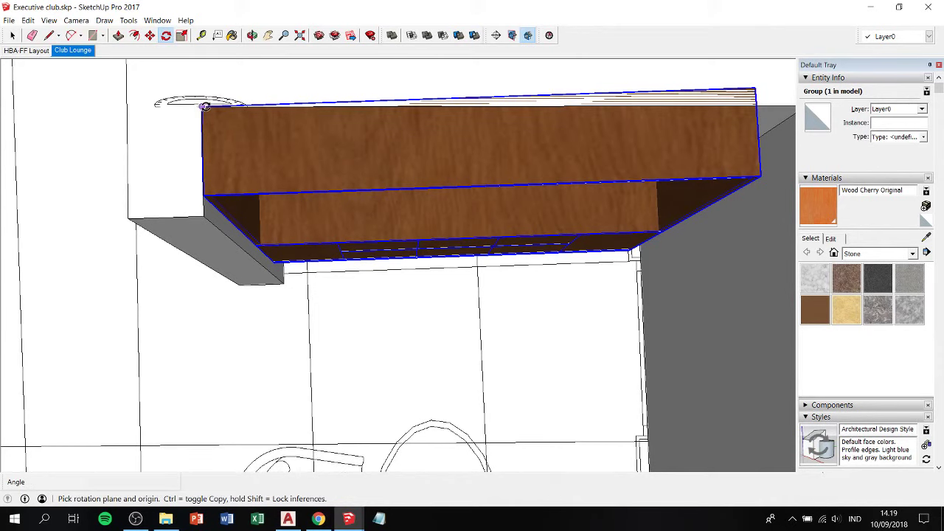
{"action": "left_click", "coordinate": [202, 108]}
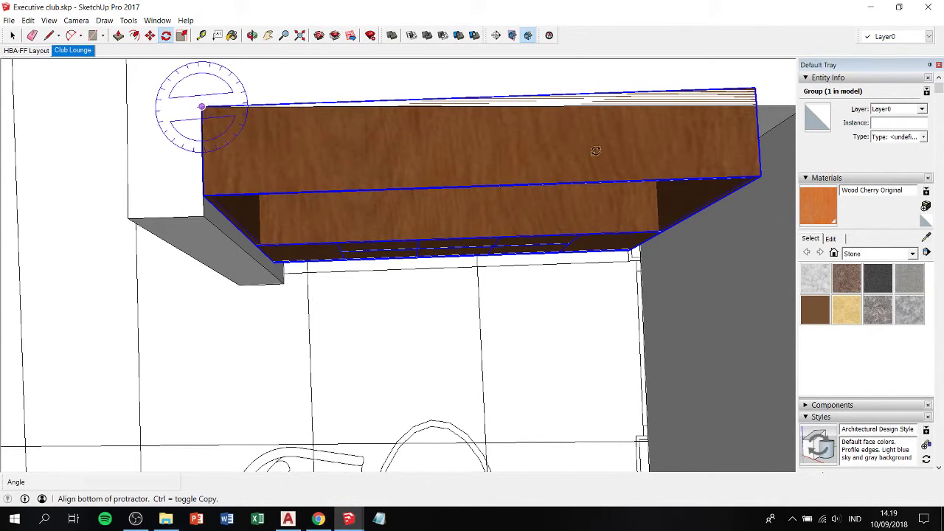
{"action": "left_click", "coordinate": [754, 87]}
{"action": "left_click", "coordinate": [760, 106]}
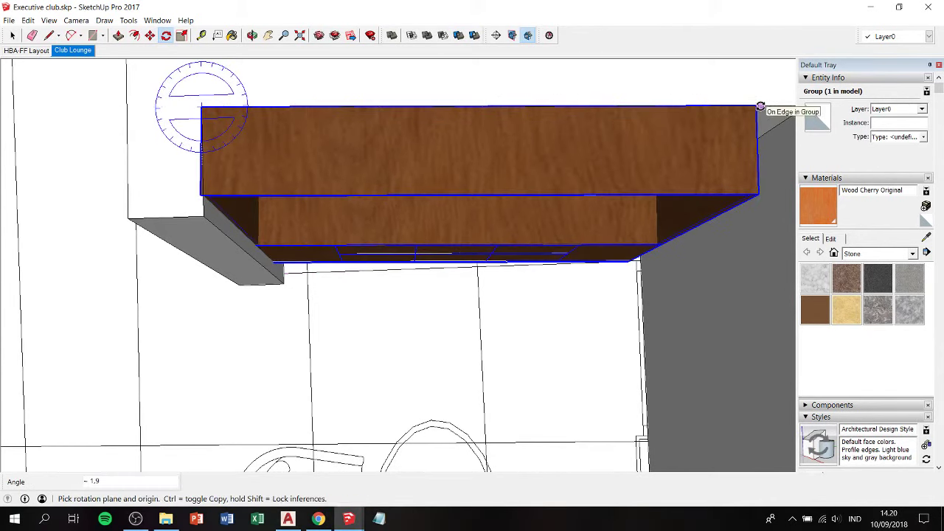
{"action": "mouse_move", "coordinate": [443, 219]}
{"action": "middle_mouse_down"}
{"action": "mouse_move", "coordinate": [335, 283]}
{"action": "mouse_move", "coordinate": [322, 185]}
{"action": "middle_mouse_up"}
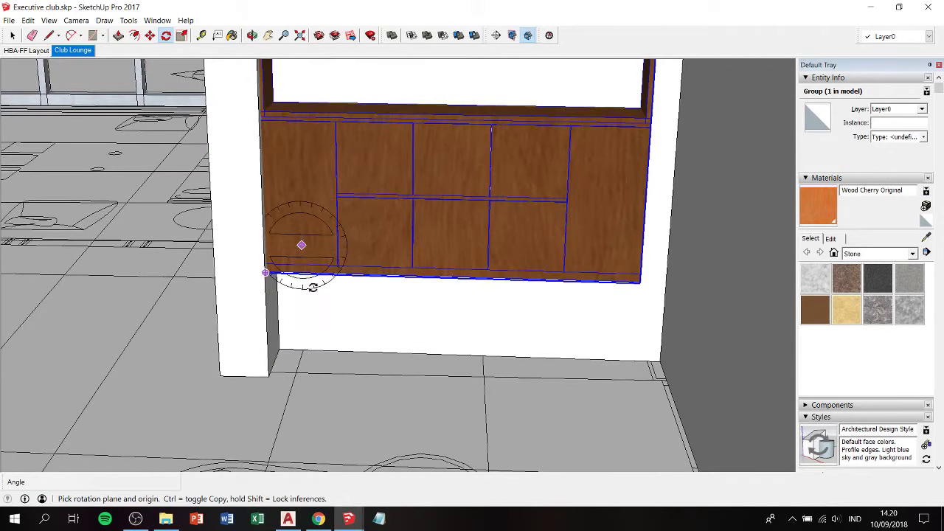
Move the cabinet down by its bottom corner so it sits on the floor.
{"action": "key", "text": "m"}
{"action": "left_click", "coordinate": [346, 326]}
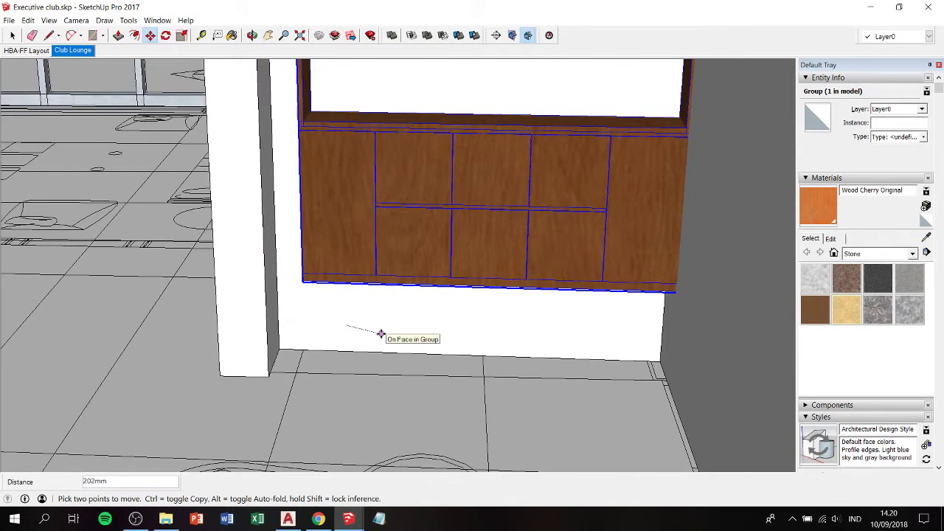
{"action": "key", "text": "Escape"}
{"action": "key", "text": "space"}
{"action": "key", "text": "m"}
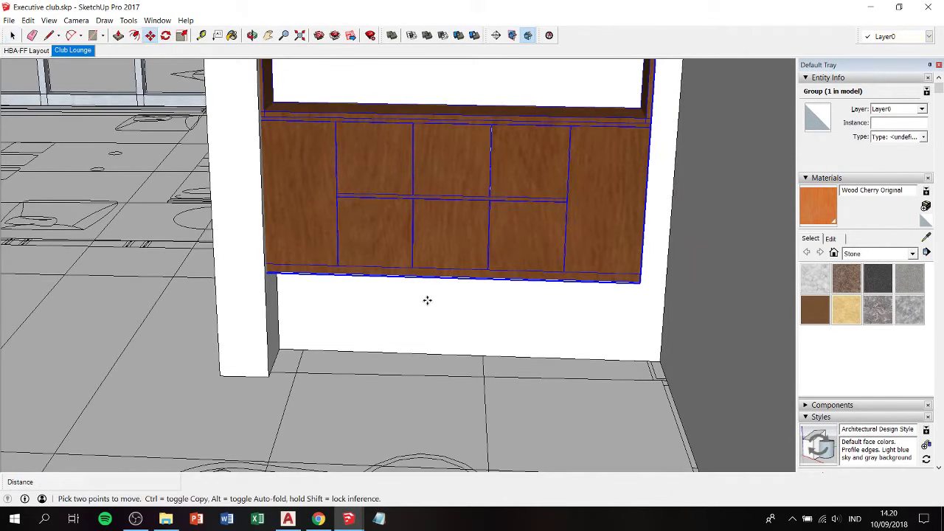
{"action": "left_click", "coordinate": [668, 245]}
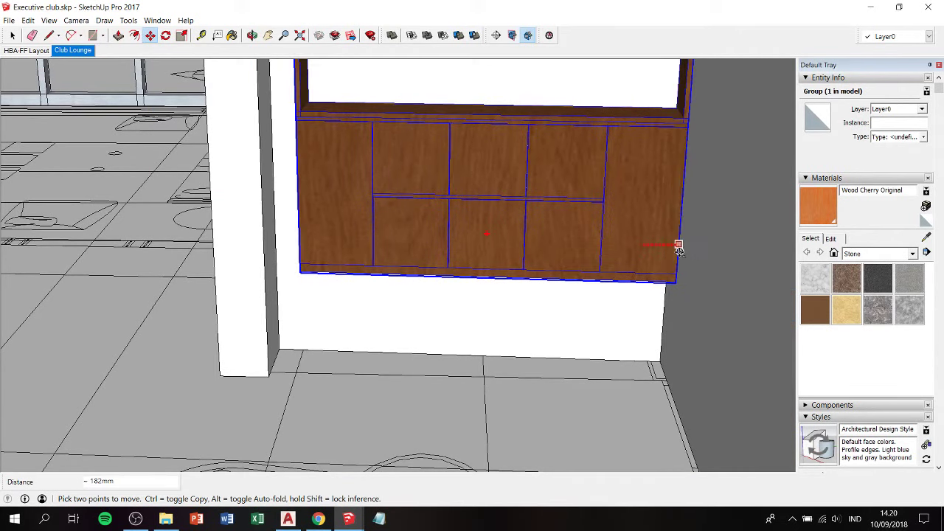
{"action": "left_click", "coordinate": [679, 250]}
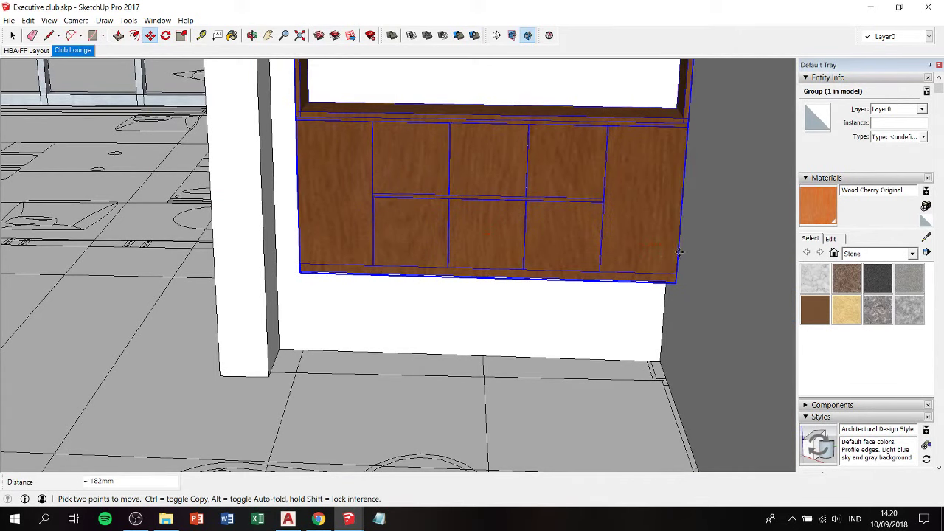
{"action": "left_click", "coordinate": [302, 275]}
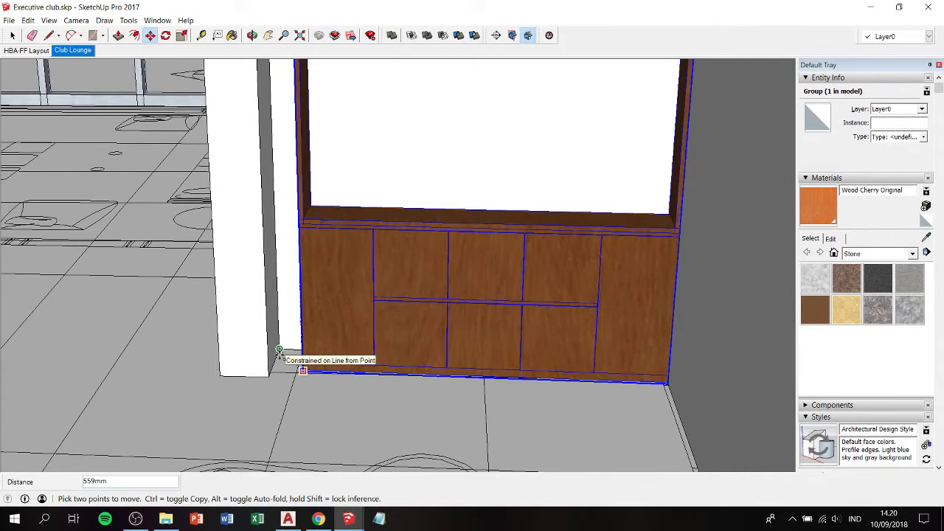
{"action": "left_click", "coordinate": [302, 370]}
Move the cabinet against the niche's side wall and check the fit.
{"action": "middle_click_drag", "start_coordinate": [377, 326], "coordinate": [389, 251]}
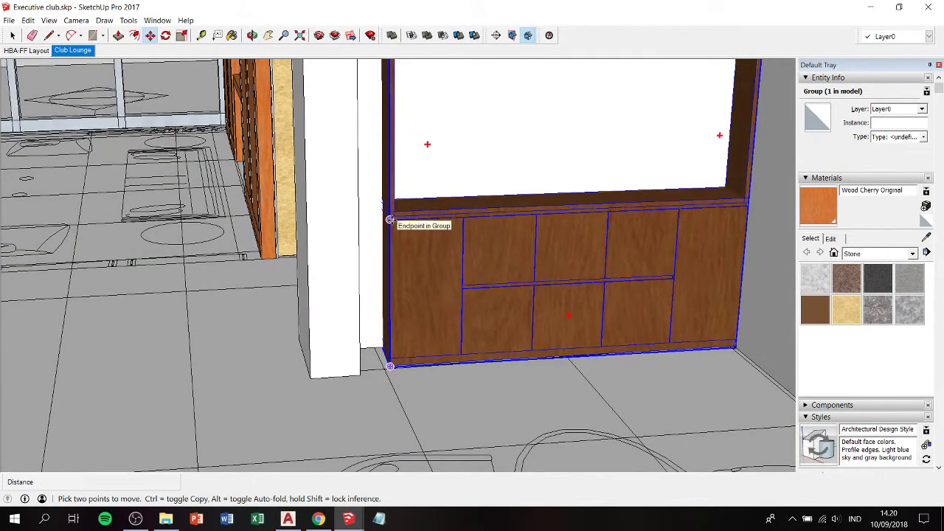
{"action": "mouse_move", "coordinate": [441, 246]}
{"action": "middle_mouse_down"}
{"action": "mouse_move", "coordinate": [313, 440]}
{"action": "mouse_move", "coordinate": [326, 449]}
{"action": "middle_mouse_up"}
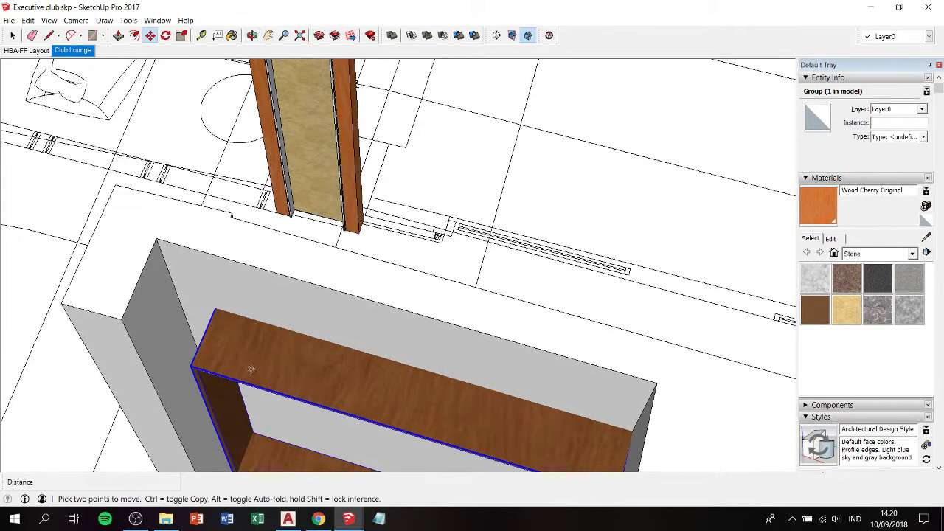
{"action": "left_click", "coordinate": [194, 363]}
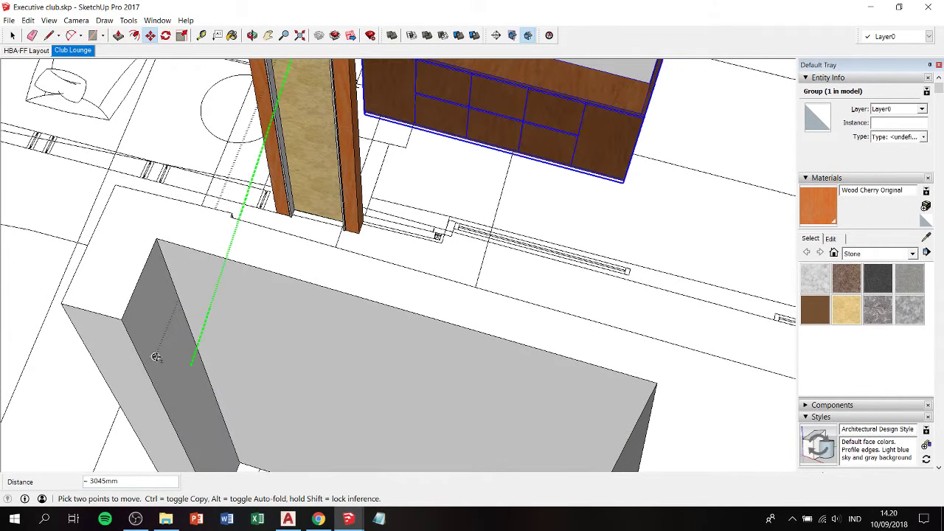
{"action": "left_click", "coordinate": [154, 357]}
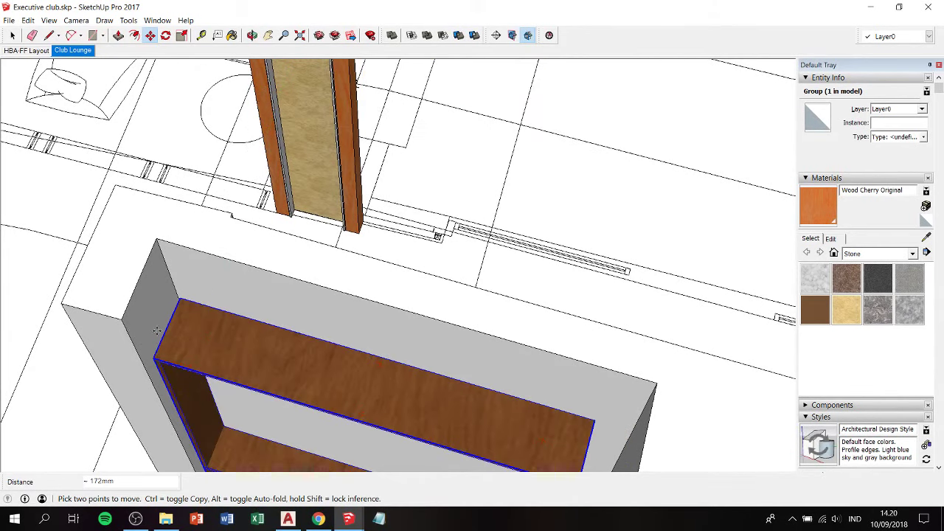
{"action": "middle_click_drag", "start_coordinate": [222, 331], "coordinate": [337, 288]}
{"action": "middle_click_drag", "start_coordinate": [267, 351], "coordinate": [297, 262]}
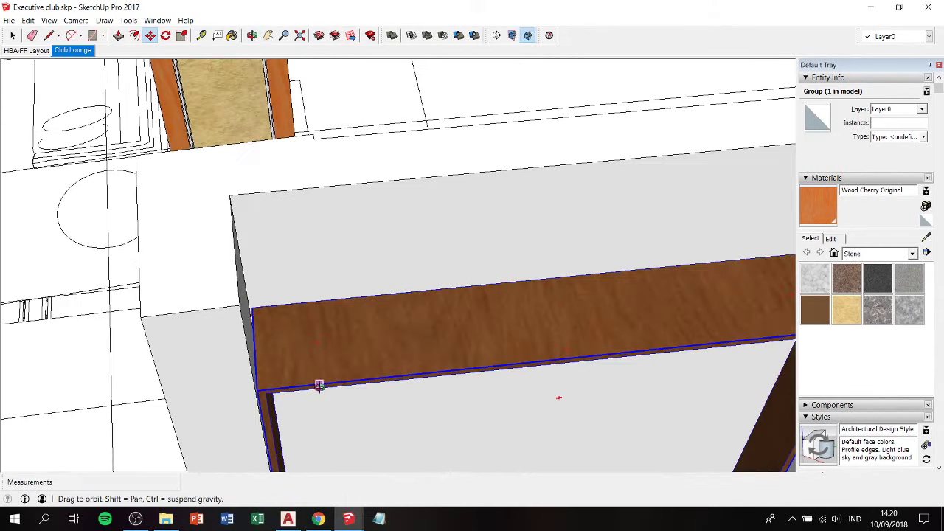
{"action": "scroll", "coordinate": [296, 262], "scroll_direction": "down", "scroll_amount": 2}
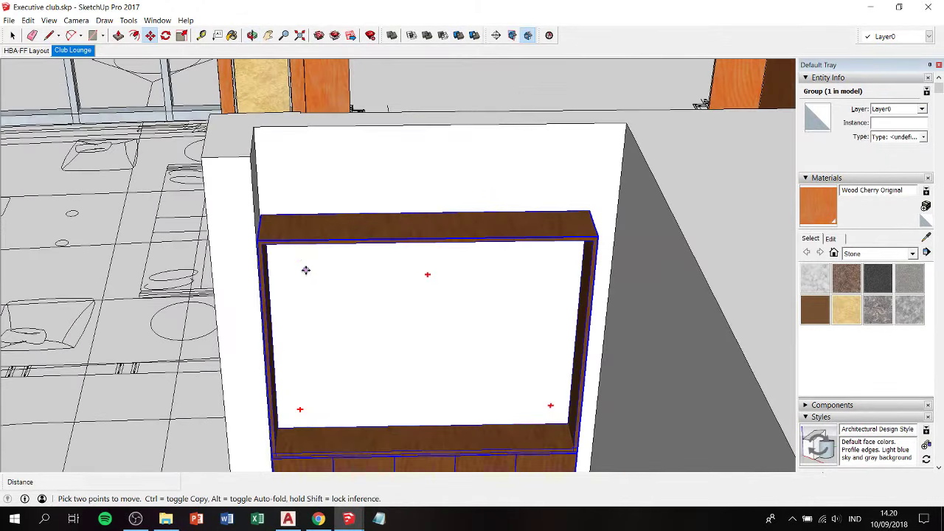
{"action": "mouse_move", "coordinate": [310, 287]}
{"action": "middle_mouse_down", "text": "shift"}
{"action": "mouse_move", "coordinate": [368, 243]}
{"action": "mouse_move", "coordinate": [312, 252]}
{"action": "middle_mouse_up", "text": "shift"}
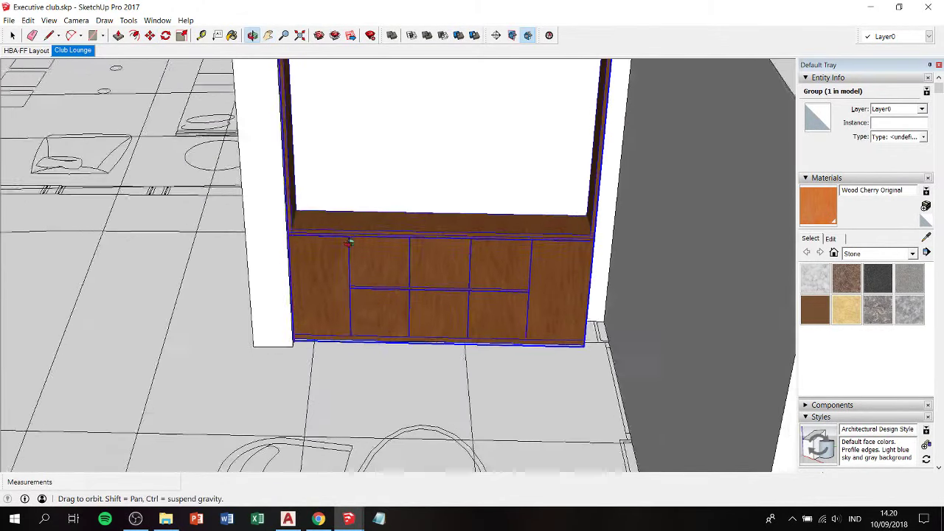
Select the cabinet and inspect the surrounding niche wall group from above.
{"action": "key", "text": "space"}
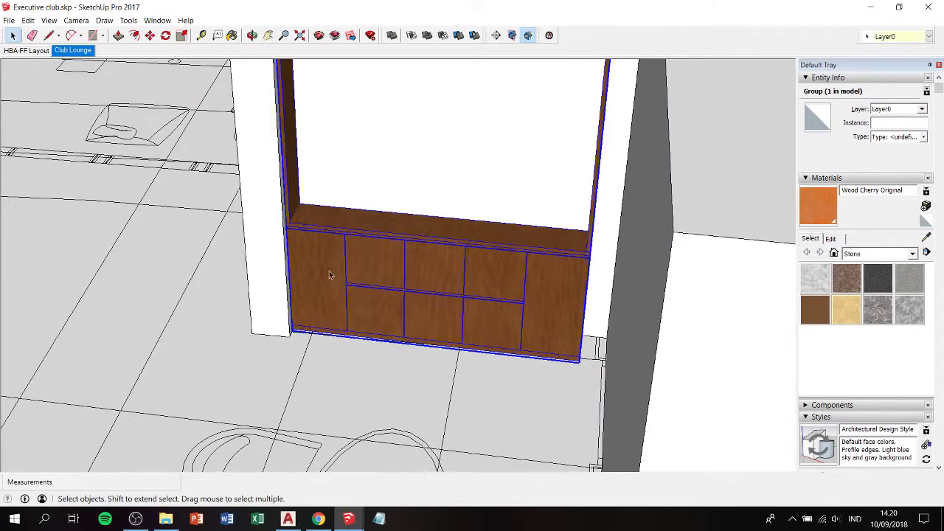
{"action": "mouse_move", "coordinate": [383, 384]}
{"action": "middle_mouse_down"}
{"action": "mouse_move", "coordinate": [531, 290]}
{"action": "mouse_move", "coordinate": [422, 385]}
{"action": "middle_mouse_up"}
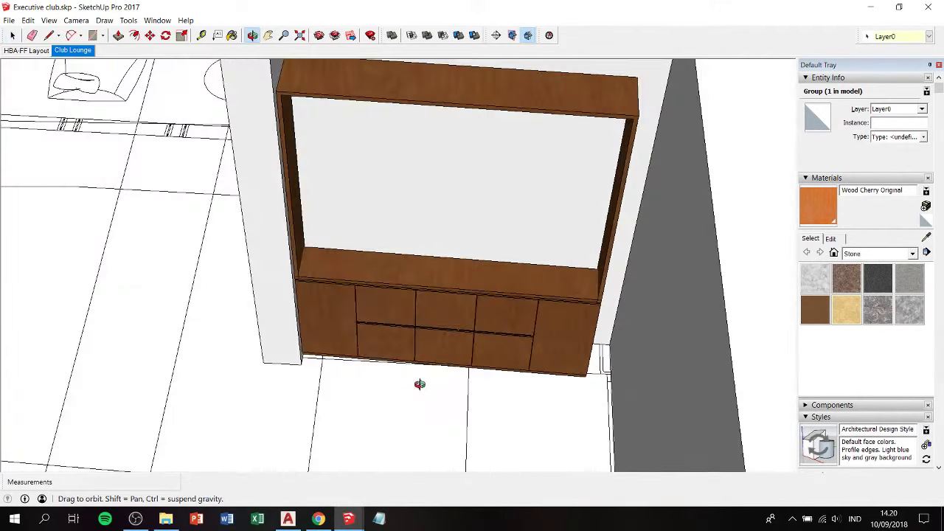
{"action": "scroll", "coordinate": [423, 384], "scroll_direction": "down", "scroll_amount": 2}
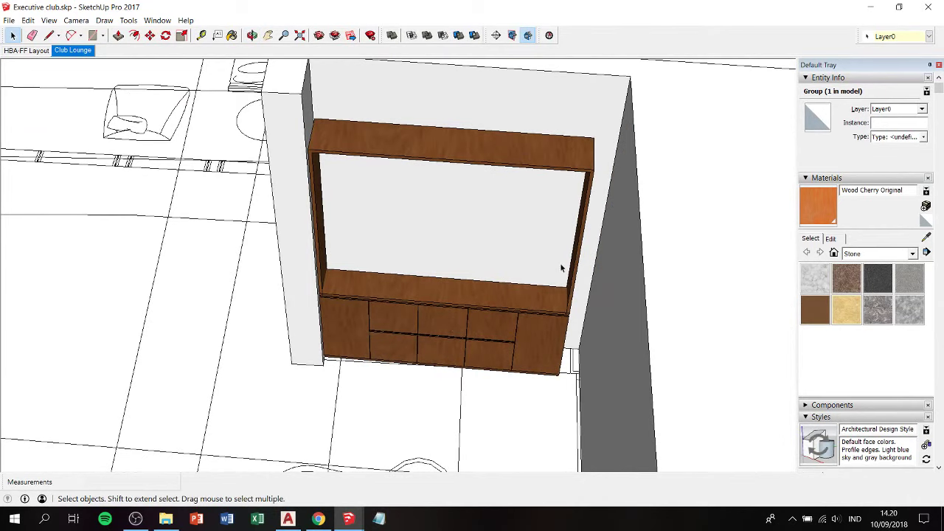
{"action": "middle_click_drag", "start_coordinate": [568, 267], "coordinate": [592, 414]}
{"action": "scroll", "coordinate": [343, 293], "scroll_direction": "up", "scroll_amount": 2}
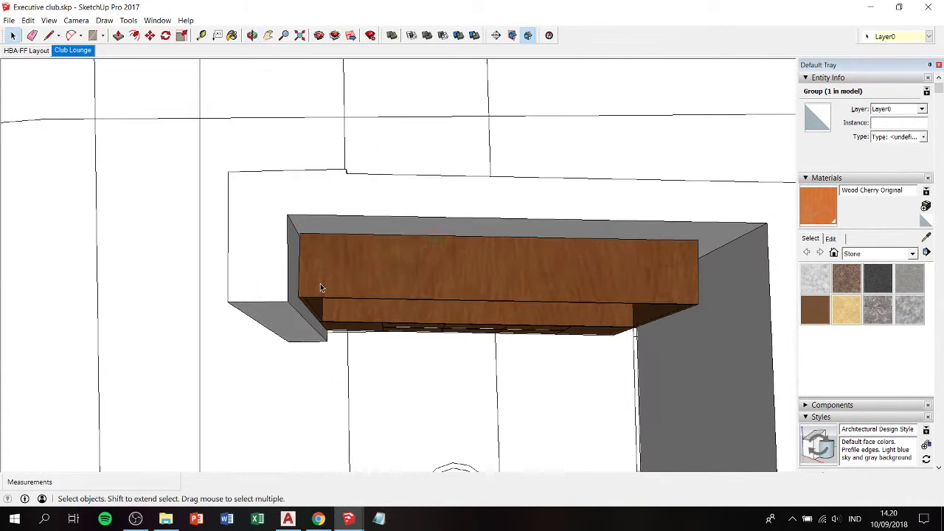
{"action": "left_click", "coordinate": [320, 284]}
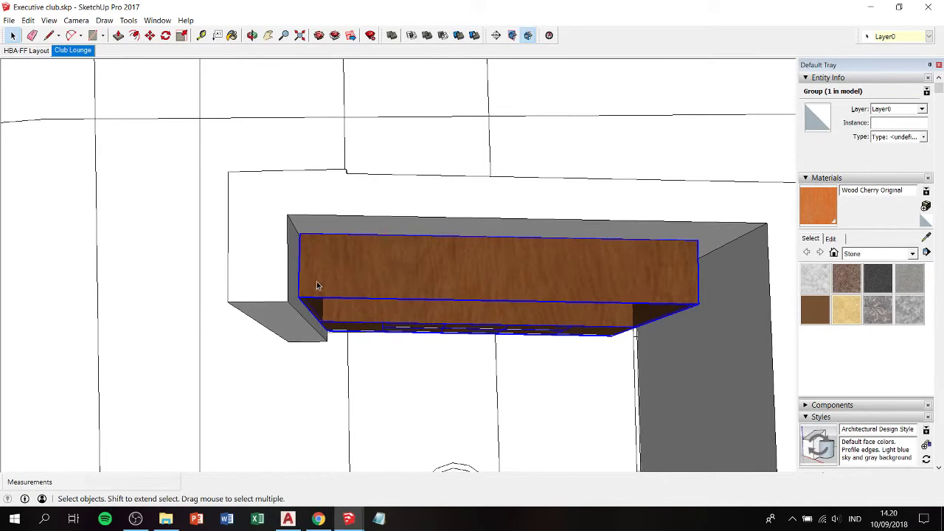
{"action": "left_click", "coordinate": [292, 284]}
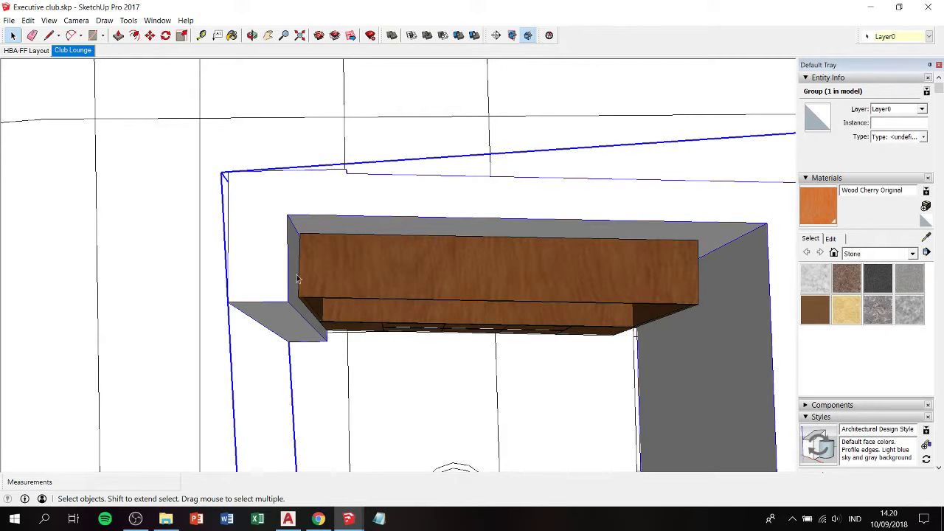
{"action": "double_click", "coordinate": [703, 330]}
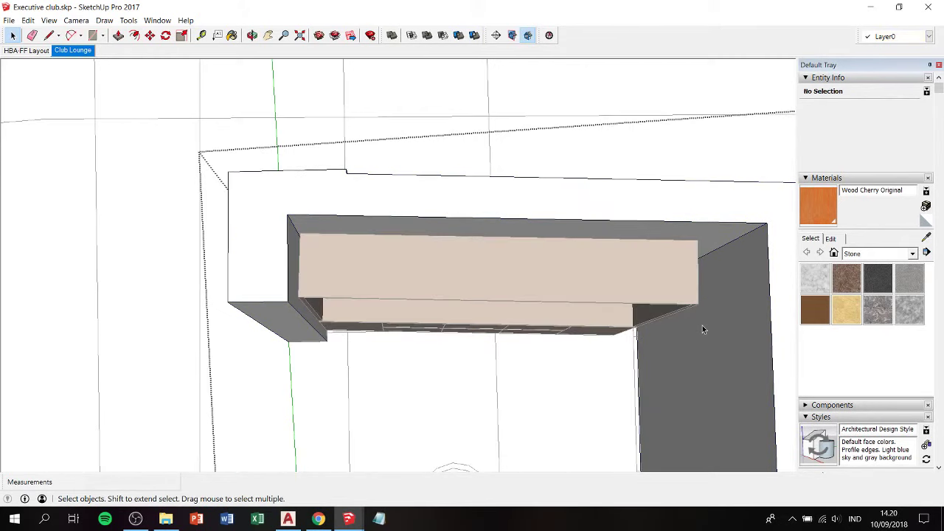
{"action": "scroll", "coordinate": [703, 330], "scroll_direction": "down", "scroll_amount": 2}
{"action": "middle_click_drag", "start_coordinate": [434, 352], "coordinate": [430, 216]}
{"action": "key", "text": "space"}
{"action": "key", "text": "Escape"}
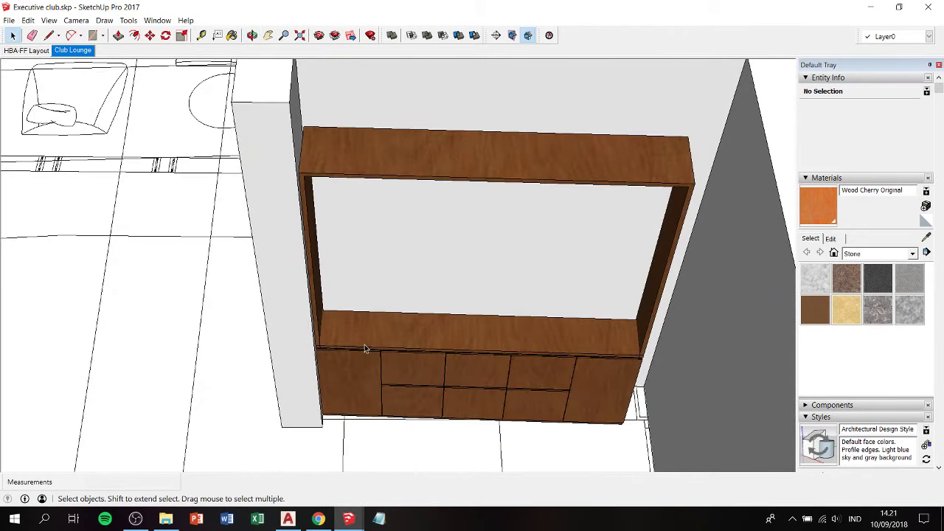
Nudge the selected cabinet a short distance by its corner to its final spot in the niche.
{"action": "left_click", "coordinate": [365, 345]}
{"action": "scroll", "coordinate": [344, 389], "scroll_direction": "up", "scroll_amount": 3}
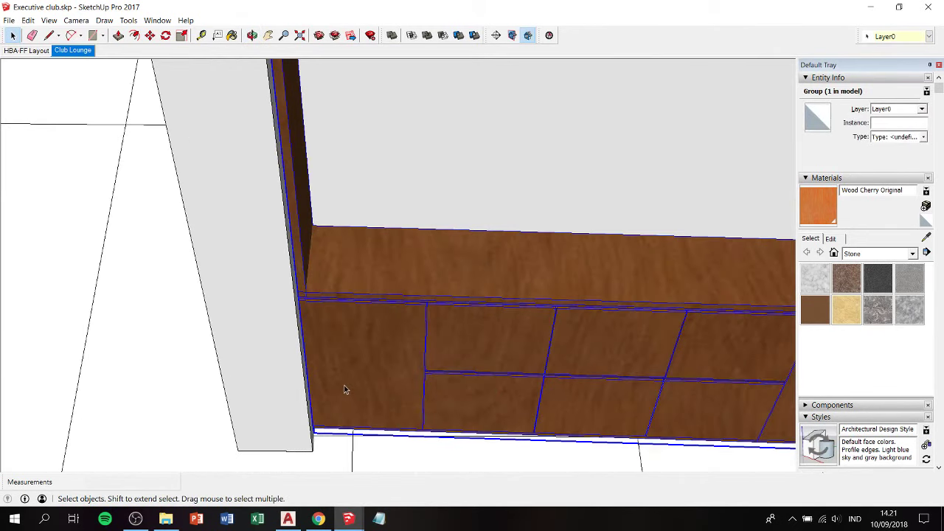
{"action": "key", "text": "m"}
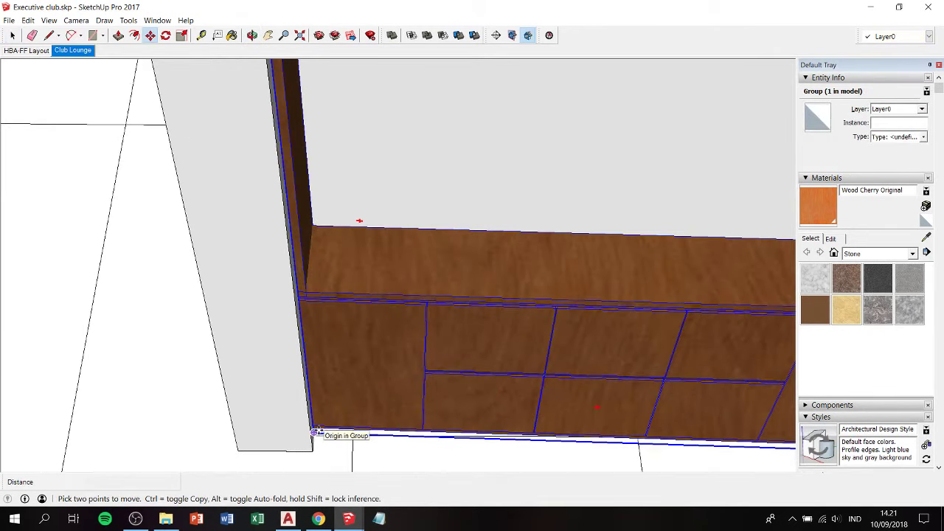
{"action": "left_click", "coordinate": [315, 432]}
{"action": "left_click", "coordinate": [312, 438]}
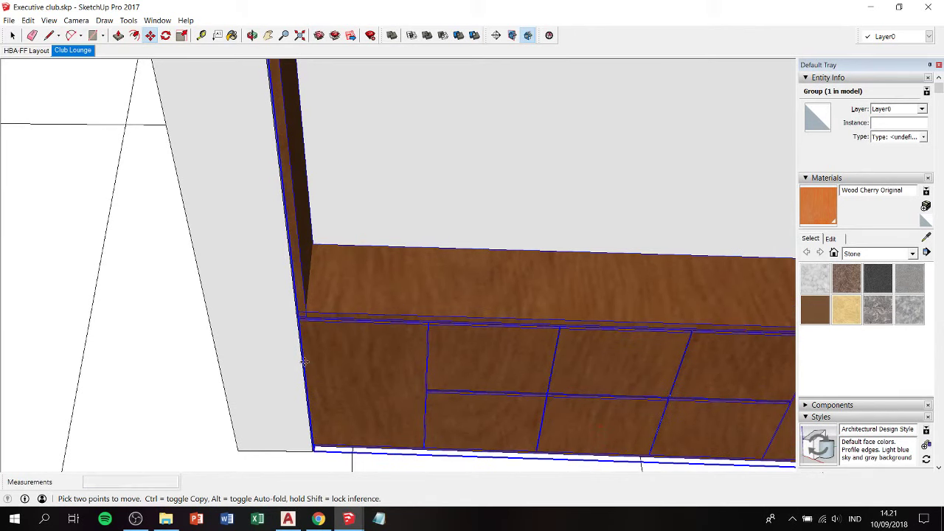
{"action": "scroll", "coordinate": [303, 362], "scroll_direction": "down", "scroll_amount": 1}
{"action": "scroll", "coordinate": [303, 362], "scroll_direction": "down", "scroll_amount": 2}
{"action": "scroll", "coordinate": [303, 362], "scroll_direction": "down", "scroll_amount": 1}
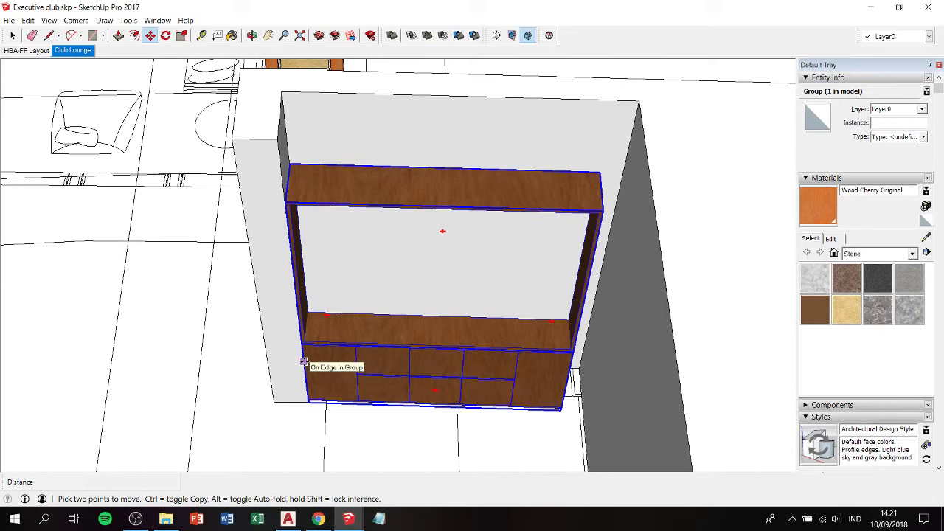
{"action": "key", "text": "space"}
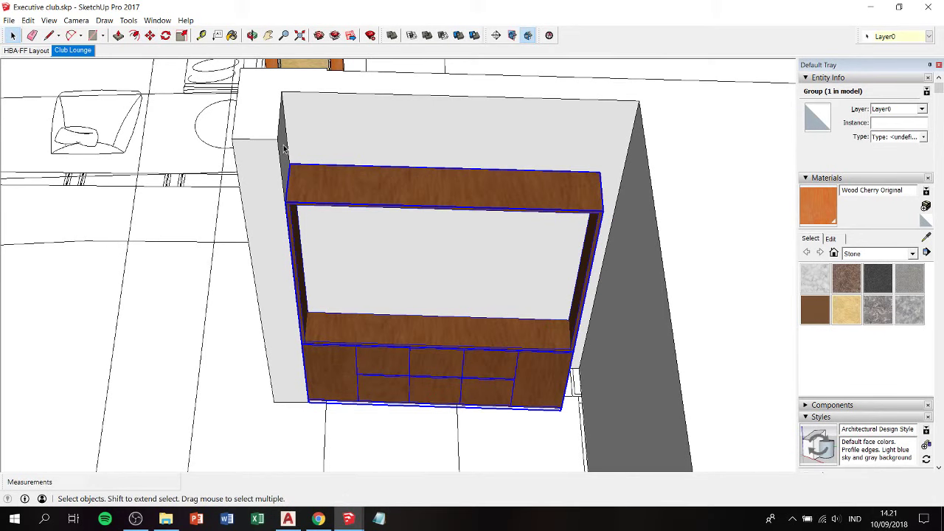
Open the niche wall group and select its right side face, abandoning a first copy attempt.
{"action": "double_click", "coordinate": [284, 147]}
{"action": "triple_click", "coordinate": [284, 147]}
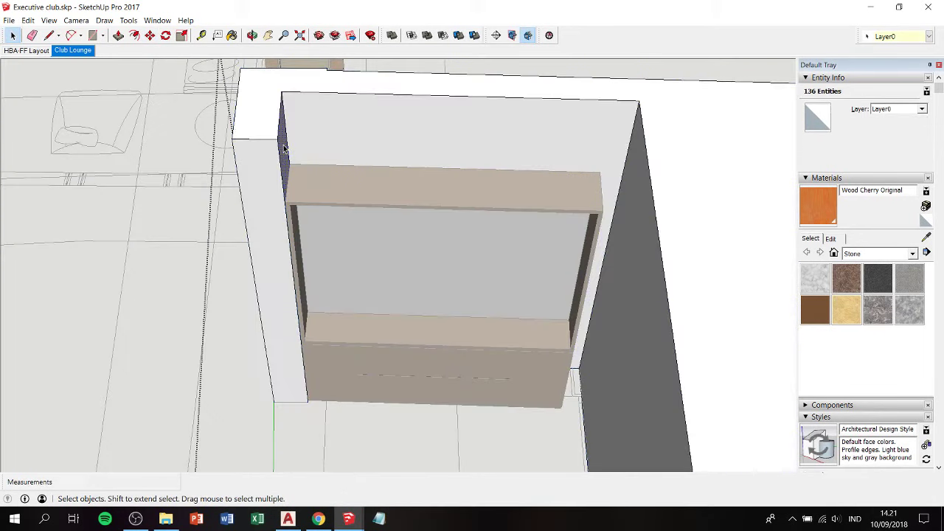
{"action": "left_click", "coordinate": [284, 148]}
{"action": "key", "text": "m"}
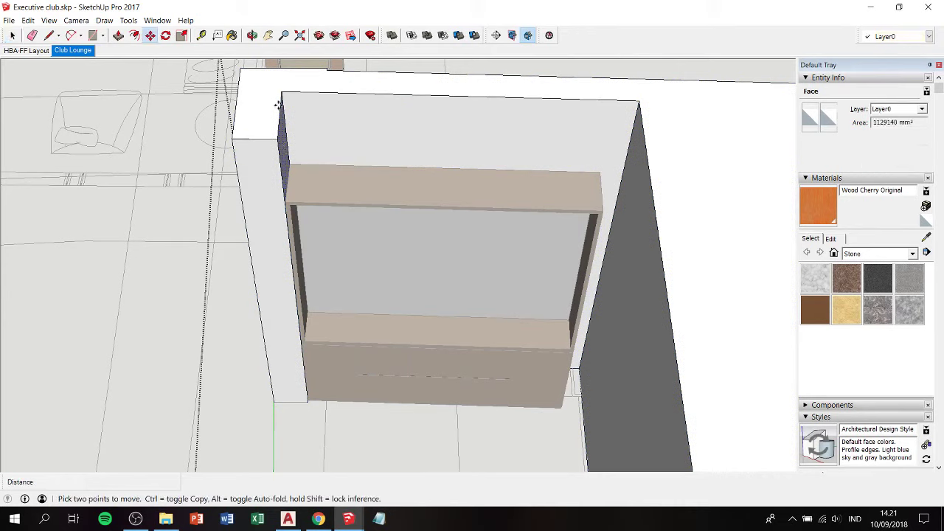
{"action": "key", "text": "ctrl"}
{"action": "left_click", "coordinate": [279, 90]}
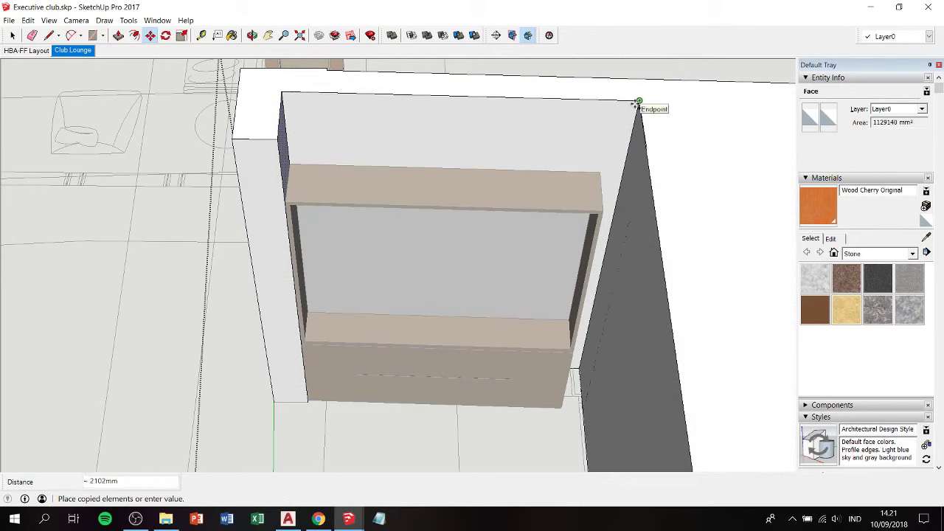
{"action": "key", "text": "space"}
{"action": "left_click", "coordinate": [628, 203]}
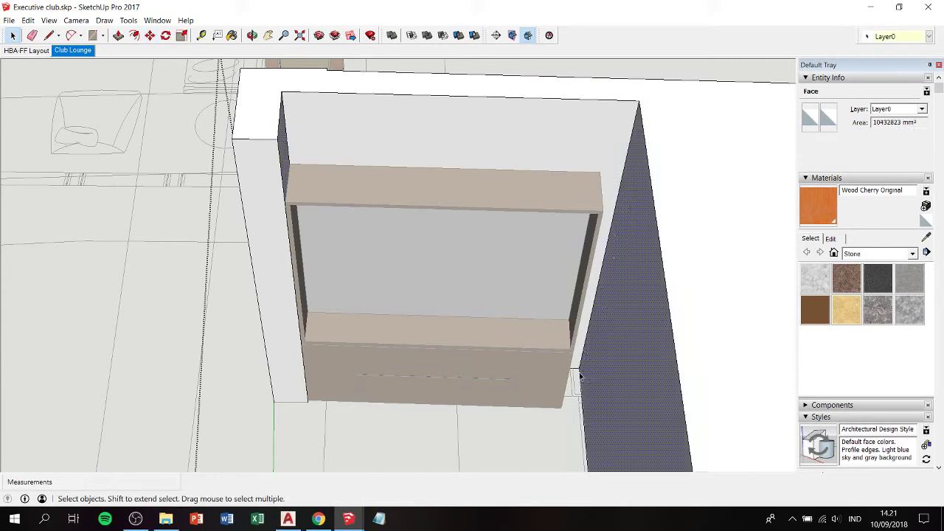
{"action": "key", "text": "m"}
{"action": "key", "text": "space"}
Copy the niche wall's right edge inward to form a thin strip beside the cabinet.
{"action": "left_click", "coordinate": [604, 261]}
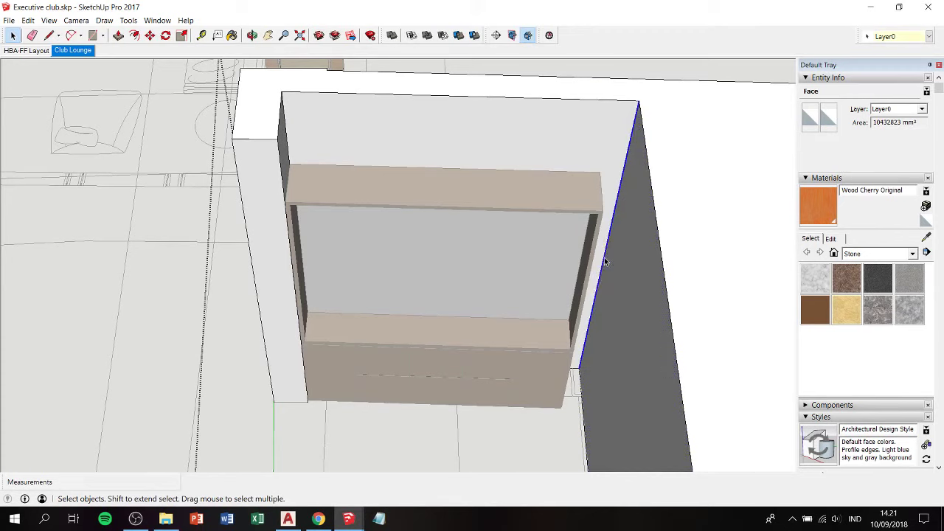
{"action": "key", "text": "m"}
{"action": "key", "text": "ctrl"}
{"action": "left_click", "coordinate": [580, 368]}
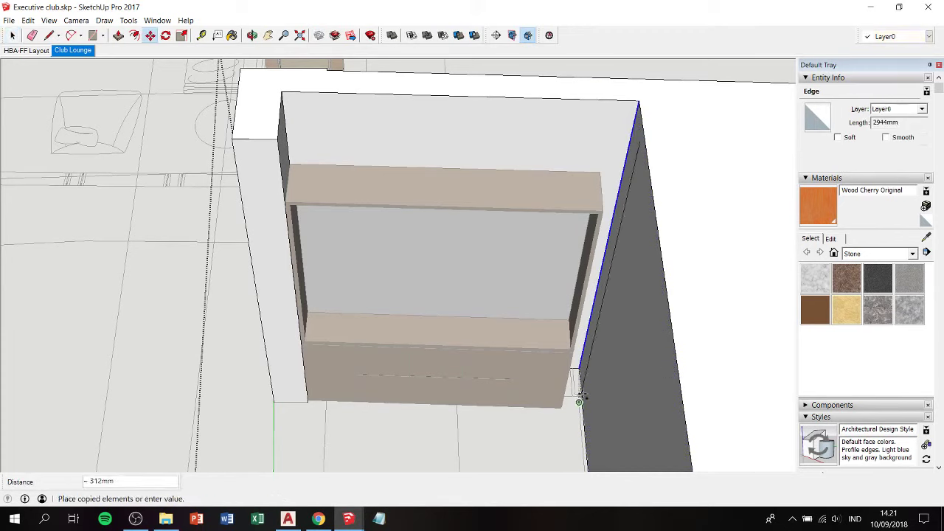
{"action": "left_click", "coordinate": [582, 397]}
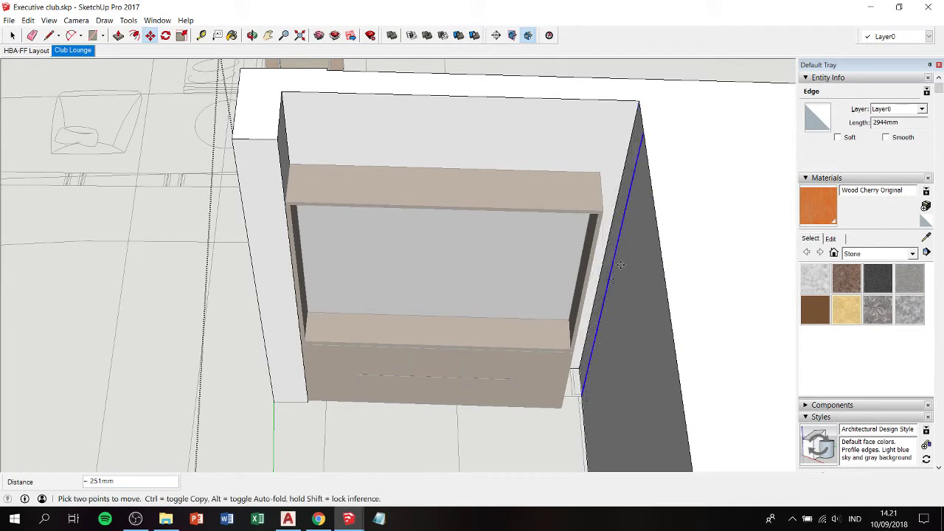
{"action": "key", "text": "space"}
Push/Pull the strip about 128 mm until the wall sits flush against the cabinet's side.
{"action": "left_click", "coordinate": [619, 222]}
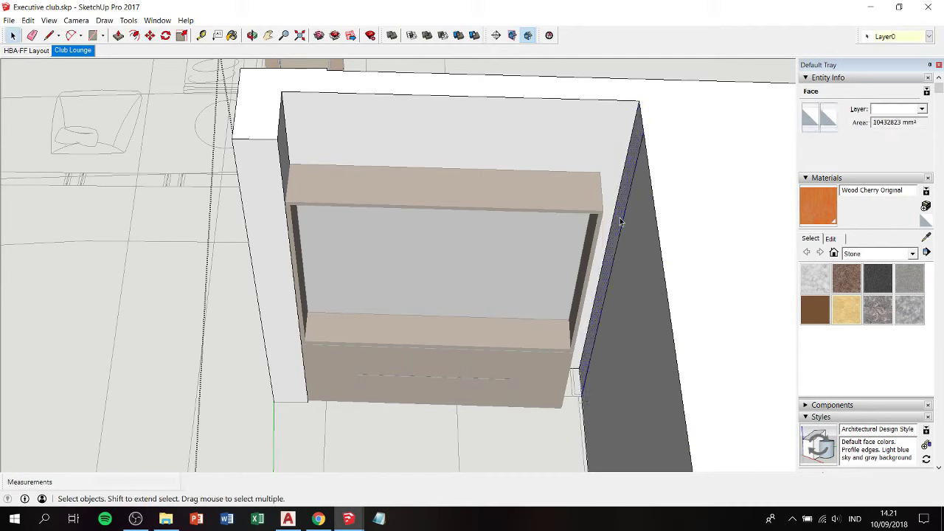
{"action": "key", "text": "p"}
{"action": "left_click", "coordinate": [619, 221]}
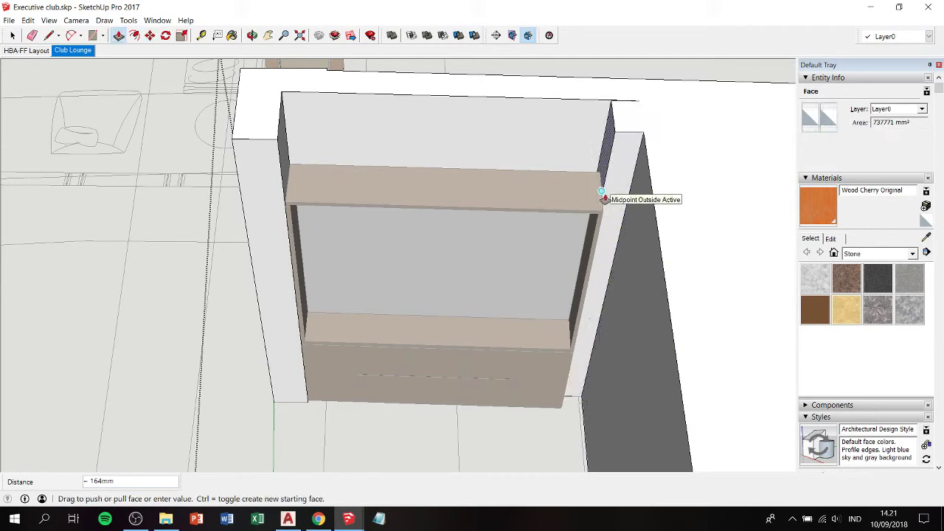
{"action": "left_click", "coordinate": [604, 198]}
{"action": "key", "text": "space"}
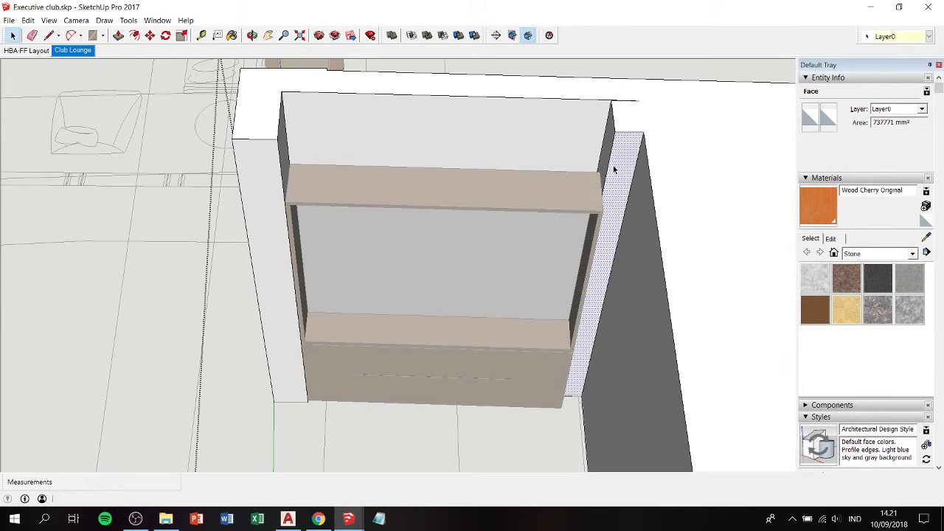
{"action": "key", "text": "p"}
{"action": "left_click", "coordinate": [619, 194]}
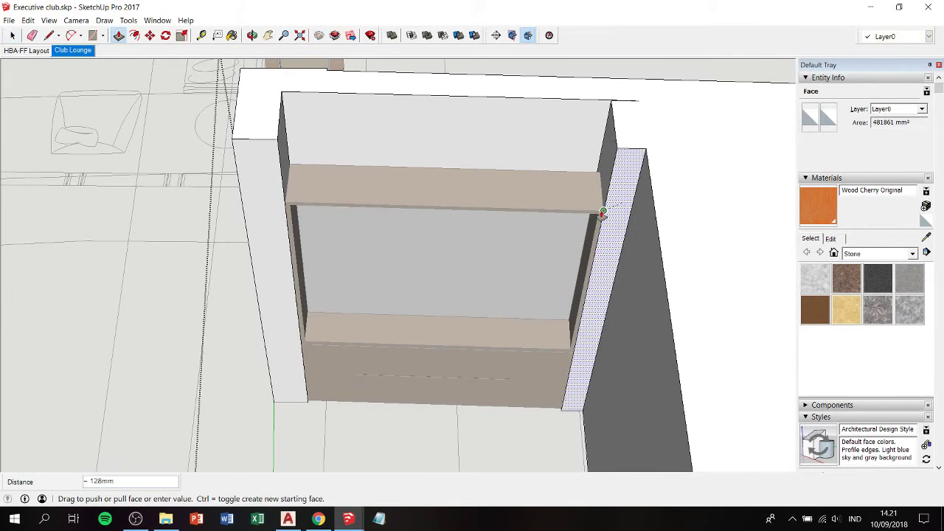
{"action": "scroll", "coordinate": [602, 216], "scroll_direction": "down", "scroll_amount": 2}
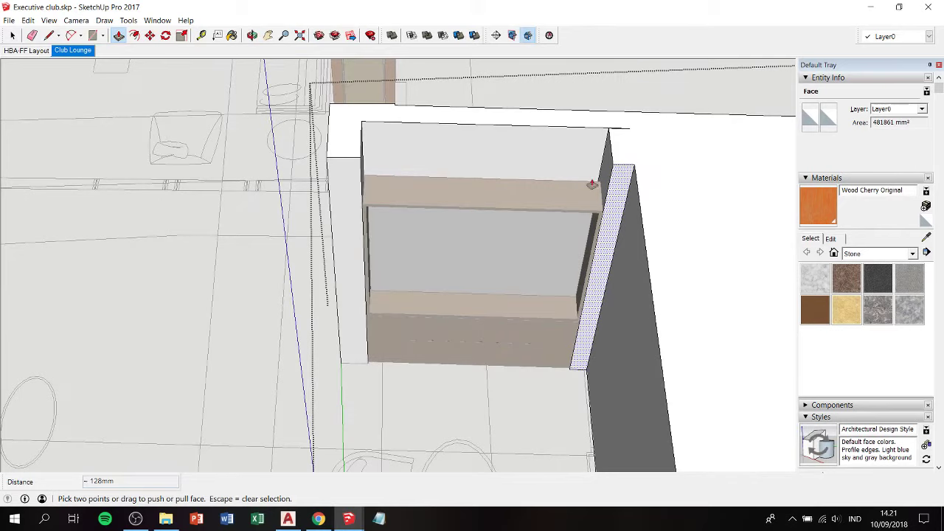
{"action": "key", "text": "space"}
{"action": "left_click", "coordinate": [572, 78]}
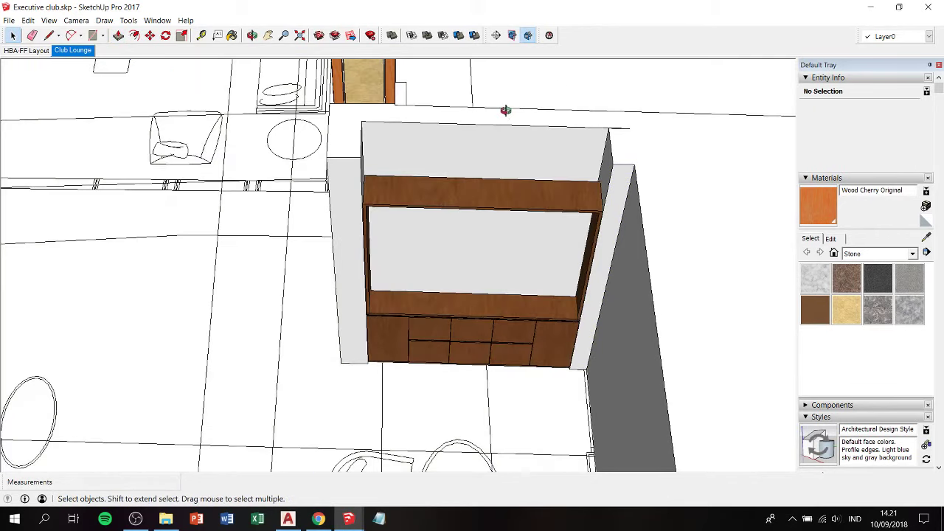
{"action": "mouse_move", "coordinate": [506, 106]}
{"action": "middle_mouse_down"}
{"action": "mouse_move", "coordinate": [529, 129]}
{"action": "mouse_move", "coordinate": [627, 74]}
{"action": "mouse_move", "coordinate": [538, 226]}
{"action": "mouse_move", "coordinate": [559, 185]}
{"action": "middle_mouse_up"}
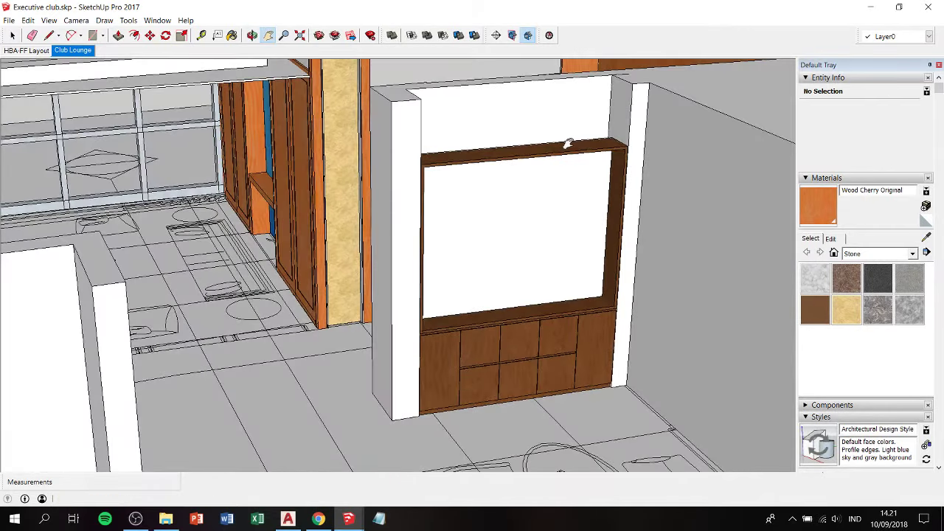
{"action": "mouse_move", "coordinate": [568, 143]}
{"action": "middle_mouse_down"}
{"action": "mouse_move", "coordinate": [428, 133]}
{"action": "mouse_move", "coordinate": [455, 99]}
{"action": "mouse_move", "coordinate": [491, 110]}
{"action": "middle_mouse_up"}
{"action": "middle_click_drag", "start_coordinate": [403, 120], "coordinate": [403, 232], "text": "shift"}
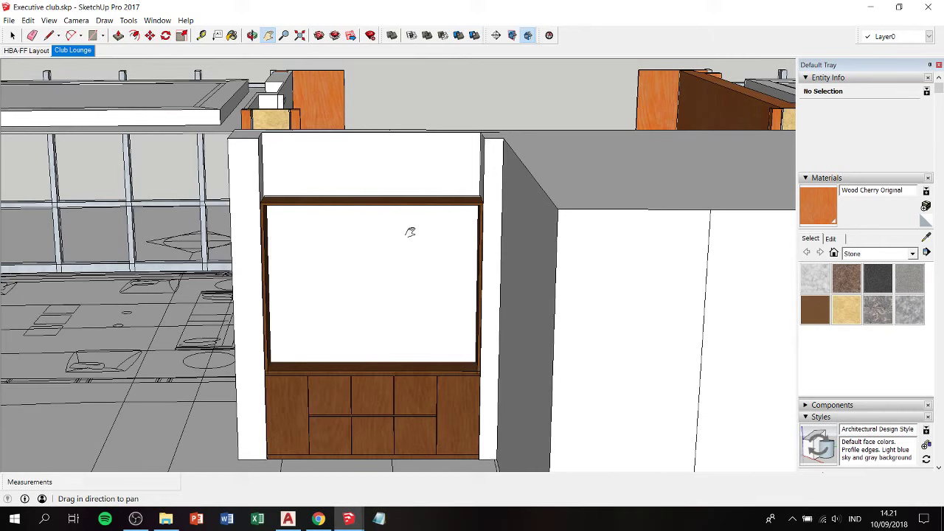
{"action": "mouse_move", "coordinate": [410, 232]}
{"action": "middle_mouse_down"}
{"action": "mouse_move", "coordinate": [438, 184]}
{"action": "mouse_move", "coordinate": [456, 264]}
{"action": "mouse_move", "coordinate": [533, 157]}
{"action": "middle_mouse_up"}
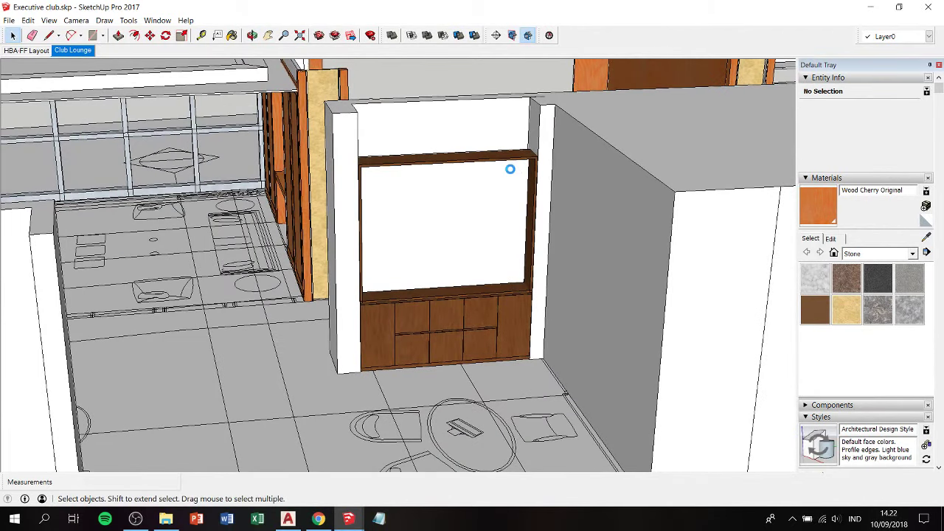
In a blank Notepad, type an opening line ending with 'thank you for watching'.
{"action": "left_click", "coordinate": [379, 518]}
{"action": "type", "text": "ok t"}
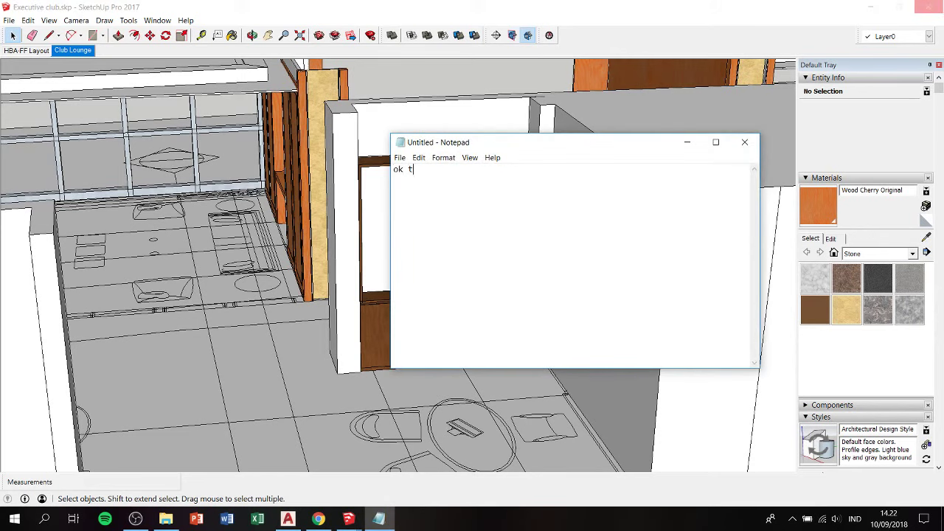
{"action": "type", "text": "hat"}
{"action": "type", "text": "s all"}
{"action": "type", "text": "."}
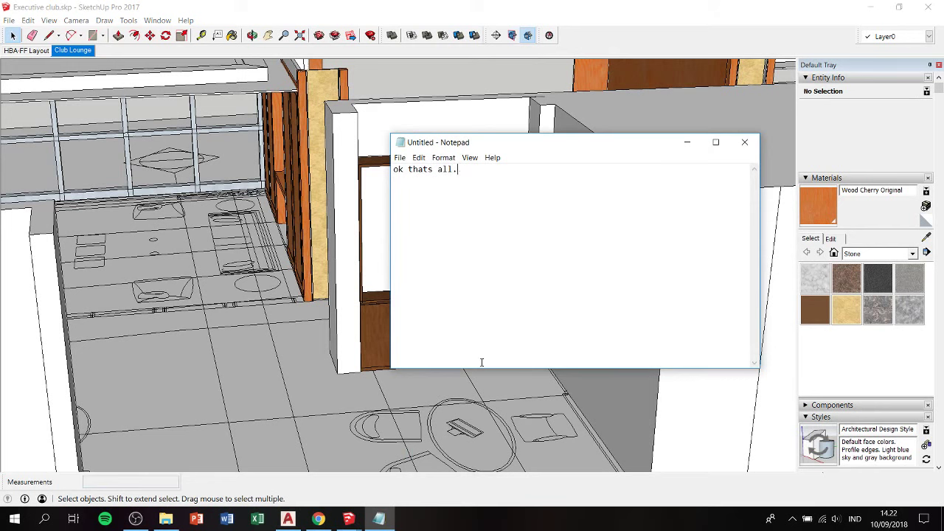
{"action": "type", "text": "r tode"}
{"action": "type", "text": "y"}
{"action": "key", "text": "BackSpace"}
{"action": "key", "text": "BackSpace"}
{"action": "type", "text": "a7"}
{"action": "type", "text": "thank you"}
{"action": "key", "text": "BackSpace"}
{"action": "type", "text": "for wat"}
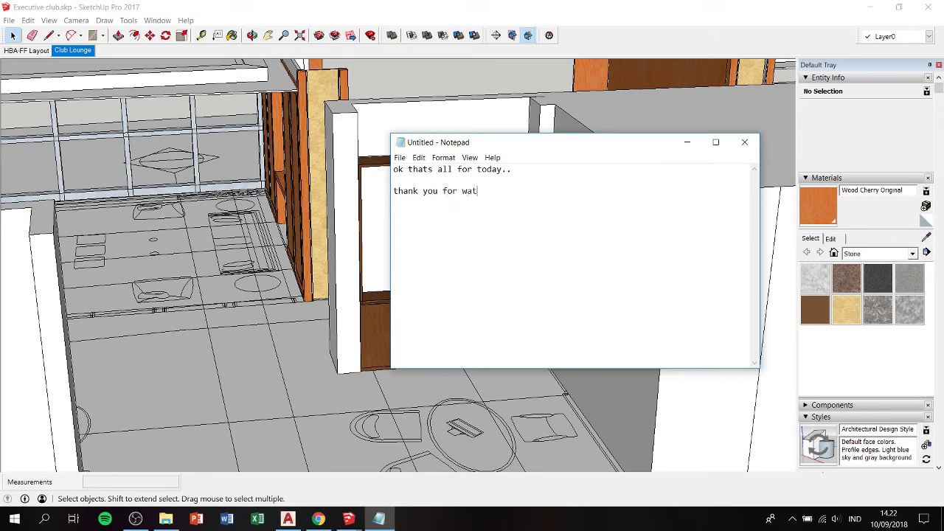
{"action": "type", "text": "ching"}
{"action": "key", "text": "Return"}
{"action": "key", "text": "Return"}
Add a subscribe-and-like reminder line and a final 'byeee' goodbye.
{"action": "type", "text": "d"}
{"action": "type", "text": "ont forget to "}
{"action": "type", "text": "subs"}
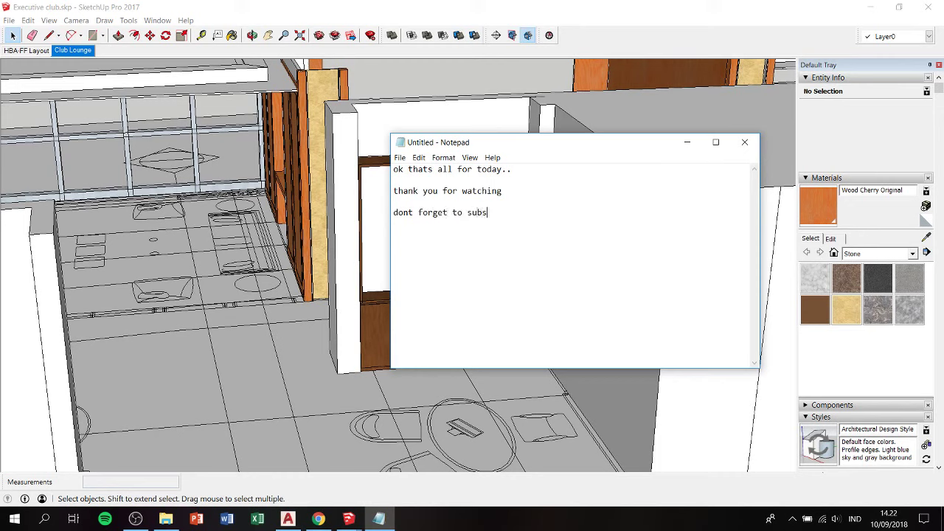
{"action": "type", "text": "e "}
{"action": "type", "text": "and kl"}
{"action": "type", "text": "ik the "}
{"action": "type", "text": "like button ^_^"}
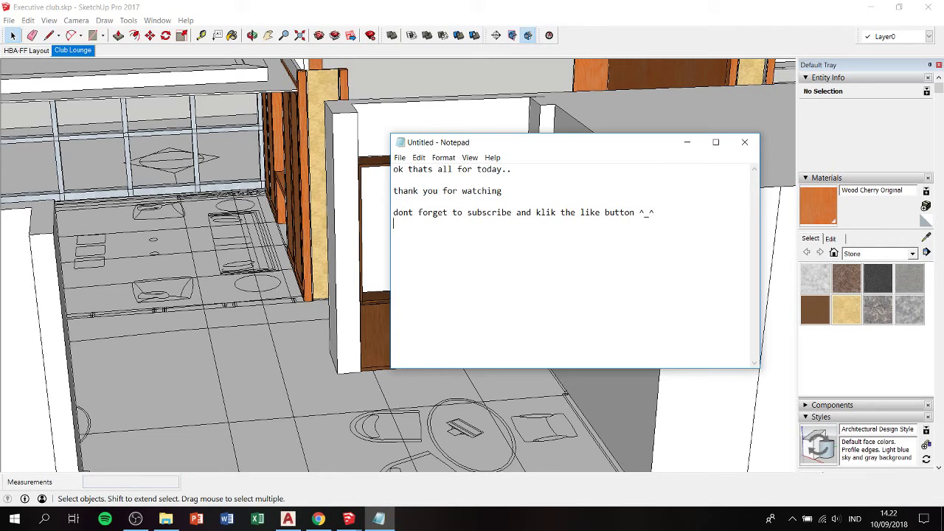
{"action": "key", "text": "Return"}
{"action": "type", "text": "by"}
{"action": "type", "text": "eeeeee"}
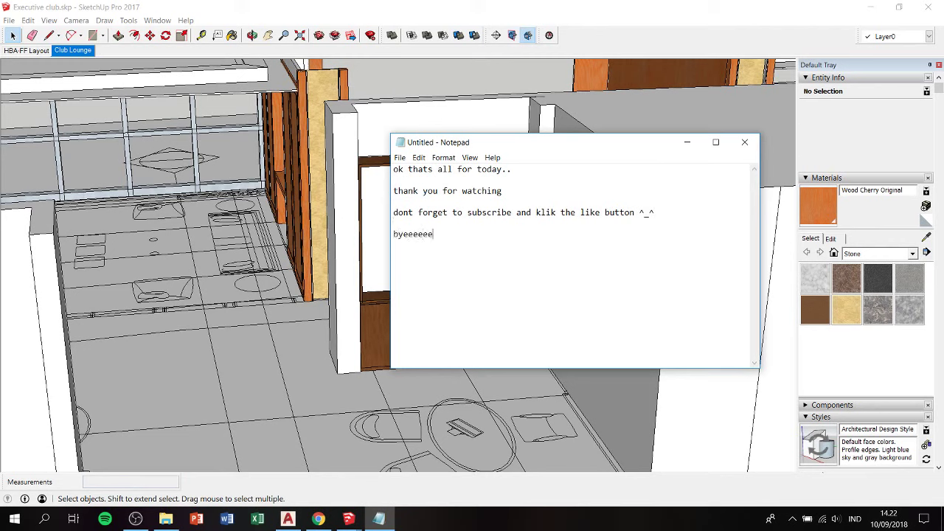